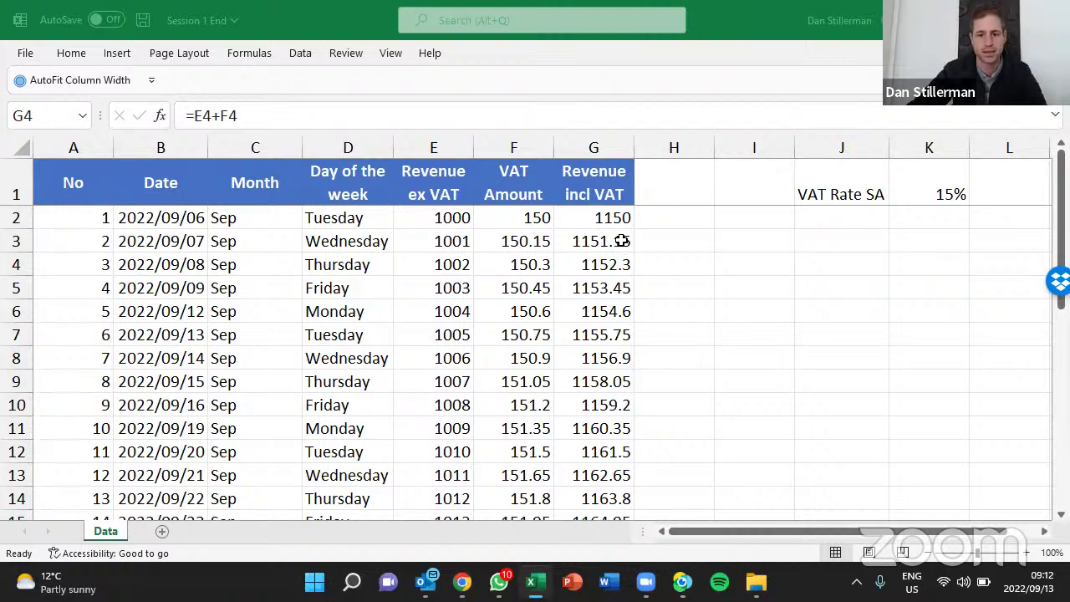
# Jump to the revenue table's last row (31), then open the Keyboard Shortcuts Windows PDF
pyautogui.hotkey('alt', 'Tab')
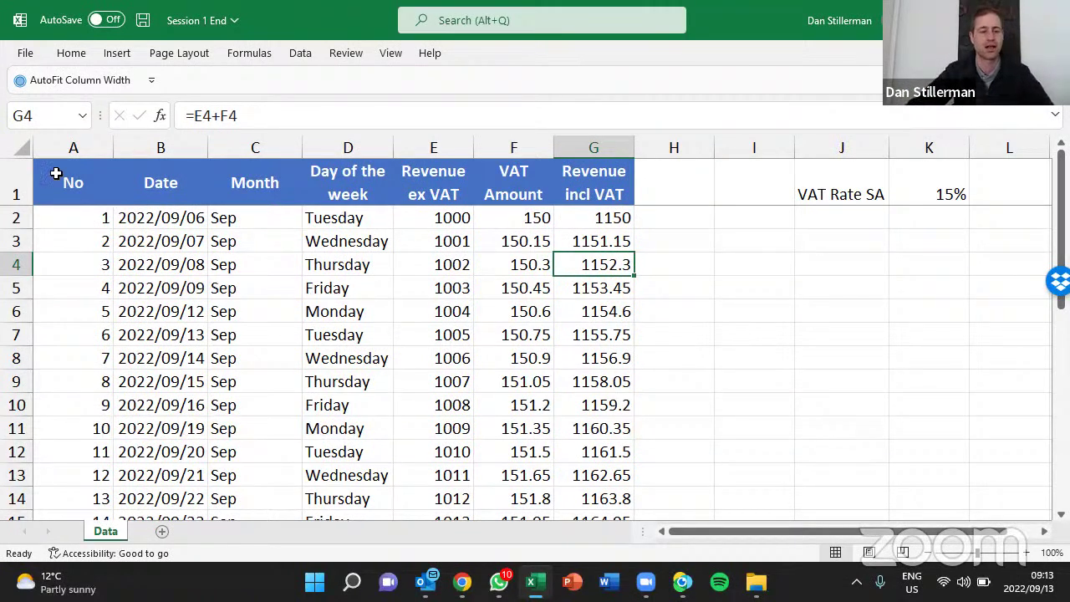
pyautogui.click(81, 286)
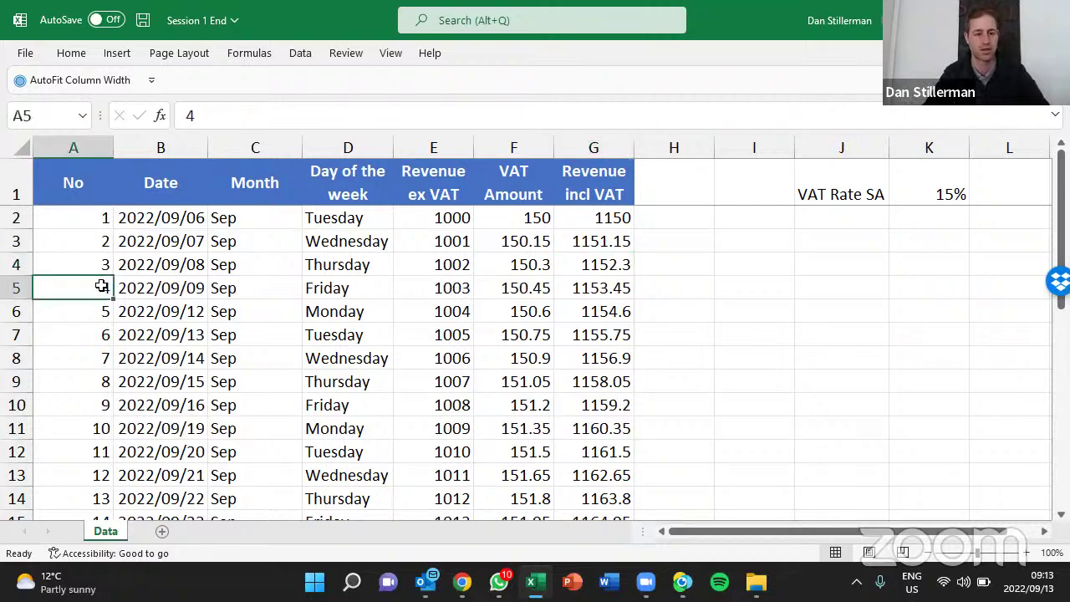
pyautogui.hotkey('ctrl', 'Down')
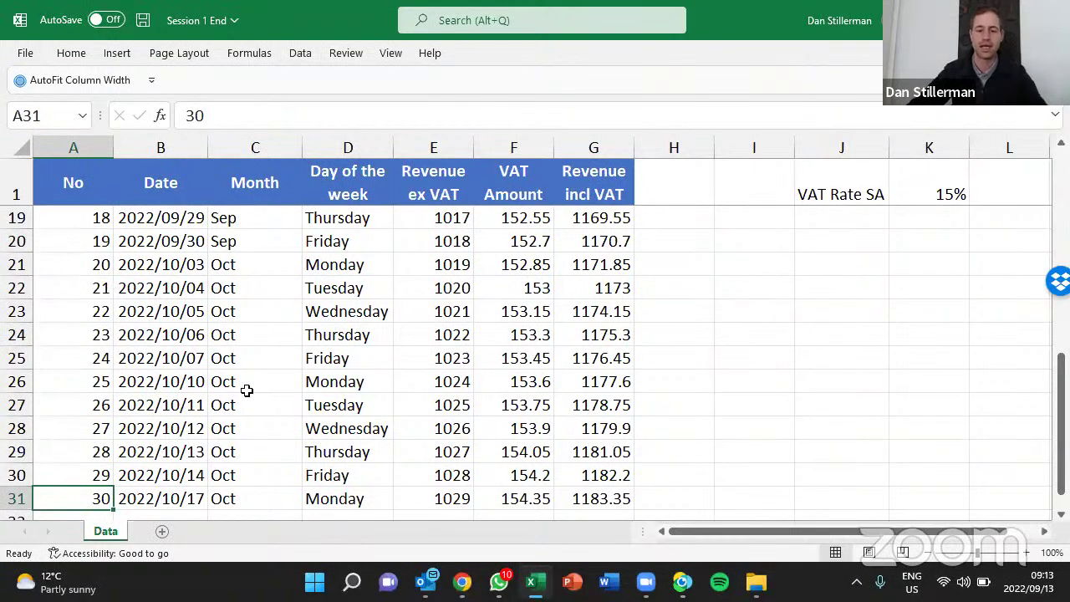
pyautogui.click(756, 582)
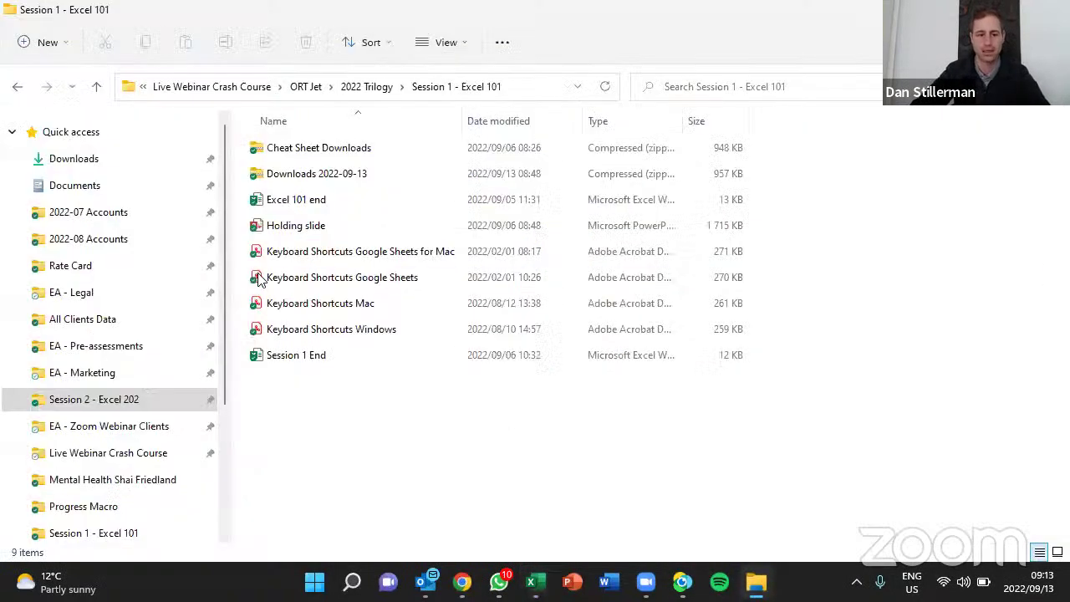
pyautogui.doubleClick(326, 331)
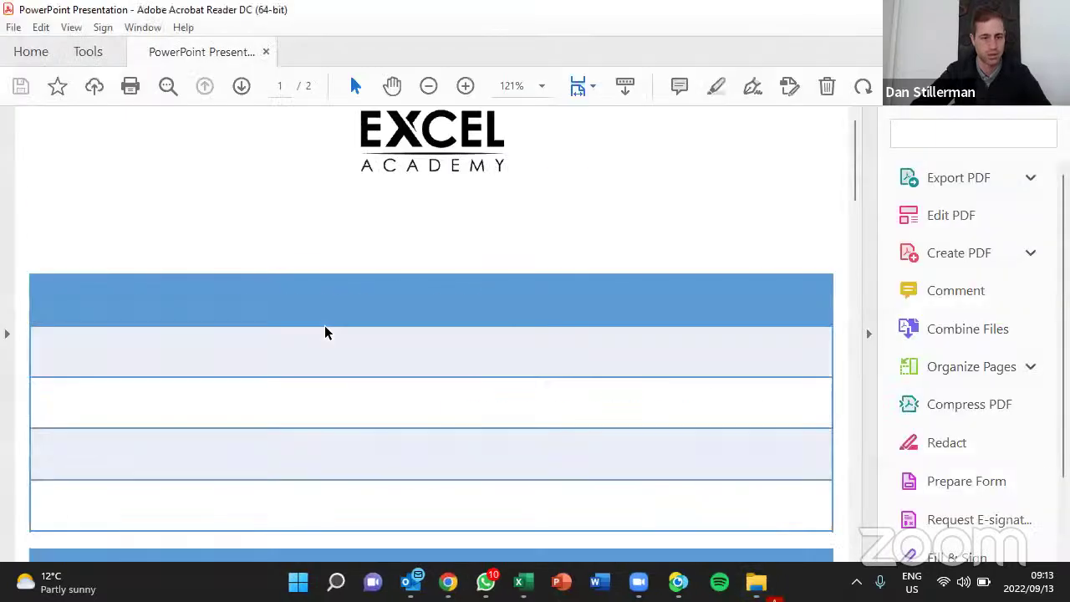
# Show the keyboard-shortcuts PDF full screen with the Tools pane collapsed
pyautogui.click(867, 339)
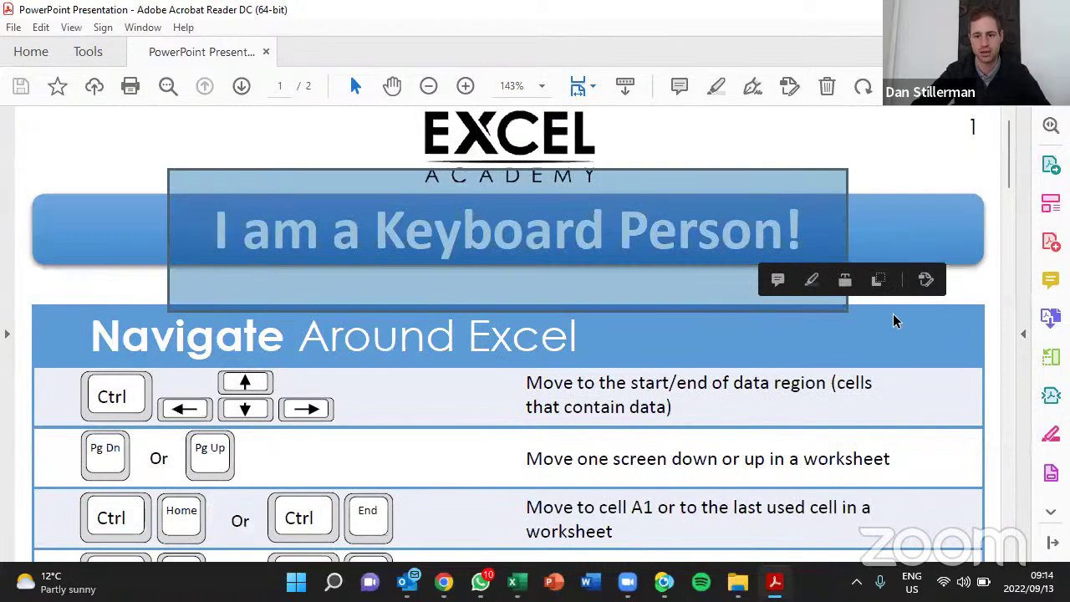
pyautogui.click(895, 320)
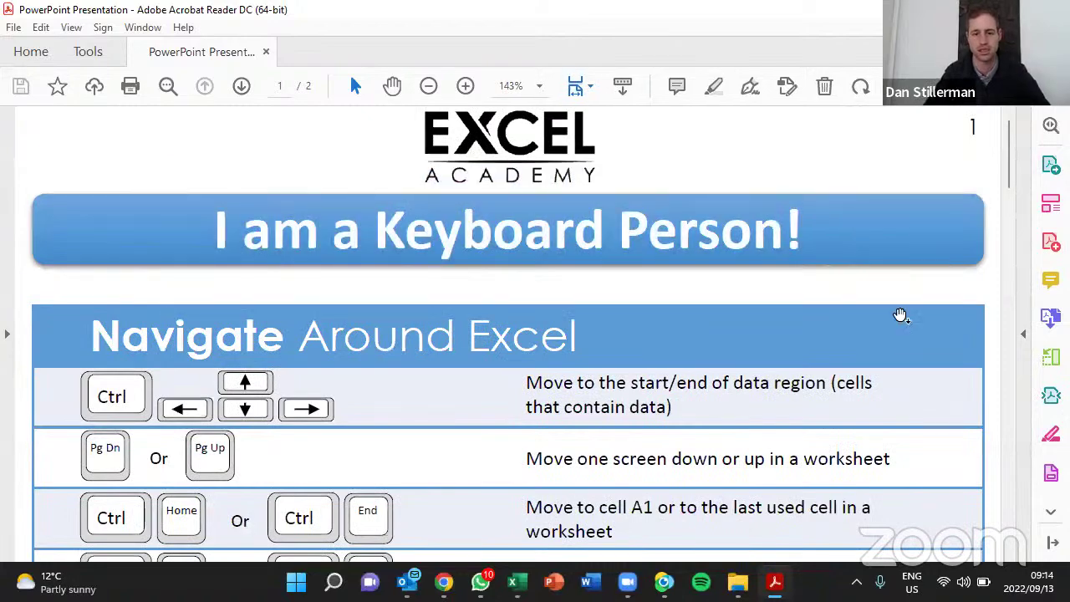
pyautogui.hotkey('ctrl', 'l')
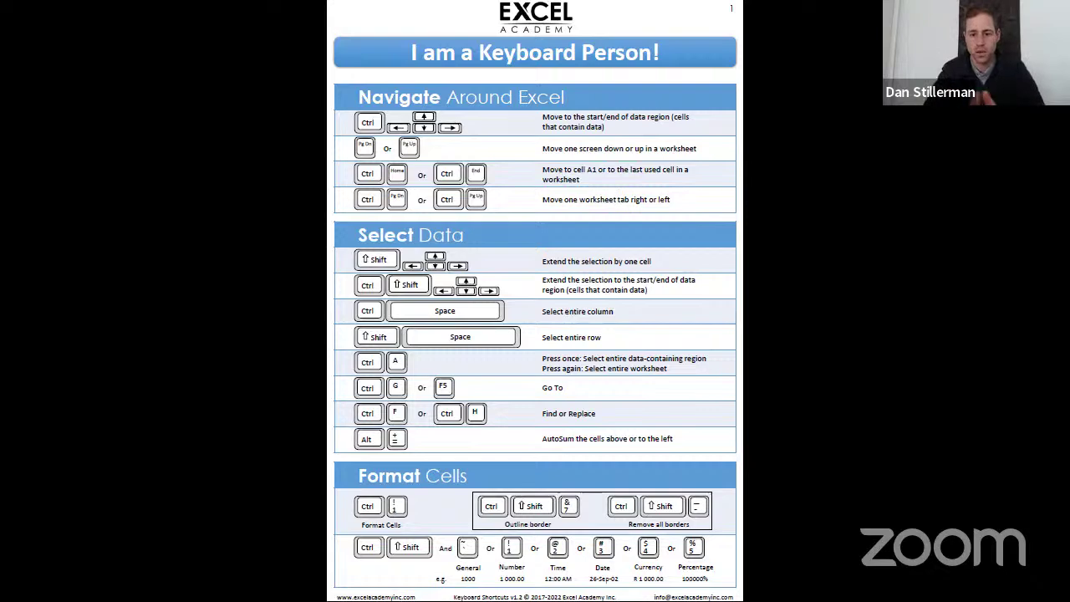
# Flip between both cheat-sheet pages and settle on the Navigate Around Excel page
pyautogui.press('Right')
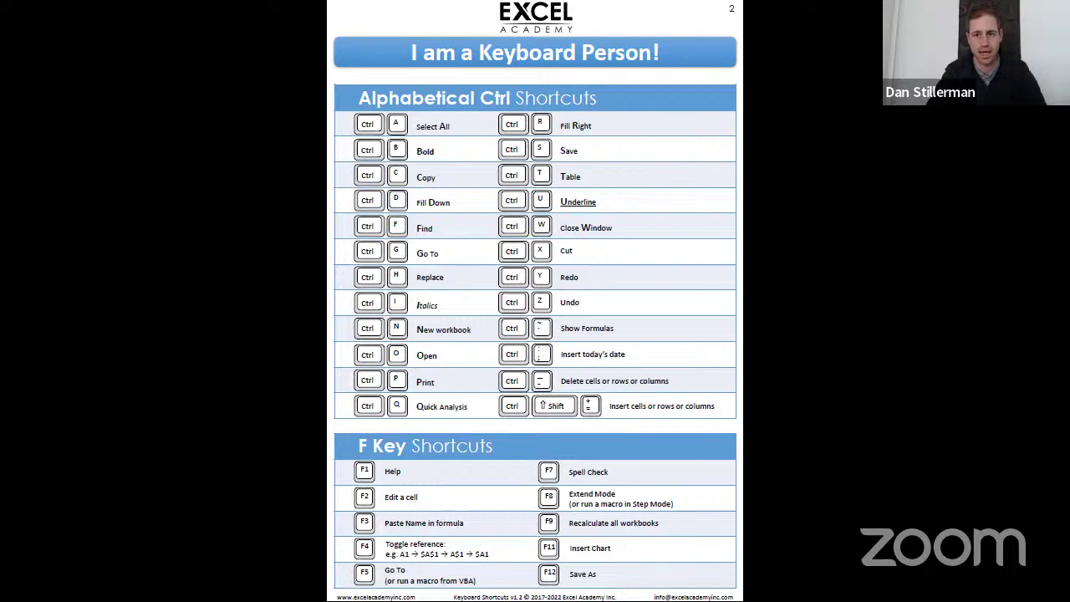
pyautogui.press('Left')
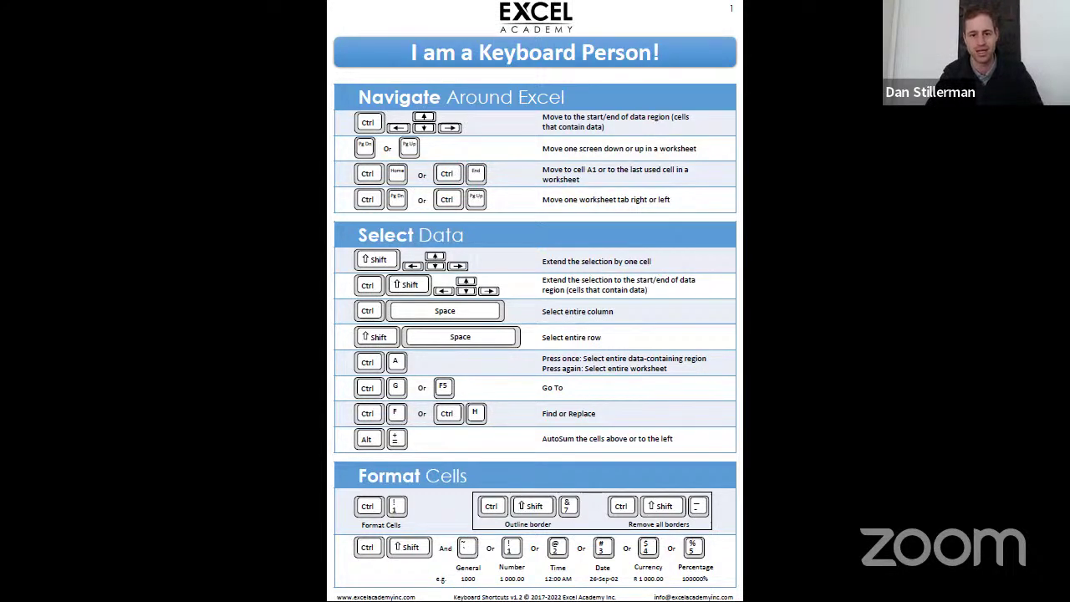
pyautogui.press('pagedown')
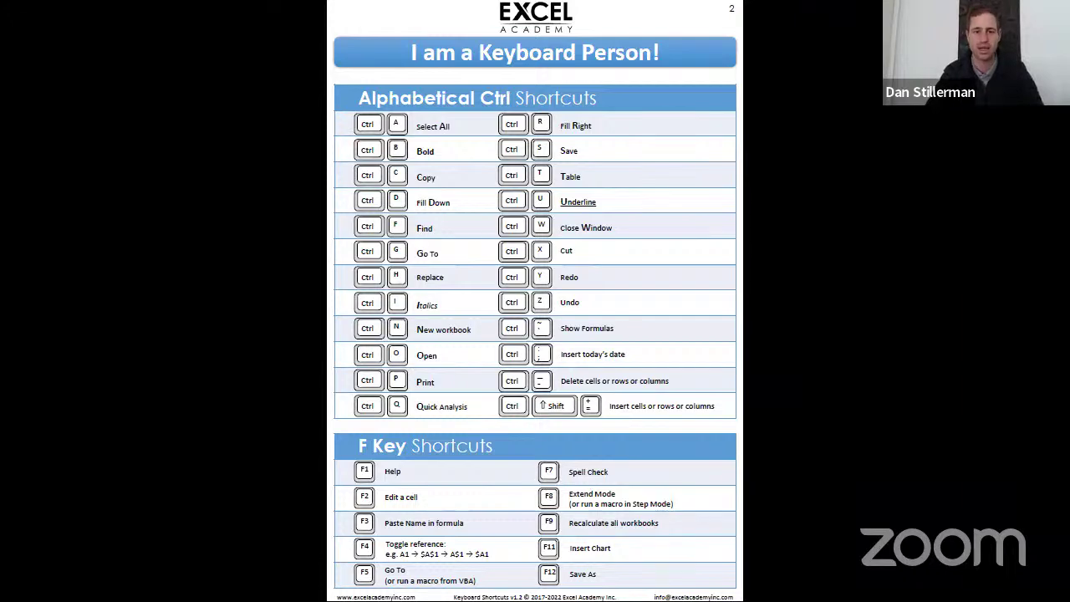
pyautogui.press('pageup')
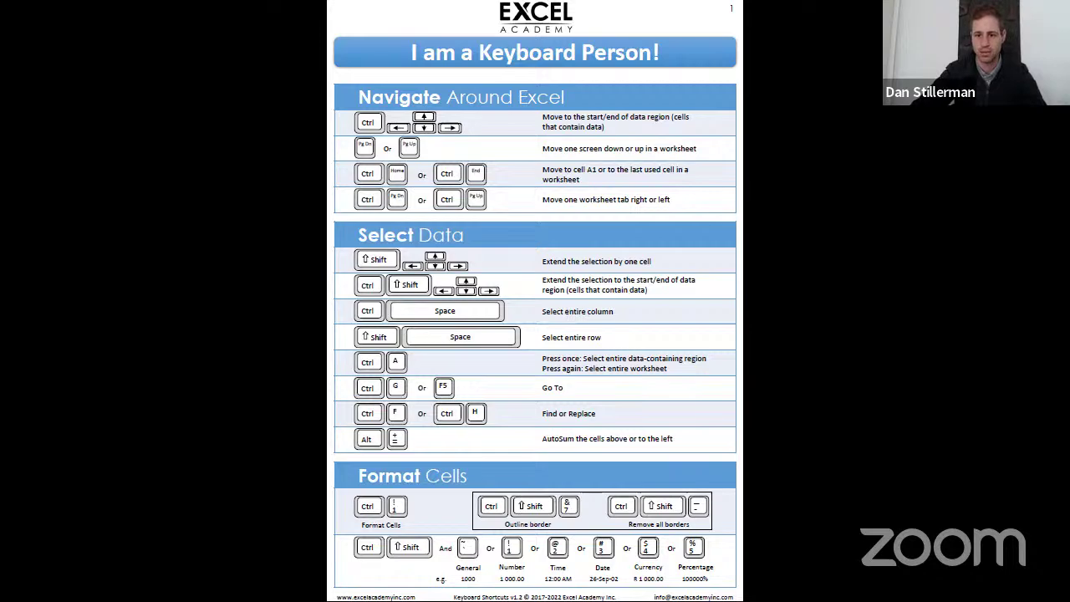
pyautogui.scroll(-1, 740, 195)
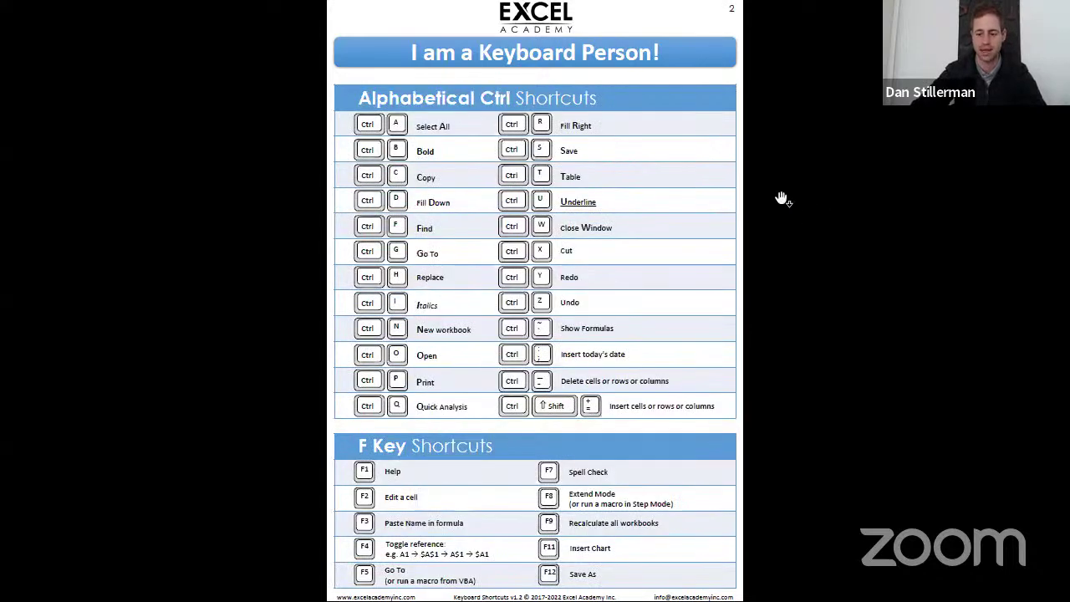
pyautogui.scroll(1, 783, 199)
pyautogui.scroll(4, 764, 148)
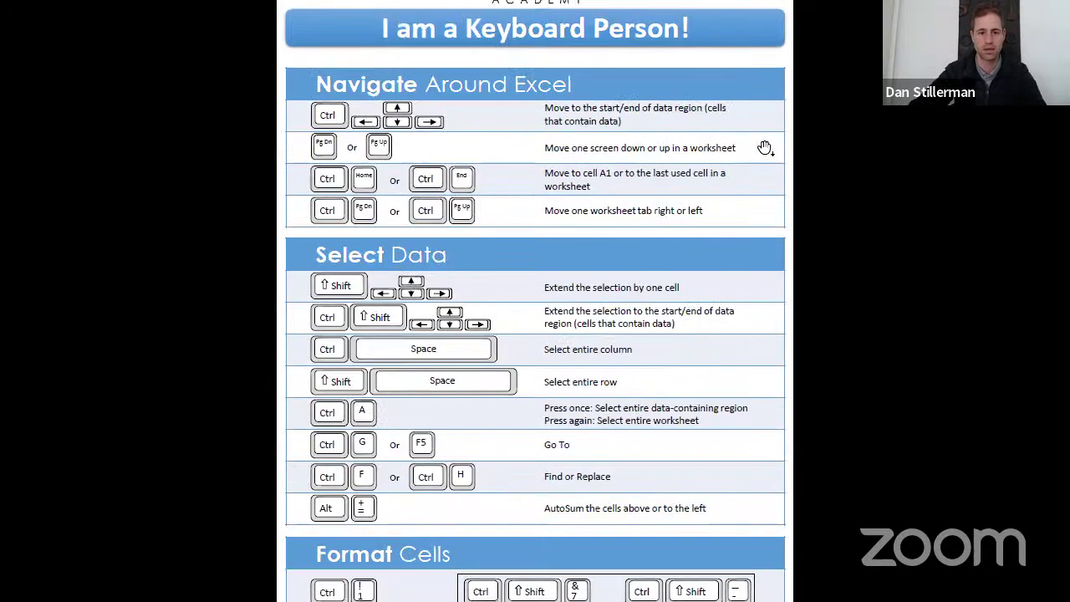
pyautogui.scroll(1, 764, 146)
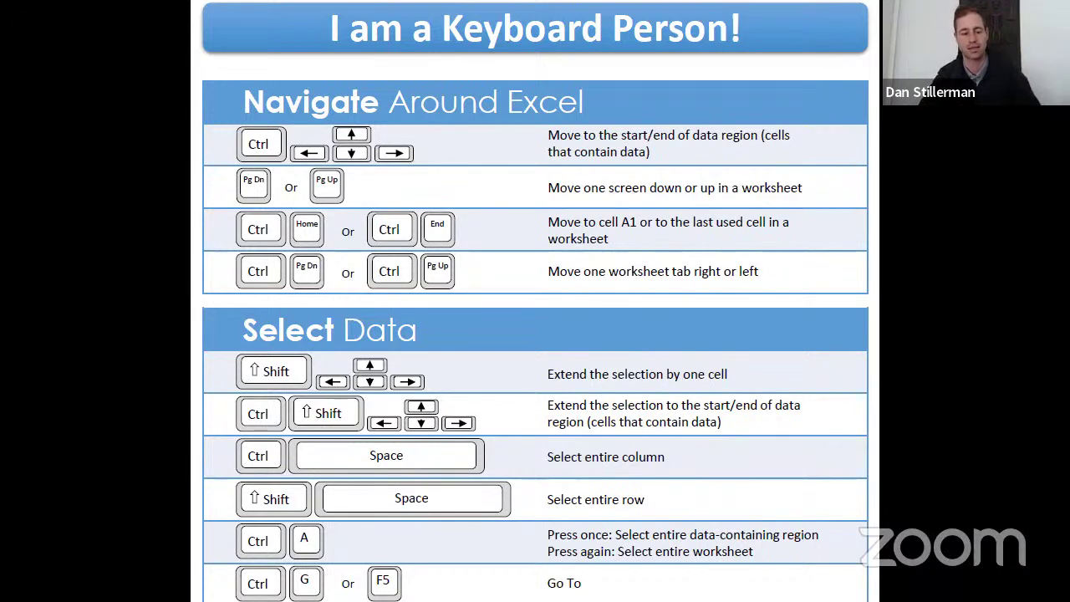
pyautogui.hotkey('alt', 'Tab')
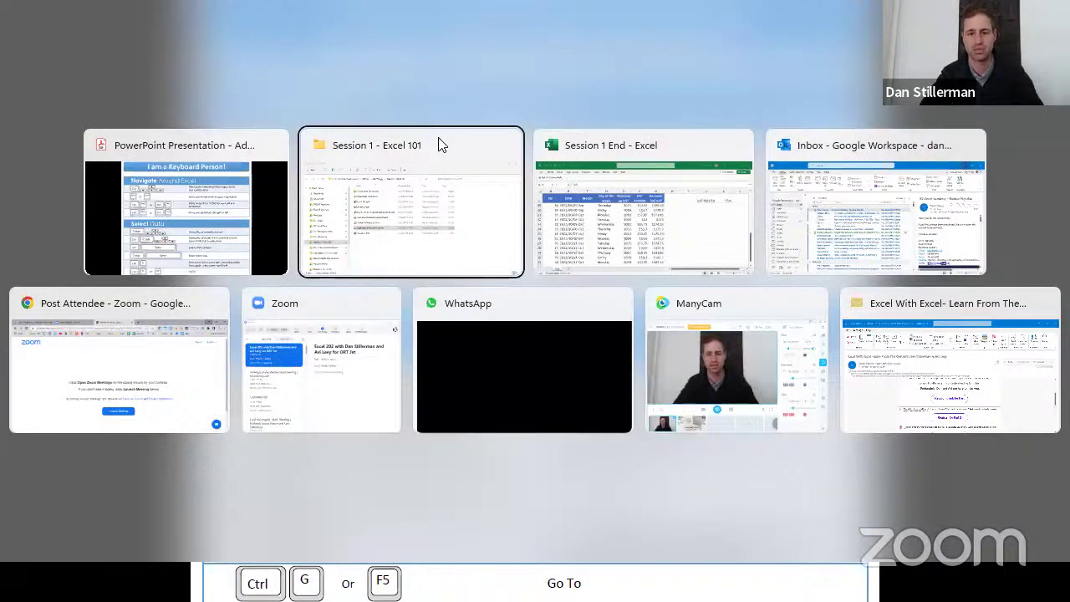
# Try switching from the cheat sheet back to the Session 1 End - Excel window
pyautogui.hotkey('alt', 'Tab')
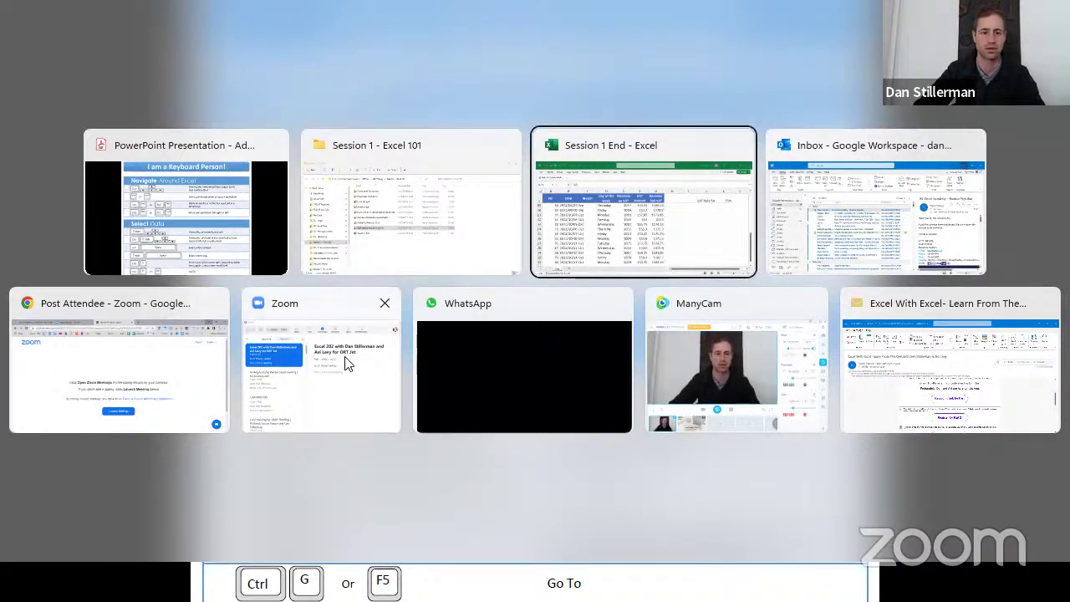
pyautogui.click(664, 193)
pyautogui.hotkey('alt', 'Tab')
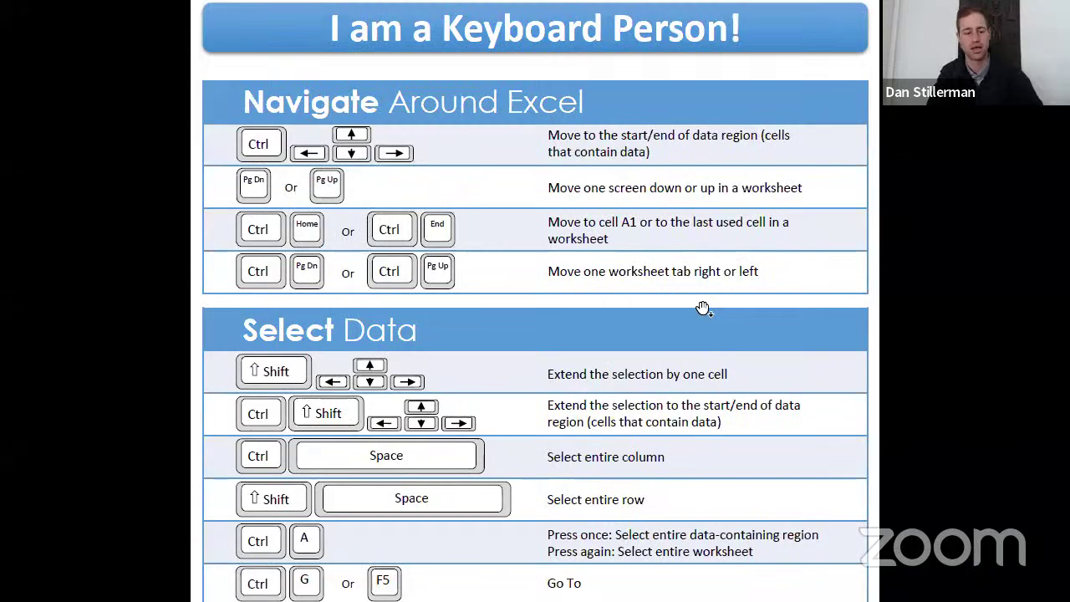
pyautogui.hotkey('alt', 'Tab')
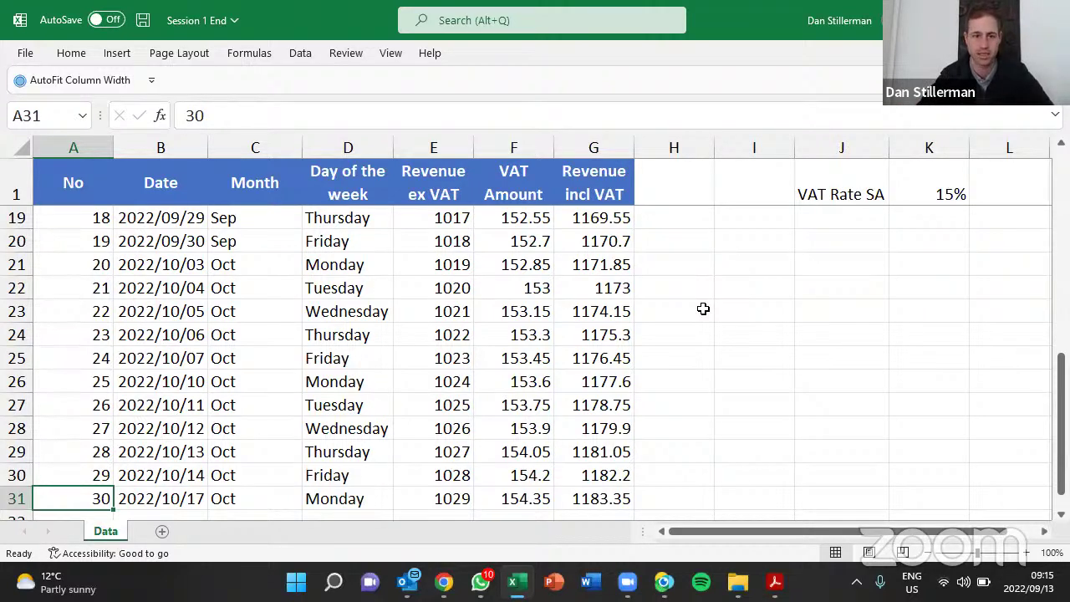
pyautogui.hotkey('ctrl', 'Up')
pyautogui.hotkey('ctrl', 'Right')
pyautogui.hotkey('ctrl', 'Left')
pyautogui.hotkey('ctrl', 'Right')
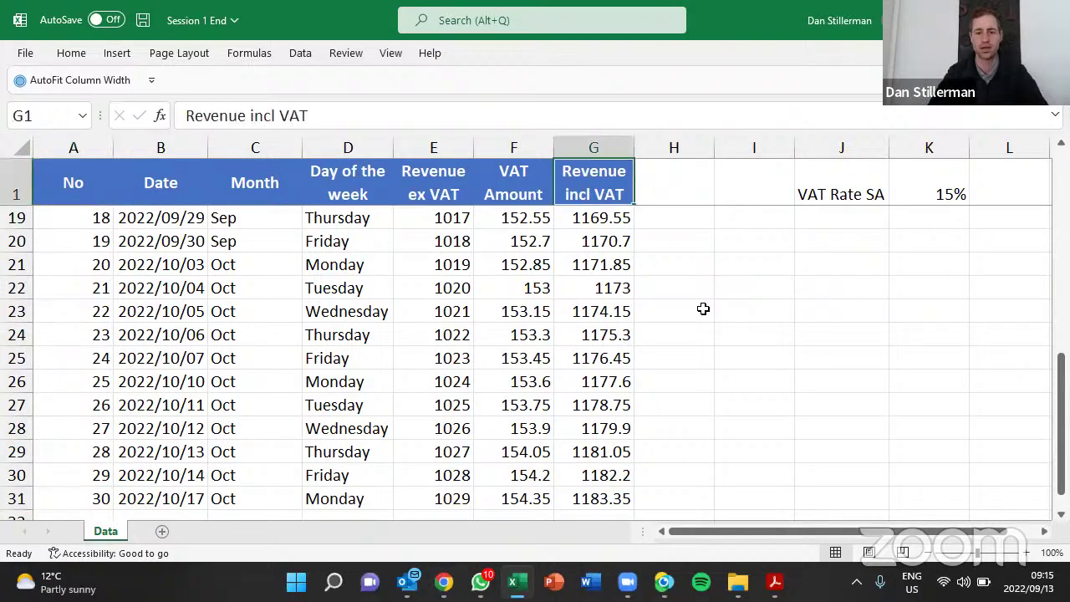
pyautogui.hotkey('ctrl', 'Down')
pyautogui.hotkey('ctrl', 'Up')
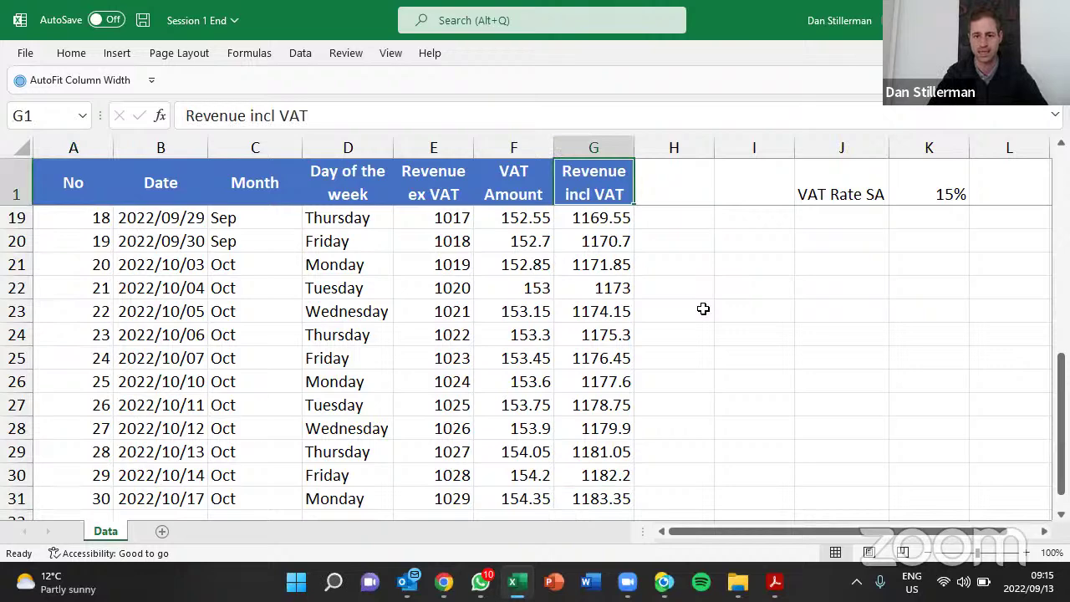
pyautogui.hotkey('ctrl', 'Left')
pyautogui.press('Down')
pyautogui.press('Down')
pyautogui.press('Down')
pyautogui.press('Down')
pyautogui.hotkey('ctrl', 'Right')
pyautogui.hotkey('ctrl', 'Left')
pyautogui.hotkey('ctrl', 'Down')
pyautogui.hotkey('ctrl', 'Up')
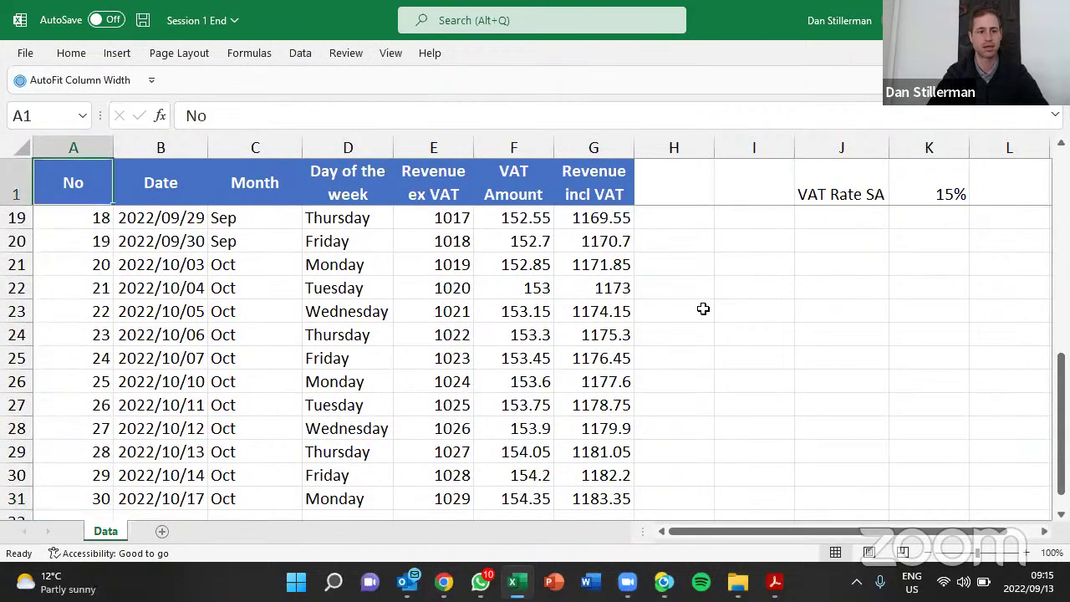
pyautogui.press('Down')
pyautogui.press('Right')
pyautogui.press('Right')
pyautogui.press('Right')
pyautogui.press('Down')
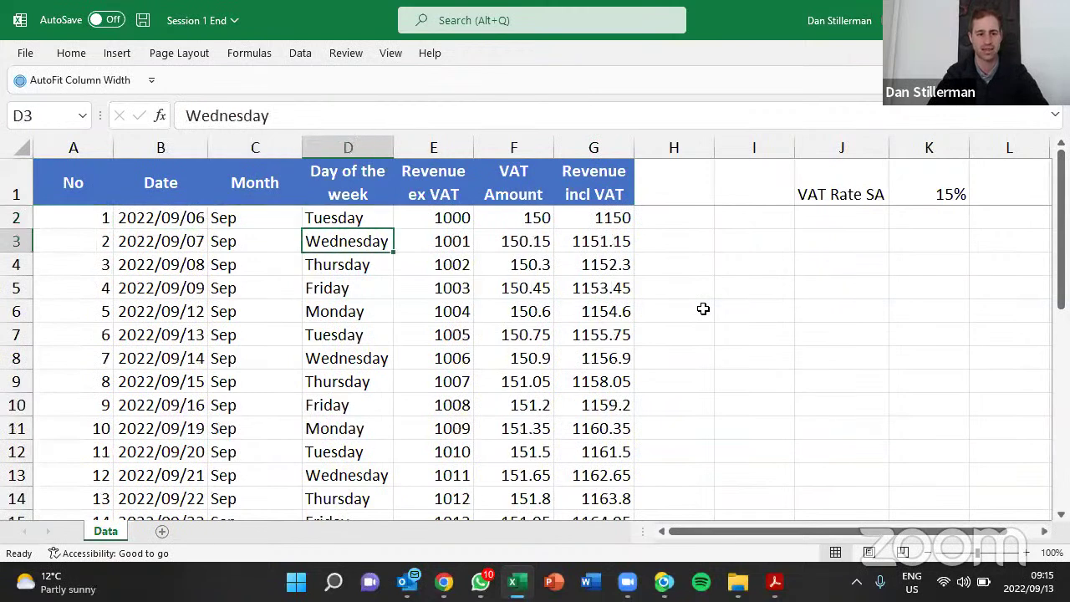
pyautogui.press('Down')
pyautogui.press('Down')
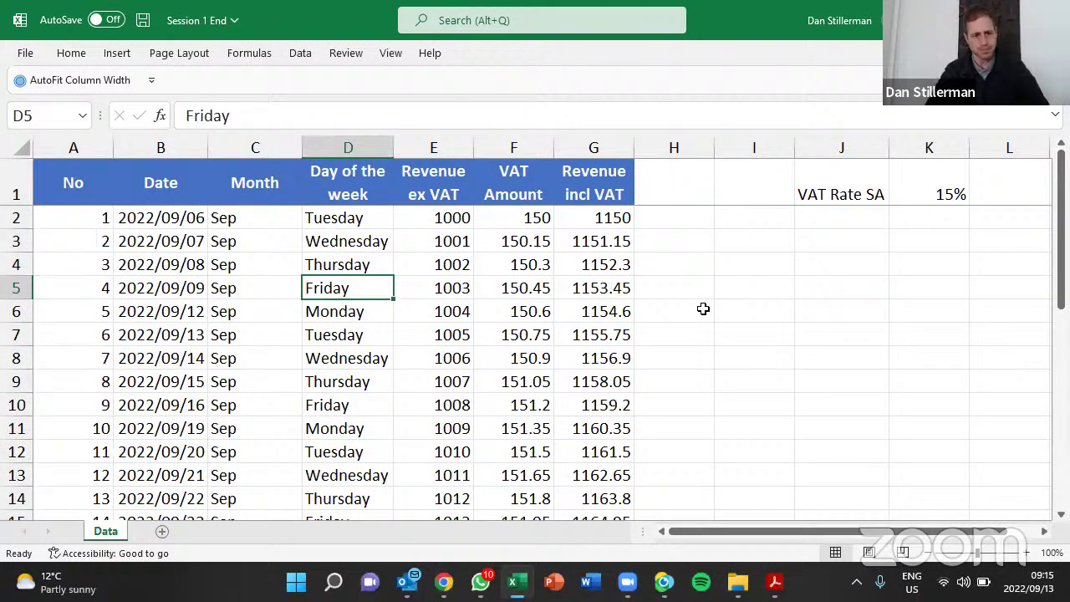
pyautogui.hotkey('ctrl', 'Left')
pyautogui.hotkey('ctrl', 'Down')
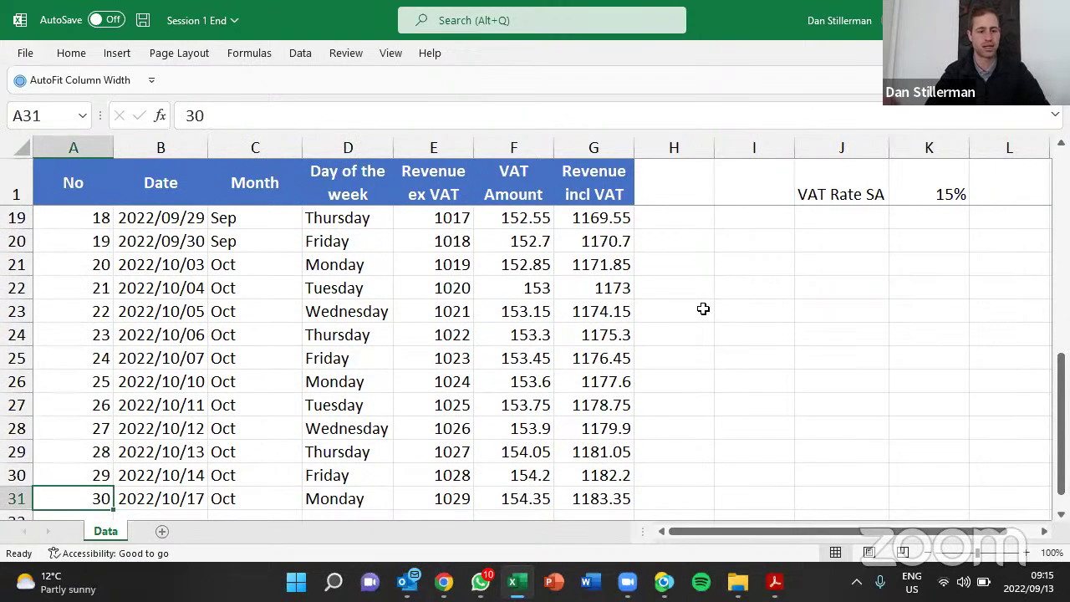
pyautogui.press('Right')
pyautogui.hotkey('ctrl', 'Up')
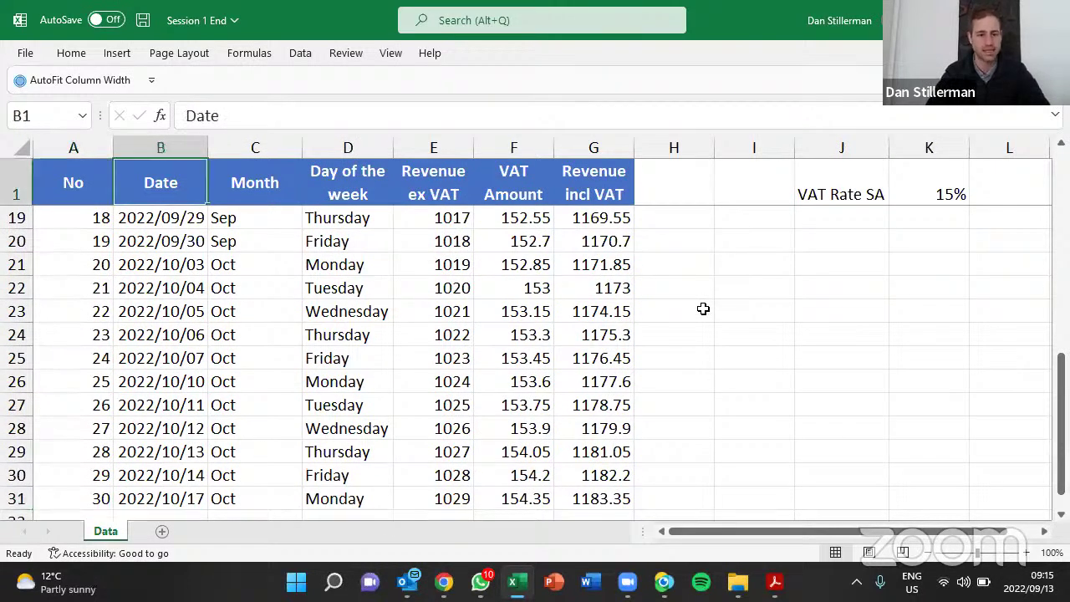
pyautogui.press('Down')
pyautogui.press('Right')
pyautogui.press('Right')
pyautogui.press('Right')
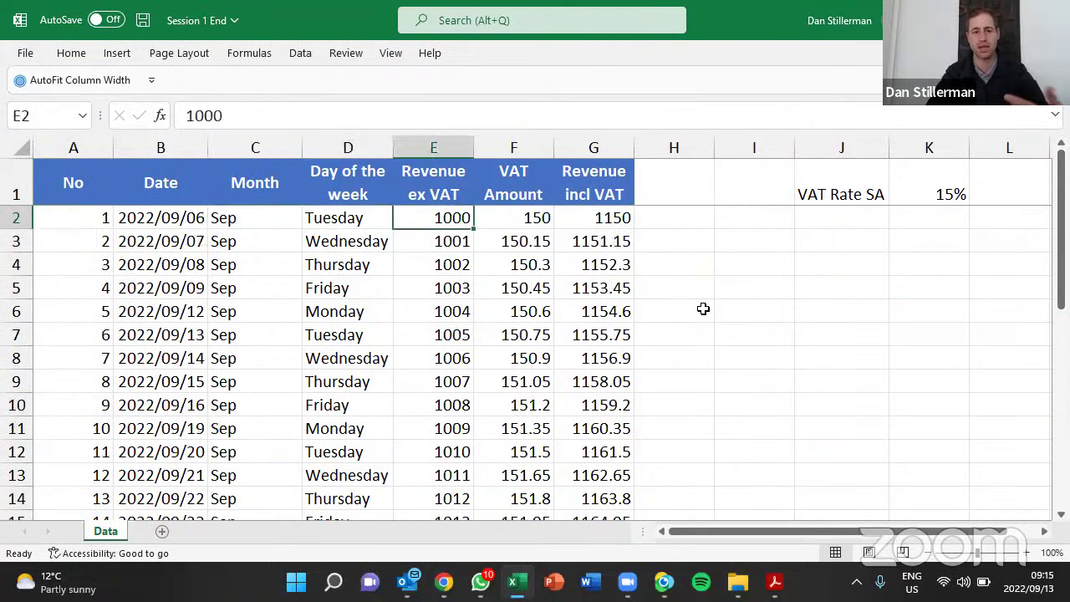
pyautogui.press('Right')
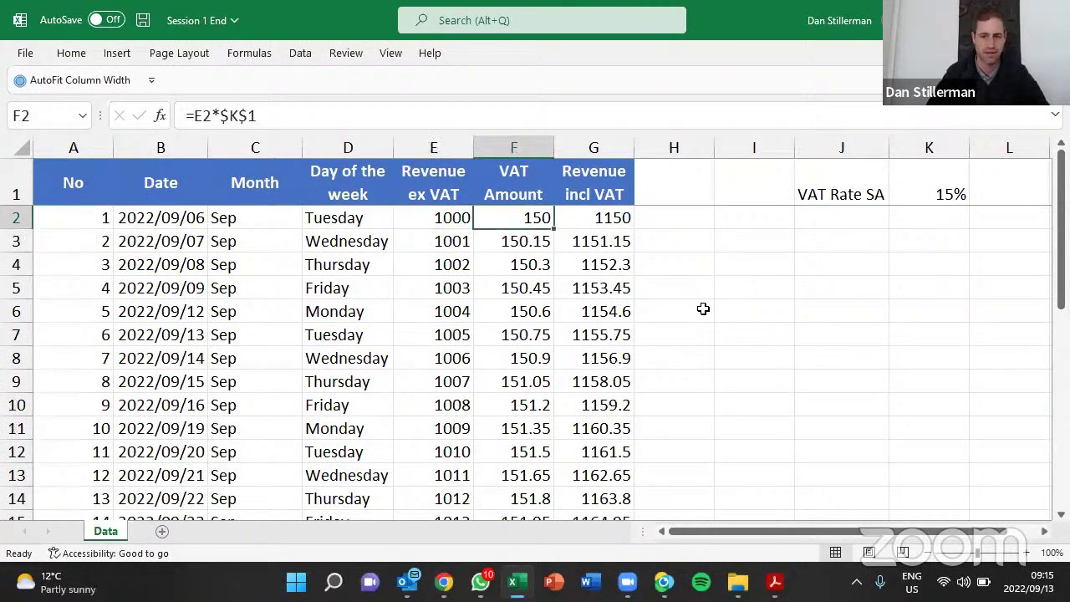
pyautogui.click(859, 181)
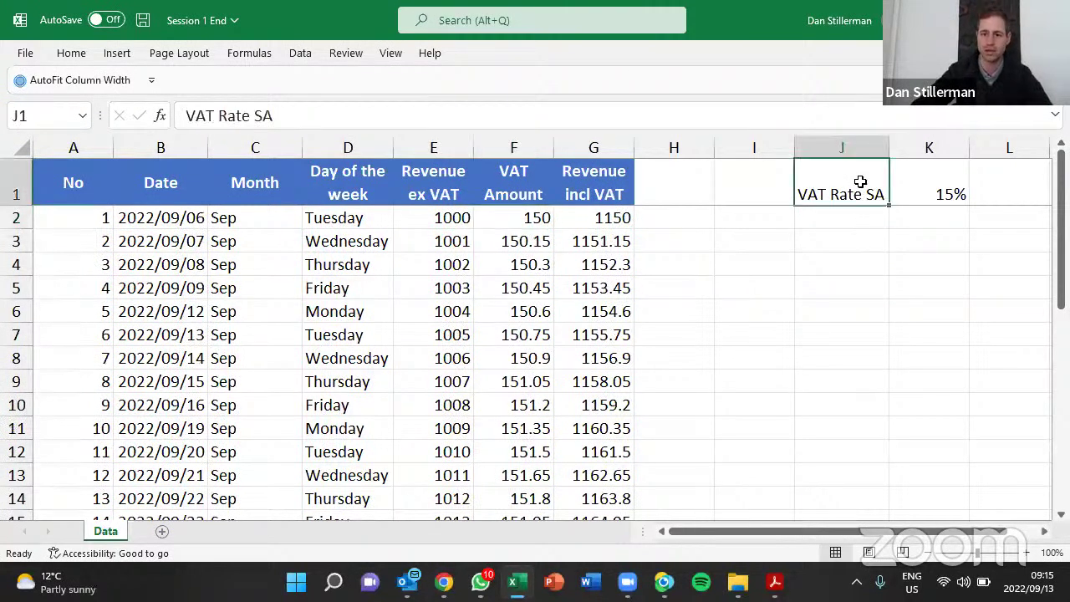
pyautogui.press('Right')
pyautogui.press('Left')
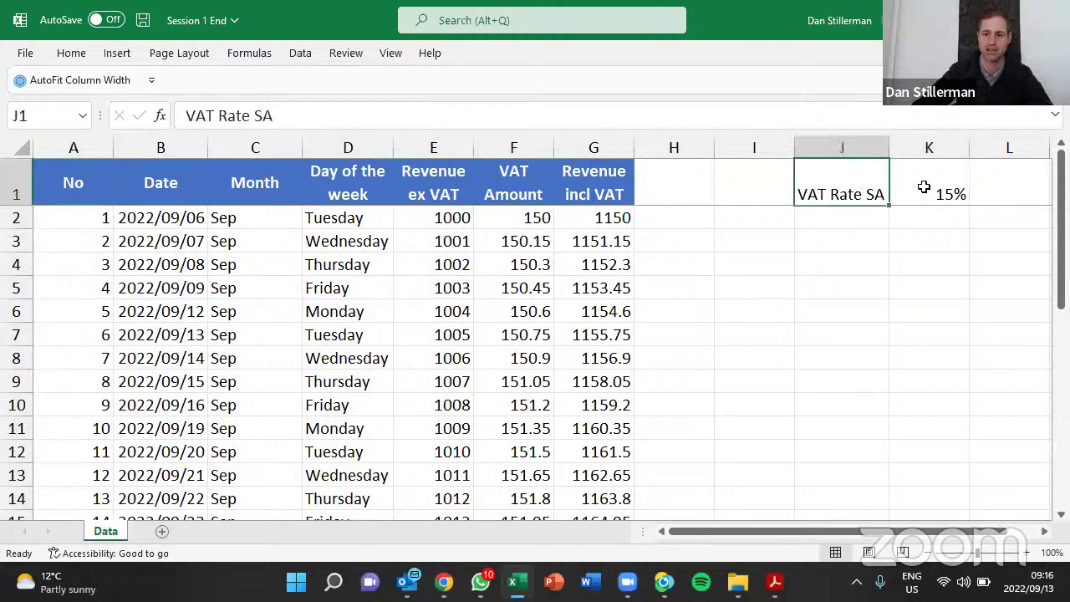
pyautogui.click(896, 194)
pyautogui.click(525, 267)
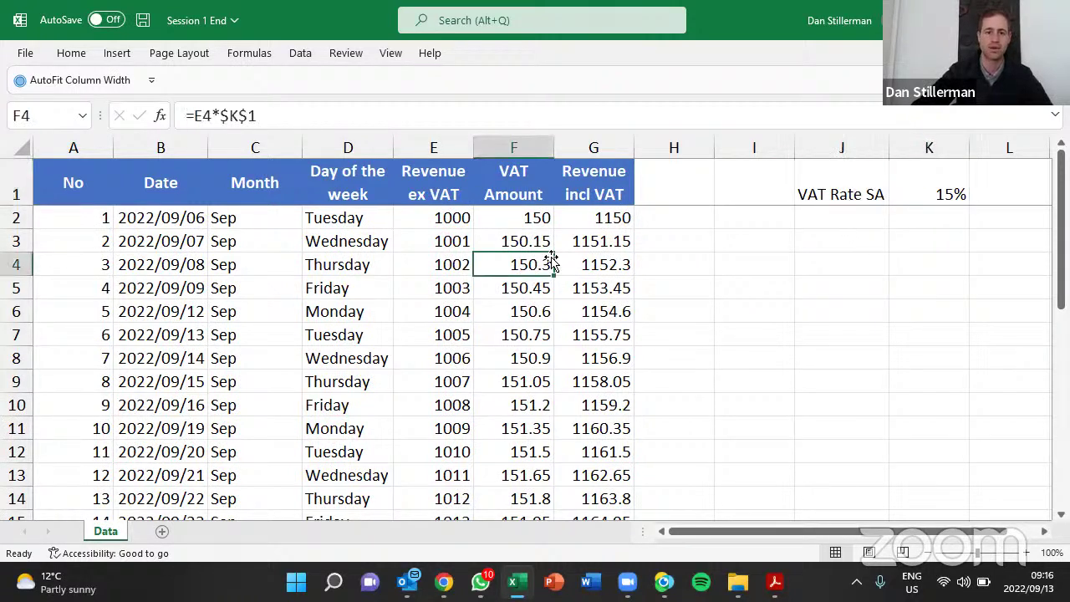
pyautogui.click(239, 119)
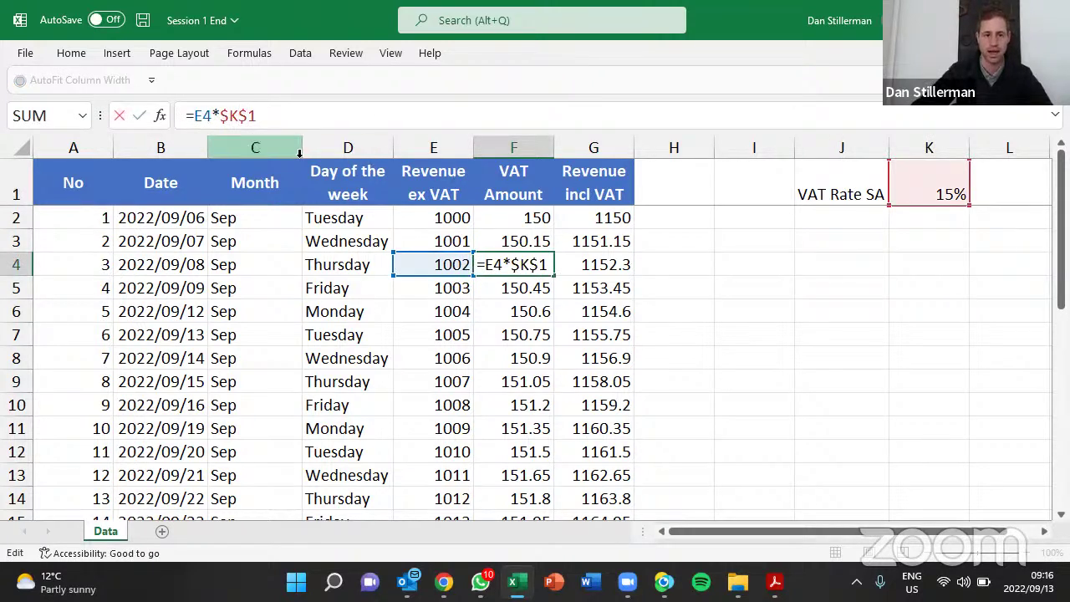
pyautogui.click(536, 217)
pyautogui.doubleClick(531, 217)
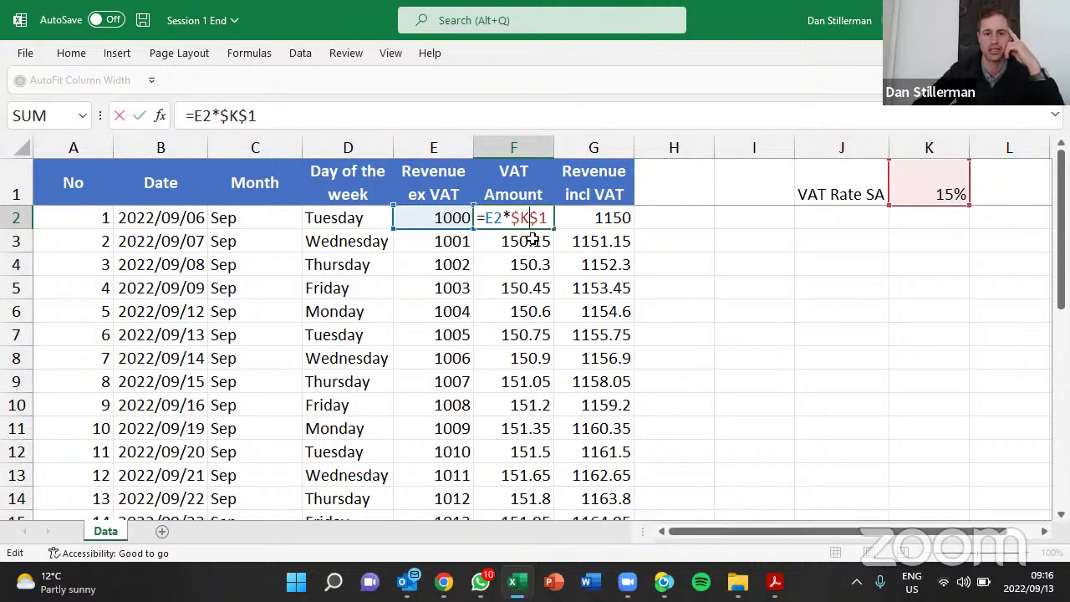
pyautogui.hotkey('ctrl', 'Return')
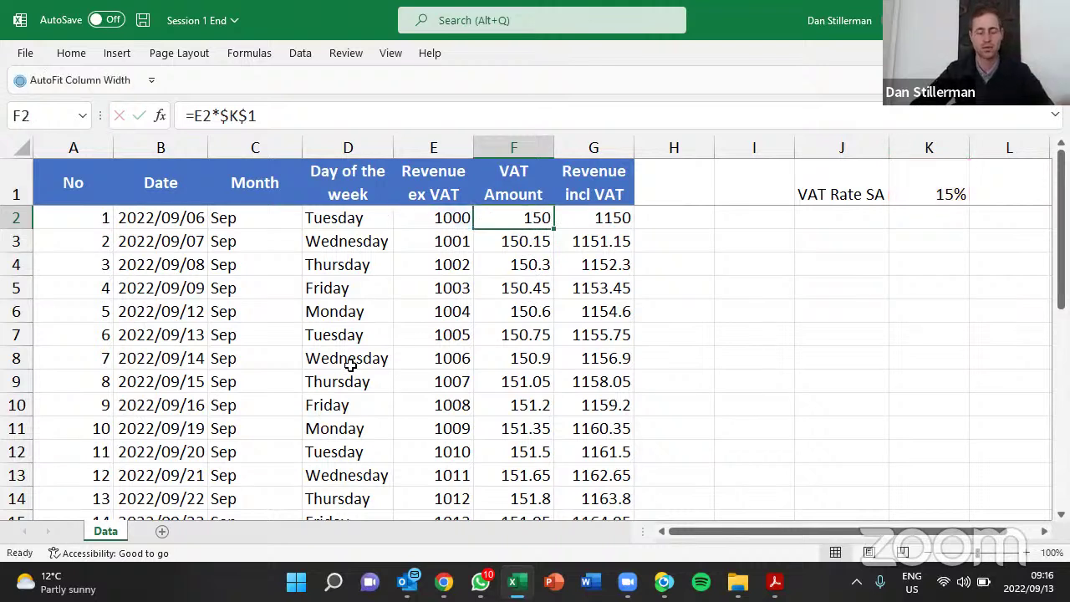
# Insert a blank Sheet1 beside the Data tab and return to cell A1
pyautogui.click(163, 533)
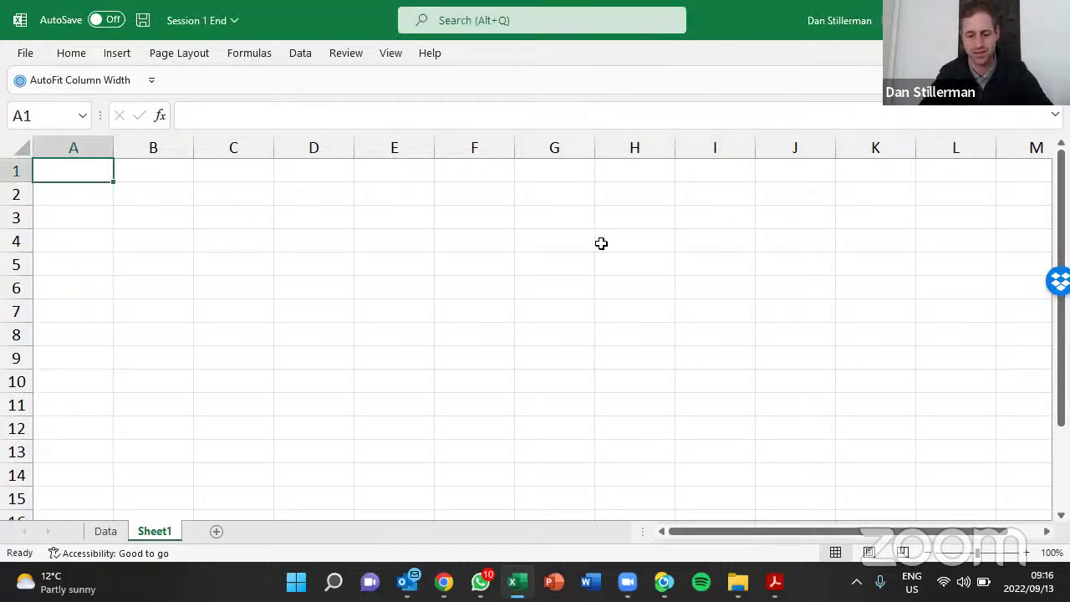
pyautogui.click(370, 213)
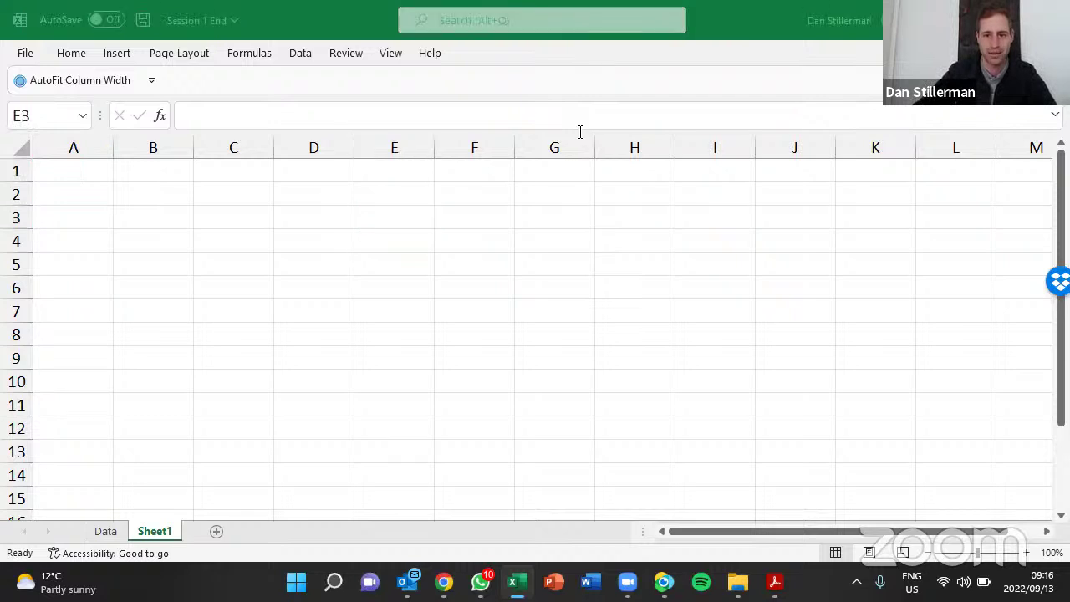
pyautogui.click(77, 173)
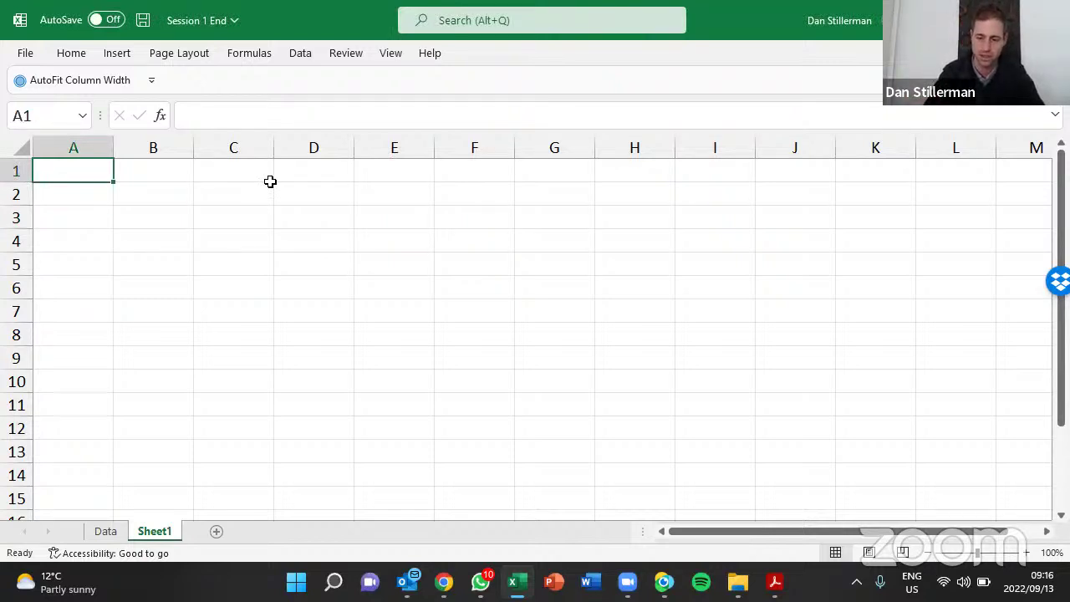
# Enter 1 and 2 in A1:A2 and extend the series down to A30
pyautogui.write('1')
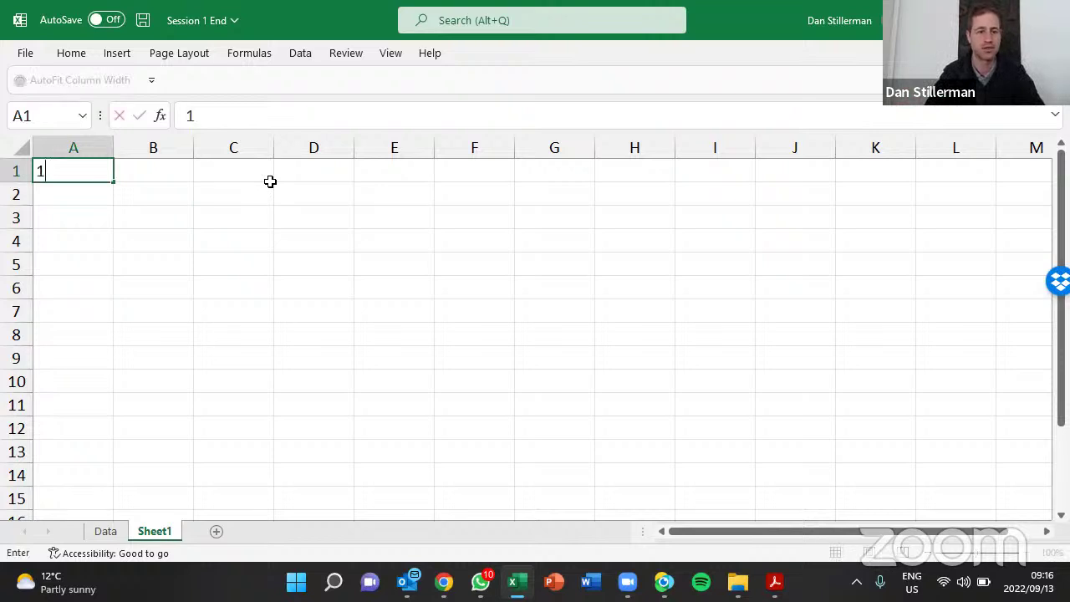
pyautogui.press('Return')
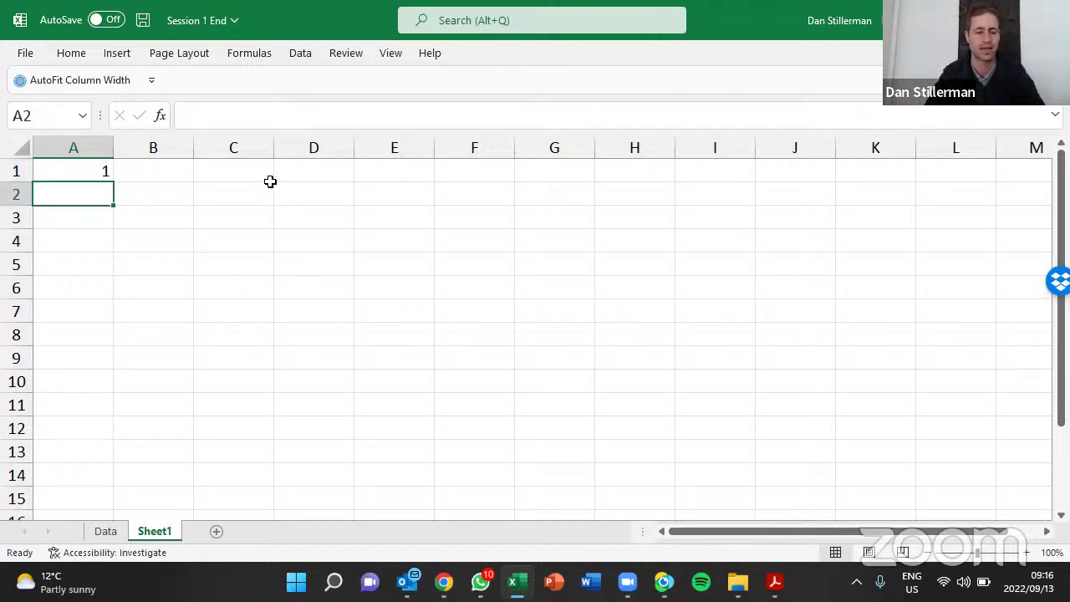
pyautogui.write('2')
pyautogui.press('Return')
pyautogui.moveTo(100, 174); pyautogui.dragTo(116, 327)
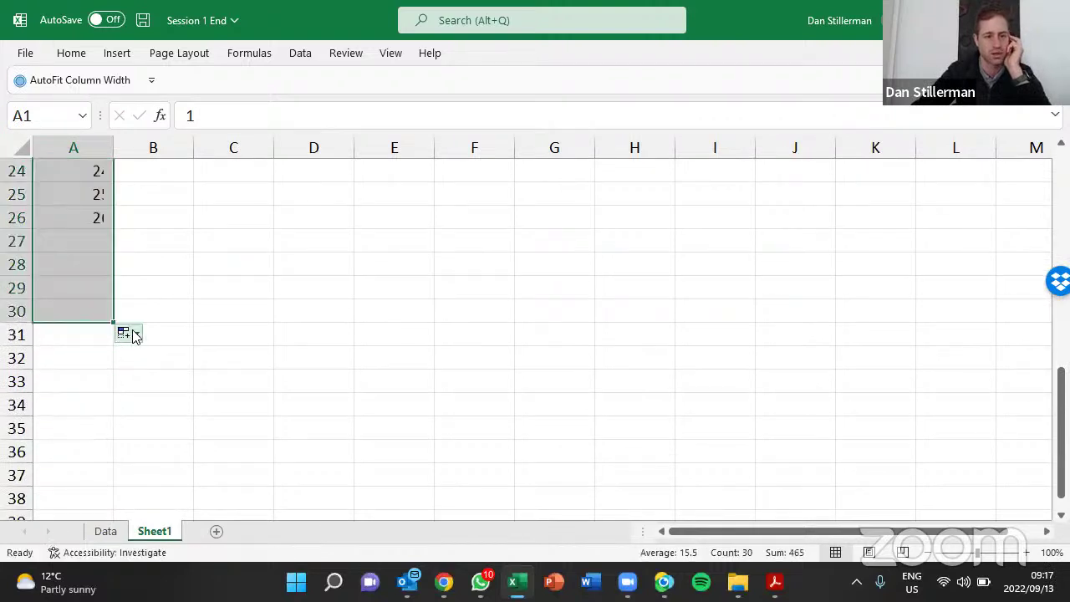
pyautogui.click(173, 309)
pyautogui.hotkey('ctrl', 'Up')
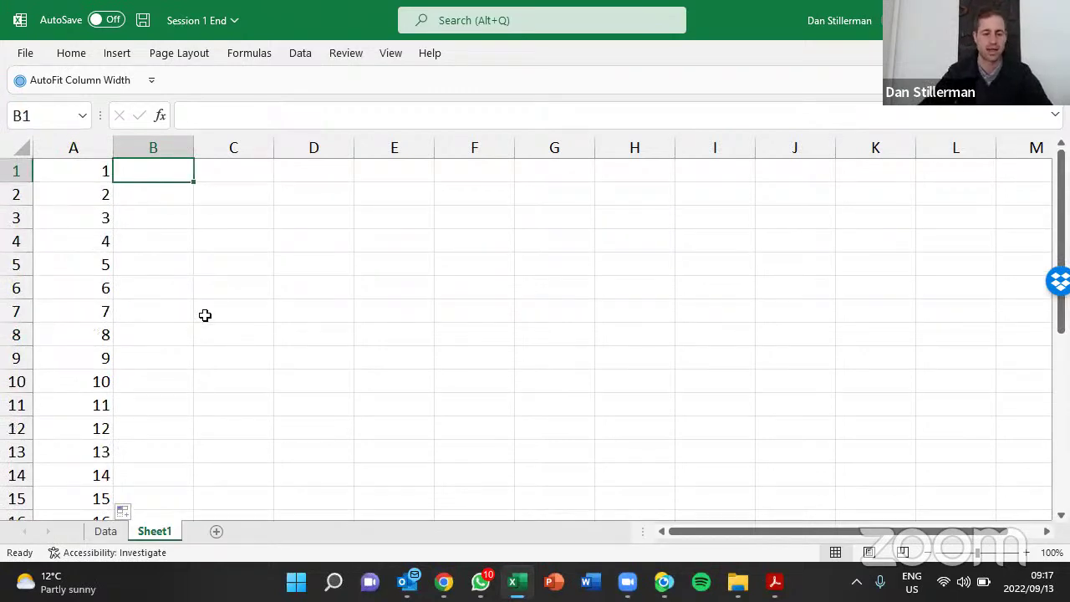
pyautogui.click(109, 531)
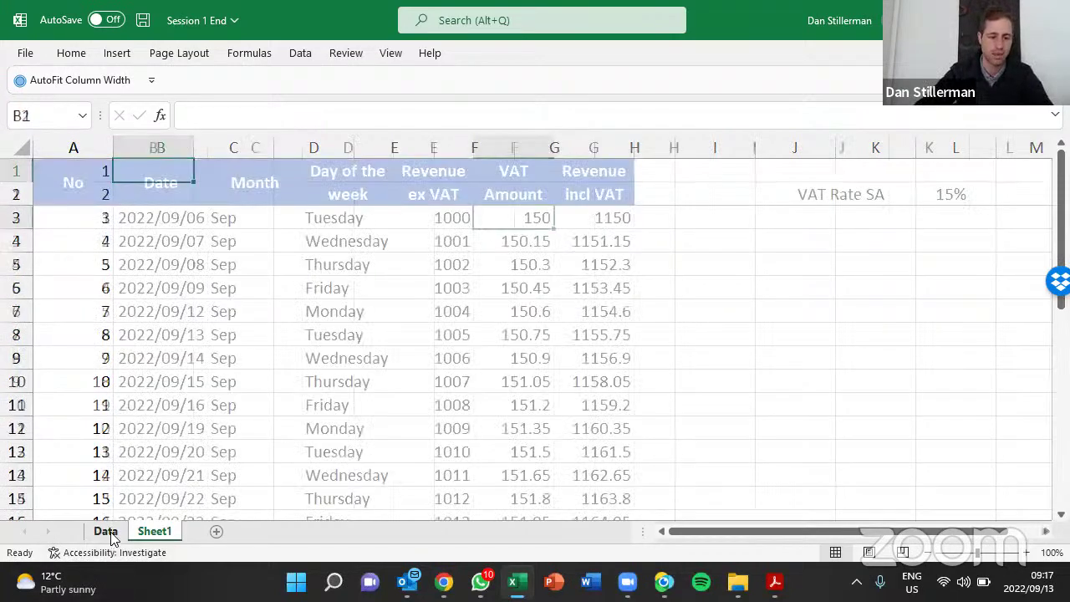
pyautogui.click(150, 531)
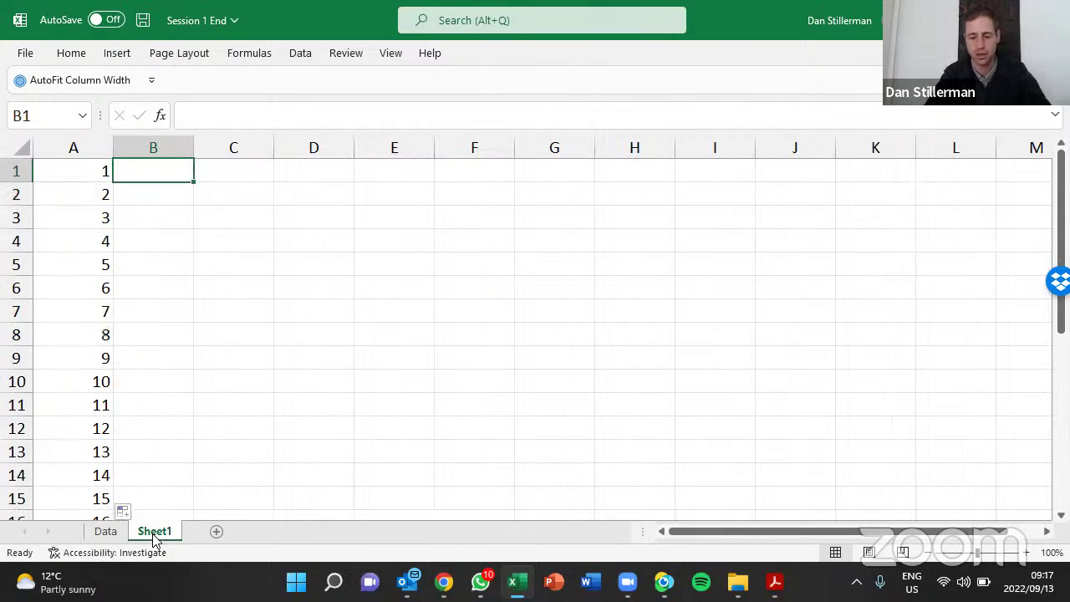
pyautogui.hotkey('ctrl', 'pageup')
pyautogui.hotkey('ctrl', 'pagedown')
pyautogui.hotkey('ctrl', 'pageup')
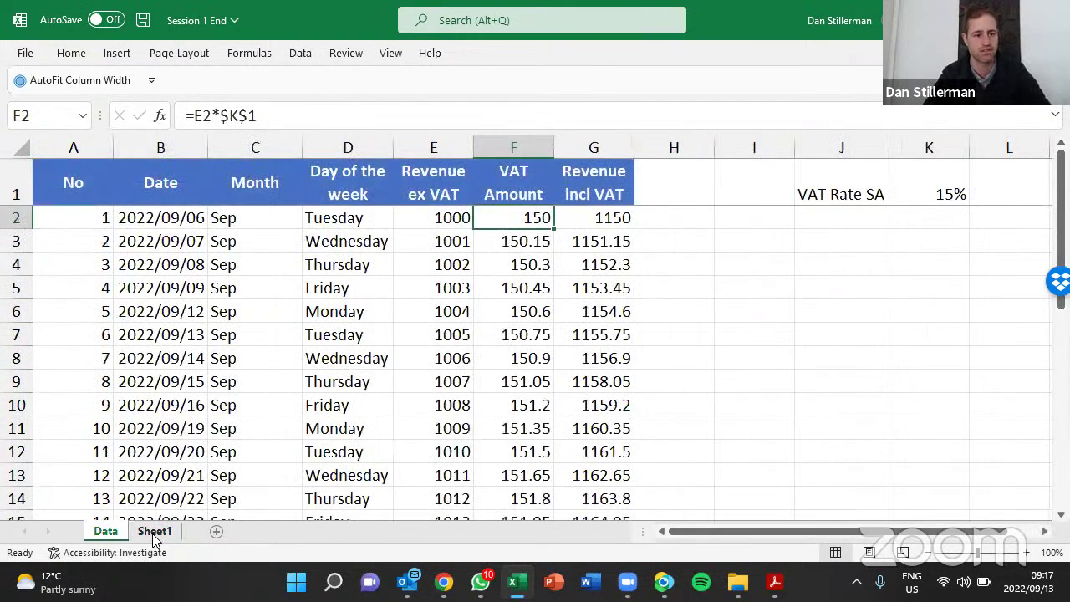
pyautogui.hotkey('ctrl', 'pagedown')
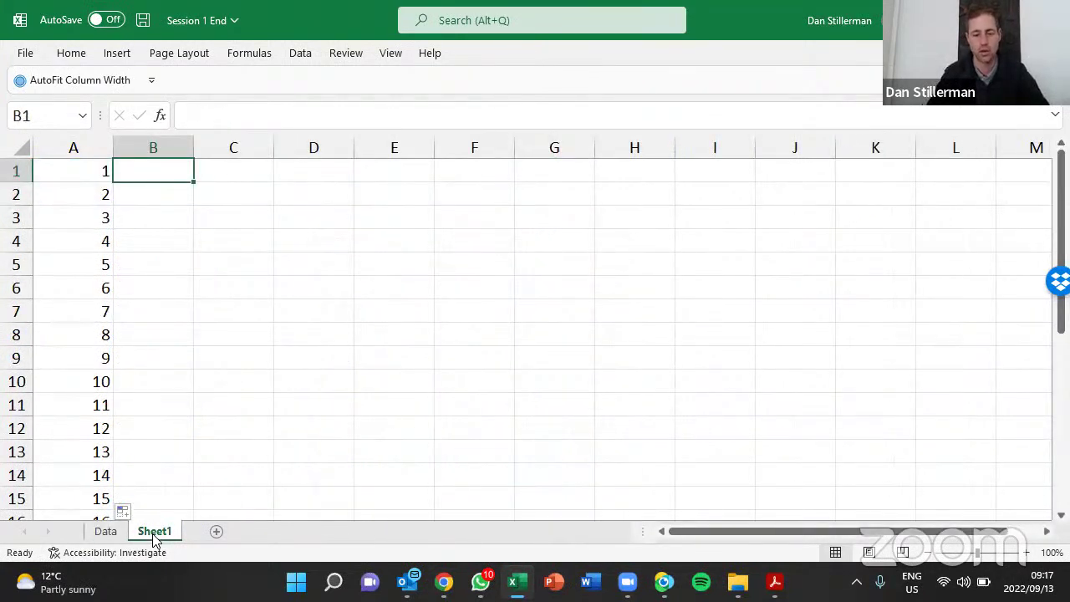
pyautogui.hotkey('ctrl', 'pageup')
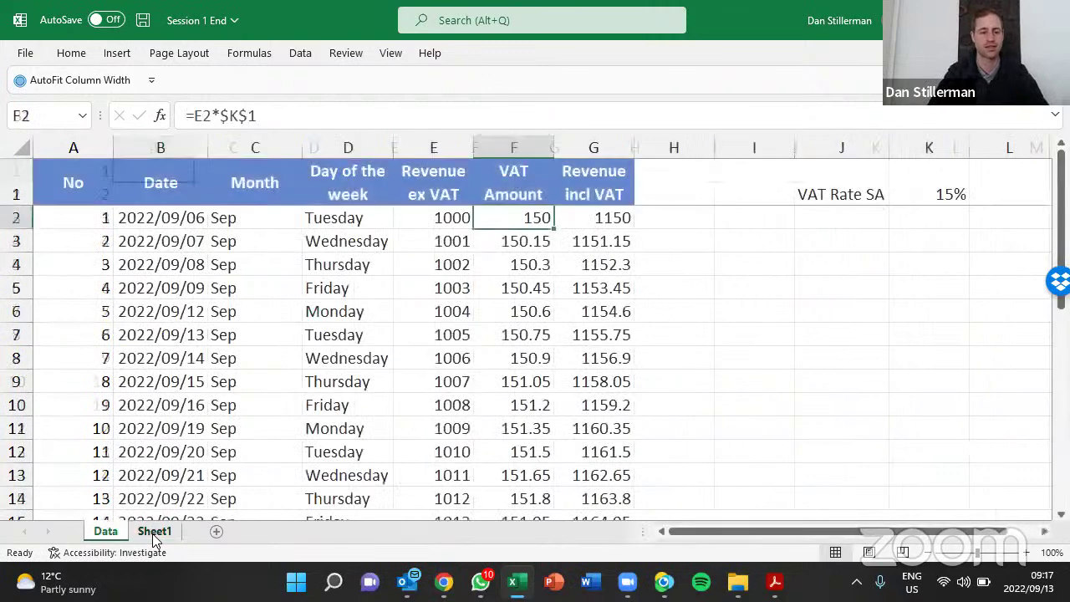
pyautogui.press('Left')
pyautogui.press('Left')
pyautogui.press('Left')
pyautogui.press('Left')
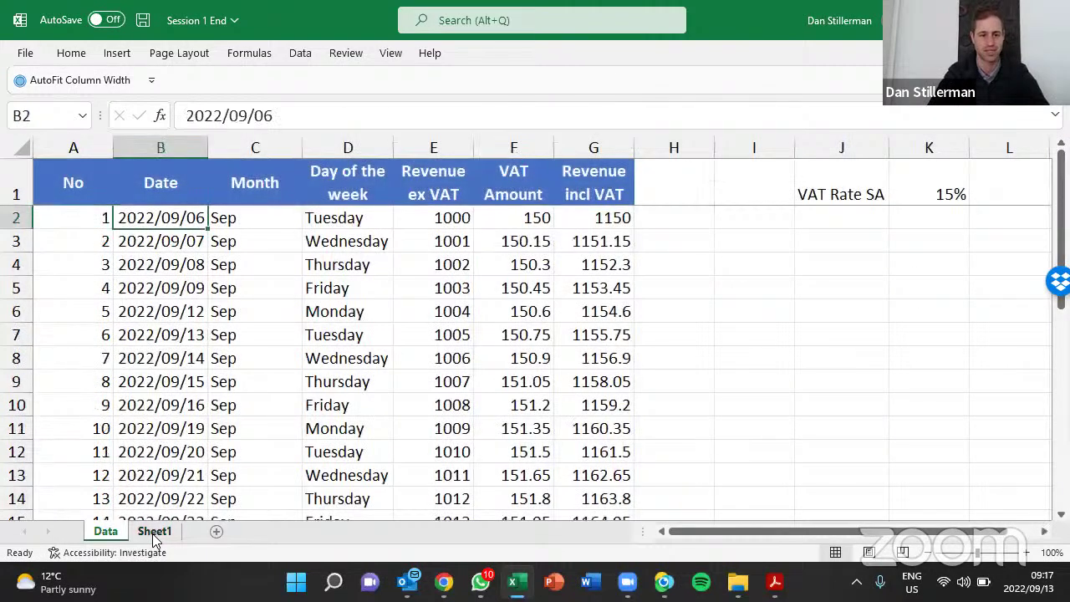
pyautogui.hotkey('ctrl', 'pagedown')
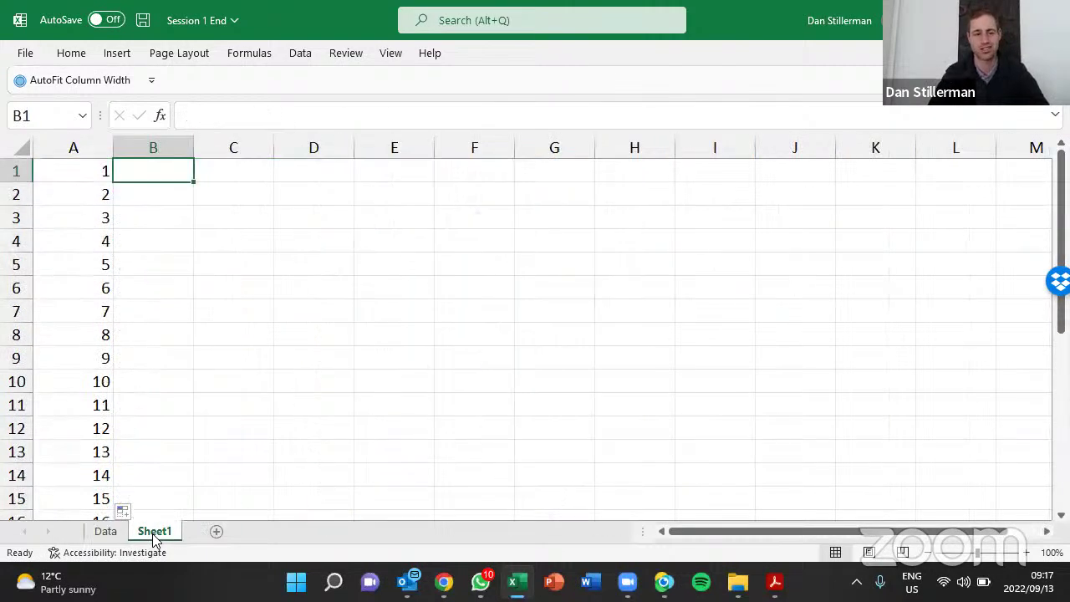
pyautogui.hotkey('ctrl', ';')
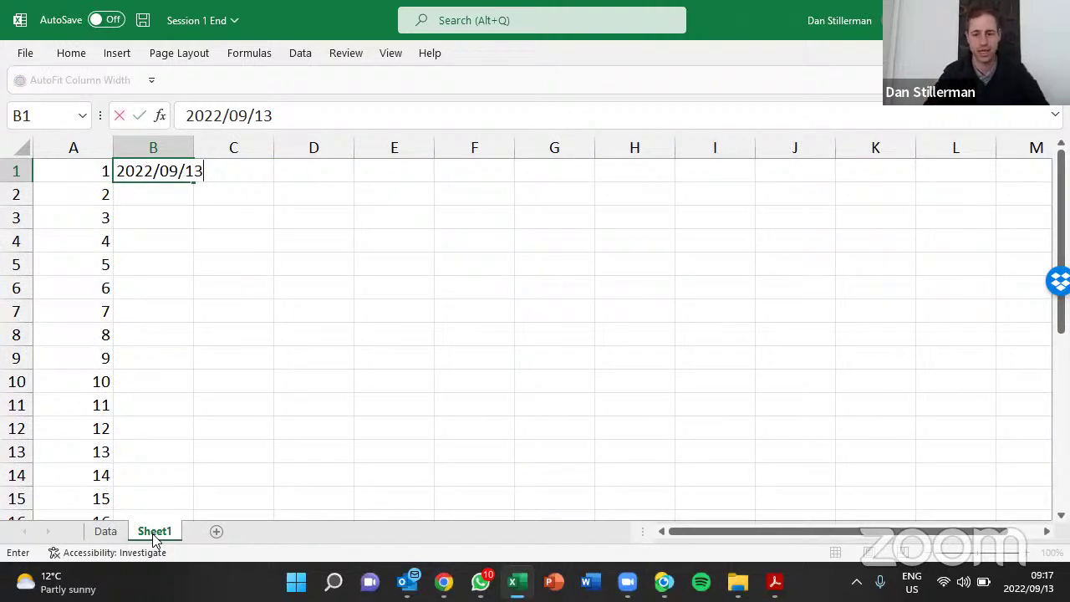
# Fill B1's date 2022/09/13 down column B as weekdays only
pyautogui.press('Return')
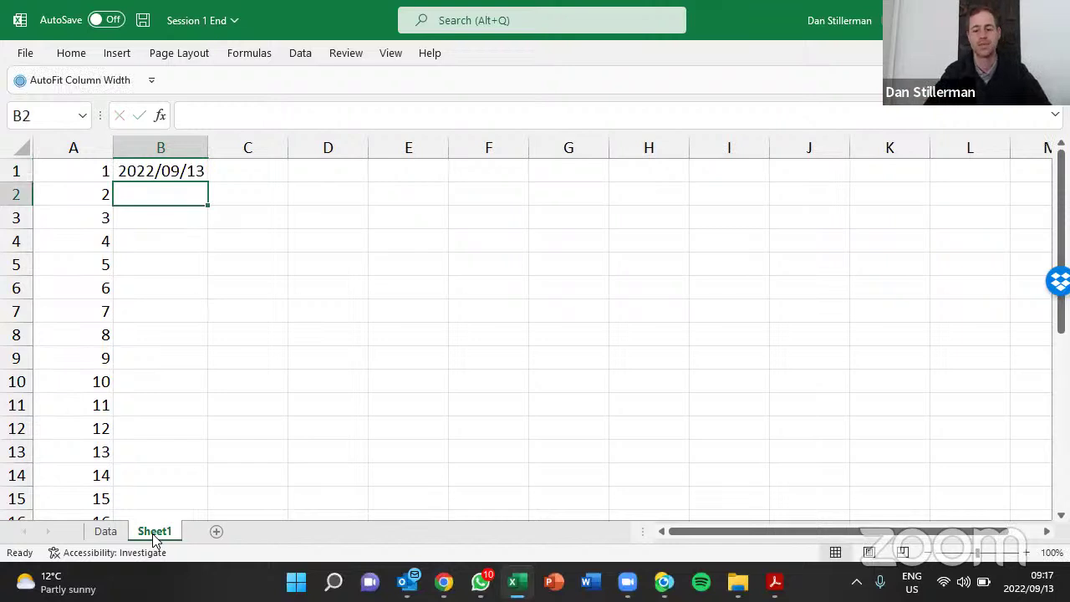
pyautogui.press('Up')
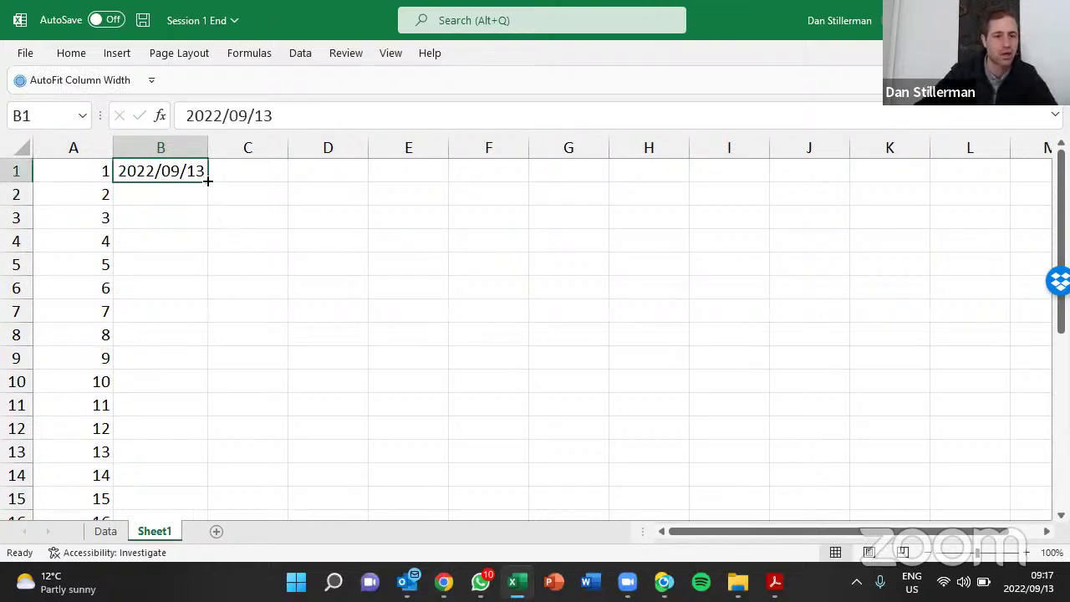
pyautogui.doubleClick(207, 180)
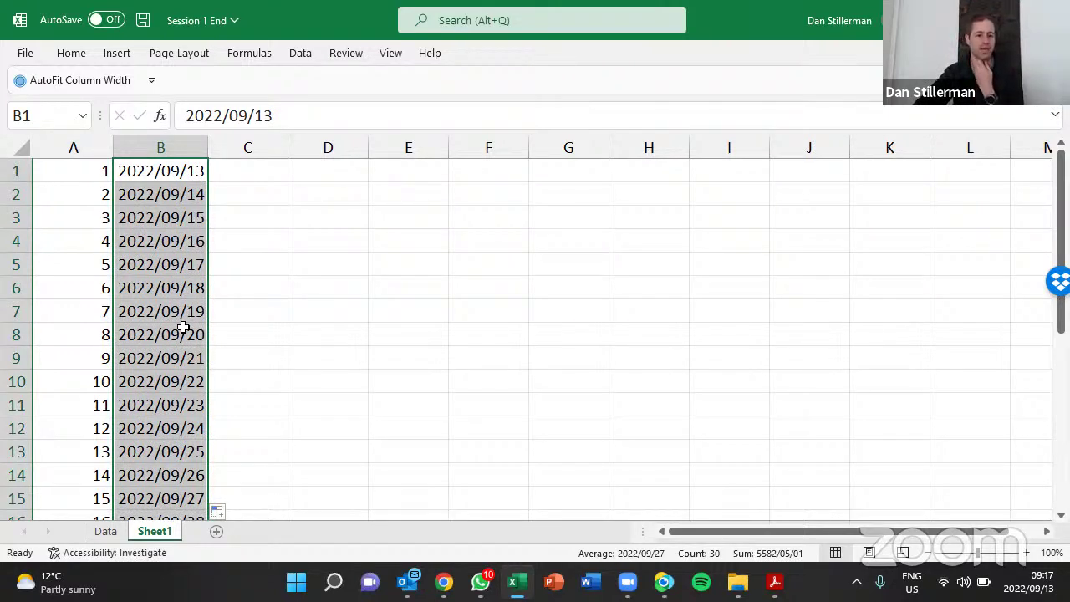
pyautogui.click(222, 512)
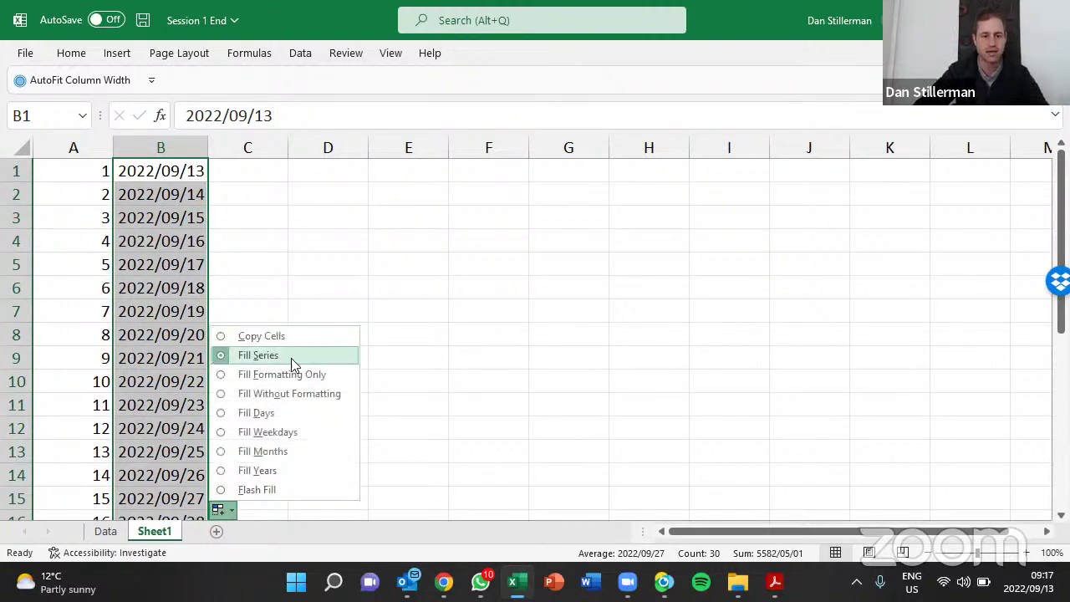
pyautogui.click(290, 433)
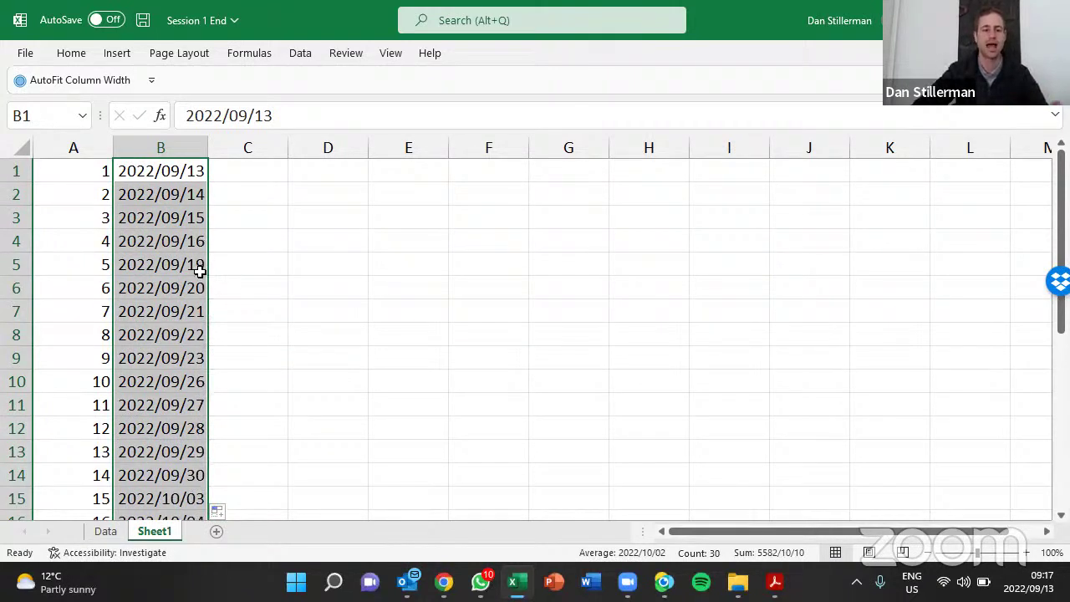
pyautogui.click(226, 167)
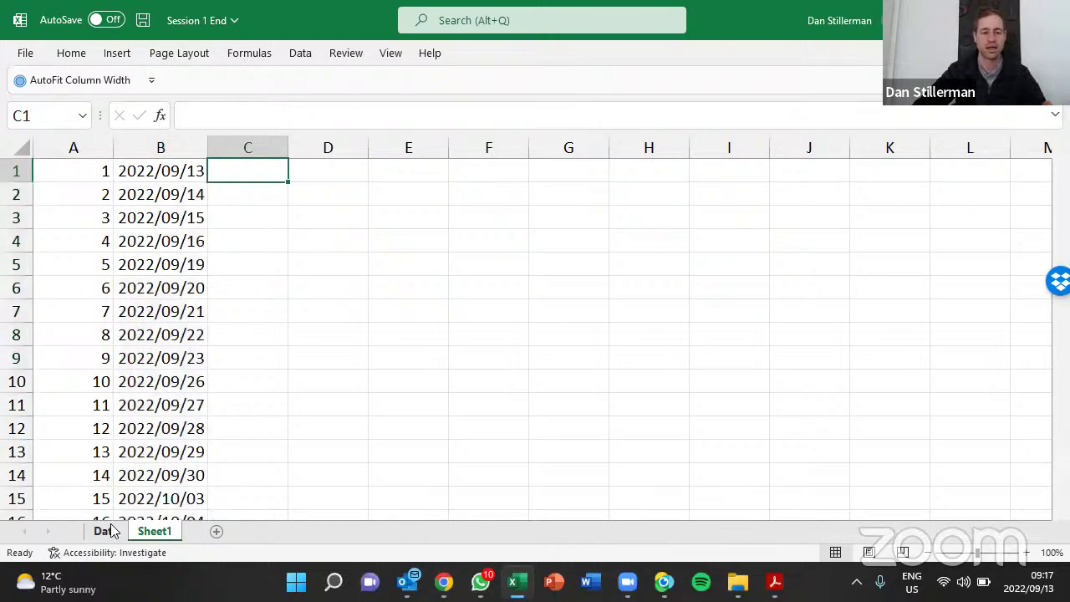
# Enter Sep in C1 and copy it unchanged down to row 14
pyautogui.click(105, 531)
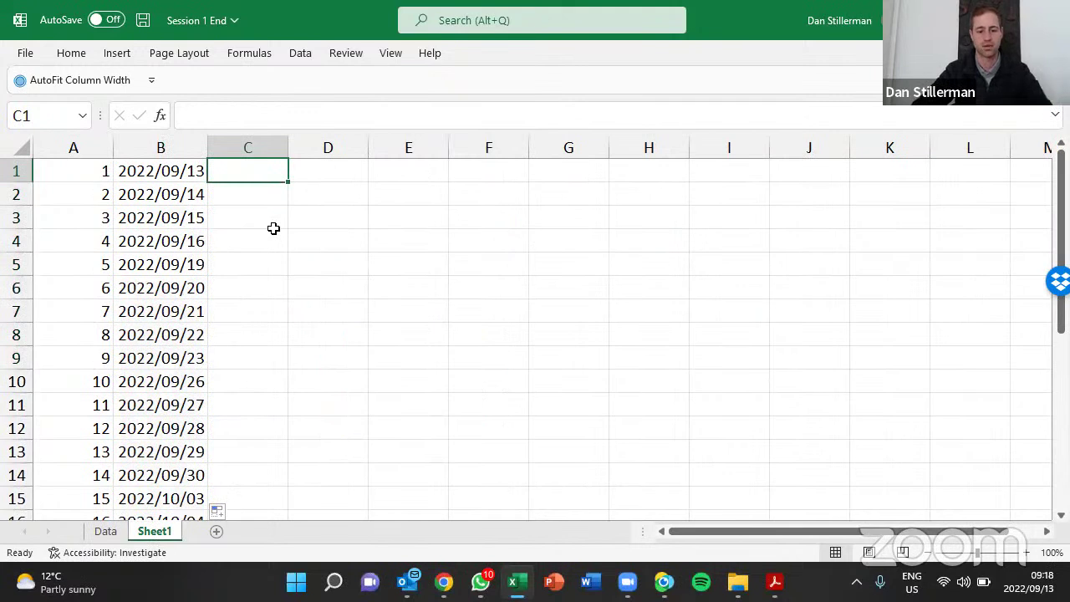
pyautogui.write('Sep')
pyautogui.press('Return')
pyautogui.press('Up')
pyautogui.moveTo(287, 182); pyautogui.dragTo(287, 483)
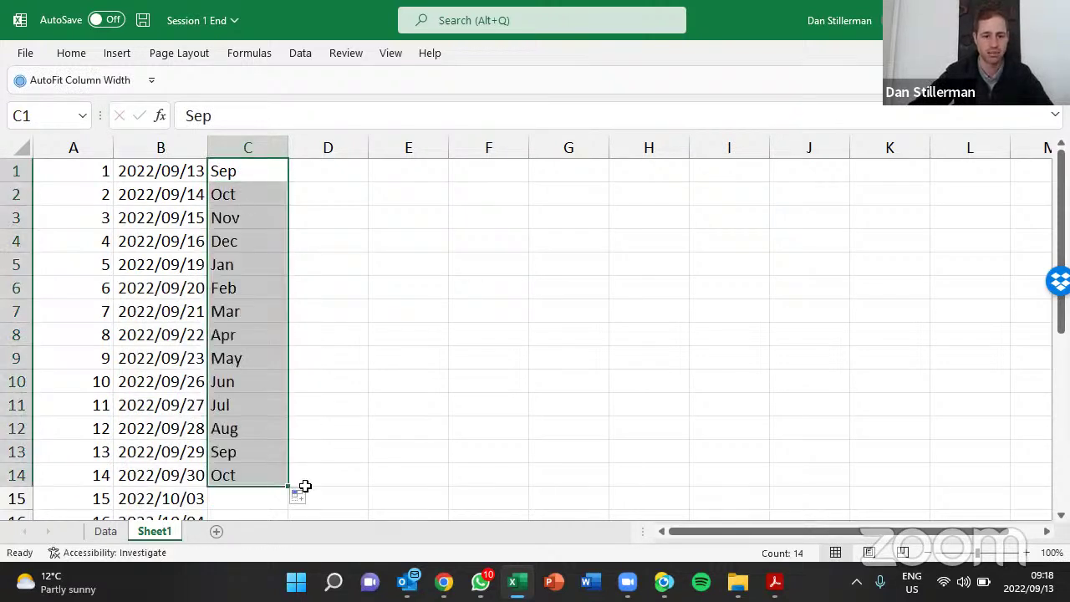
pyautogui.click(302, 496)
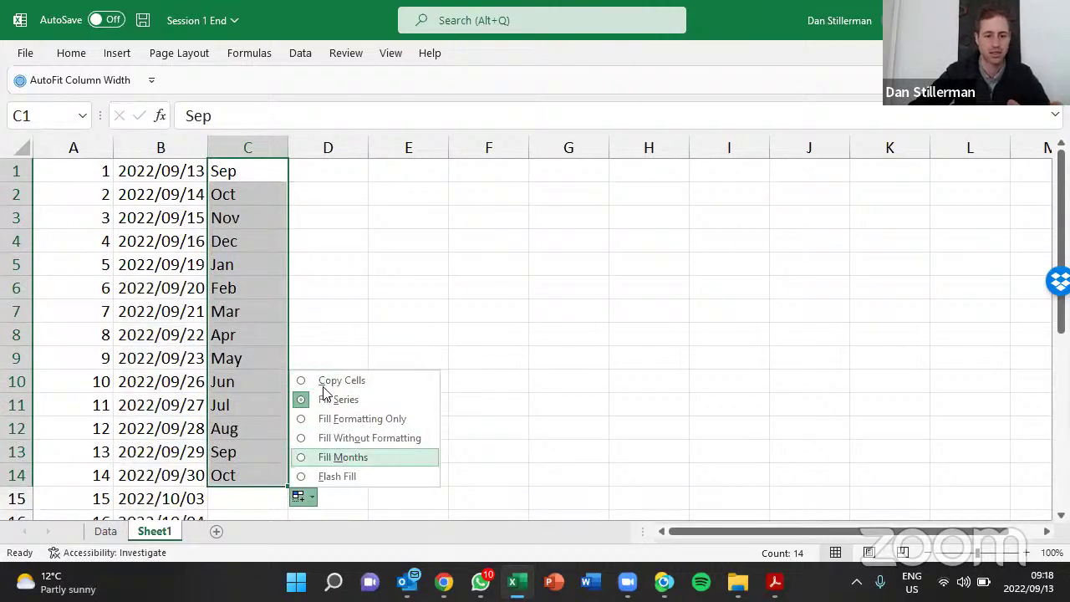
pyautogui.click(325, 381)
pyautogui.scroll(-4, 251, 393)
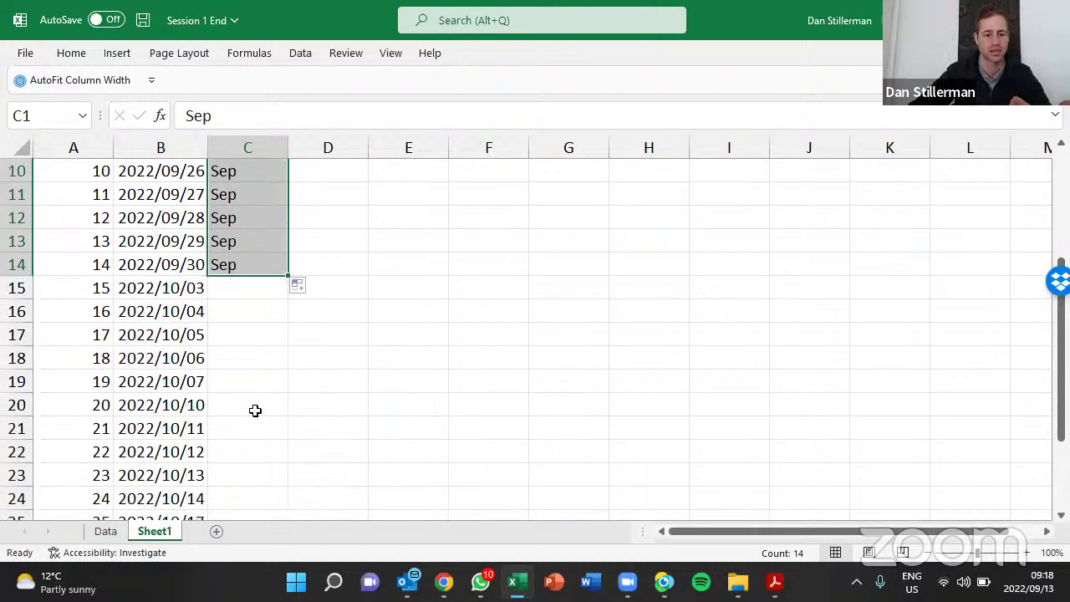
# Enter Oct in C15 and copy it unchanged down the rest of column C
pyautogui.click(248, 219)
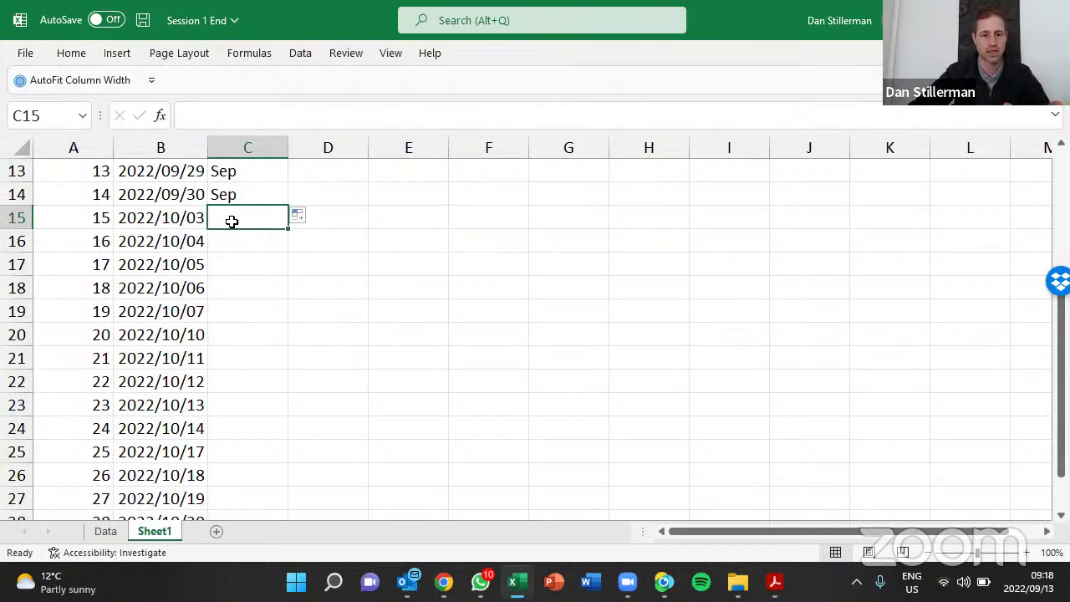
pyautogui.write('Oct')
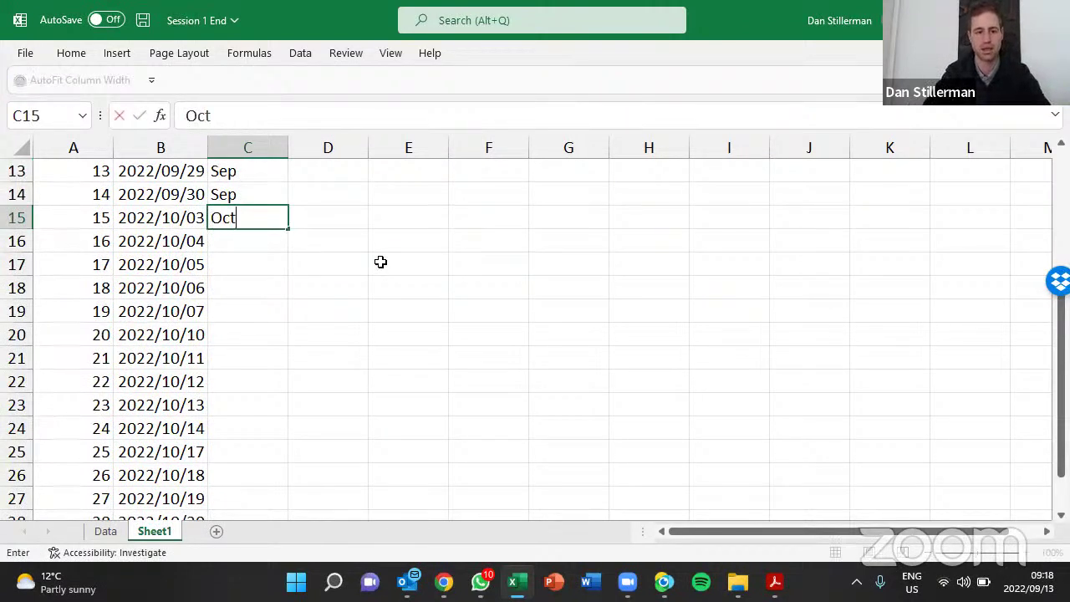
pyautogui.press('Return')
pyautogui.click(273, 223)
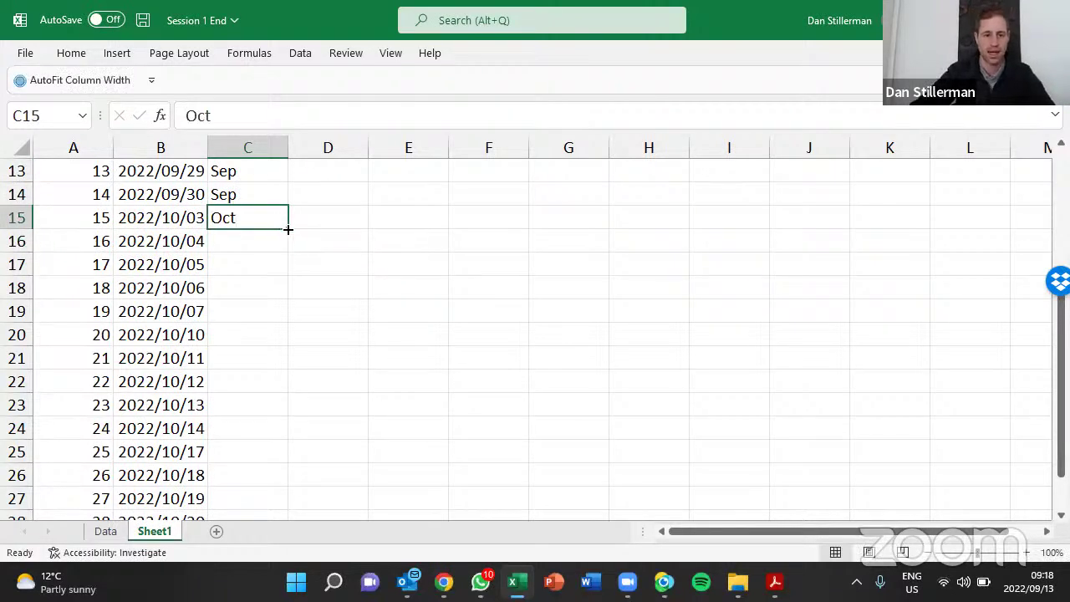
pyautogui.doubleClick(288, 230)
pyautogui.click(301, 509)
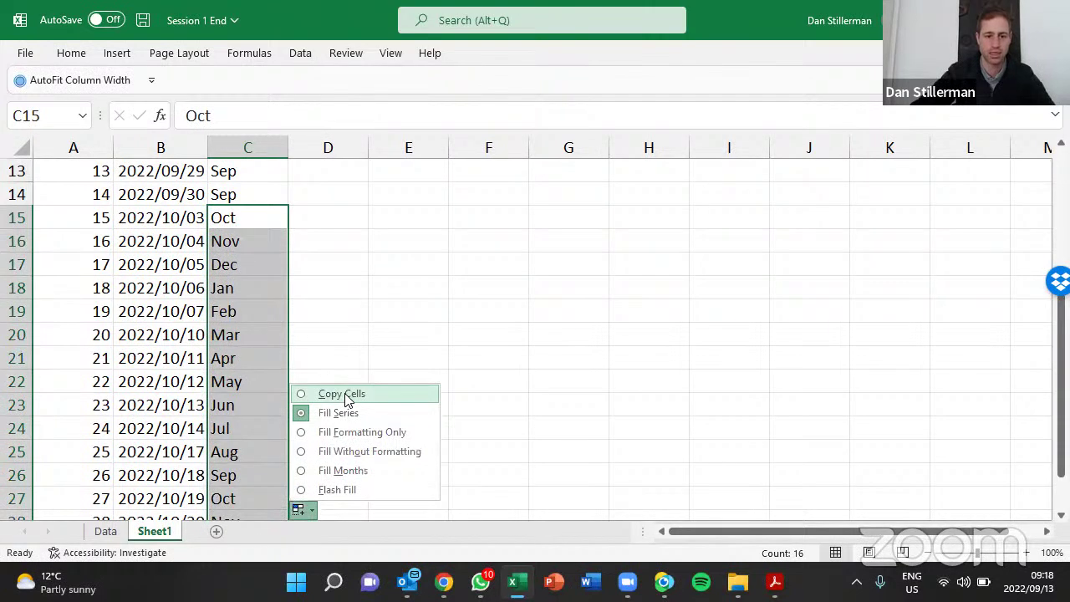
pyautogui.click(347, 394)
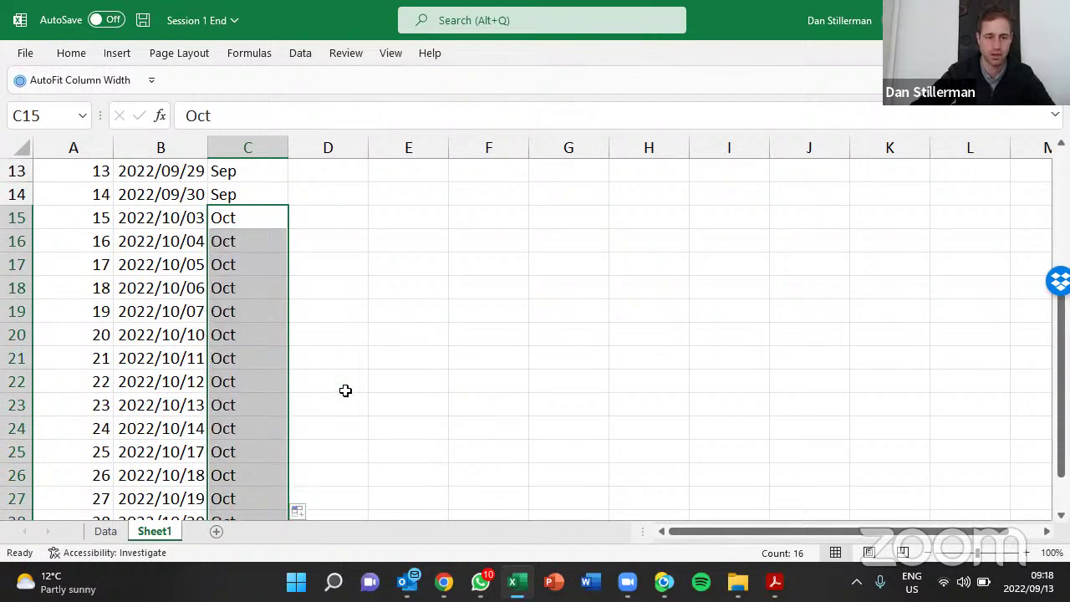
pyautogui.scroll(4, 344, 390)
pyautogui.click(316, 178)
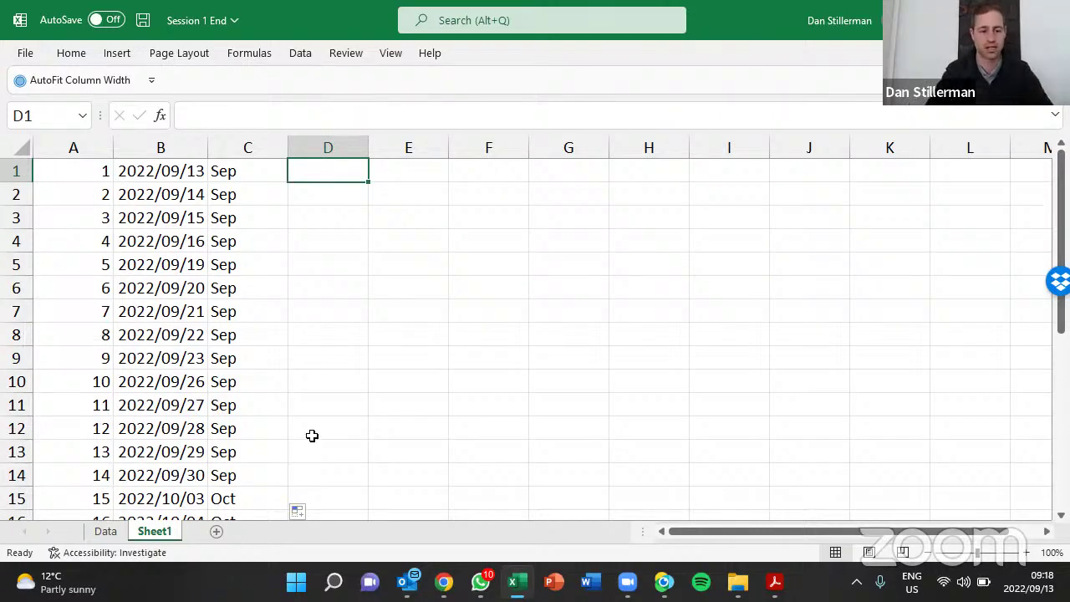
# Enter Tuesday in D1 and fill column D with weekday names only
pyautogui.hotkey('ctrl', 'pageup')
pyautogui.hotkey('ctrl', 'pagedown')
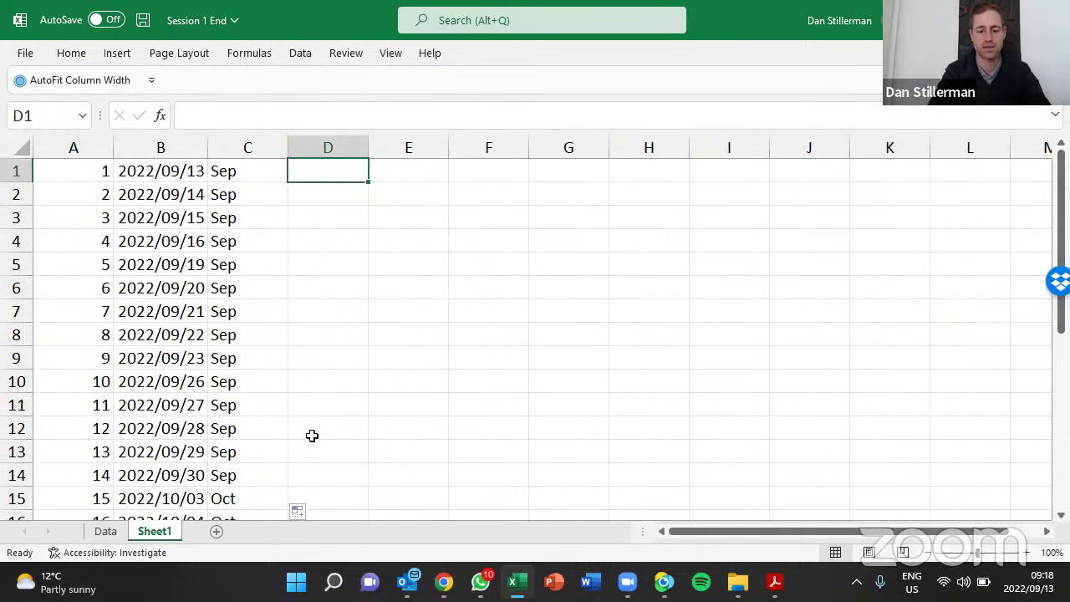
pyautogui.write('Tuesday')
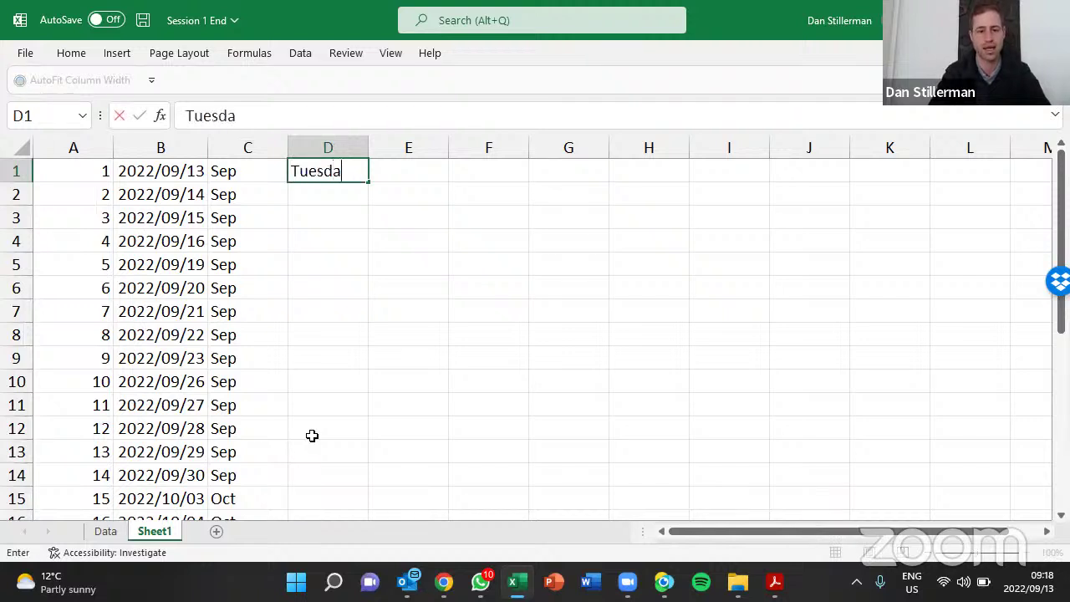
pyautogui.press('Return')
pyautogui.press('Up')
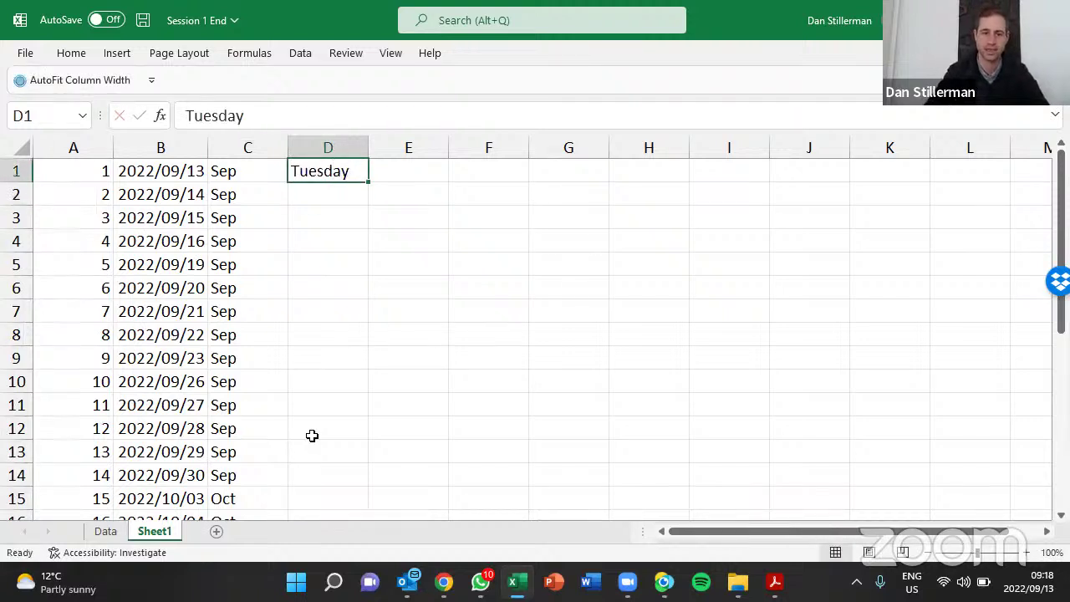
pyautogui.doubleClick(368, 183)
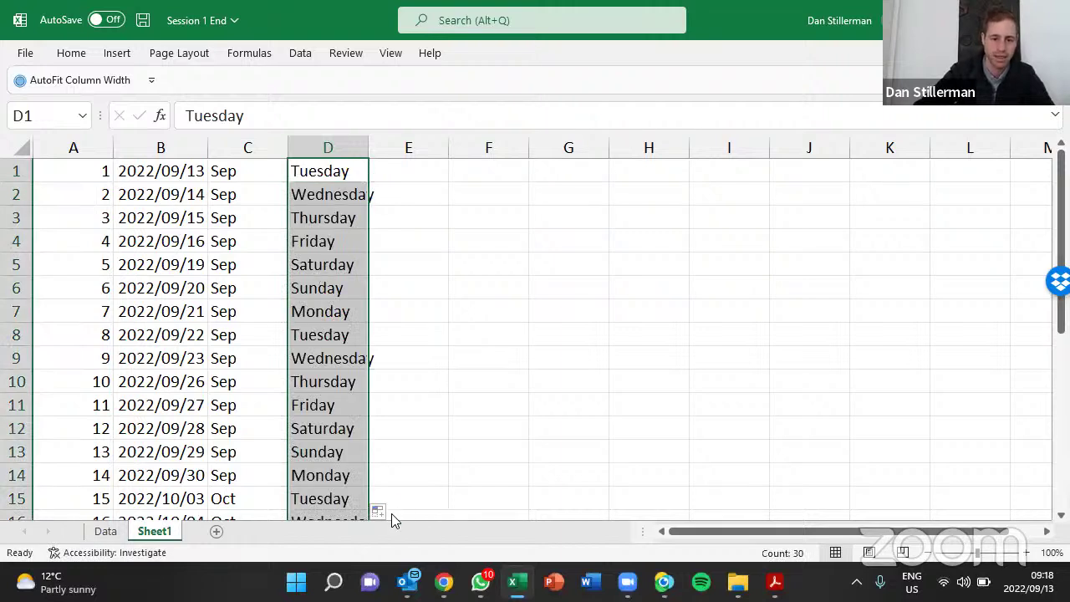
pyautogui.click(380, 511)
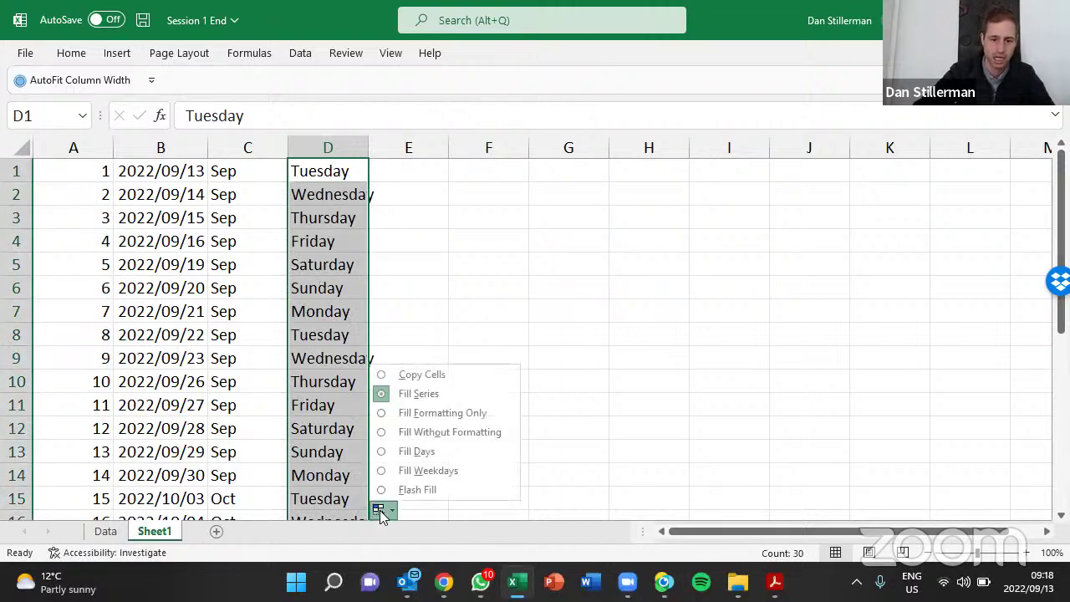
pyautogui.click(418, 470)
pyautogui.click(332, 234)
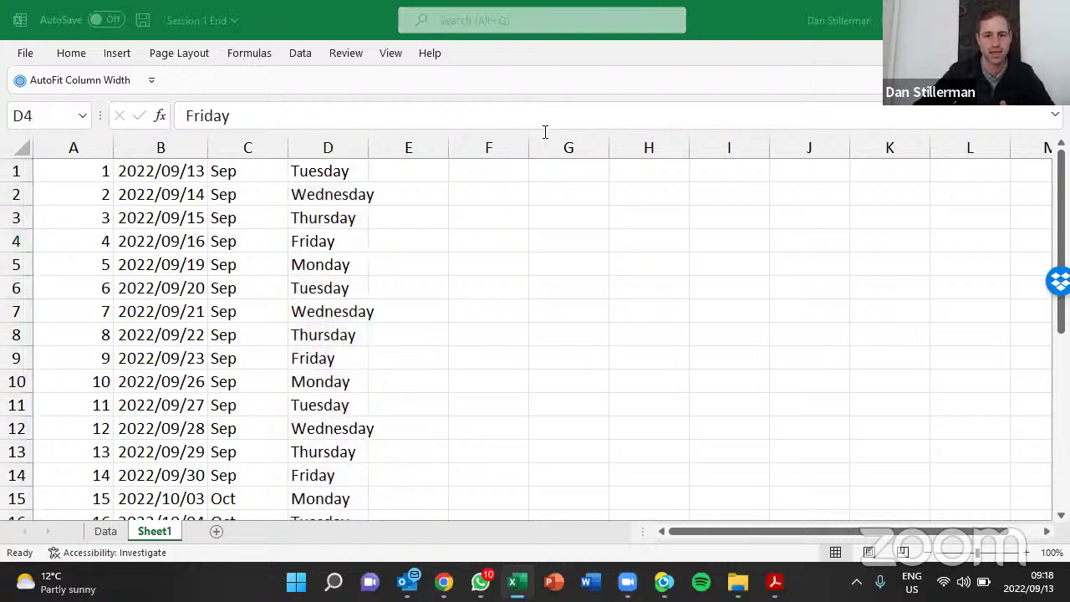
# Enter 1000 in E1 and copy it down column E
pyautogui.press('Right')
pyautogui.click(435, 177)
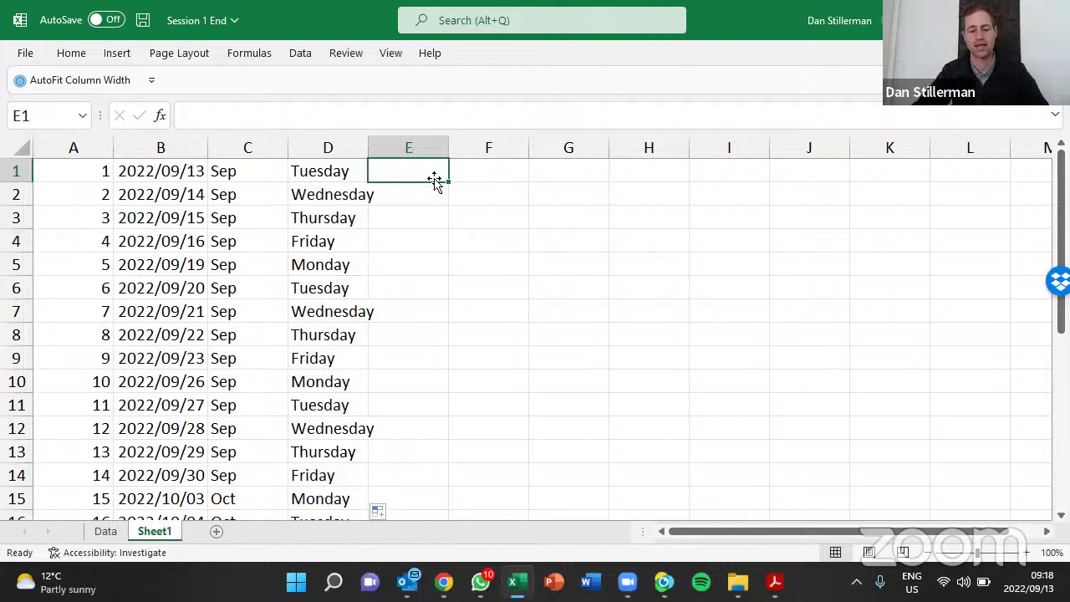
pyautogui.write('1000')
pyautogui.press('Return')
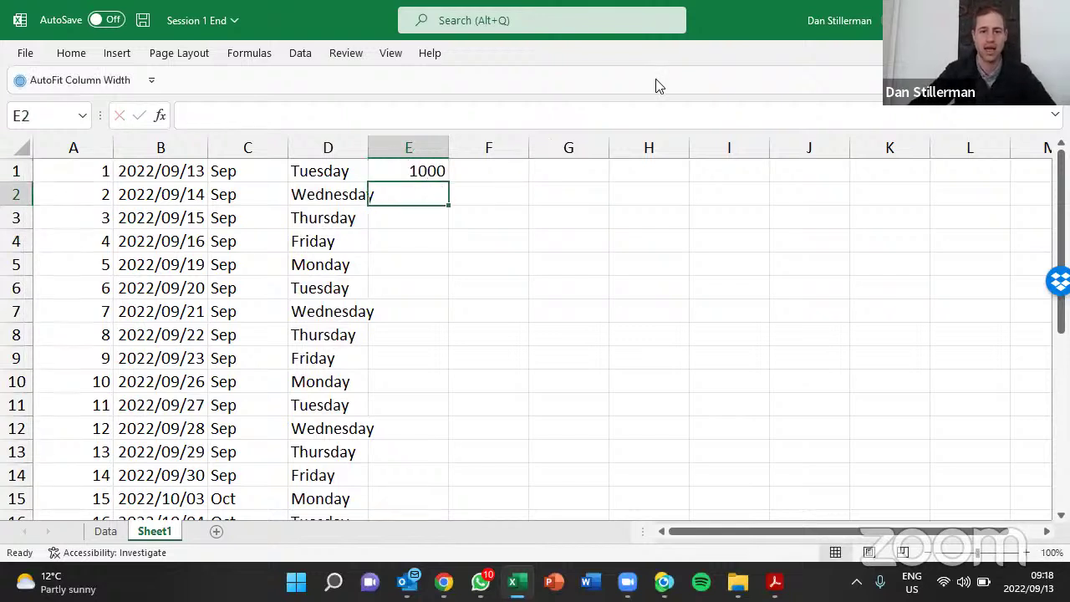
pyautogui.click(441, 177)
pyautogui.doubleClick(449, 181)
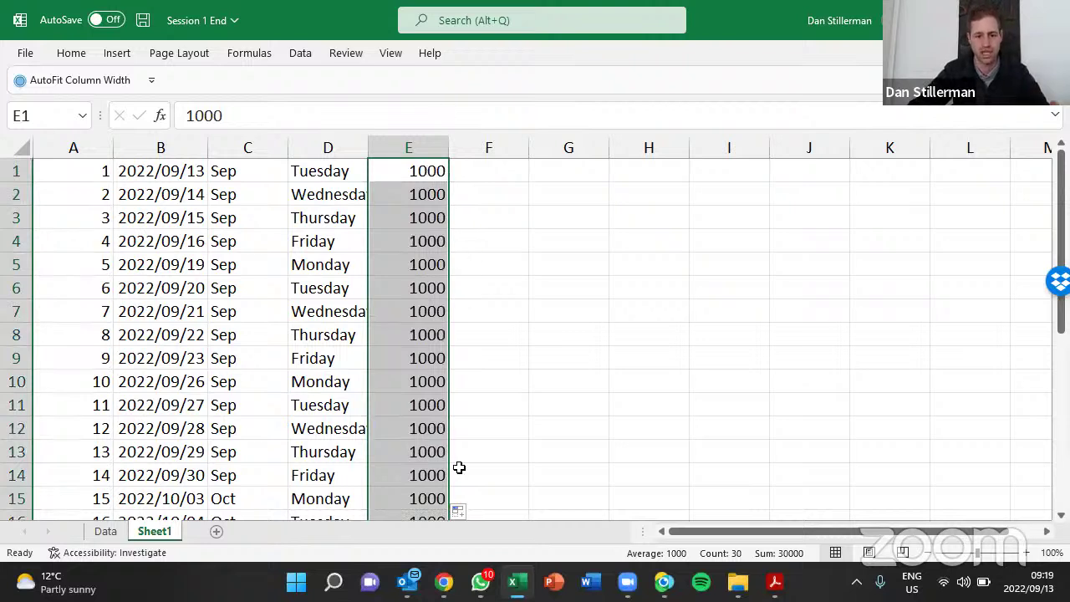
# Switch column E's fill to a series counting 1000 through 1029
pyautogui.click(462, 510)
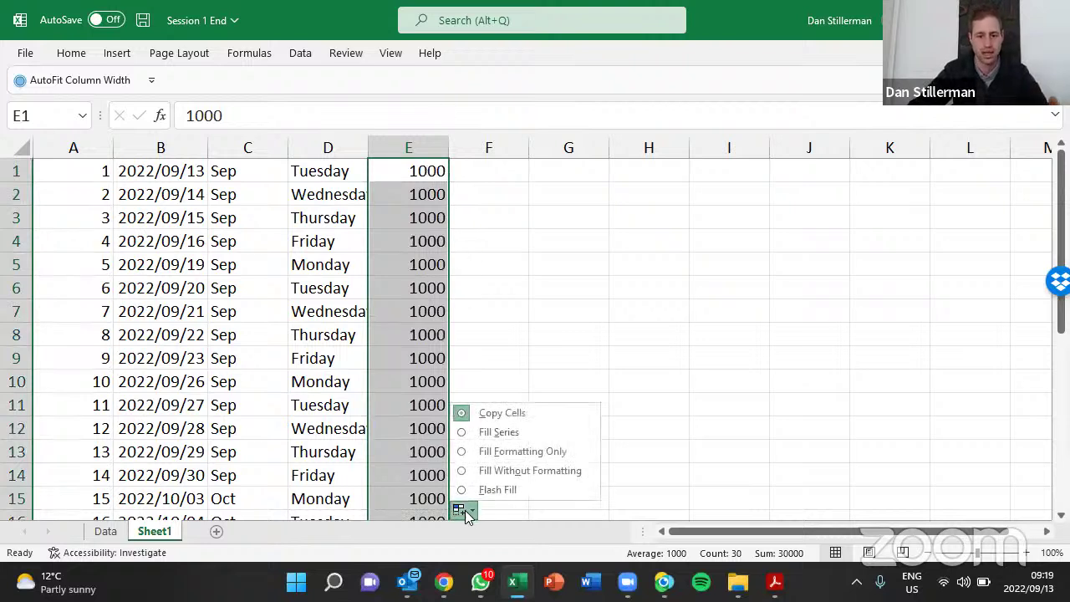
pyautogui.click(505, 434)
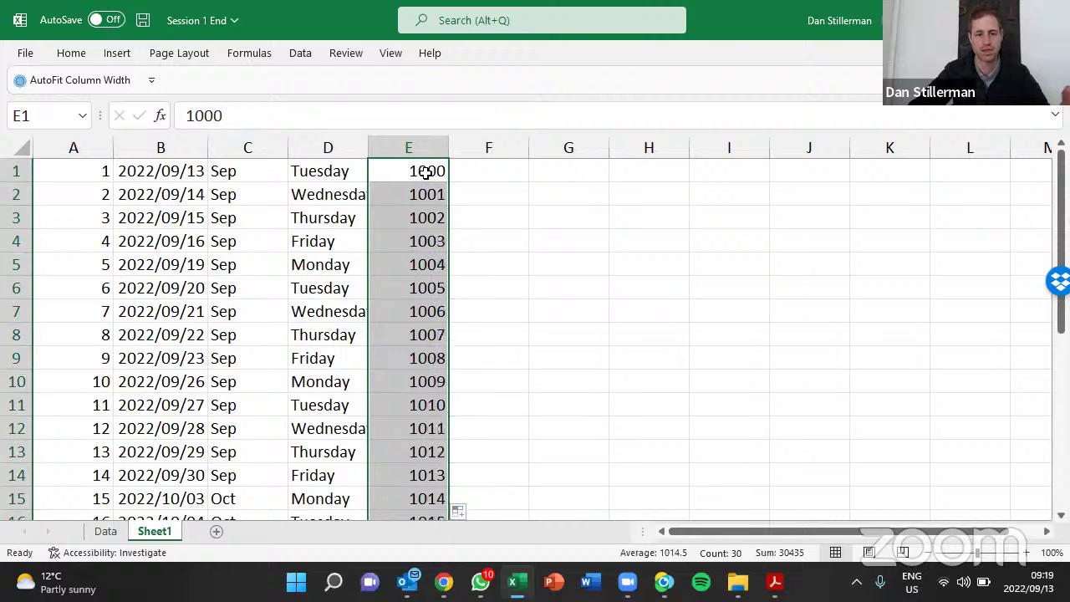
pyautogui.click(472, 173)
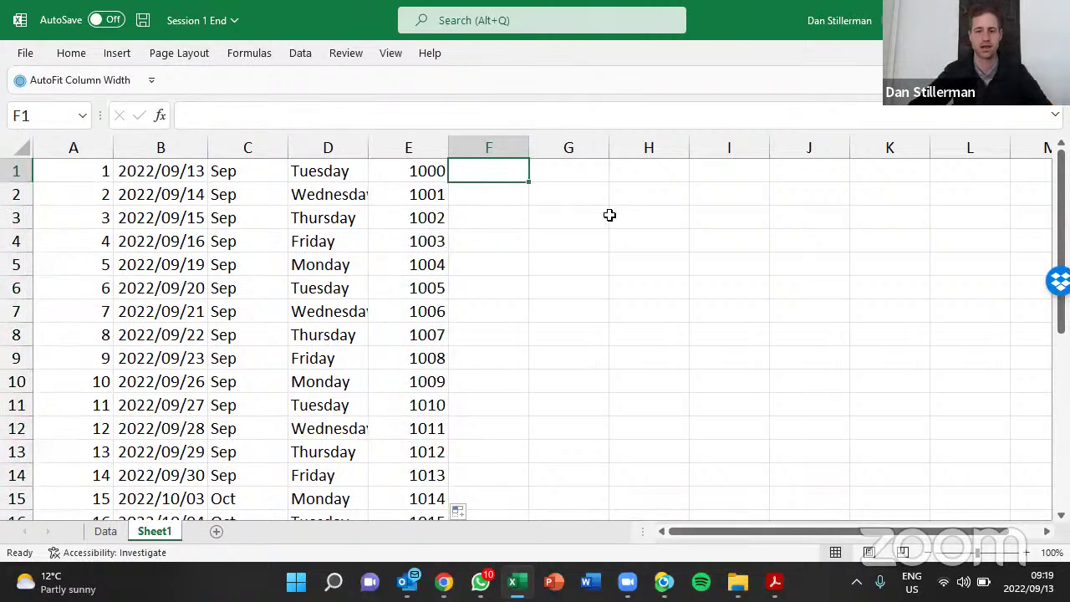
# Enter the label VAT rate SA in J1 and 15% in K1
pyautogui.click(105, 531)
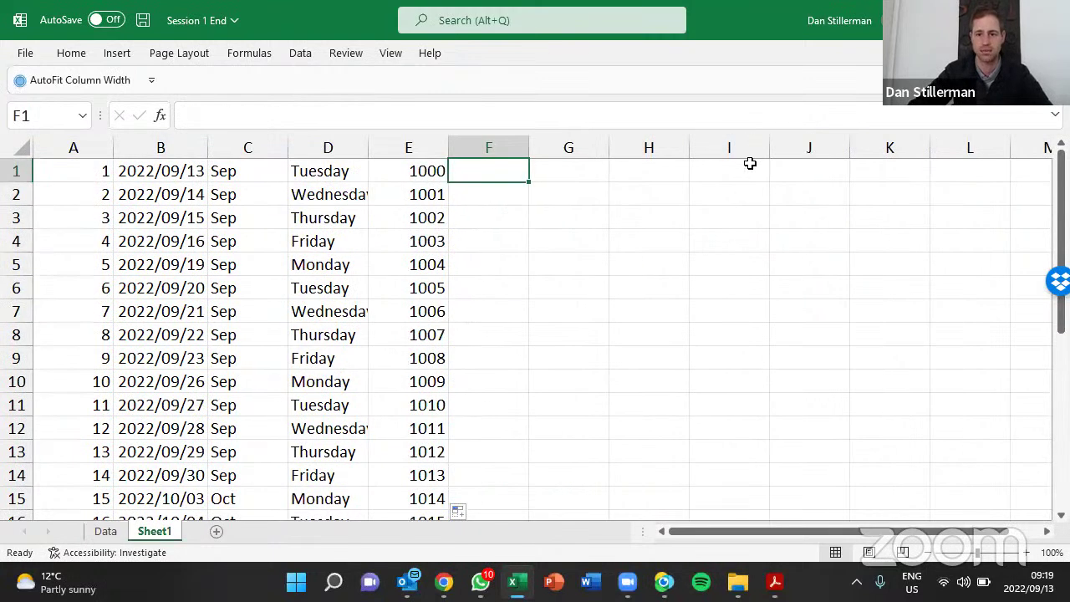
pyautogui.click(828, 170)
pyautogui.write('VAT rate SA')
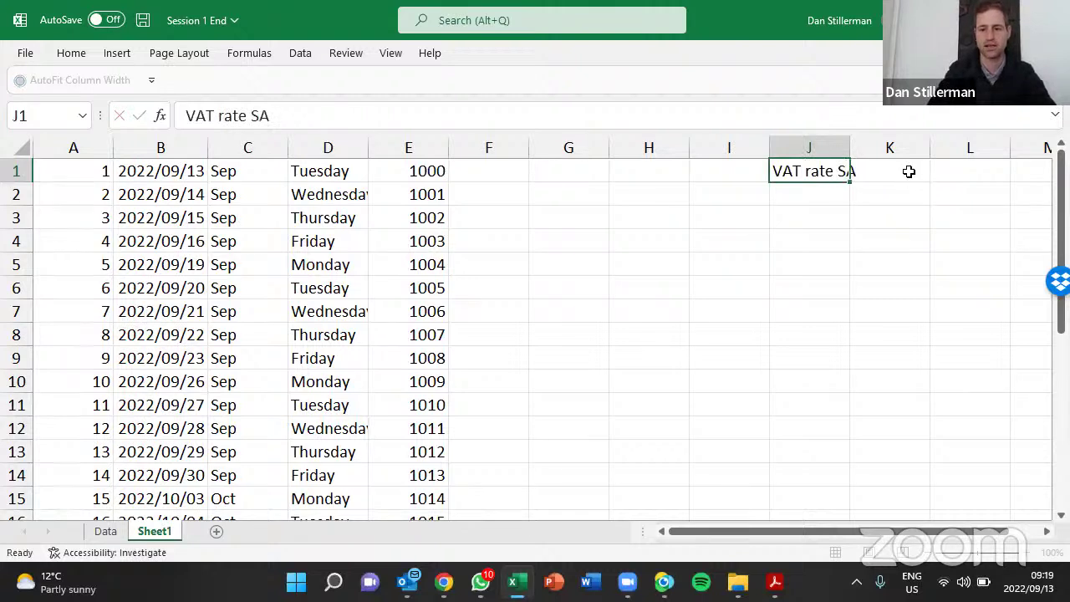
pyautogui.press('Return')
pyautogui.click(913, 175)
pyautogui.write('15%')
pyautogui.press('Return')
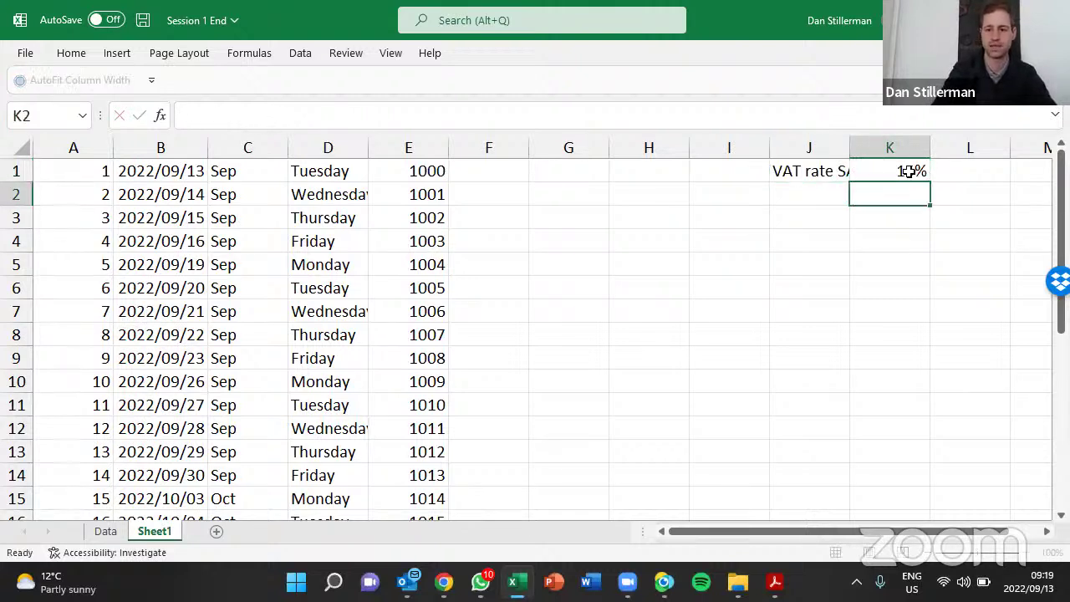
pyautogui.click(911, 171)
# Enter =E1*K1 in F1 and copy the formula down column F
pyautogui.press('Left')
pyautogui.press('Left')
pyautogui.press('Left')
pyautogui.press('Left')
pyautogui.press('Left')
pyautogui.write('=')
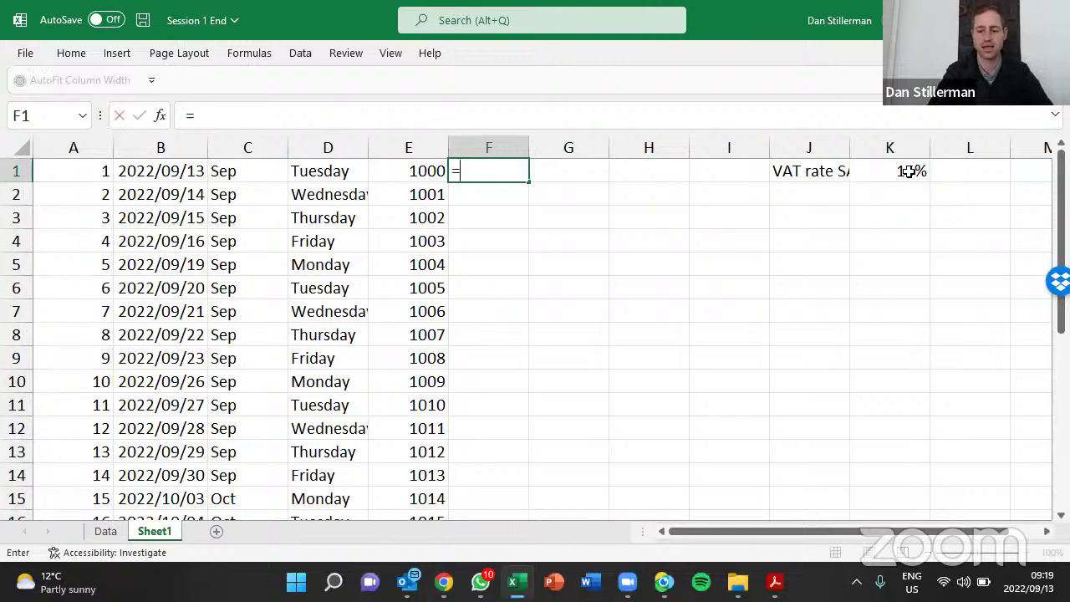
pyautogui.press('Left')
pyautogui.write('*')
pyautogui.press('Right')
pyautogui.press('Right')
pyautogui.press('Right')
pyautogui.press('Right')
pyautogui.press('Right')
pyautogui.press('Return')
pyautogui.press('Up')
pyautogui.press('End')
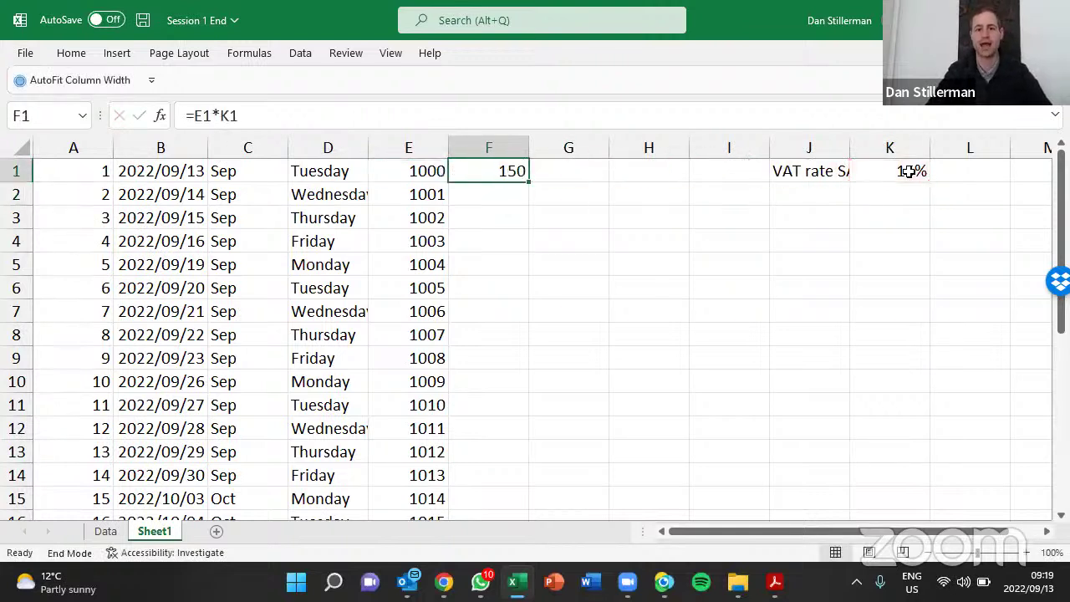
pyautogui.doubleClick(528, 181)
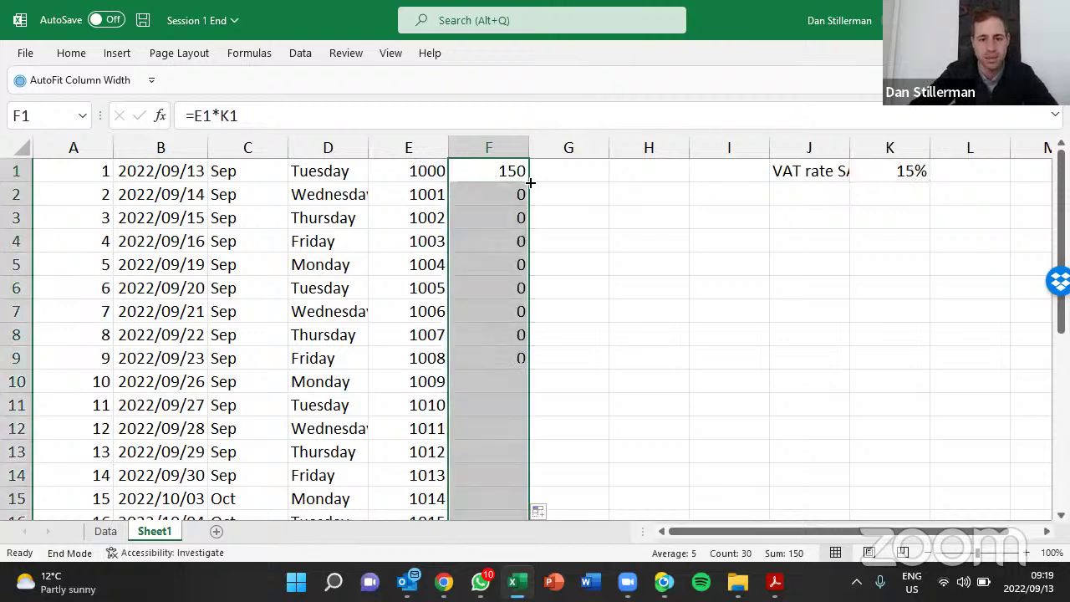
# Inspect the copied VAT formulas in F2 and F3 to see why they return 0
pyautogui.click(515, 203)
pyautogui.press('F2')
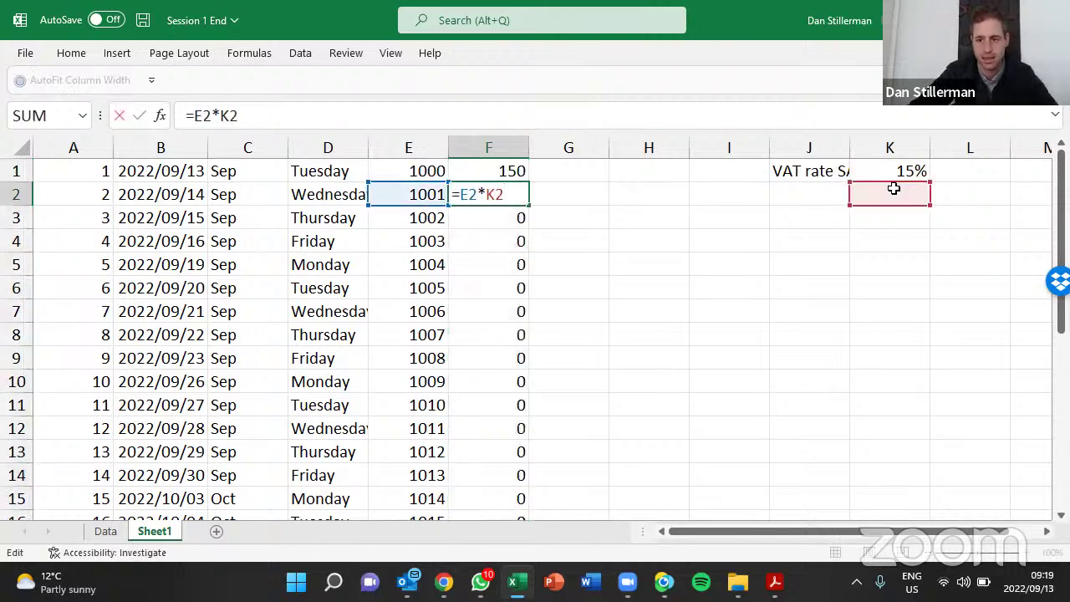
pyautogui.doubleClick(521, 220)
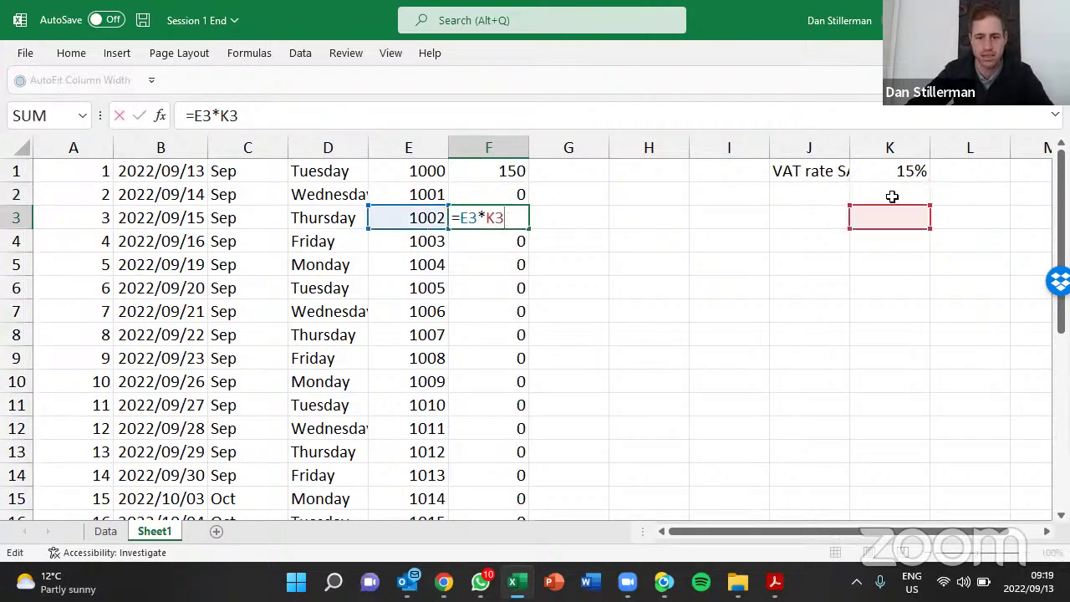
pyautogui.press('Escape')
# Change F1 to =E1*$K$1 and fill it down column F, giving 150, 150.15, 150.3
pyautogui.doubleClick(494, 172)
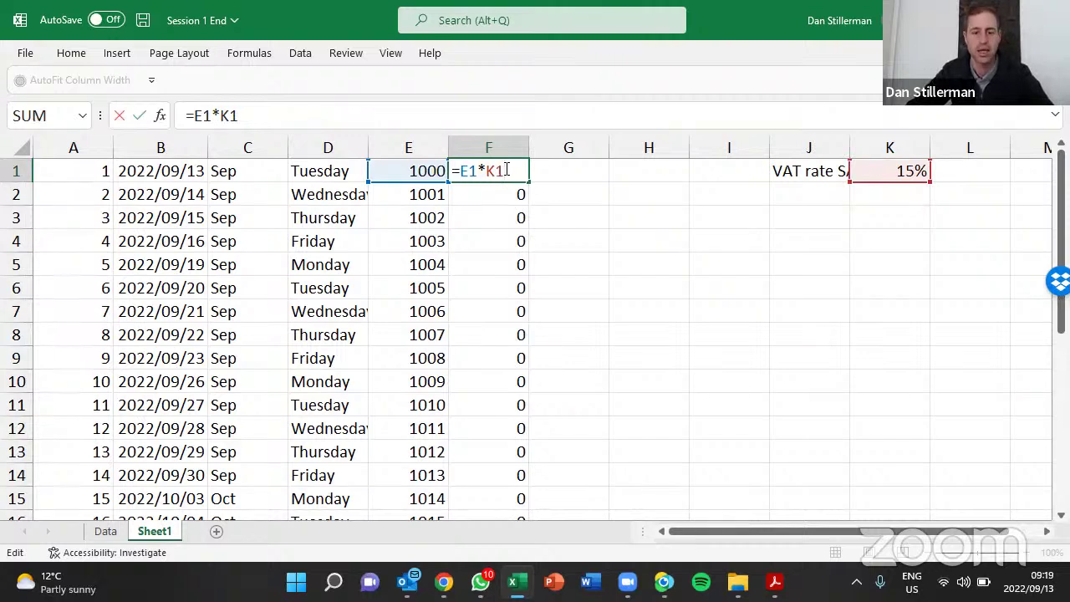
pyautogui.press('F4')
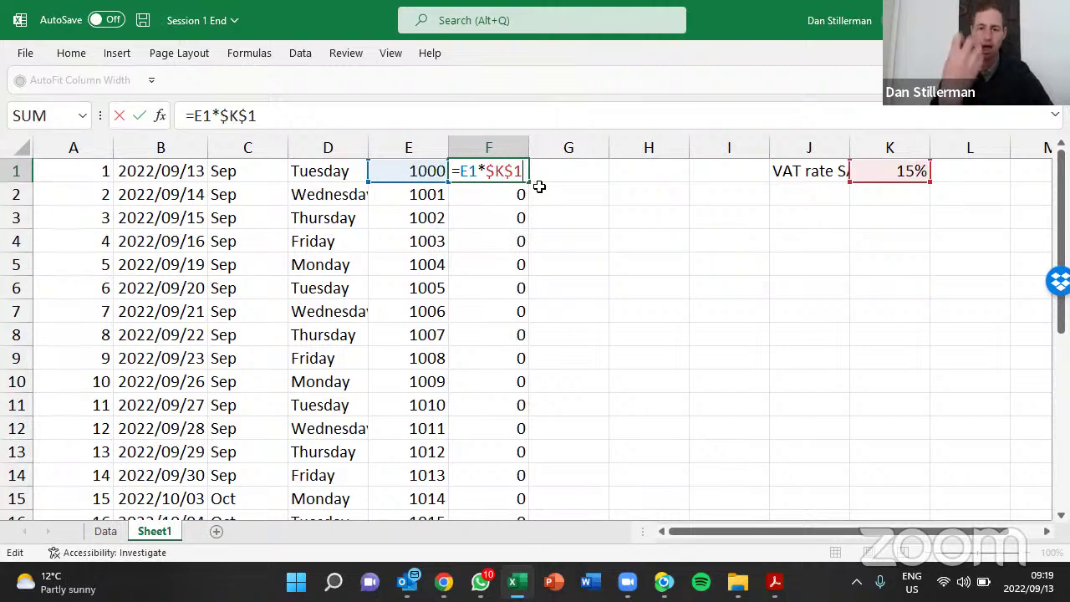
pyautogui.press('Return')
pyautogui.press('Up')
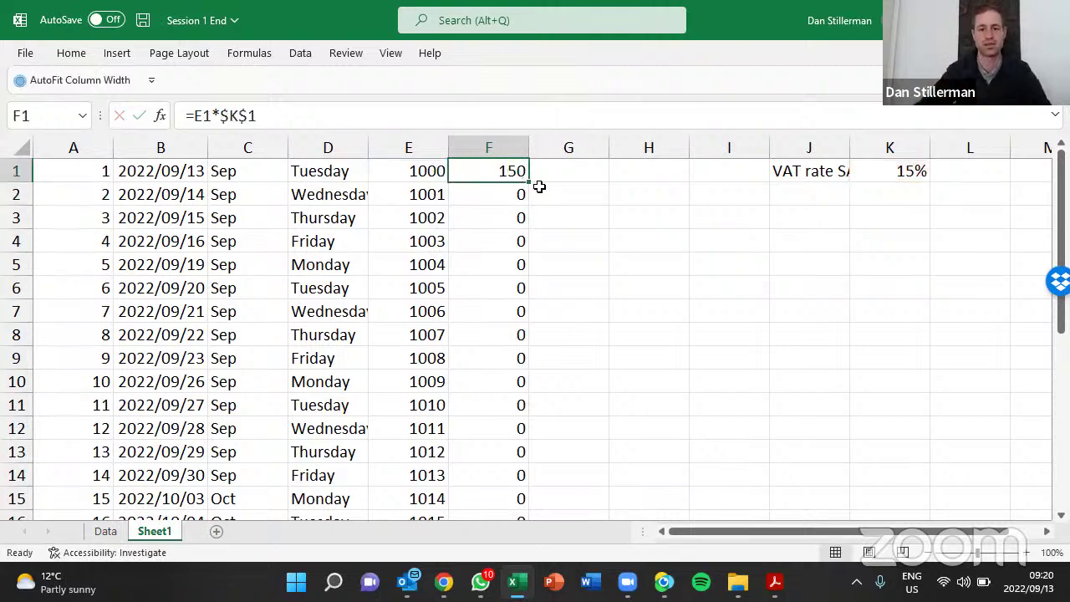
pyautogui.doubleClick(529, 183)
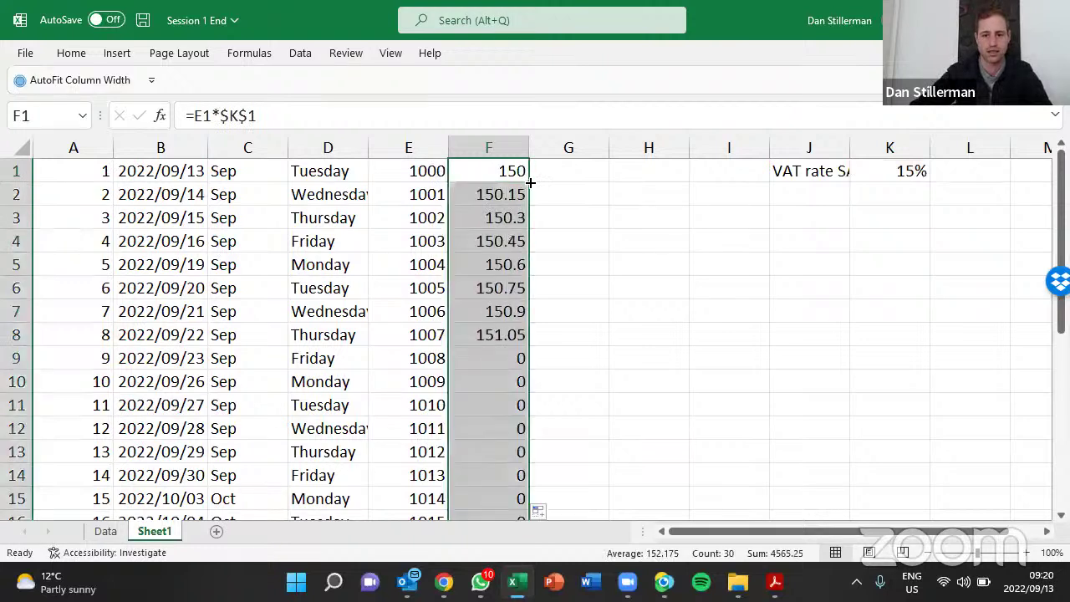
# Check the filled-down VAT formulas in F2, F3 and F4 without changing them
pyautogui.doubleClick(511, 192)
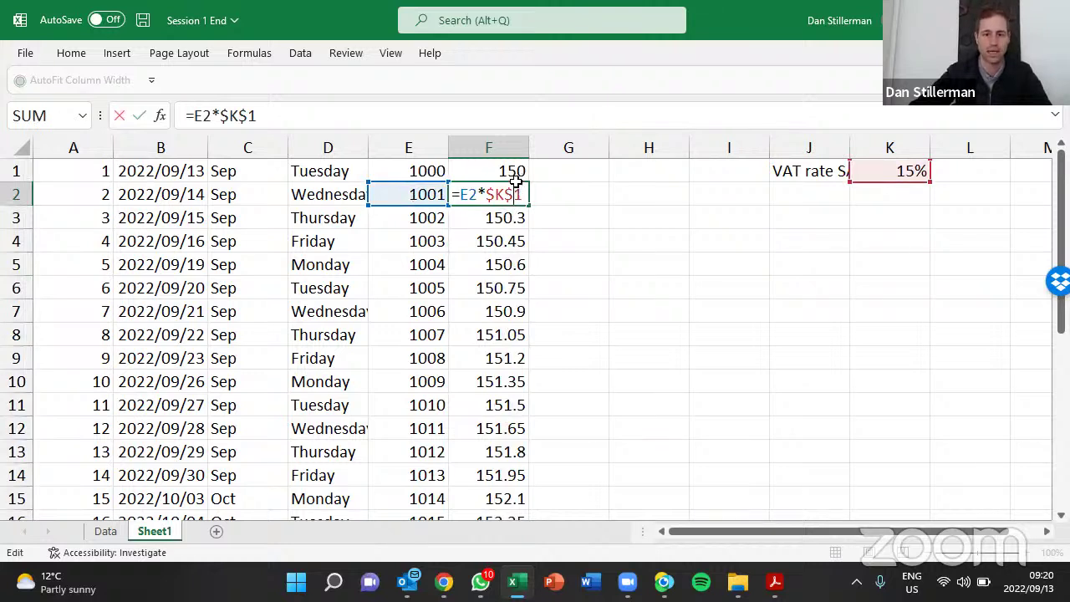
pyautogui.doubleClick(516, 215)
pyautogui.press('Escape')
pyautogui.doubleClick(515, 241)
pyautogui.press('Escape')
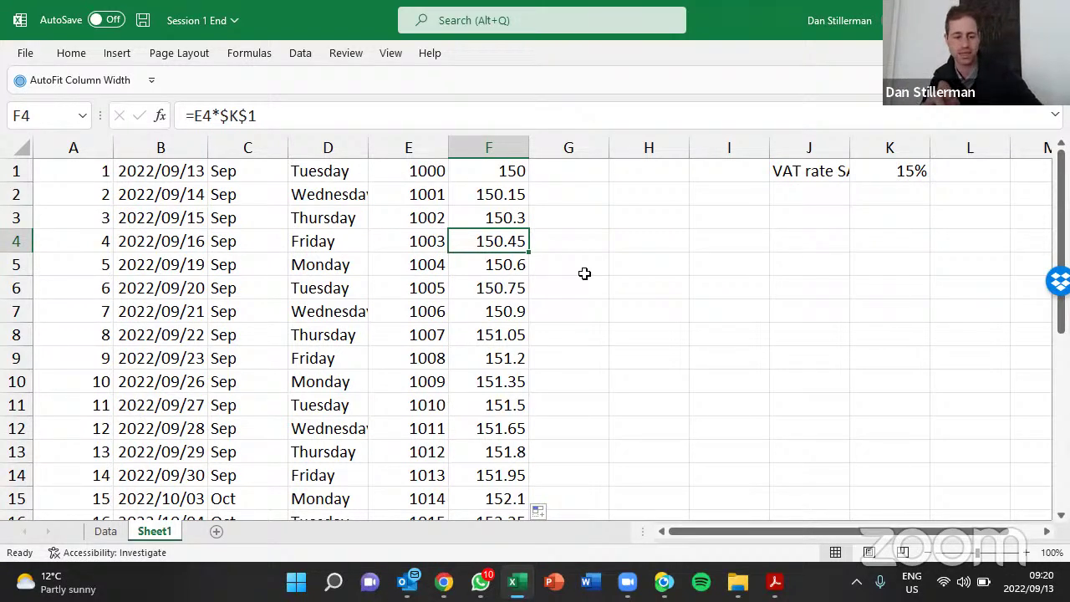
# Toggle Show Formulas on and back off so column F shows VAT amounts again
pyautogui.hotkey('ctrl', '`')
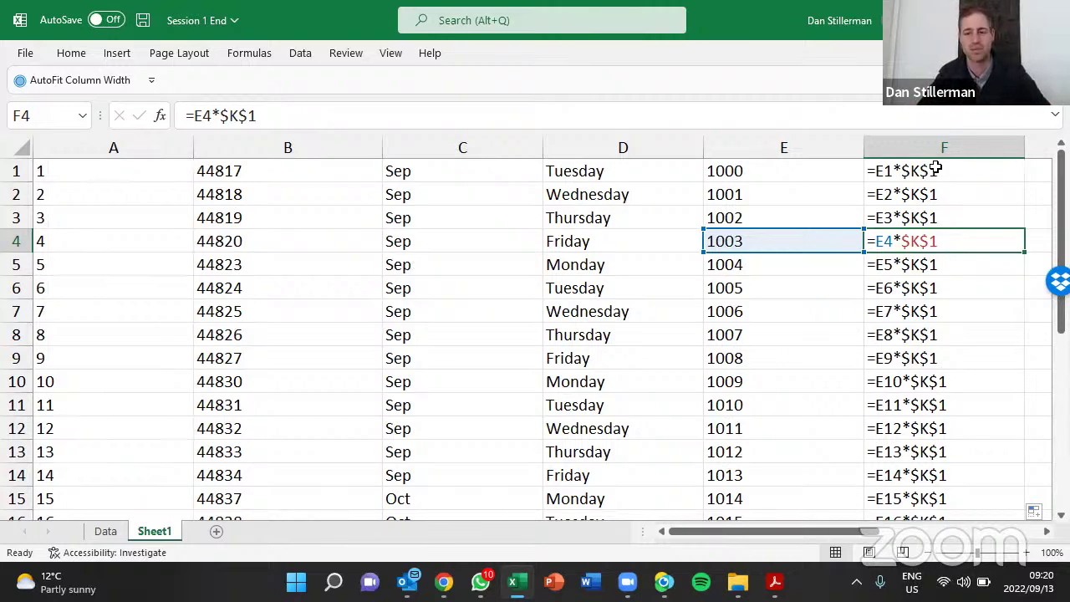
pyautogui.hotkey('ctrl', '`')
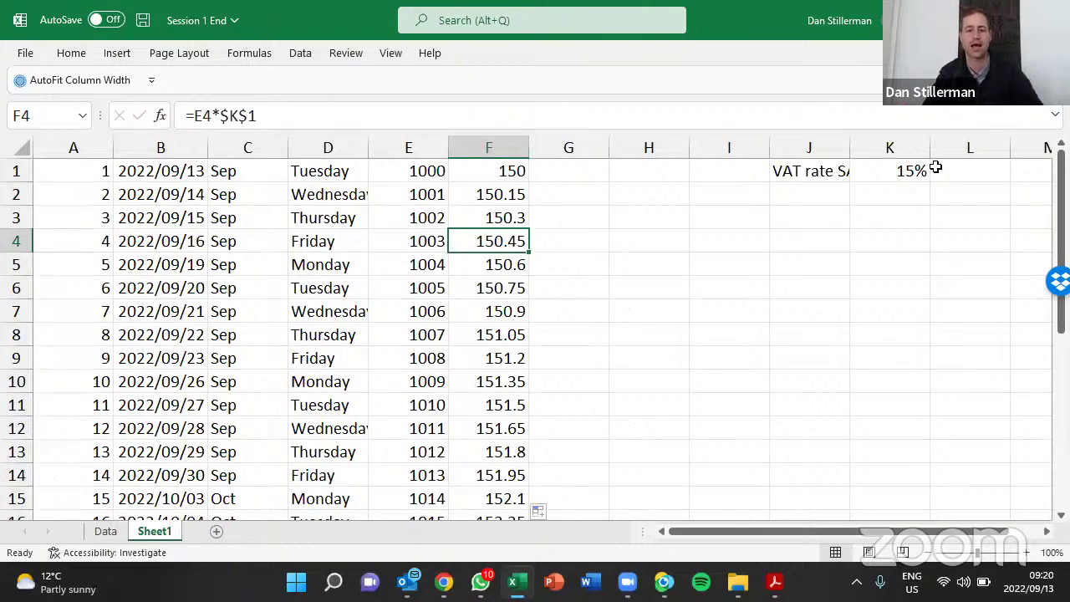
pyautogui.press('Right')
pyautogui.hotkey('ctrl', 'Up')
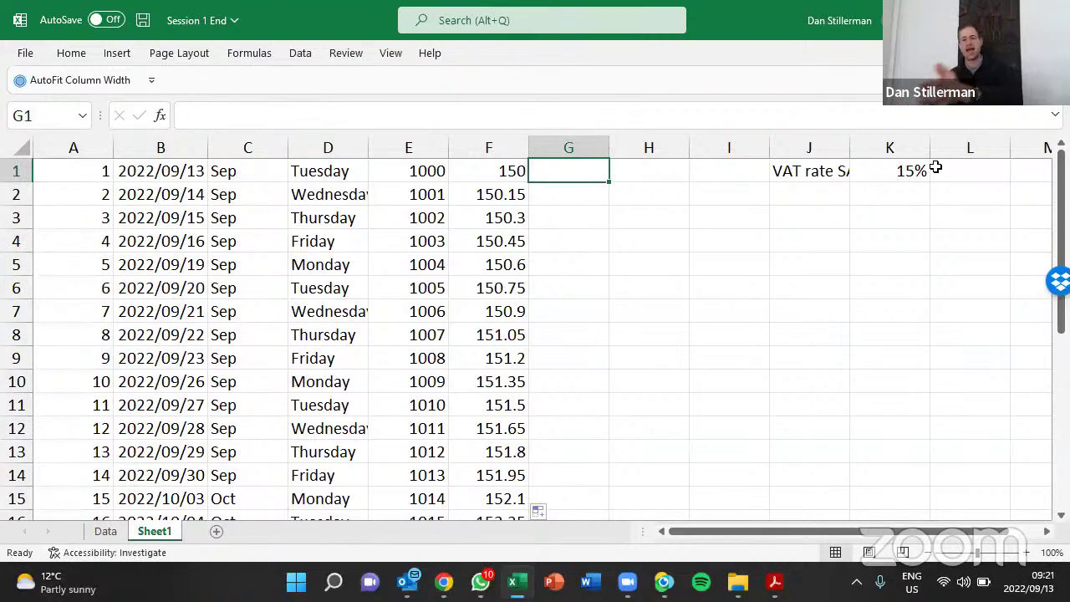
# Enter =E1+F1 in G1 and fill it down, giving totals from 1150 to 1166.1
pyautogui.write('=')
pyautogui.press('Left')
pyautogui.press('Left')
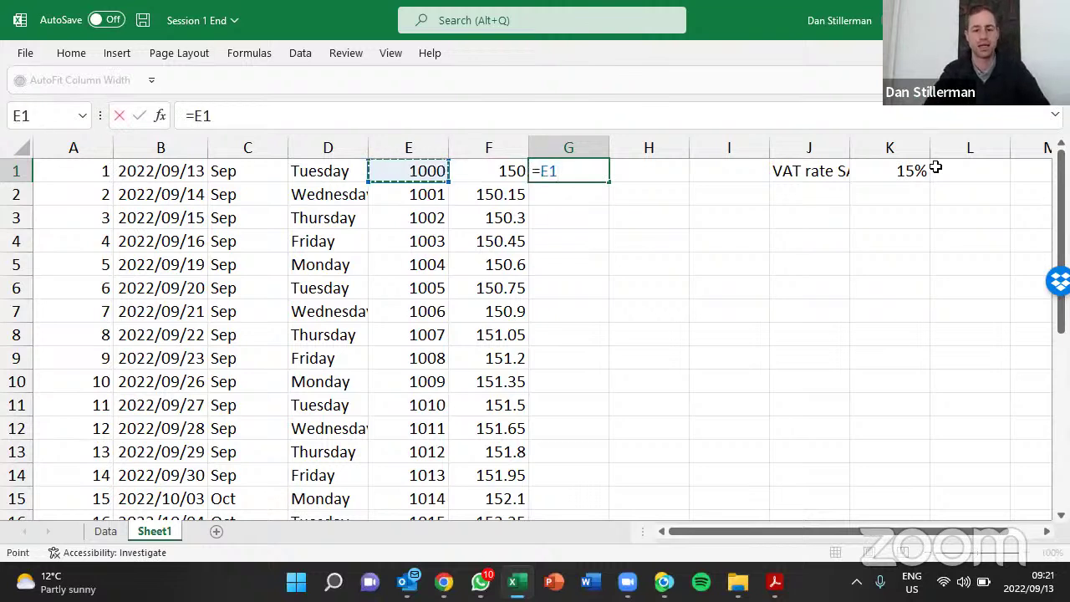
pyautogui.write('+')
pyautogui.press('Left')
pyautogui.hotkey('ctrl', 'Return')
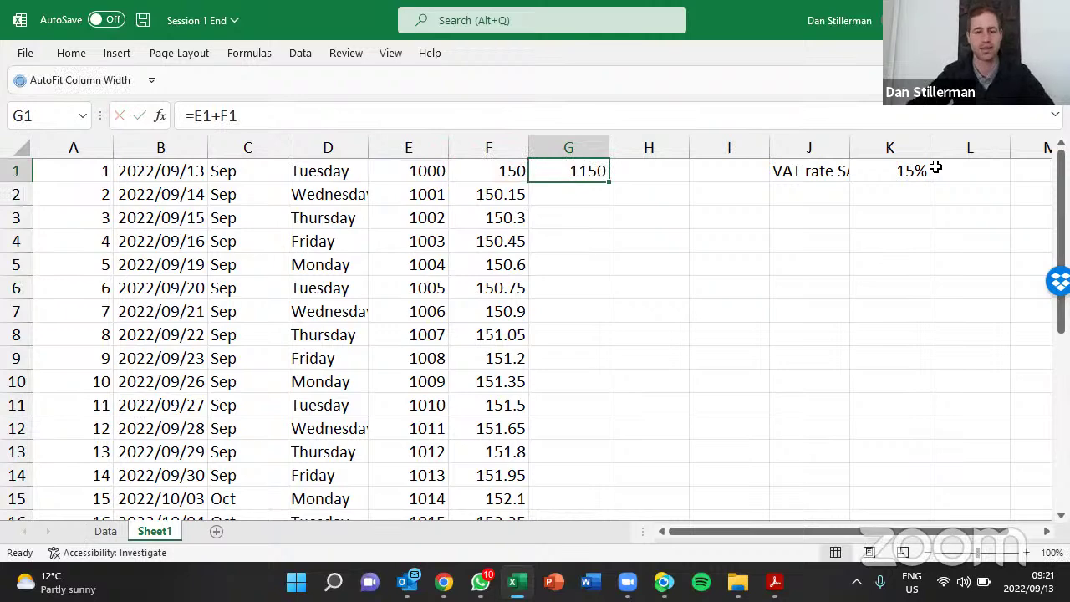
pyautogui.doubleClick(610, 182)
pyautogui.click(597, 169)
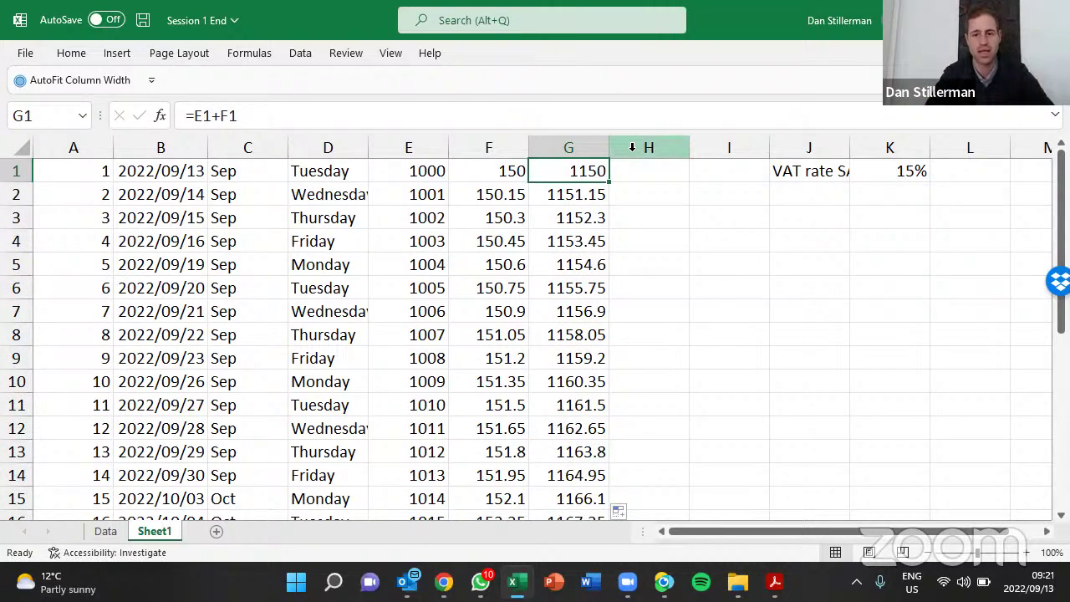
pyautogui.hotkey('shift', 'space')
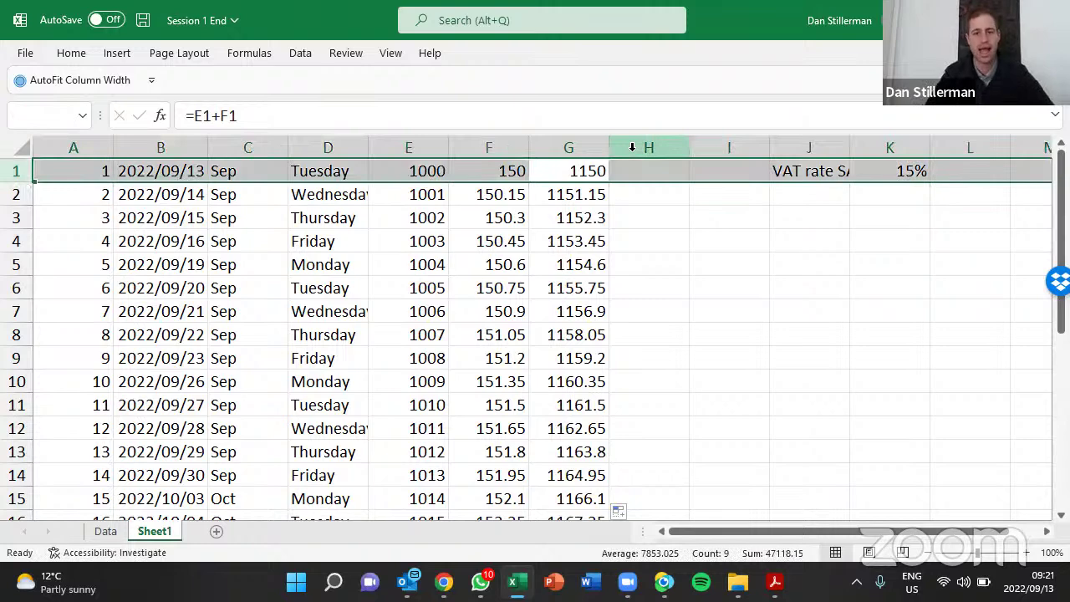
# Insert a blank row above the data and enter headers No, Date, Month, Day
pyautogui.press('Left')
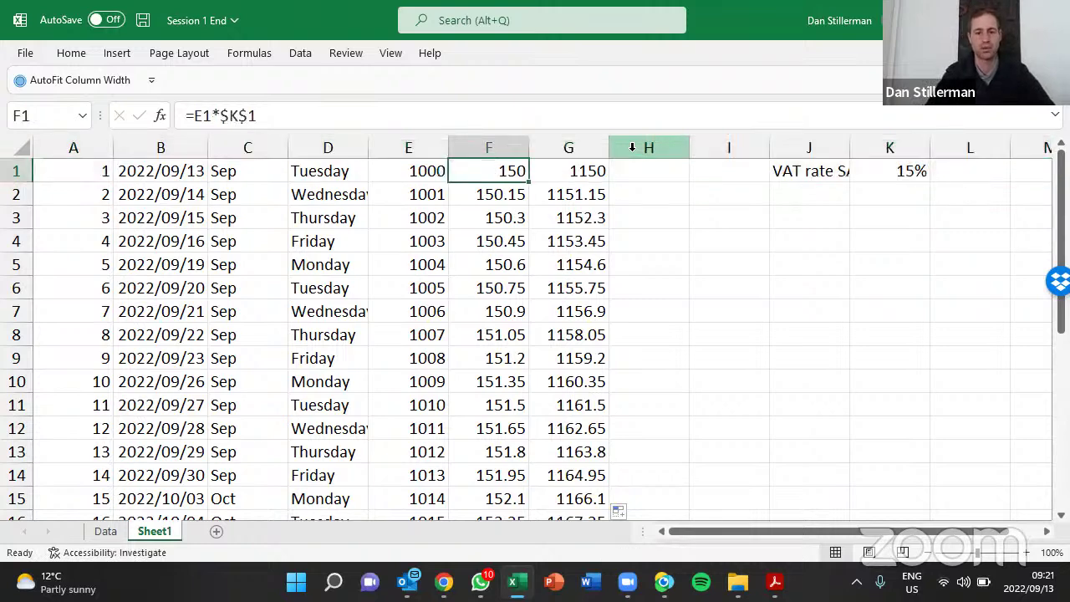
pyautogui.hotkey('shift', 'space')
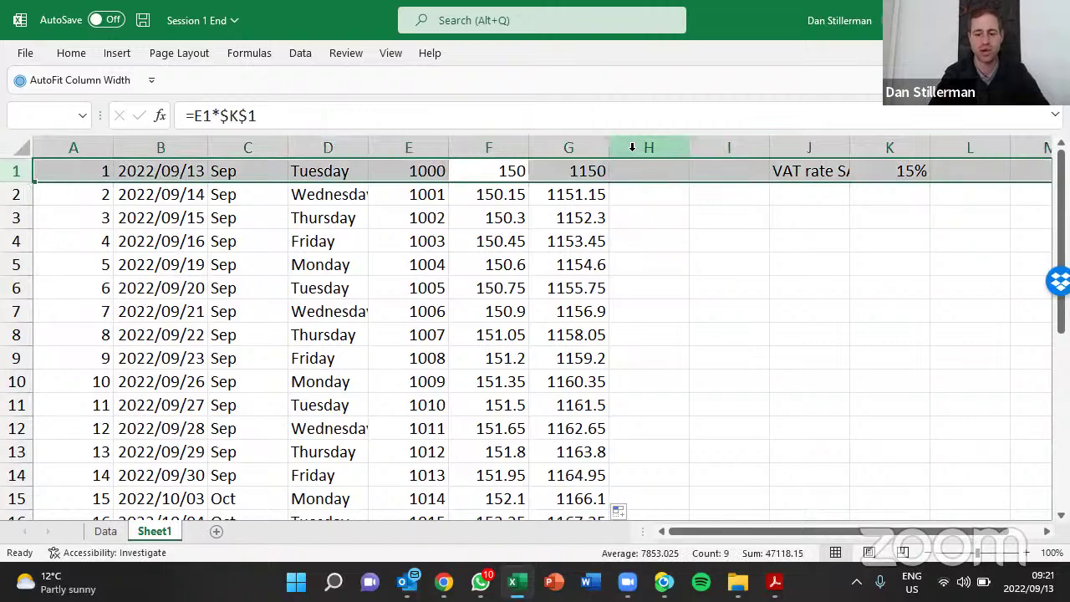
pyautogui.hotkey('ctrl', 'shift', '+')
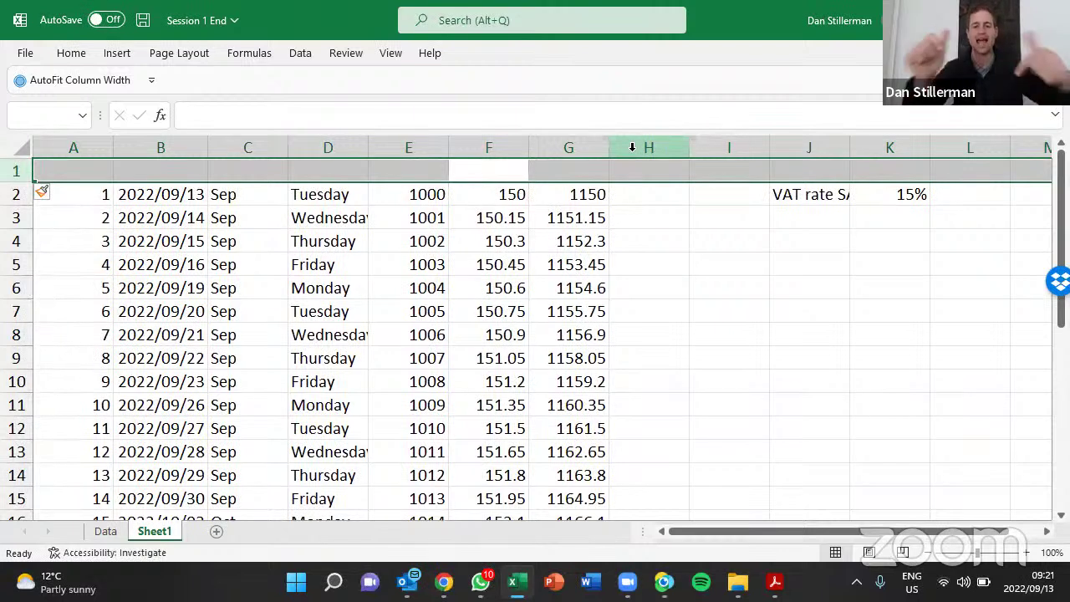
pyautogui.press('Left')
pyautogui.press('Left')
pyautogui.press('Left')
pyautogui.press('Left')
pyautogui.press('Left')
pyautogui.press('F2')
pyautogui.write('No')
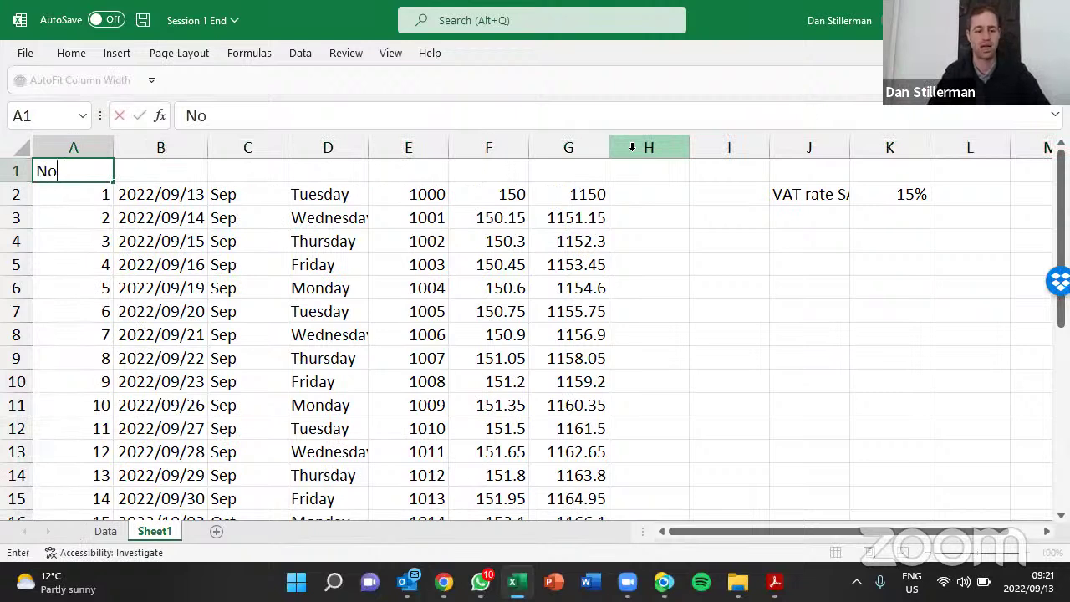
pyautogui.press('Tab')
pyautogui.write('Date')
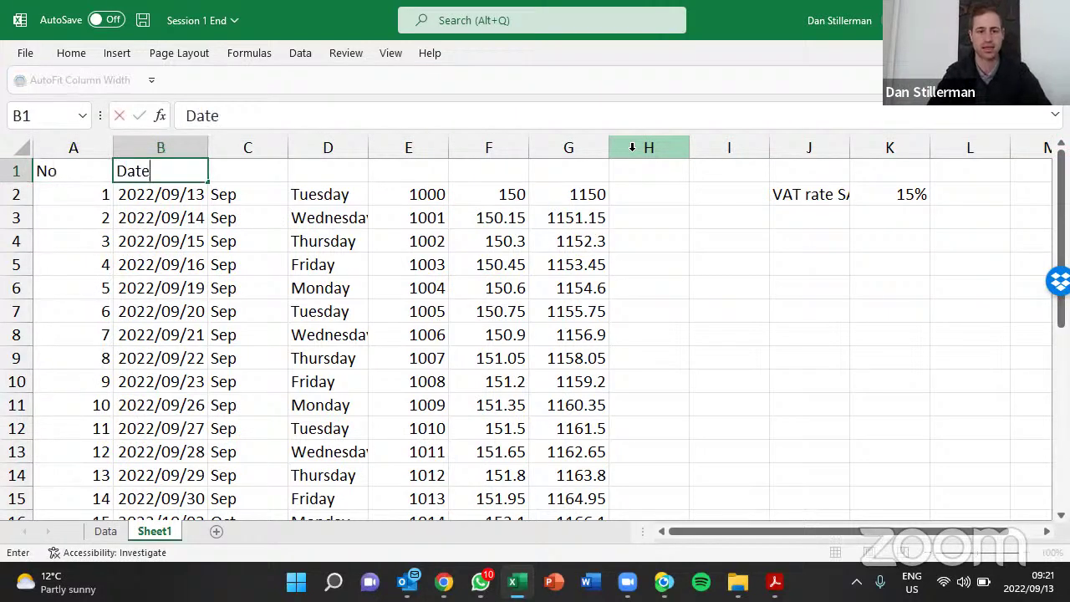
pyautogui.press('Tab')
pyautogui.write('Month')
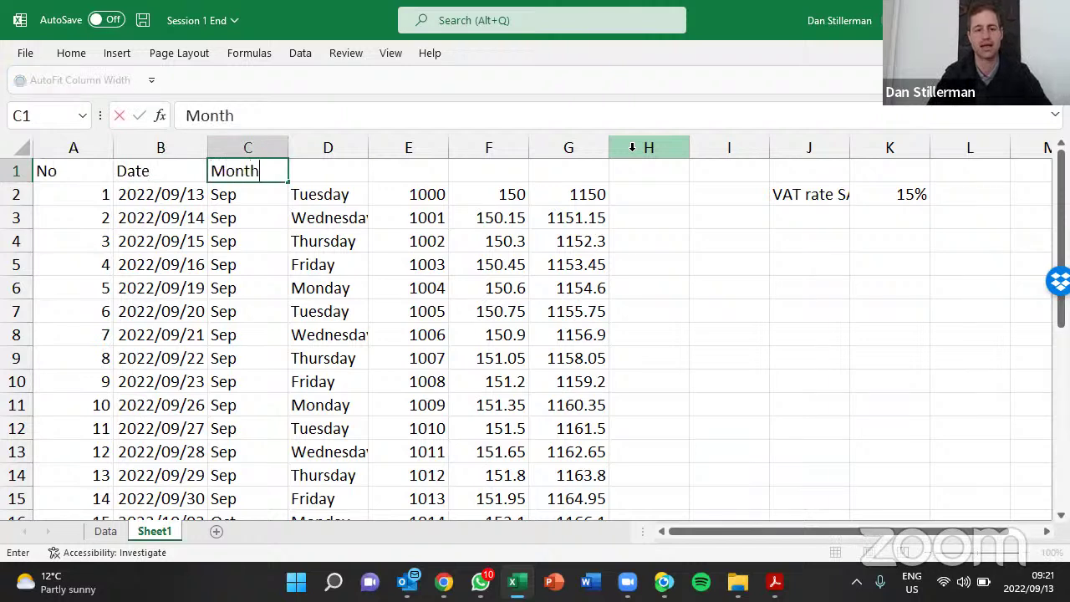
pyautogui.press('Tab')
pyautogui.write('Day')
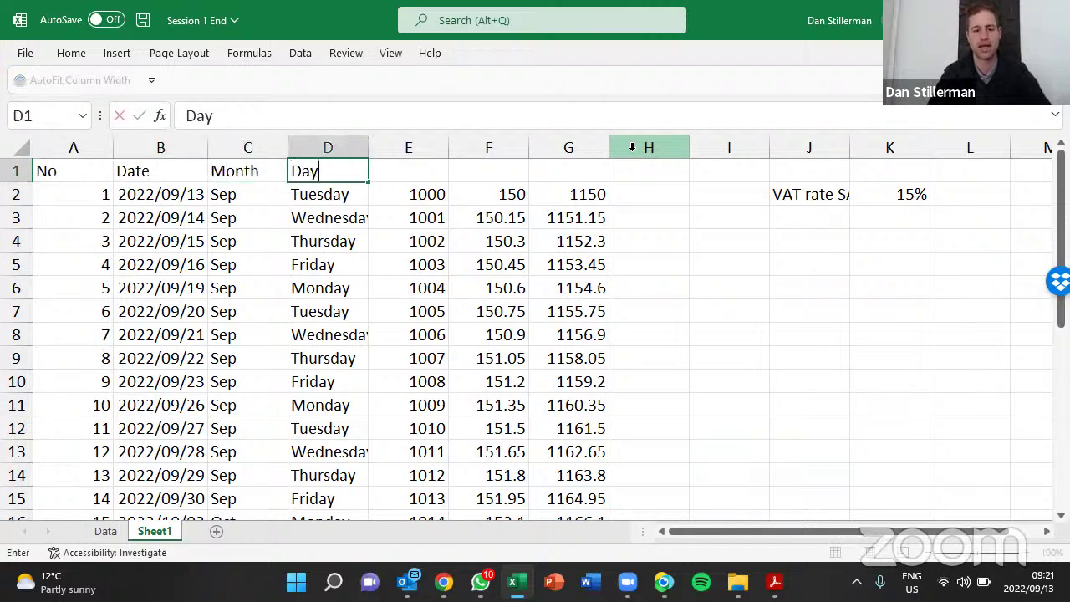
pyautogui.press('Tab')
# Enter headers Revenue ex VAT, VAT Amount and Revenue inc. VAT in E1:G1
pyautogui.write('Reve')
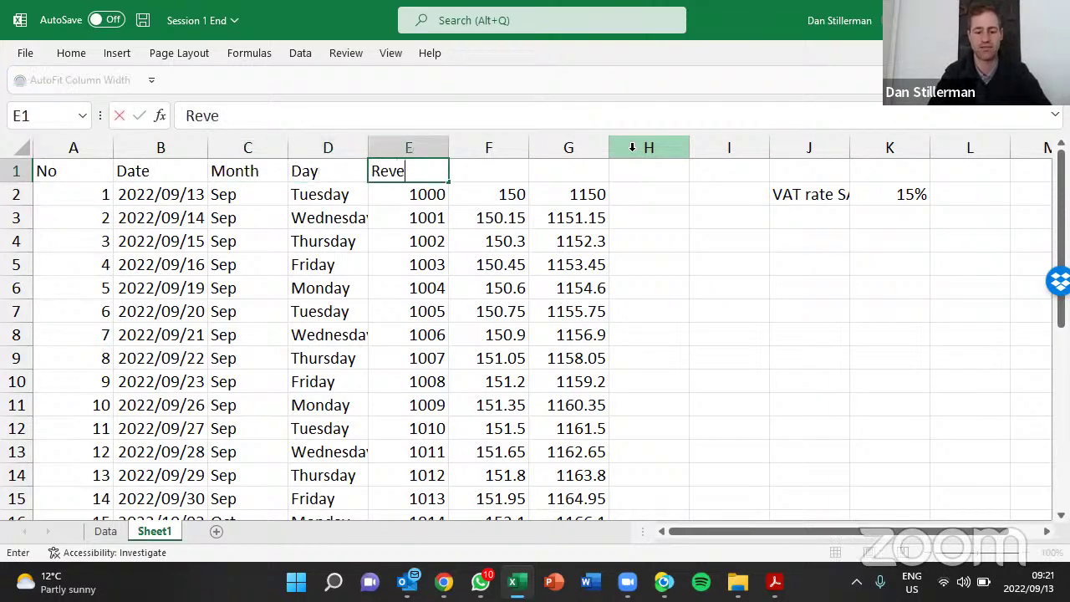
pyautogui.write('nue ex VAT')
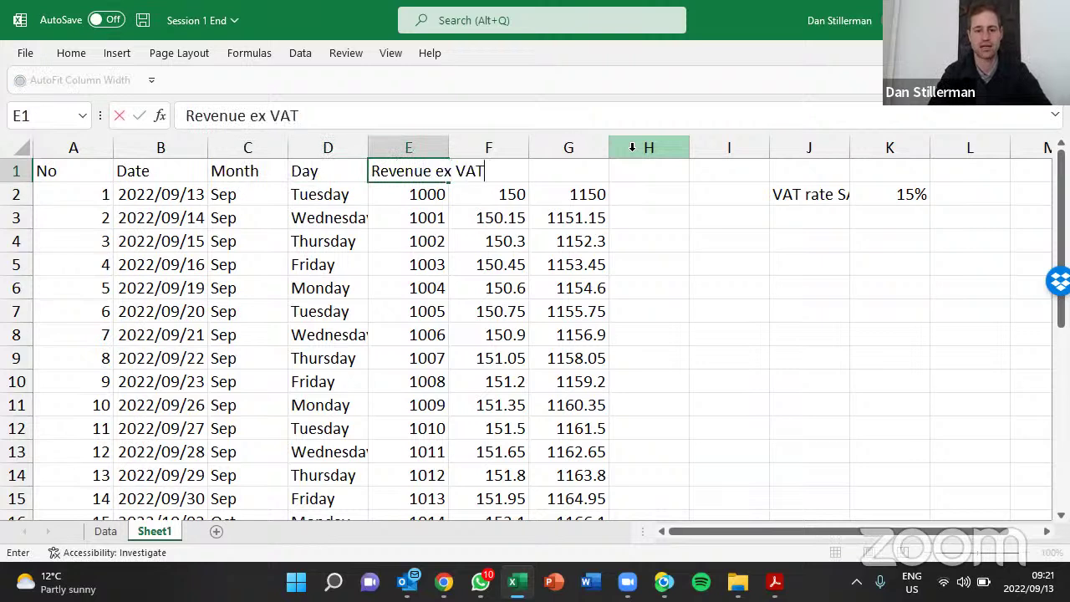
pyautogui.press('Tab')
pyautogui.write('VAT Amount')
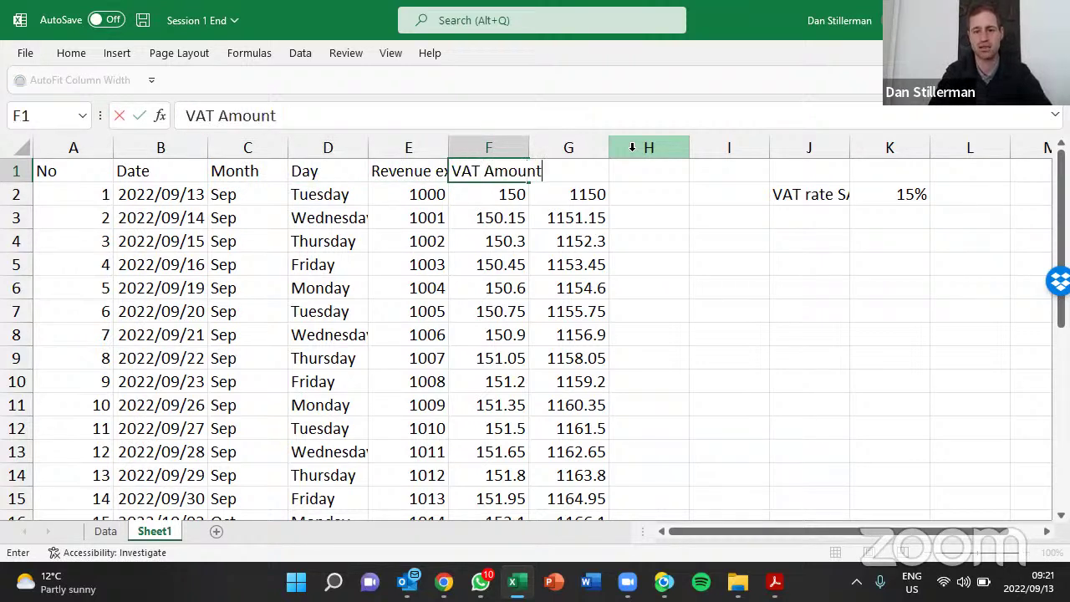
pyautogui.press('Tab')
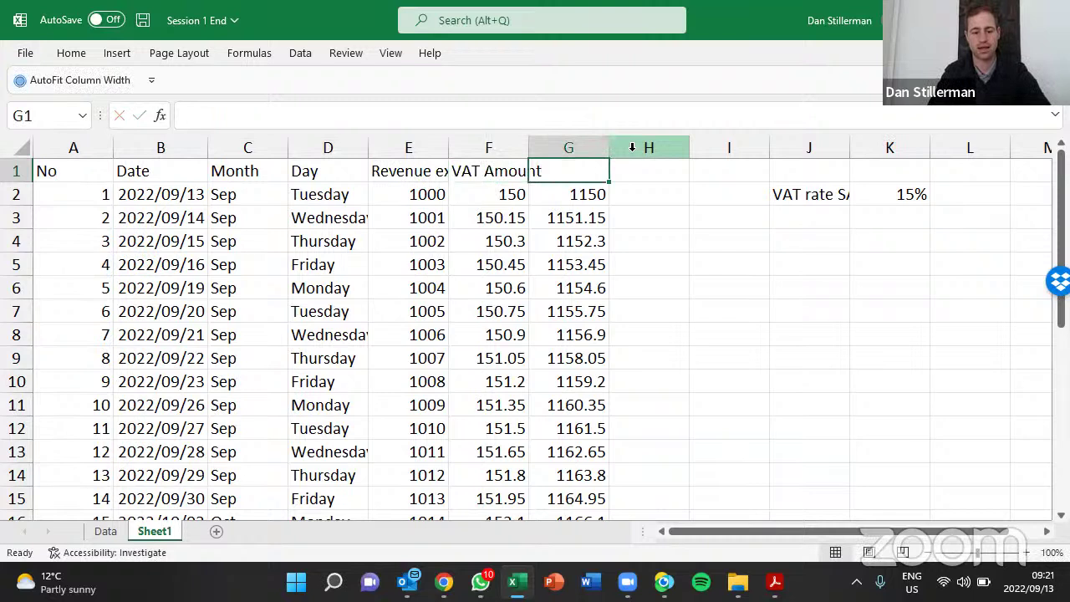
pyautogui.write('Fe')
pyautogui.press('BackSpace')
pyautogui.press('BackSpace')
pyautogui.write('Rev')
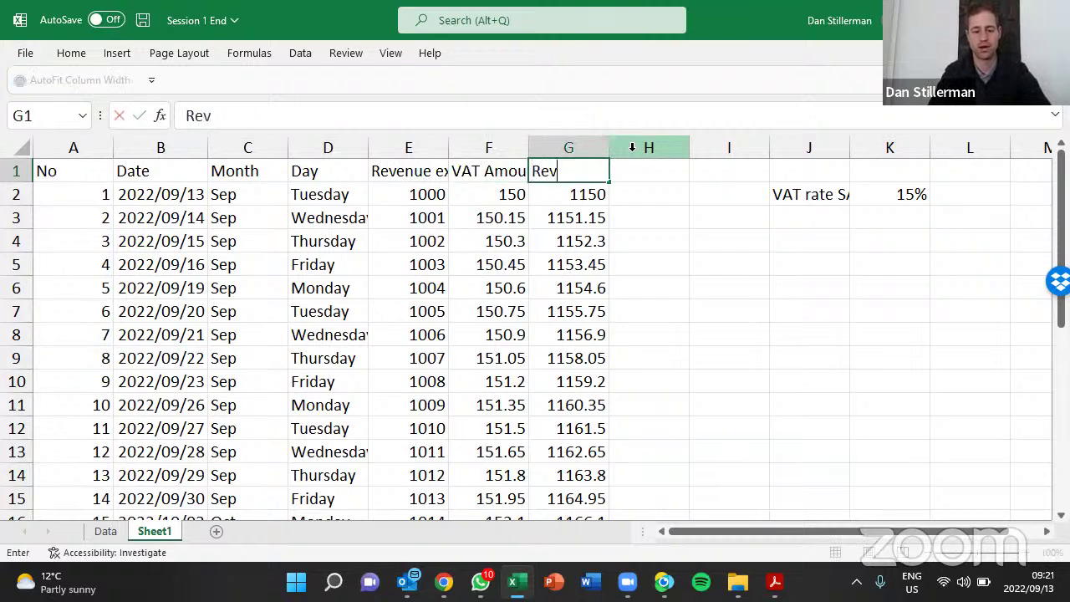
pyautogui.write('enue inc.')
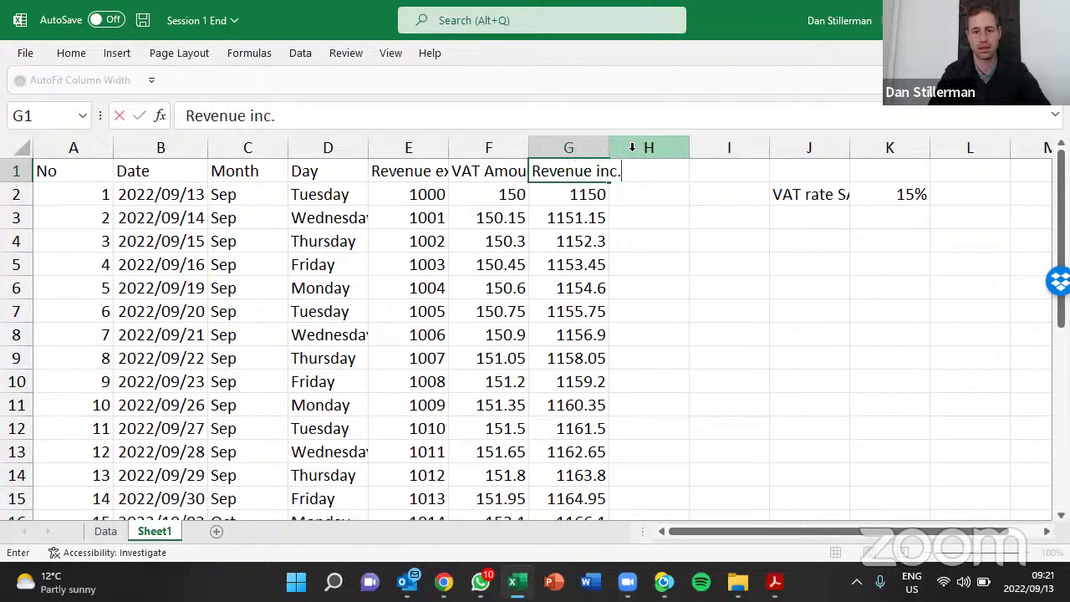
pyautogui.write(' VAT')
pyautogui.press('Return')
# Select the header cells A1 through G1
pyautogui.press('Home')
pyautogui.press('Up')
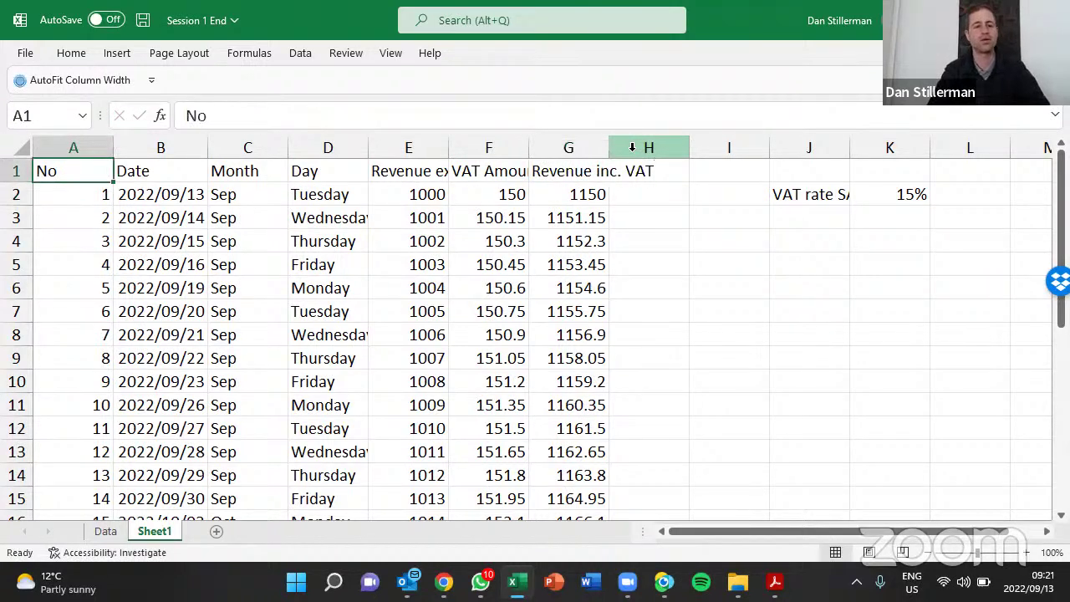
pyautogui.hotkey('shift', 'Right')
pyautogui.hotkey('shift', 'Right')
pyautogui.hotkey('shift', 'Right')
pyautogui.hotkey('shift', 'Right')
pyautogui.hotkey('shift', 'Right')
pyautogui.hotkey('shift', 'Right')
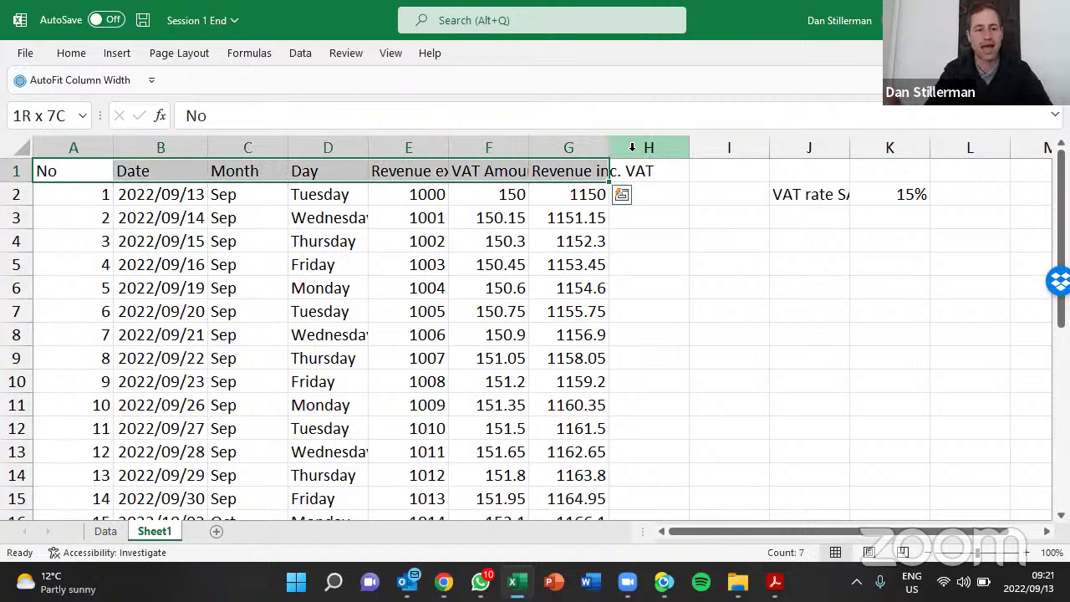
pyautogui.hotkey('ctrl', 'shift', 'Left')
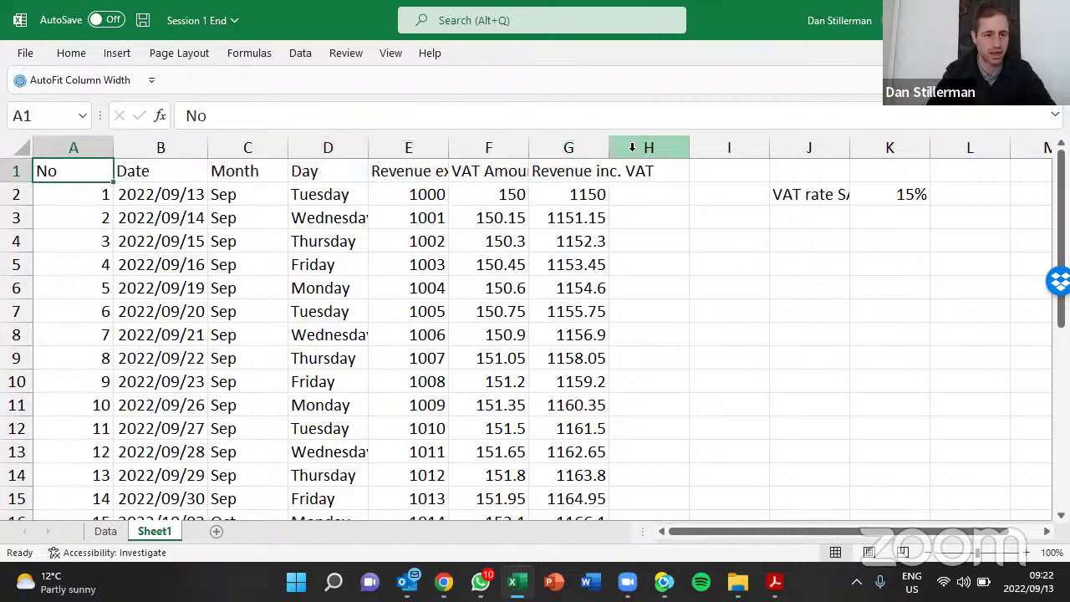
pyautogui.hotkey('shift', 'Right')
pyautogui.hotkey('shift', 'Right')
pyautogui.hotkey('shift', 'Right')
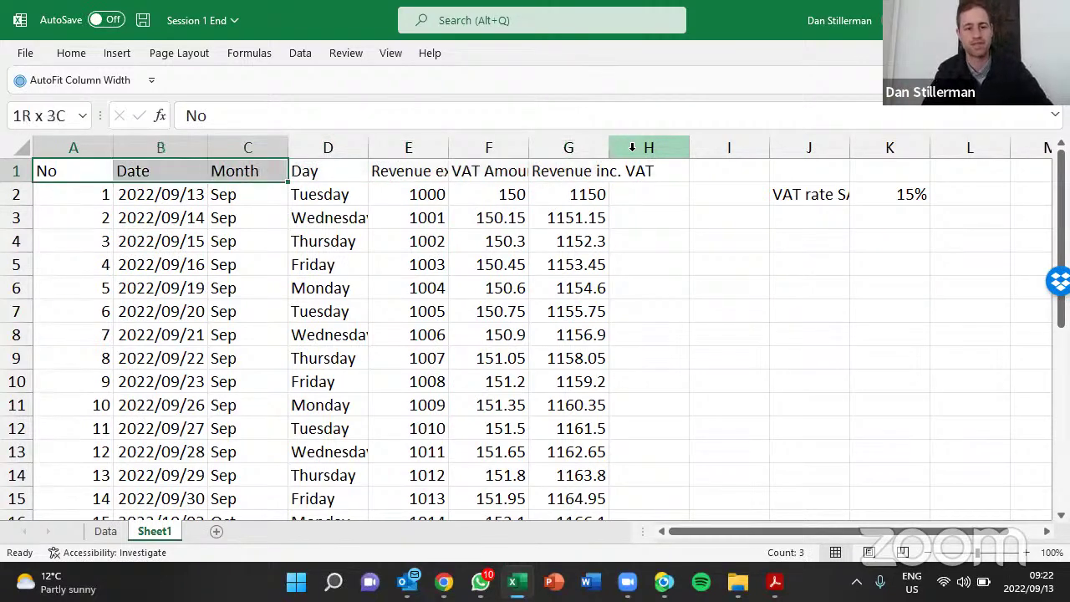
pyautogui.hotkey('ctrl', 'shift', 'Left')
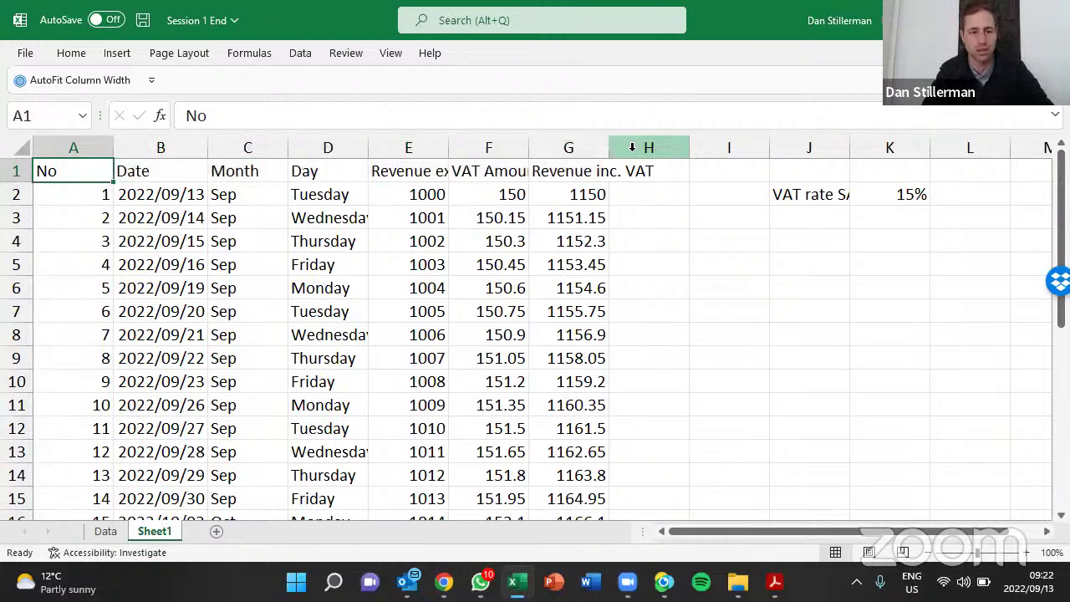
pyautogui.hotkey('ctrl', 'shift', 'Right')
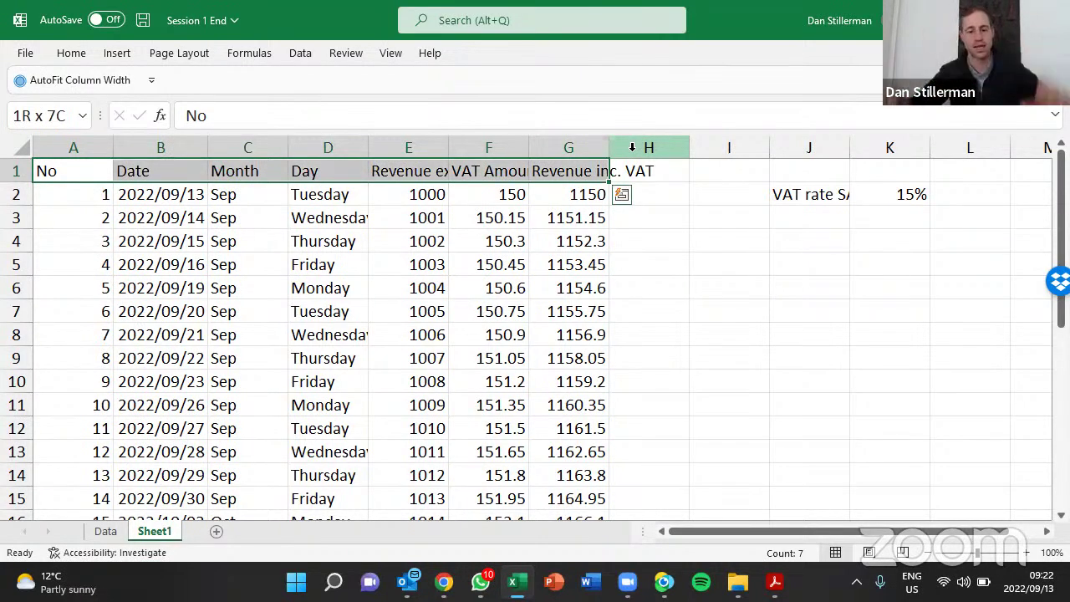
# Bold the header labels in A1:G1, from No to Revenue inc. VAT
pyautogui.hotkey('ctrl', 'p')
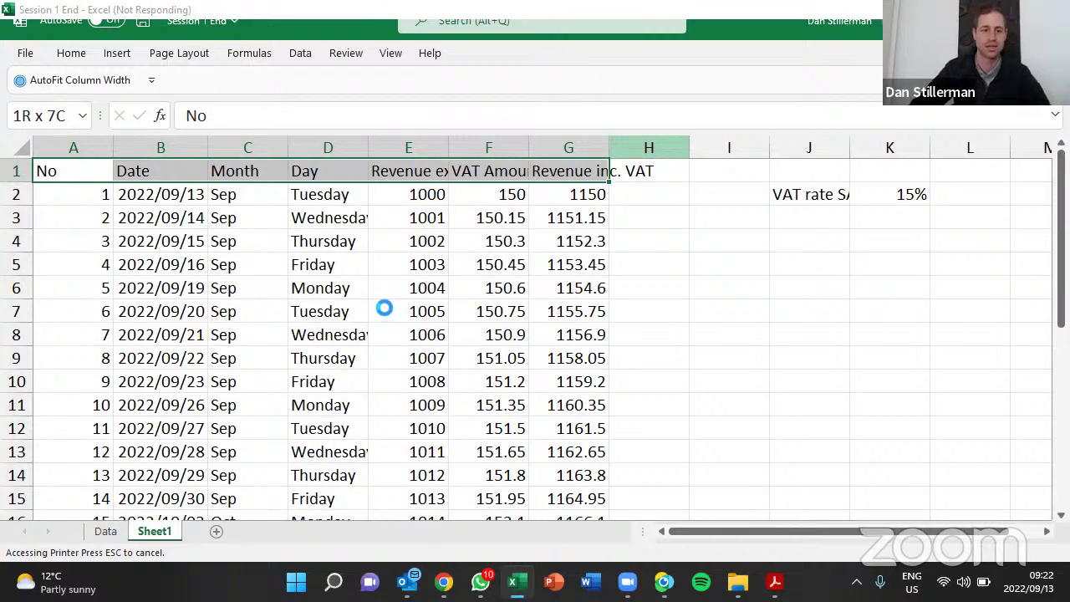
pyautogui.click(375, 191)
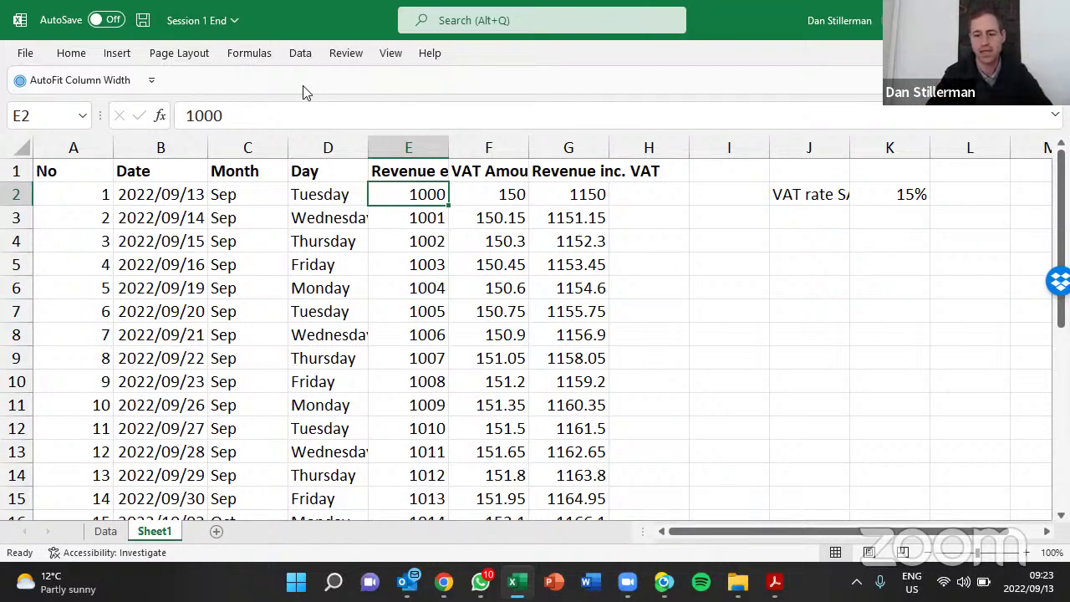
pyautogui.press('F12')
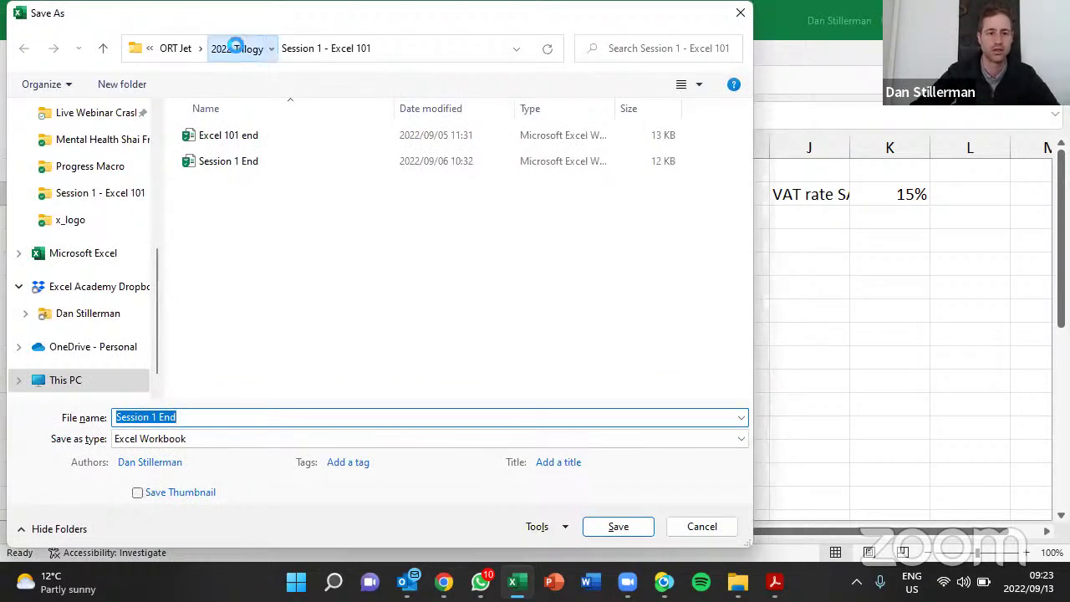
pyautogui.click(237, 47)
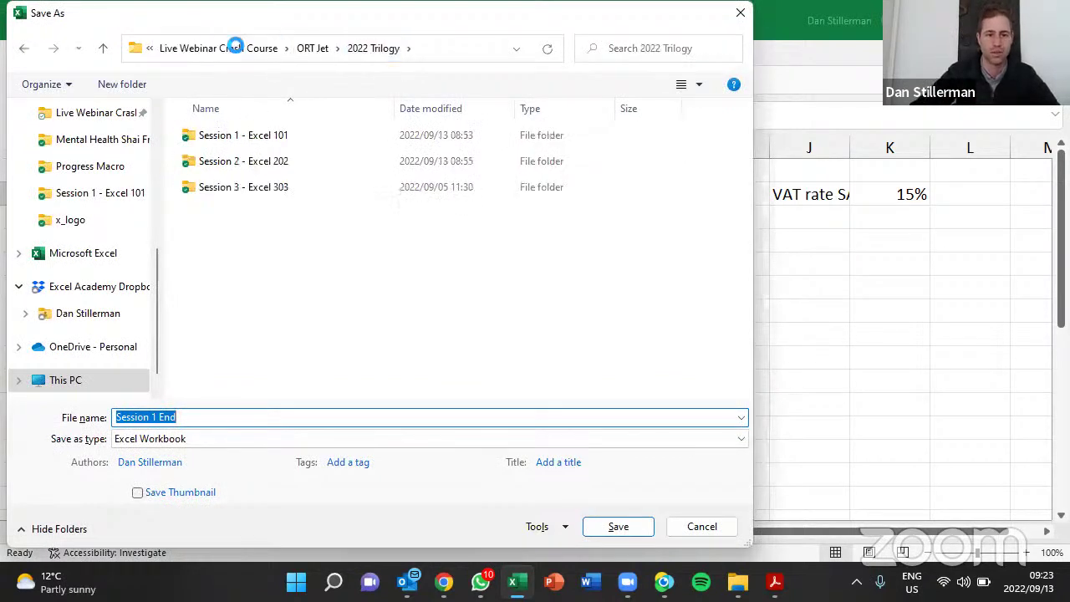
pyautogui.doubleClick(261, 164)
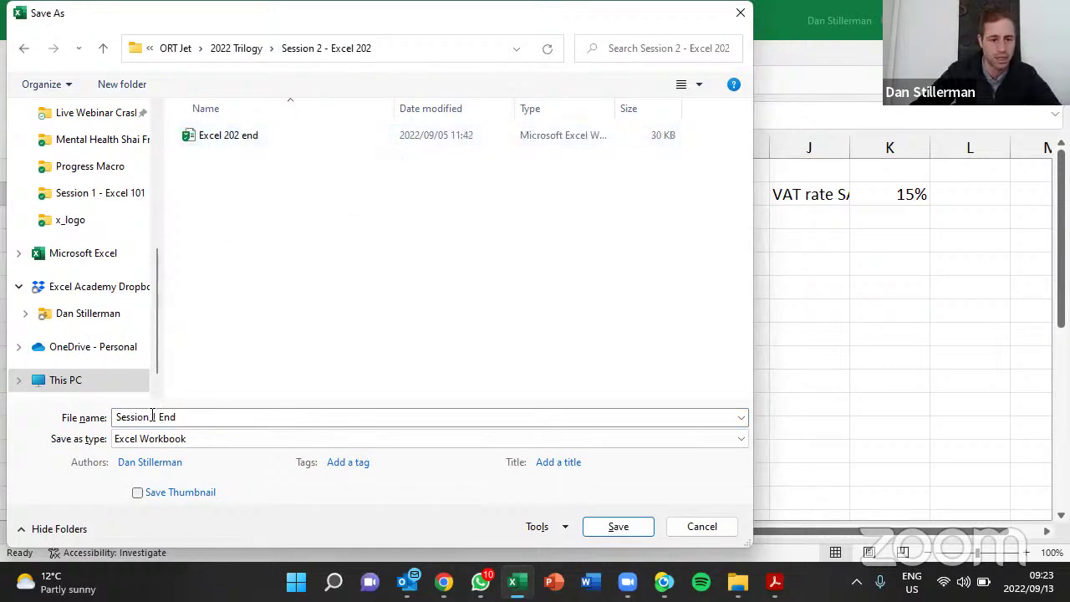
pyautogui.click(156, 416)
pyautogui.moveTo(155, 417); pyautogui.dragTo(218, 410)
pyautogui.write('2 star')
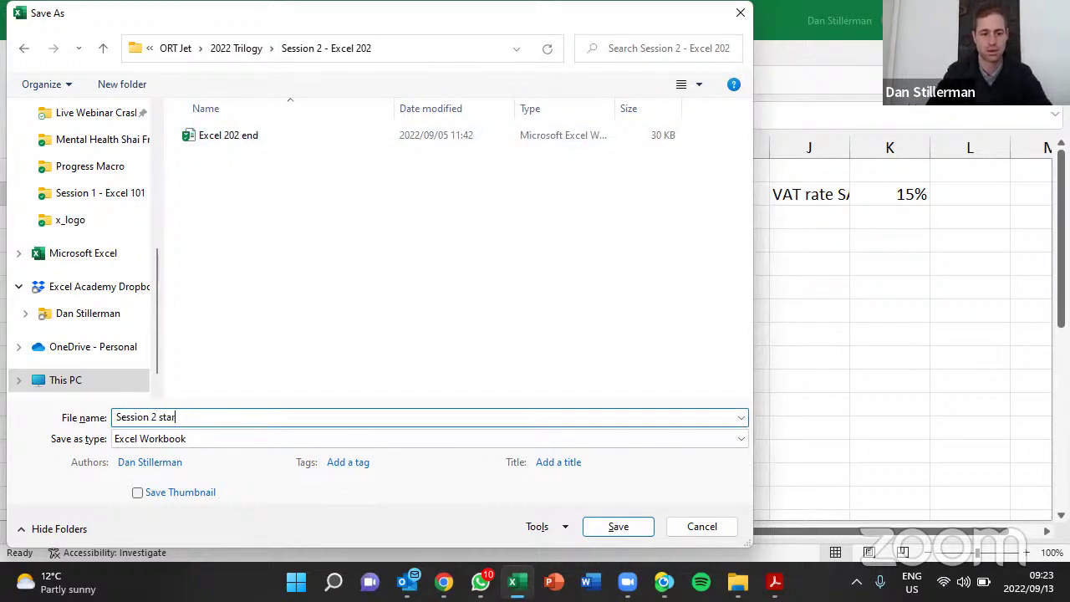
pyautogui.write('t')
pyautogui.press('Return')
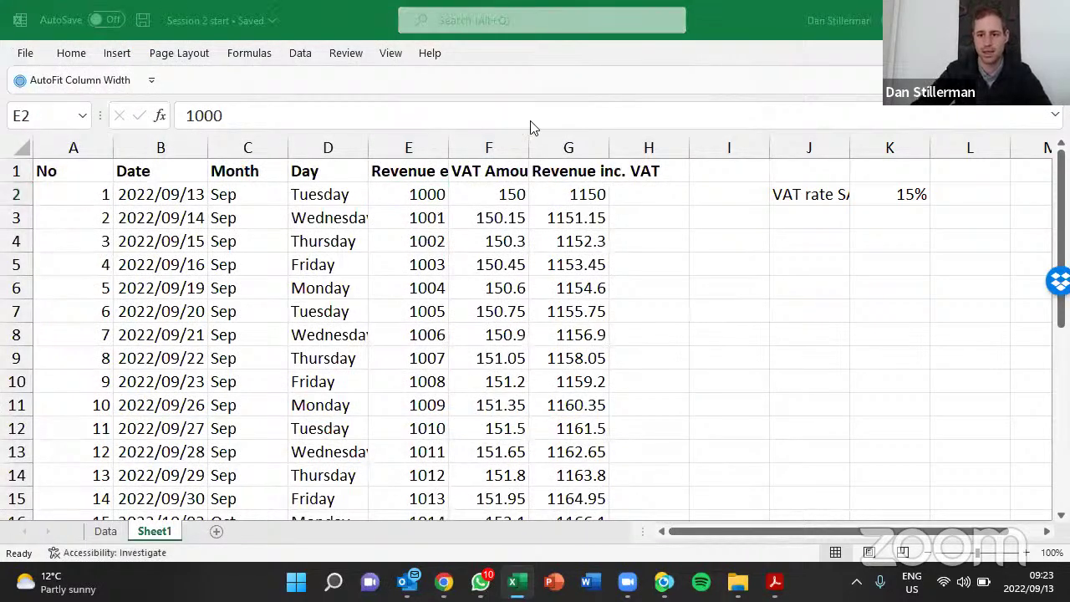
# Drag the VAT rate SA label and 15% value into J1:K1, confirming F3's formula follows
pyautogui.press('Down')
pyautogui.press('Down')
pyautogui.press('Right')
pyautogui.press('Right')
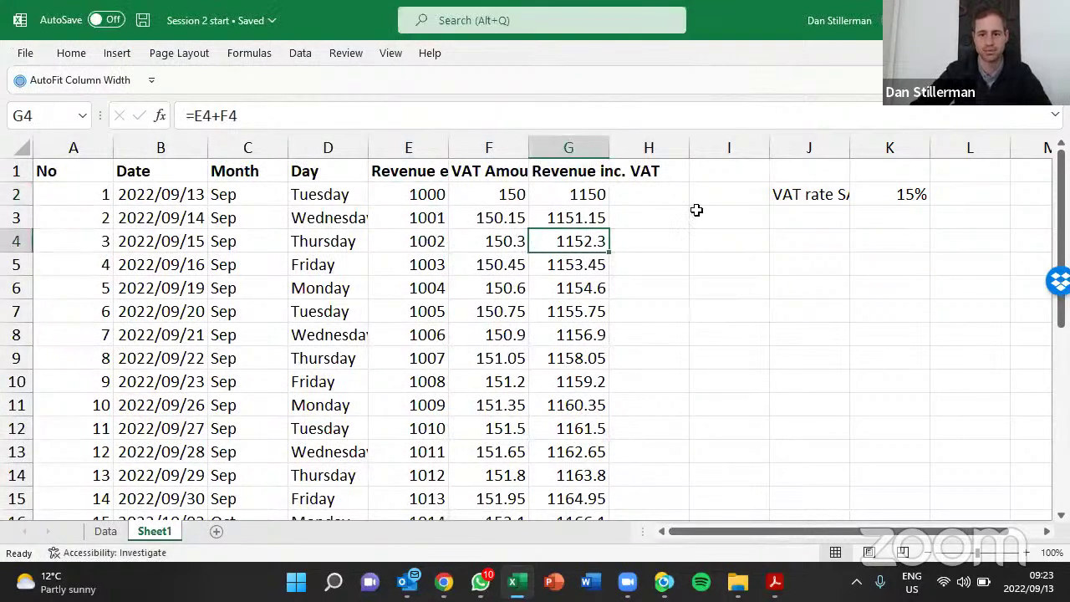
pyautogui.moveTo(835, 194); pyautogui.dragTo(879, 193)
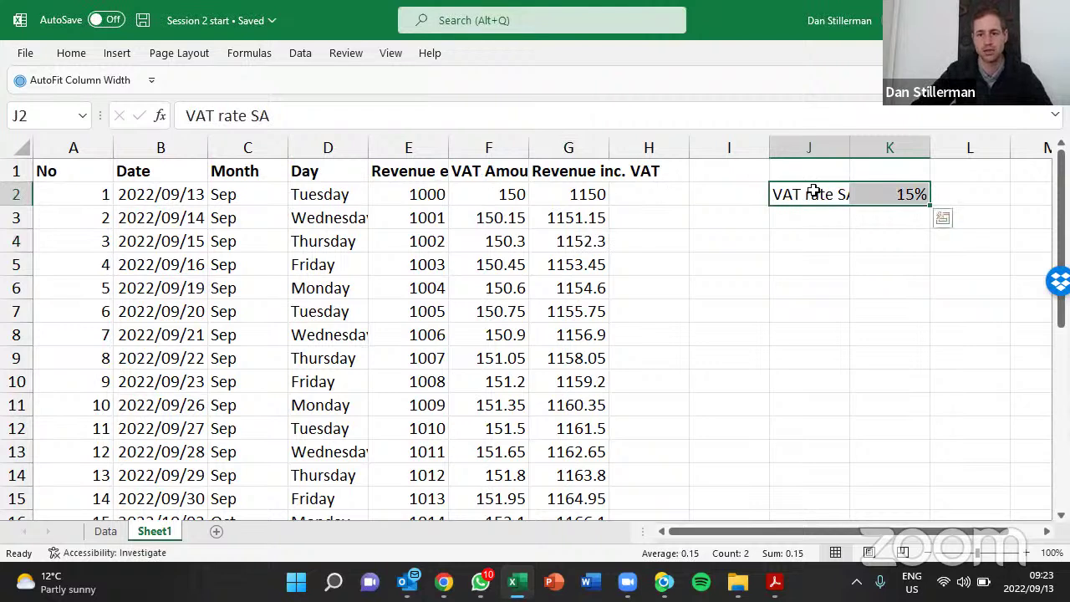
pyautogui.click(822, 247)
pyautogui.moveTo(818, 194); pyautogui.dragTo(878, 190)
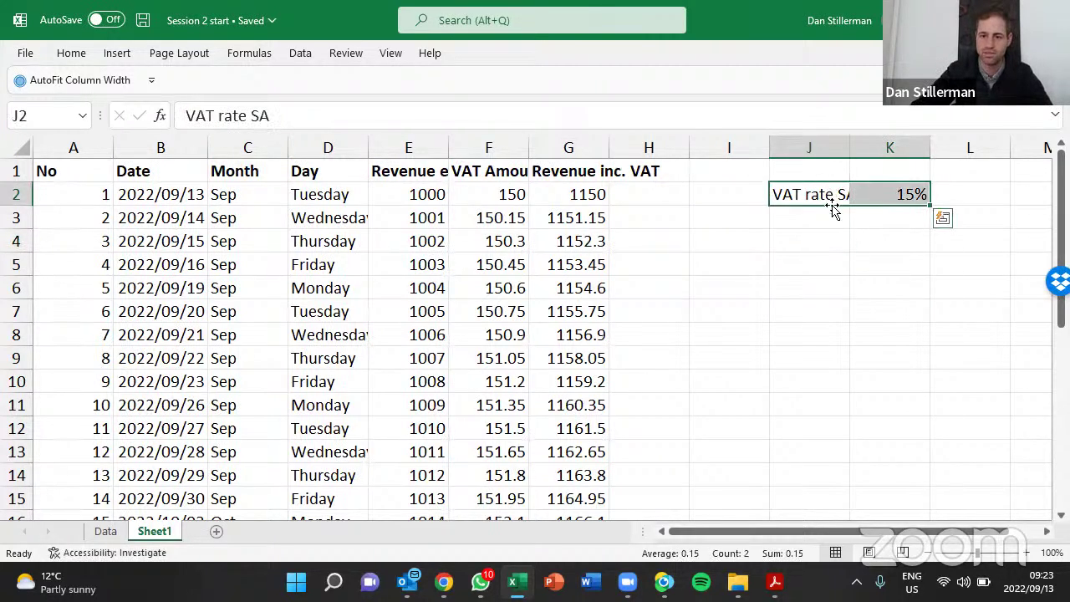
pyautogui.moveTo(833, 206)
pyautogui.mouseDown()
pyautogui.moveTo(832, 177)
pyautogui.moveTo(835, 217)
pyautogui.mouseUp()
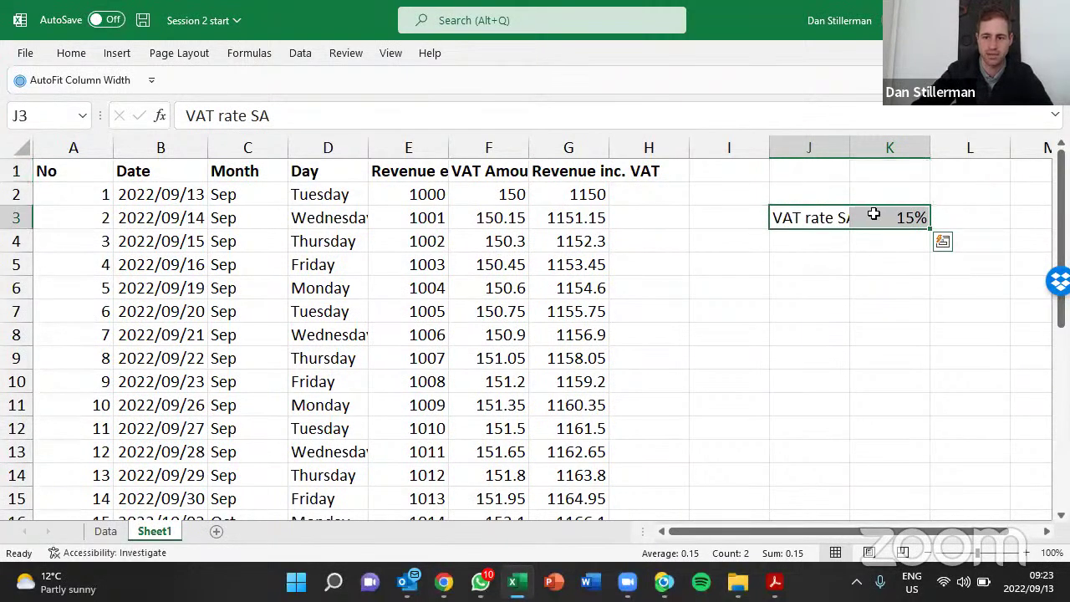
pyautogui.click(889, 216)
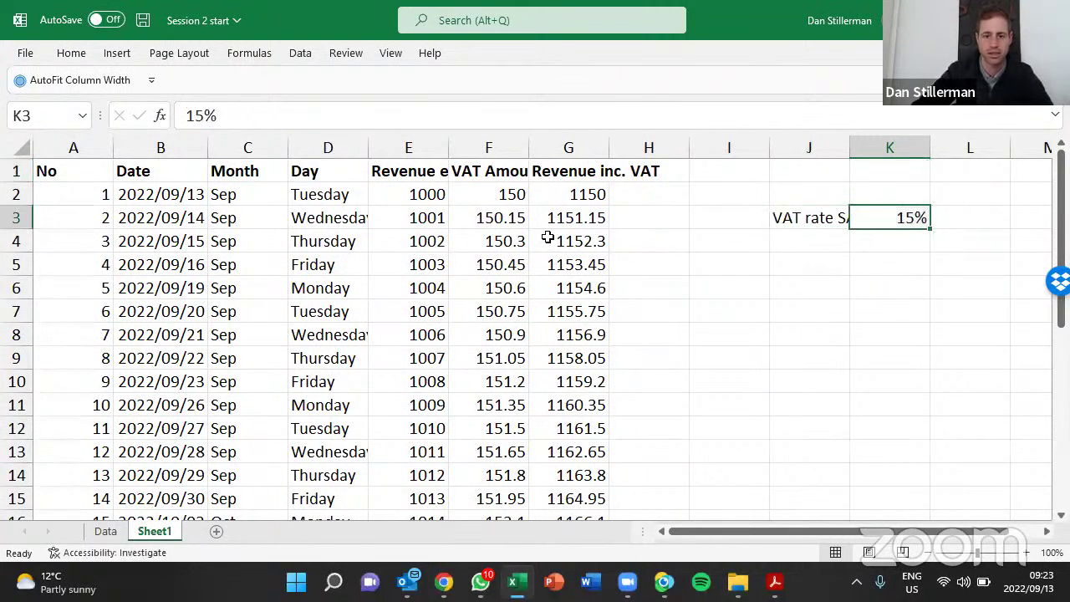
pyautogui.doubleClick(501, 218)
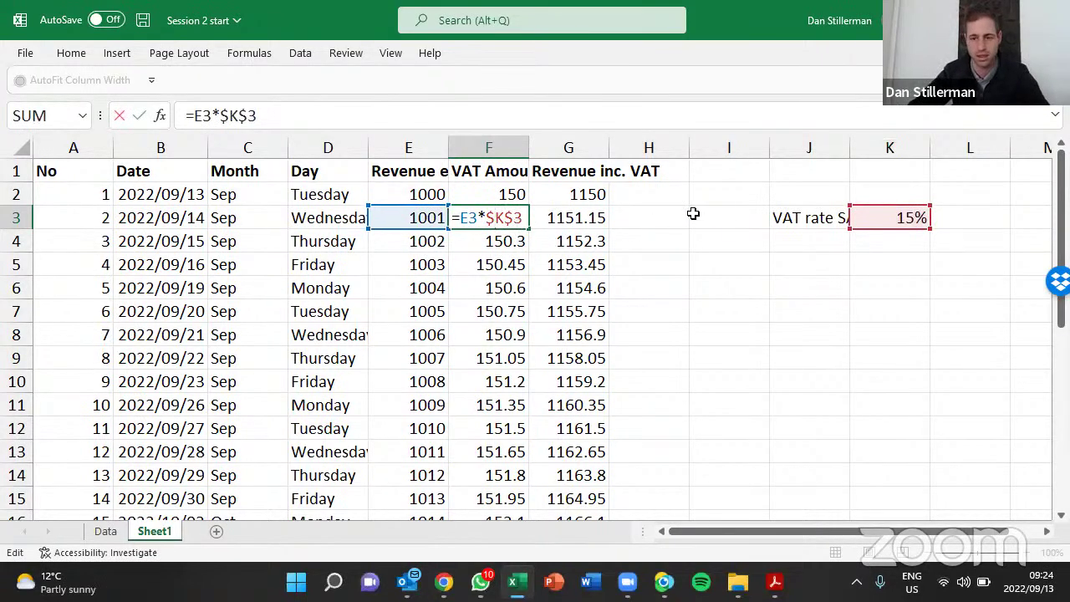
pyautogui.moveTo(825, 218); pyautogui.dragTo(877, 174)
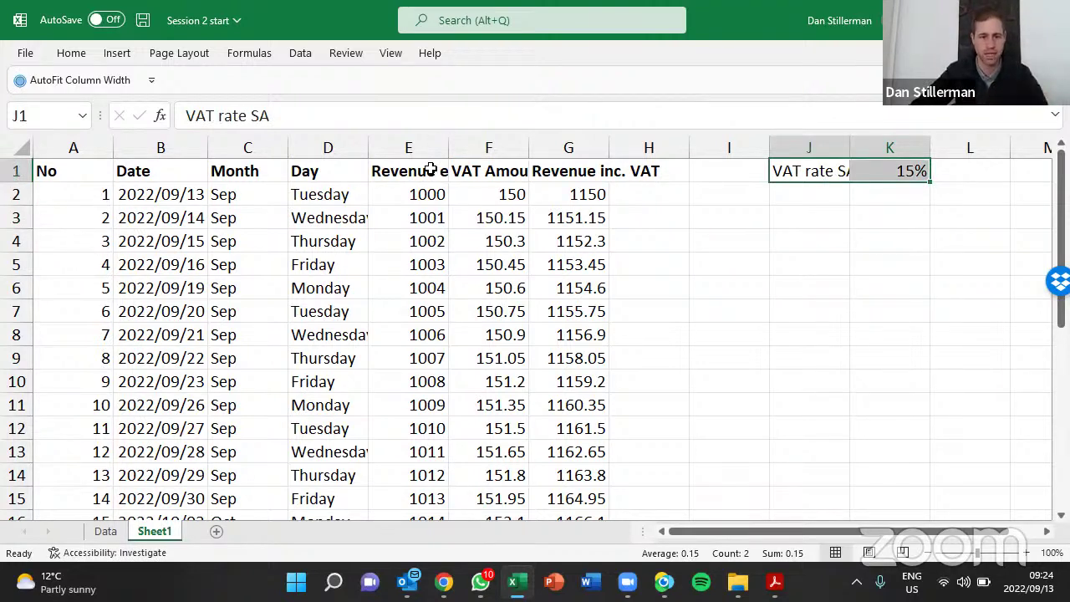
pyautogui.click(429, 170)
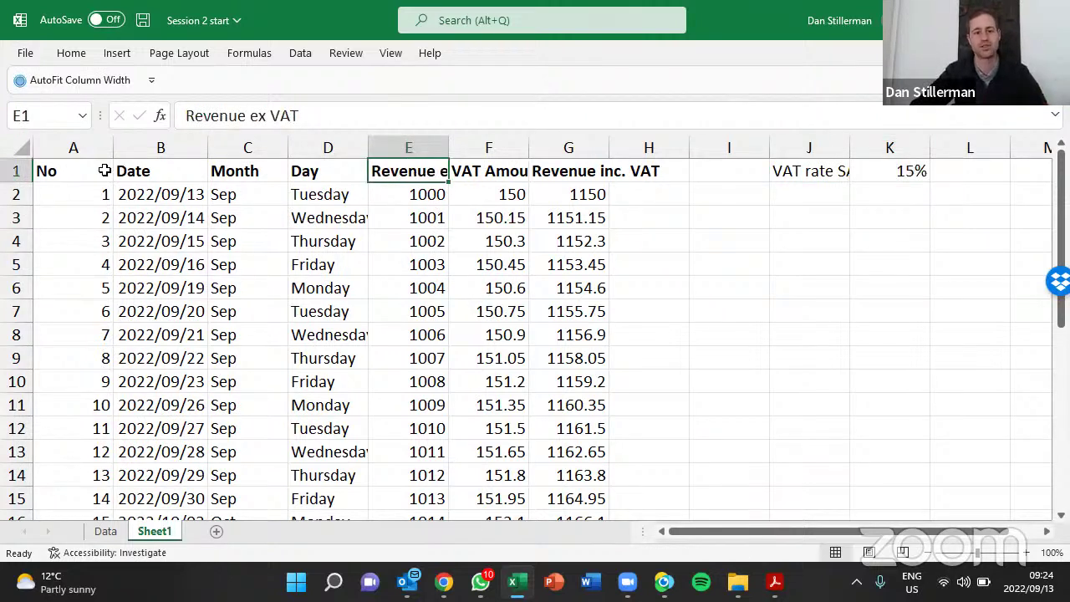
pyautogui.click(25, 149)
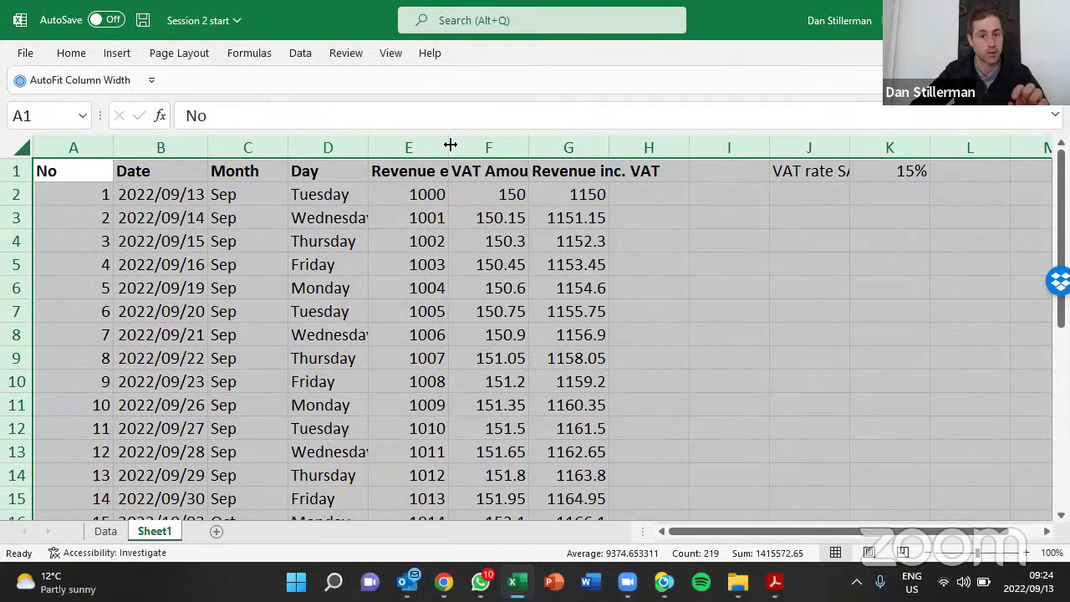
pyautogui.doubleClick(449, 144)
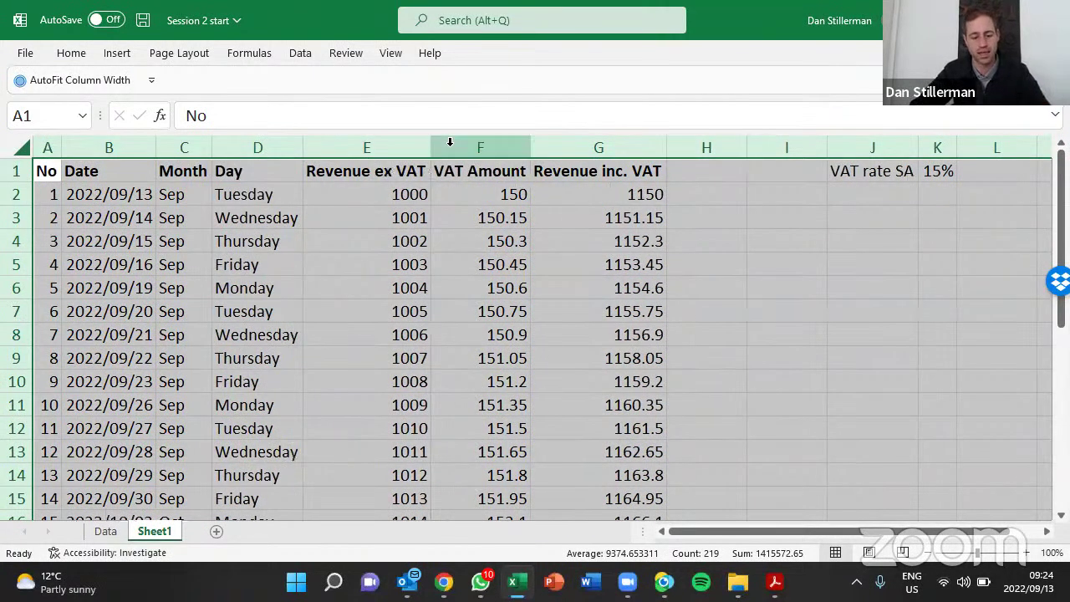
pyautogui.hotkey('ctrl', 'z')
pyautogui.moveTo(81, 174); pyautogui.dragTo(627, 168)
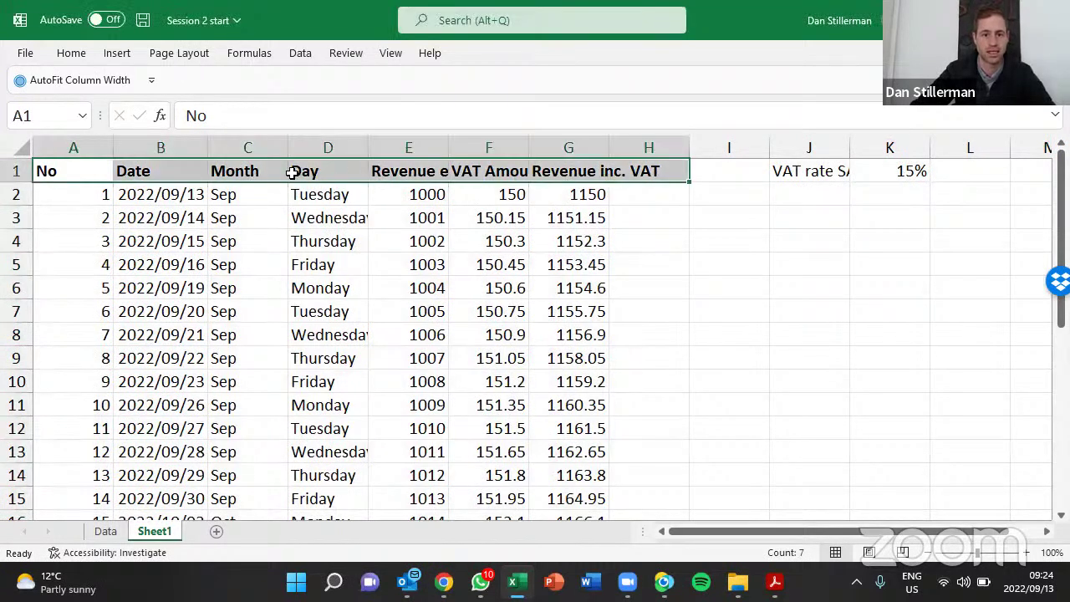
# Pin the Home ribbon so the full commands stay visible
pyautogui.click(72, 52)
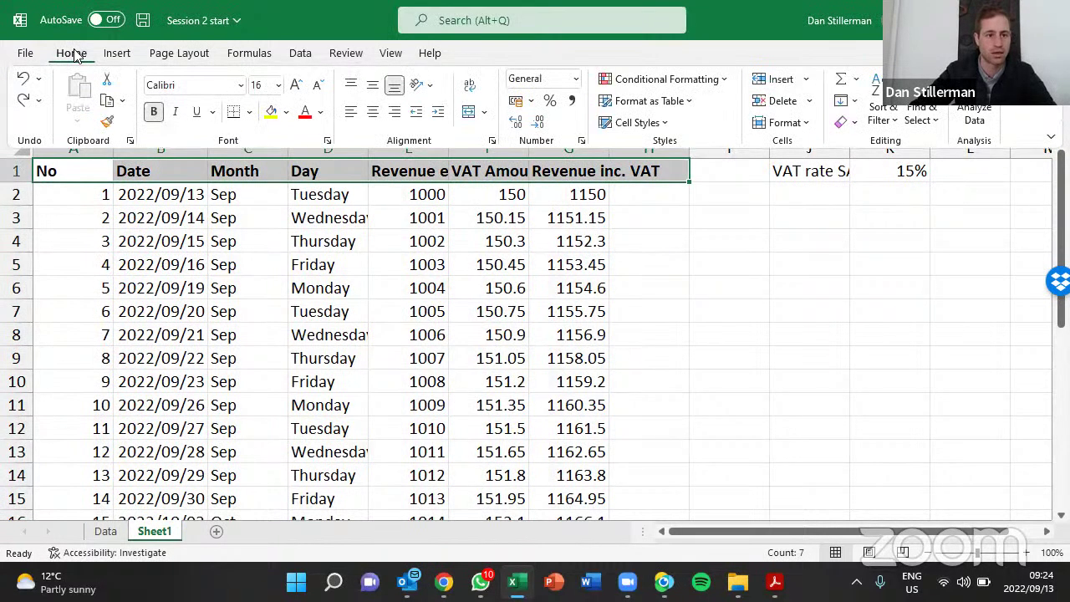
pyautogui.click(75, 54)
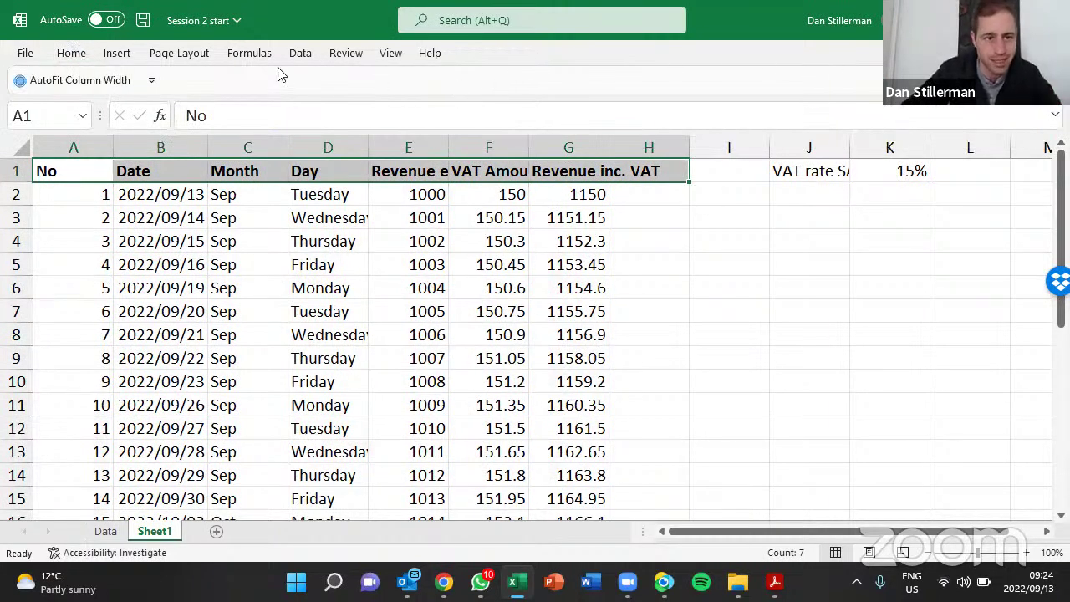
pyautogui.click(72, 55)
pyautogui.click(73, 54)
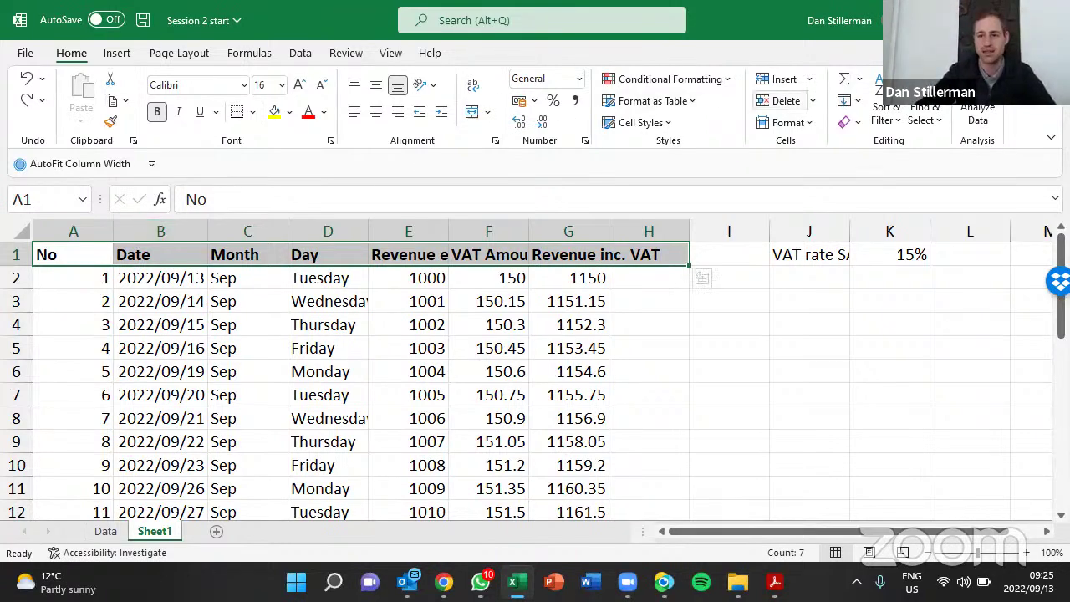
pyautogui.click(1051, 136)
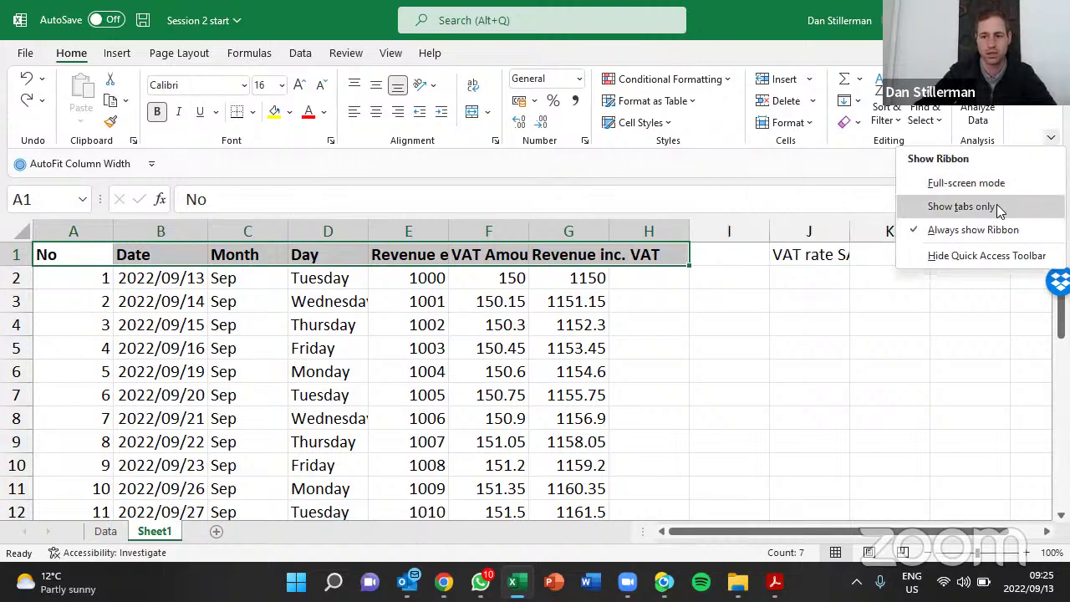
pyautogui.click(576, 128)
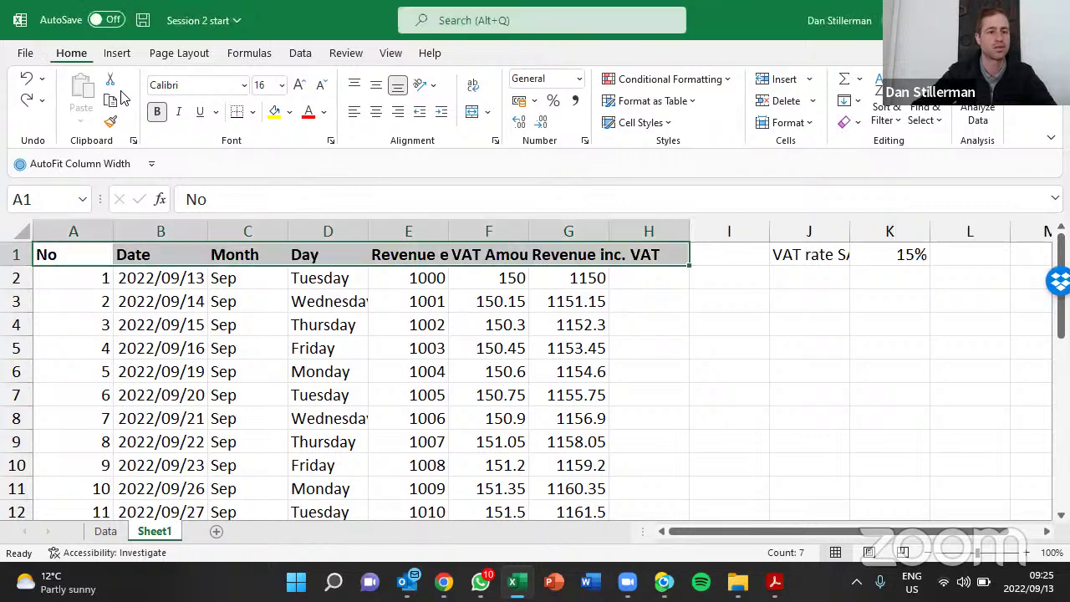
pyautogui.hotkey('ctrl', 'F1')
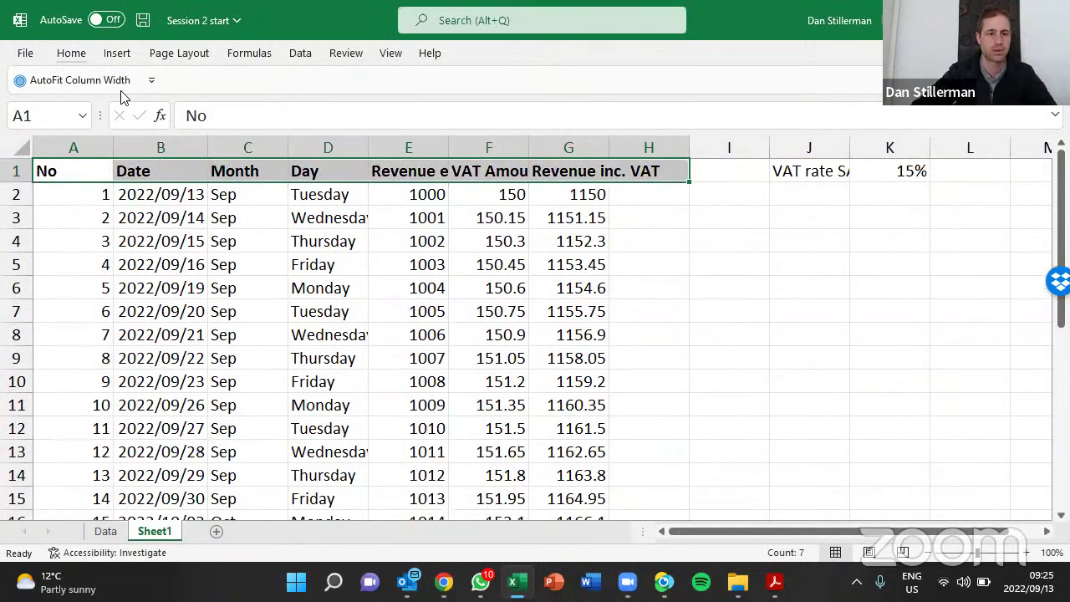
pyautogui.hotkey('ctrl', 'F1')
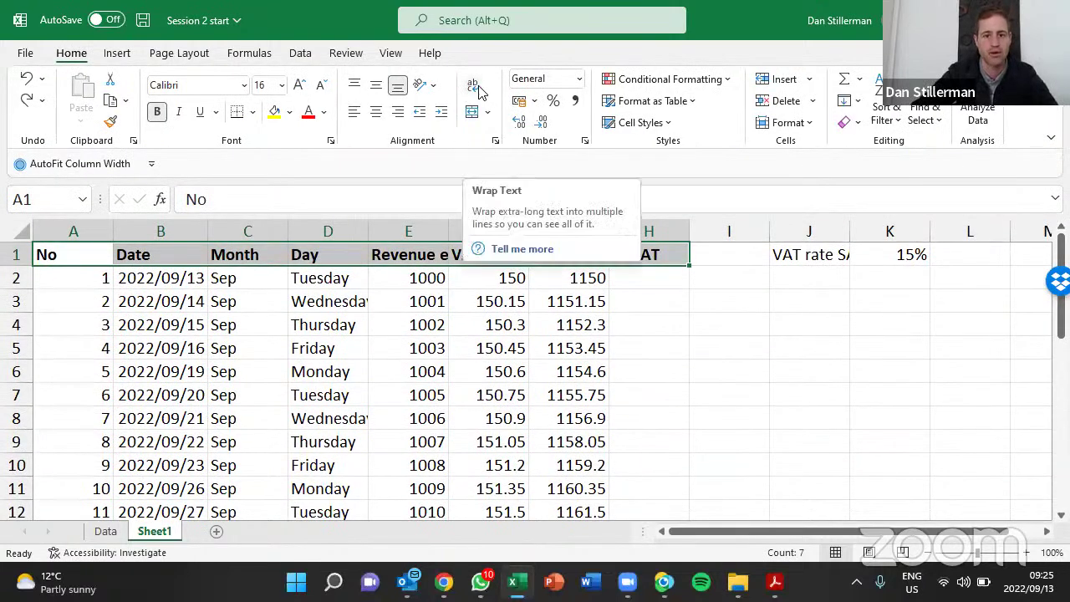
# Apply Wrap Text to the header row and the VAT rate SA label in J1
pyautogui.click(479, 92)
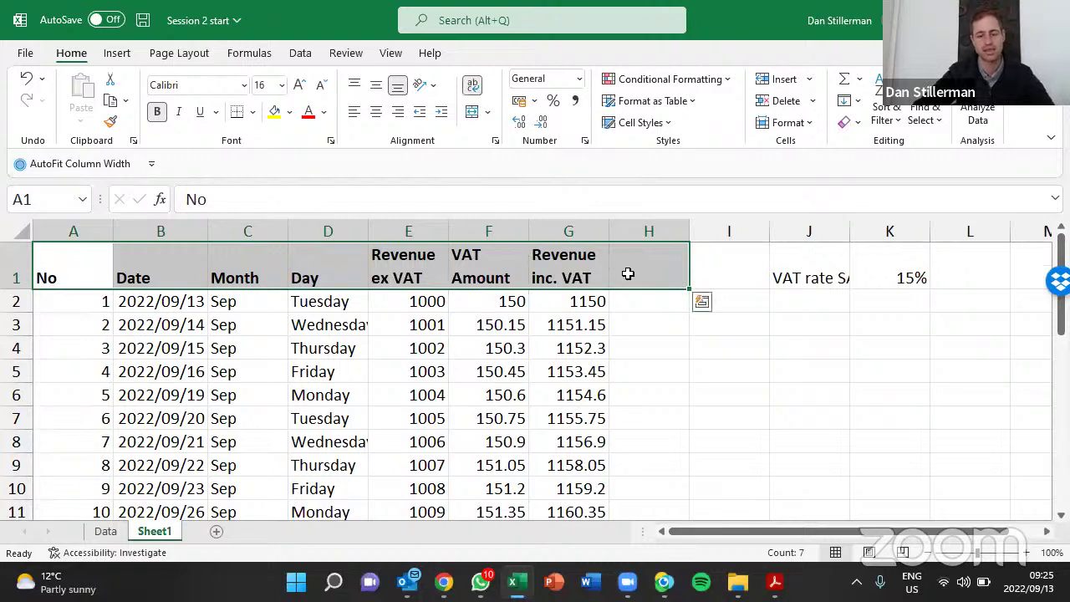
pyautogui.click(638, 273)
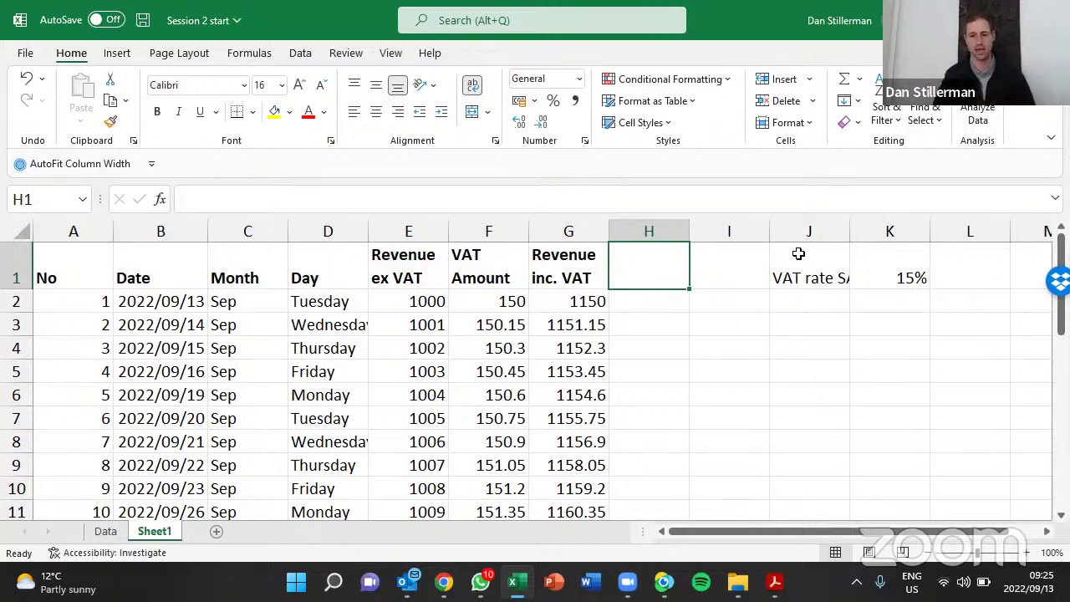
pyautogui.click(798, 253)
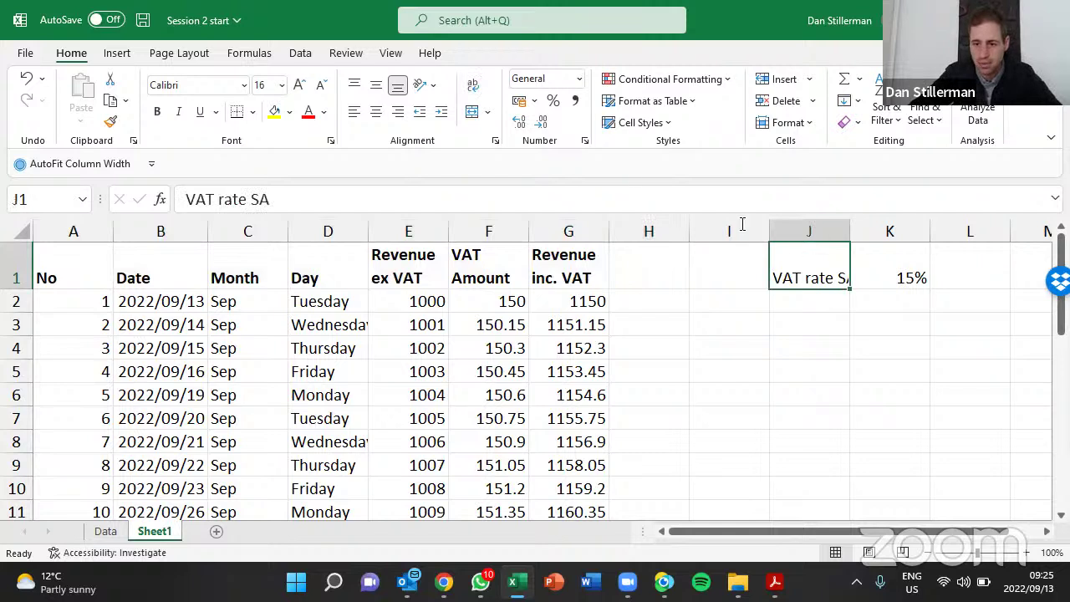
pyautogui.click(473, 87)
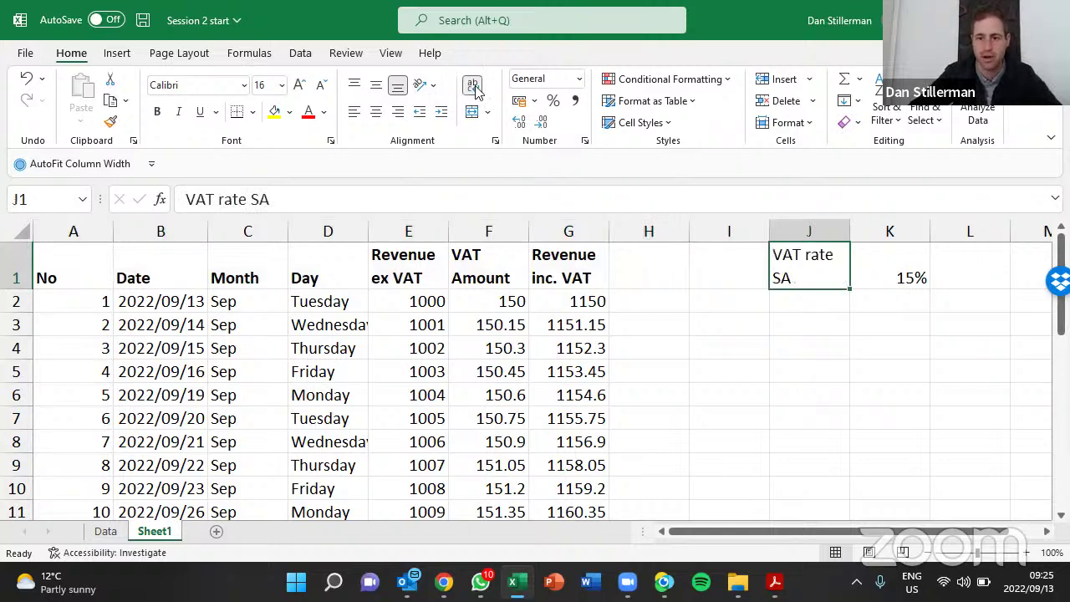
pyautogui.click(820, 332)
pyautogui.click(179, 344)
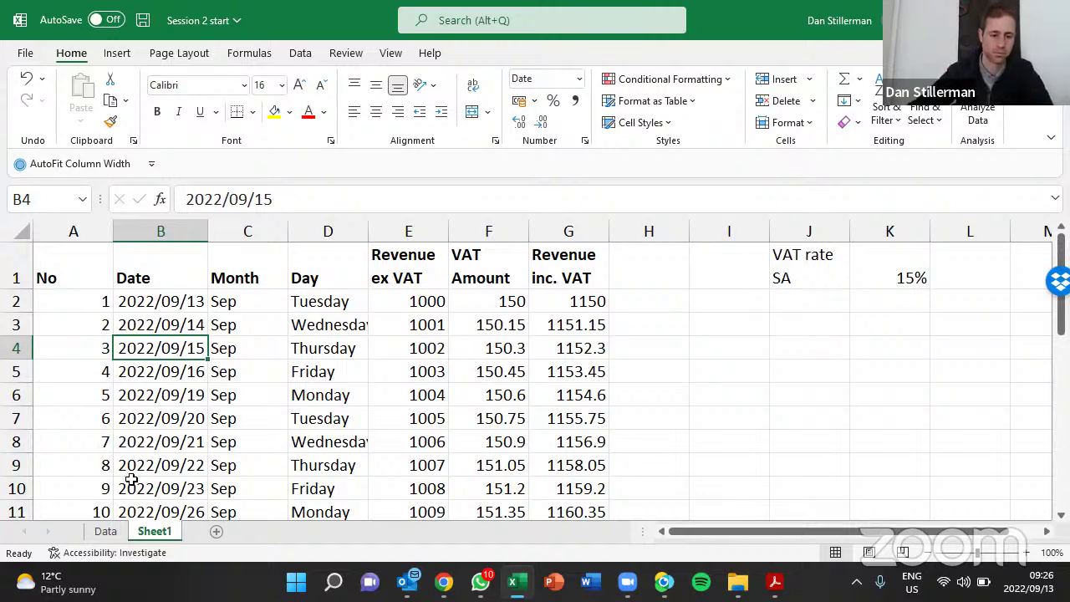
# Open the Data sheet and select the VAT Rate SA label in J1
pyautogui.click(104, 533)
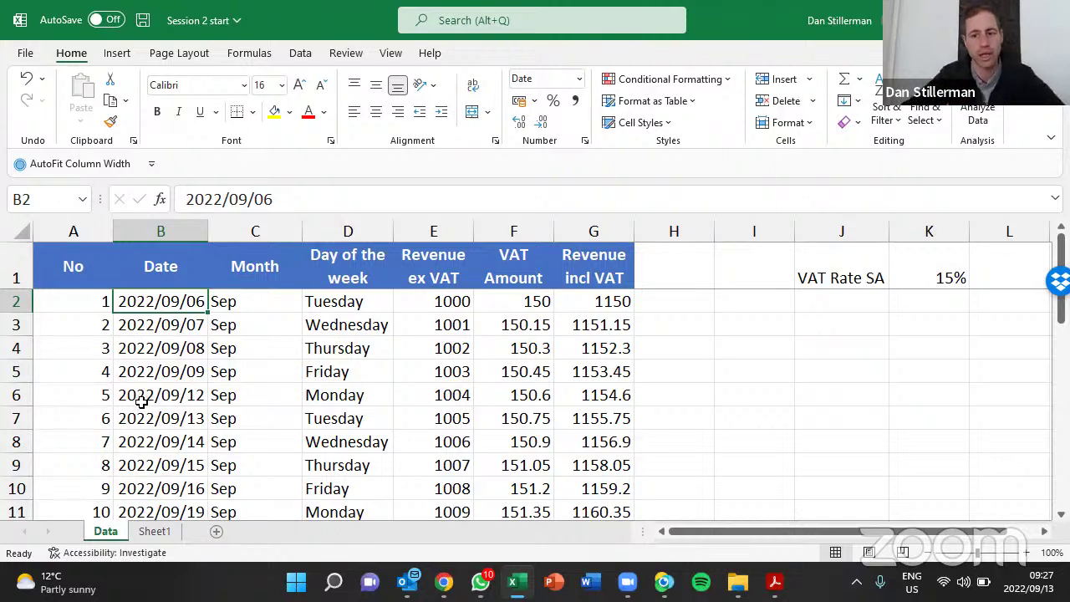
pyautogui.click(841, 276)
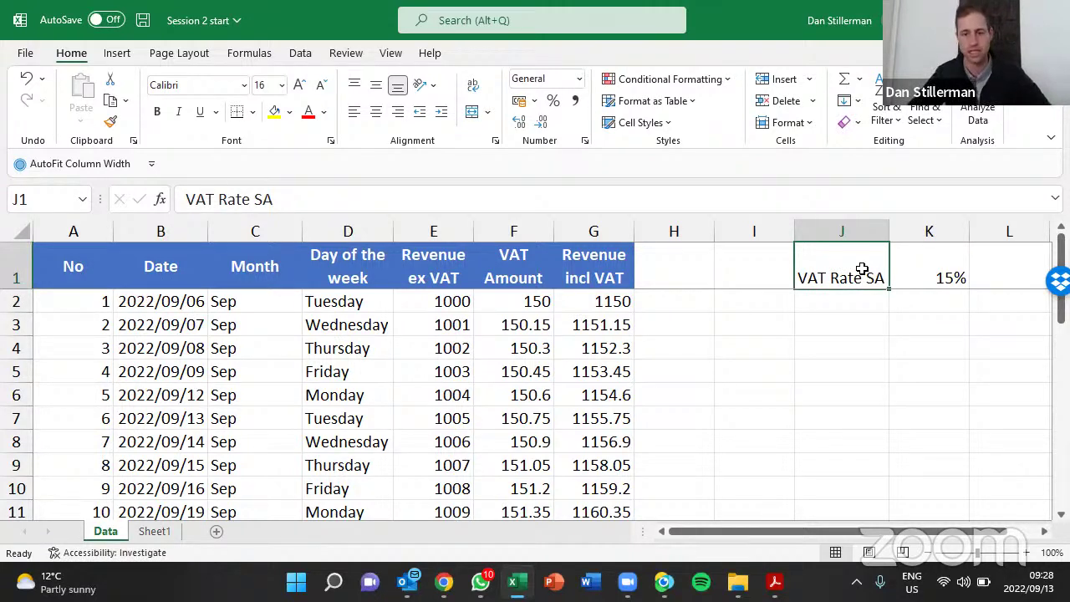
pyautogui.click(950, 276)
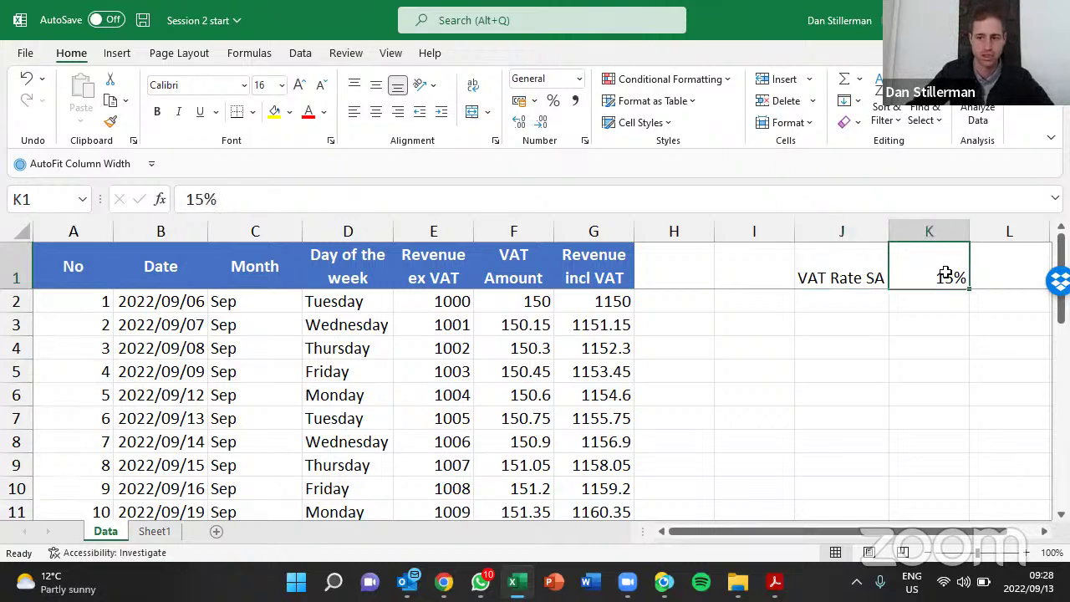
pyautogui.click(858, 269)
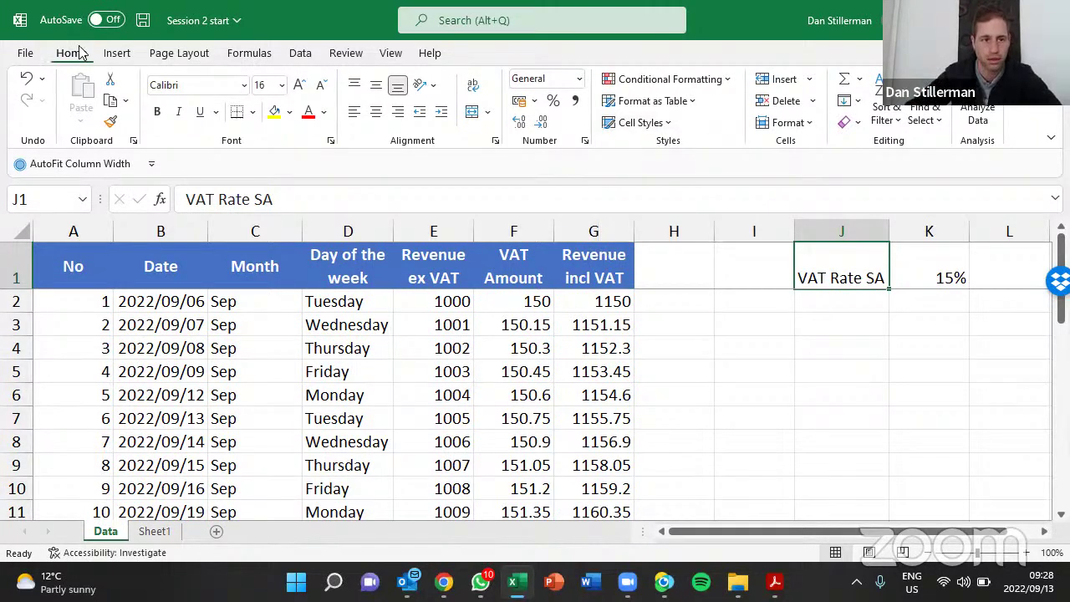
# Apply the orange Accent2 cell style to the VAT Rate SA label in J1
pyautogui.click(639, 123)
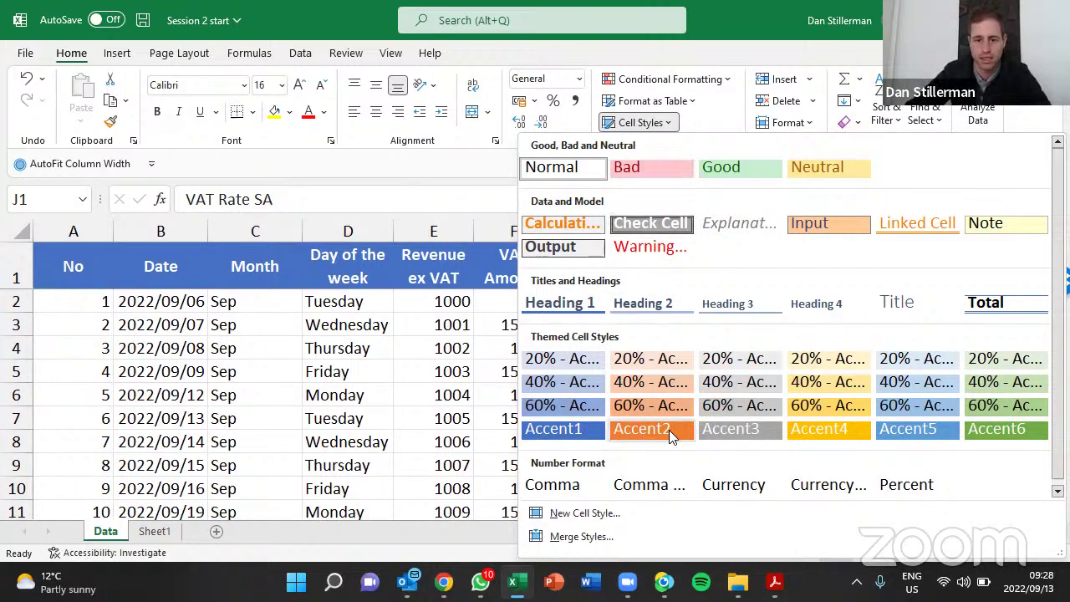
pyautogui.click(670, 430)
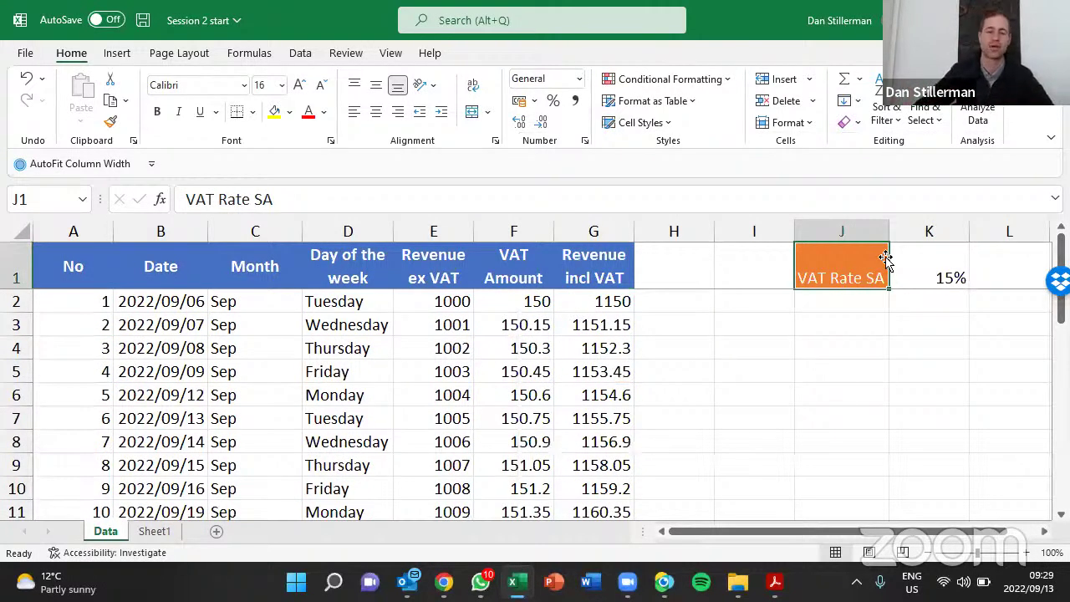
# Apply the Normal cell style to header cells A1:G1 and to J1
pyautogui.moveTo(93, 262); pyautogui.dragTo(589, 253)
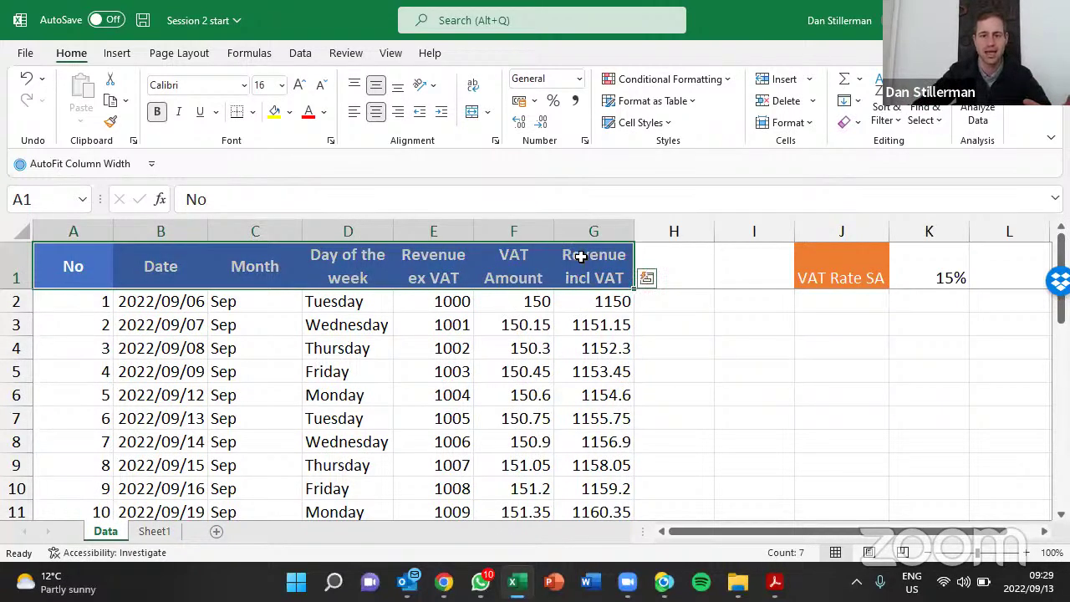
pyautogui.click(640, 122)
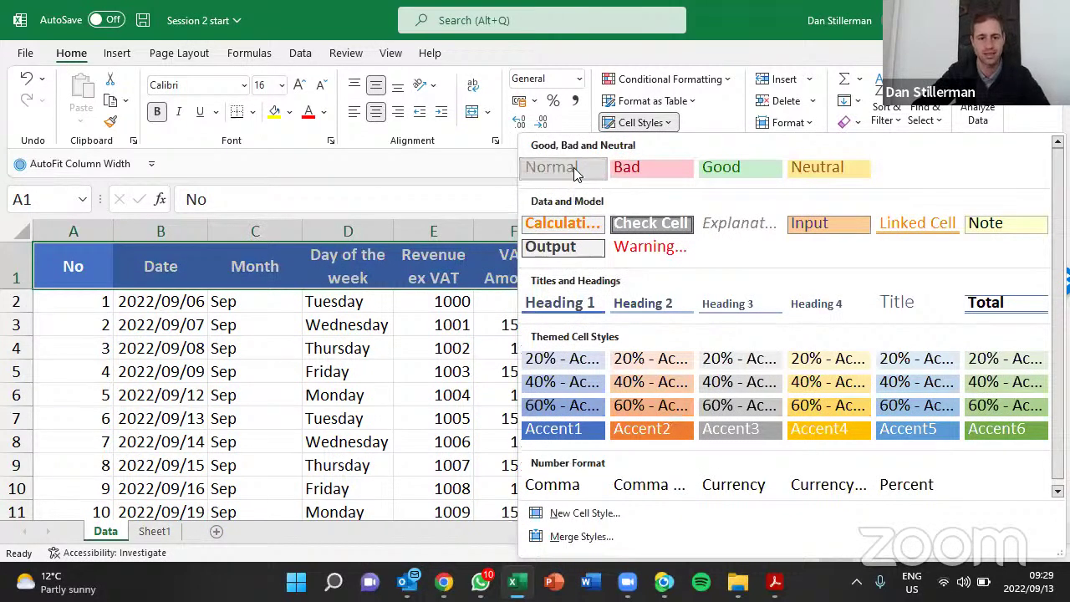
pyautogui.click(573, 169)
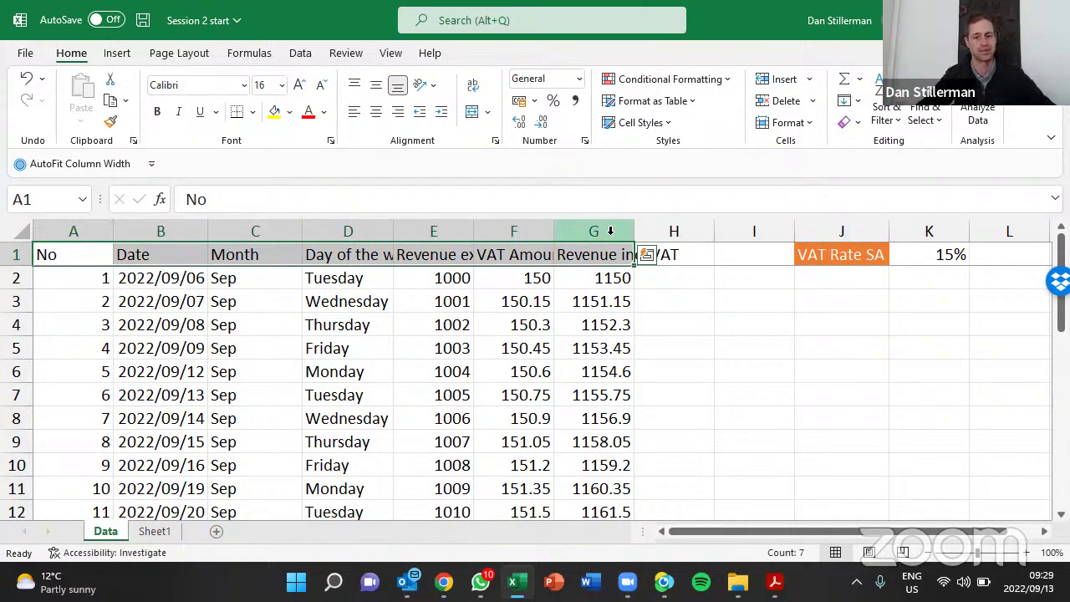
pyautogui.click(846, 255)
pyautogui.click(644, 125)
pyautogui.click(568, 172)
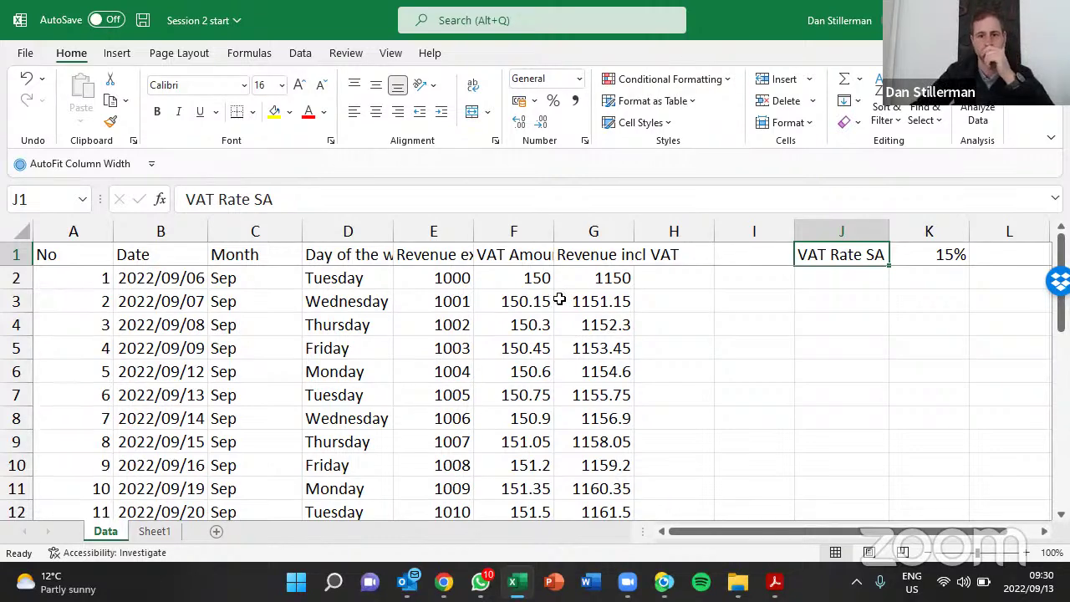
# Review the data rows from the revenue value in E6 downward, then bring up the View ribbon
pyautogui.click(444, 371)
pyautogui.scroll(-4, 441, 358)
pyautogui.scroll(-6, 441, 359)
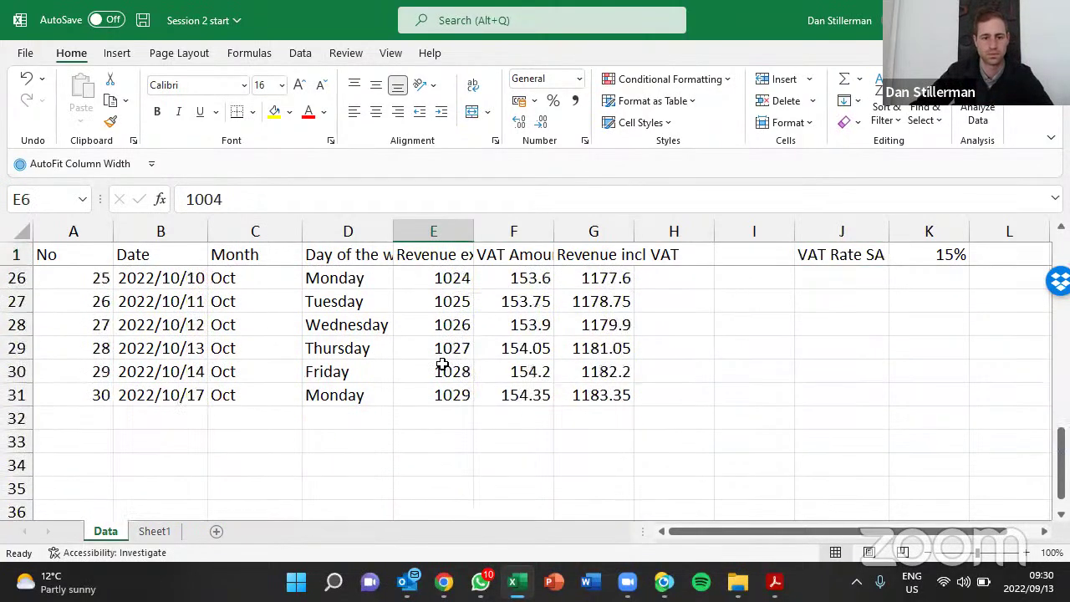
pyautogui.scroll(6, 442, 361)
pyautogui.scroll(3, 442, 362)
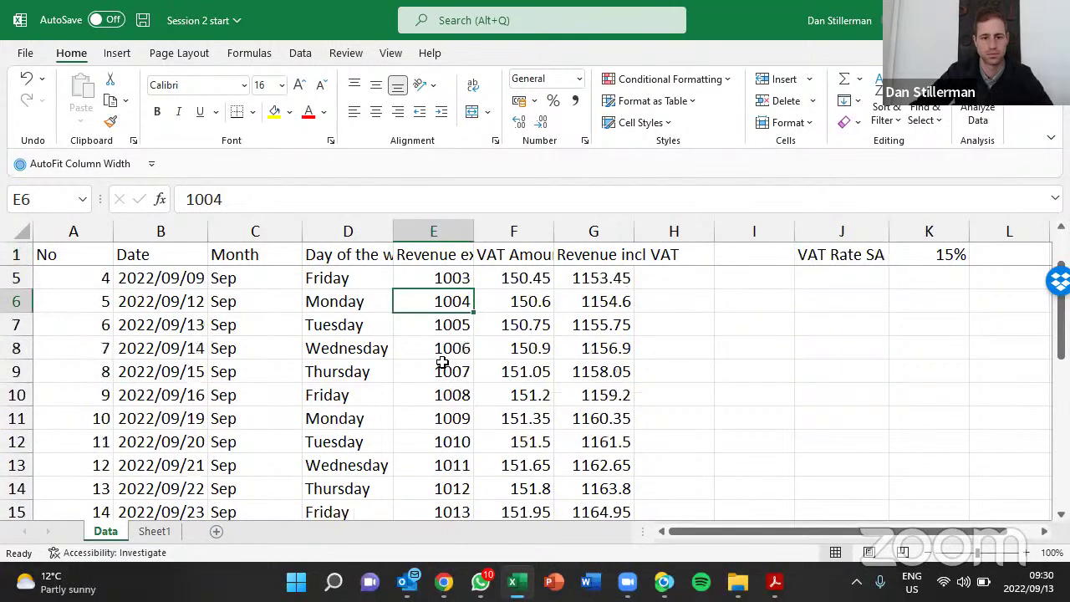
pyautogui.scroll(1, 443, 365)
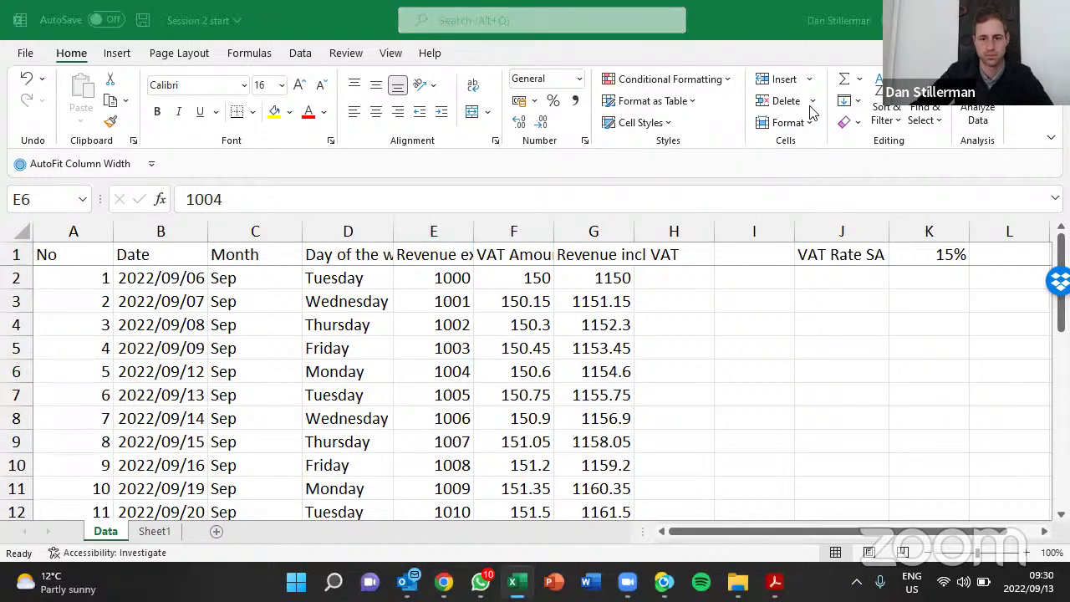
pyautogui.click(444, 365)
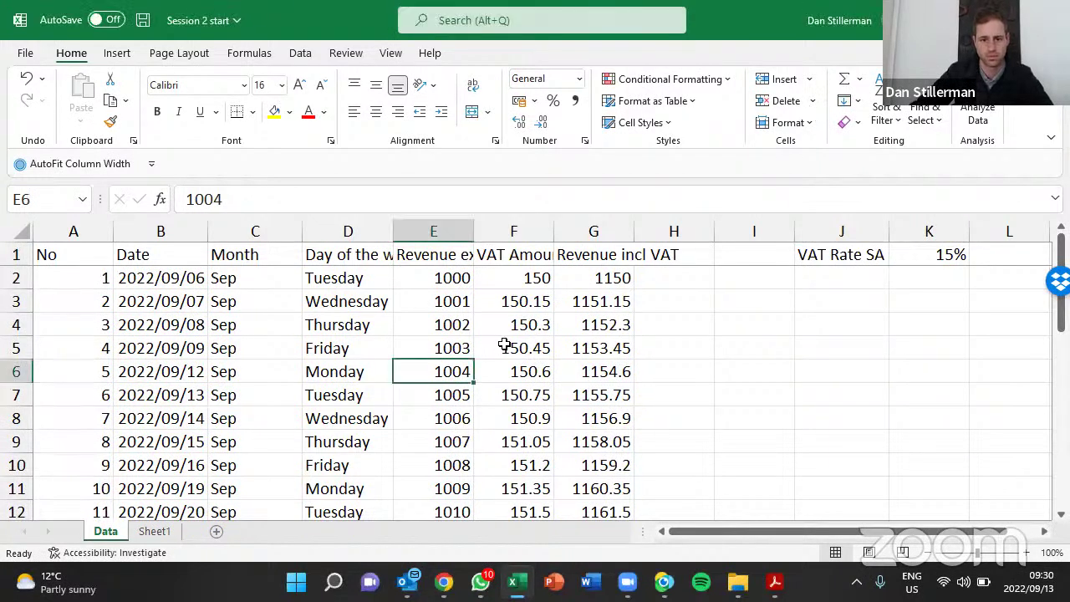
pyautogui.click(393, 55)
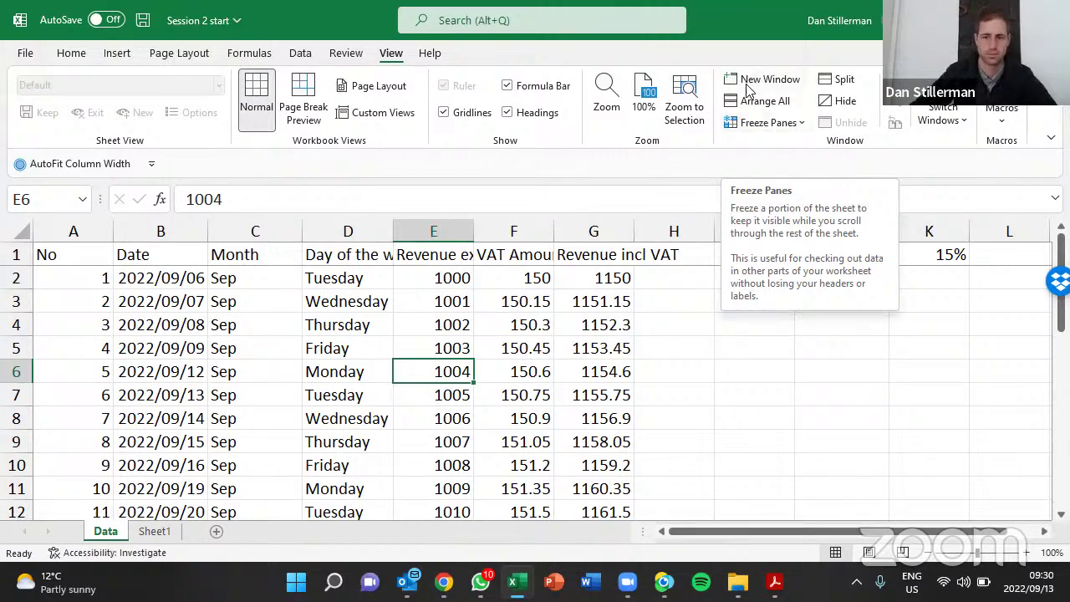
# Unfreeze the frozen top row and scroll the sheet to confirm the header now scrolls
pyautogui.click(771, 123)
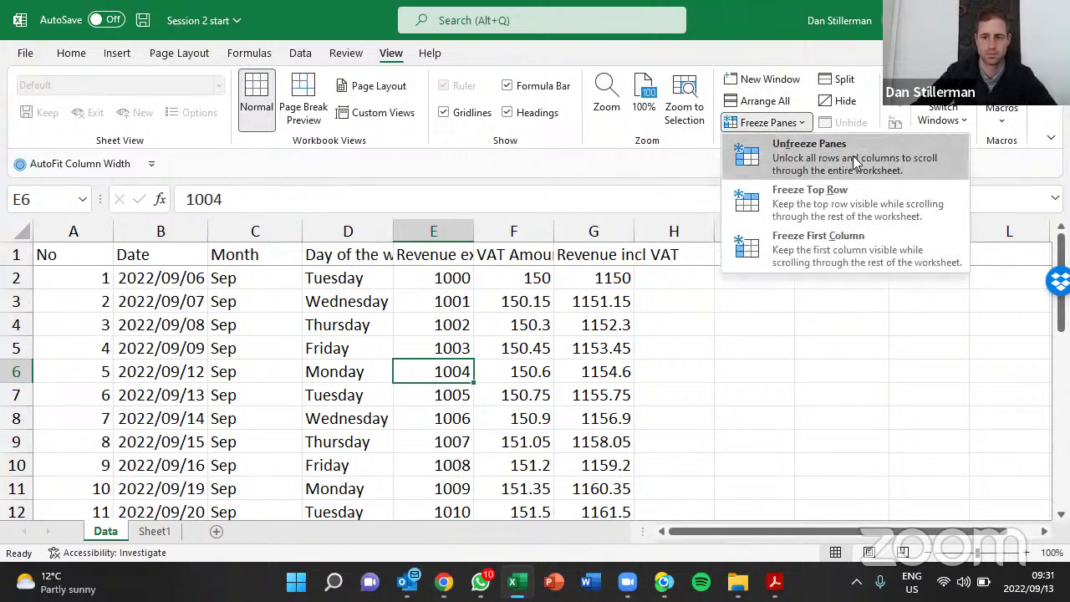
pyautogui.click(922, 158)
pyautogui.press('Up')
pyautogui.press('Right')
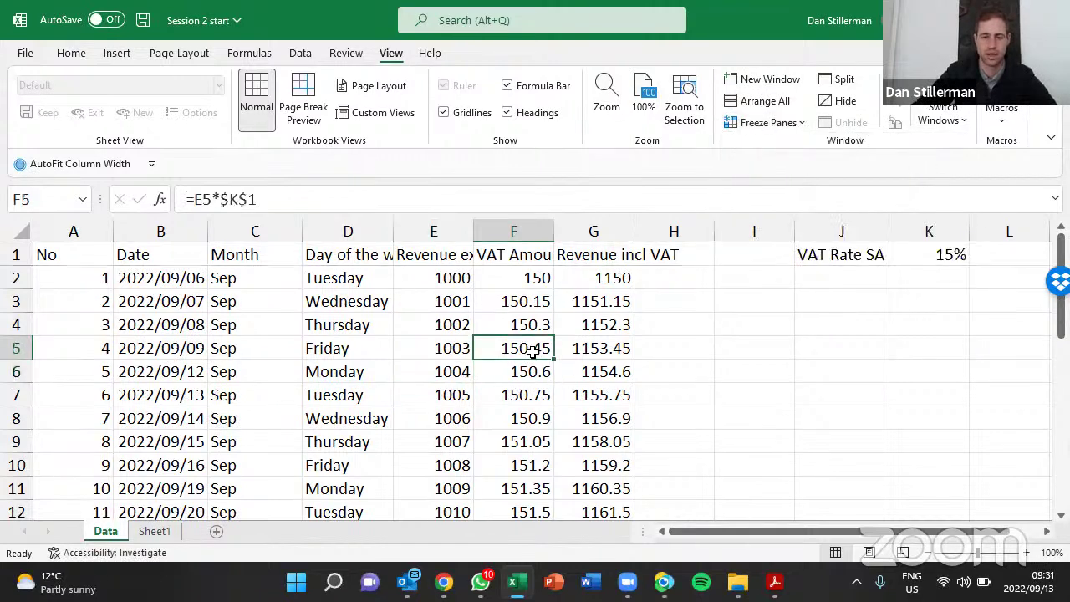
pyautogui.scroll(-3, 531, 352)
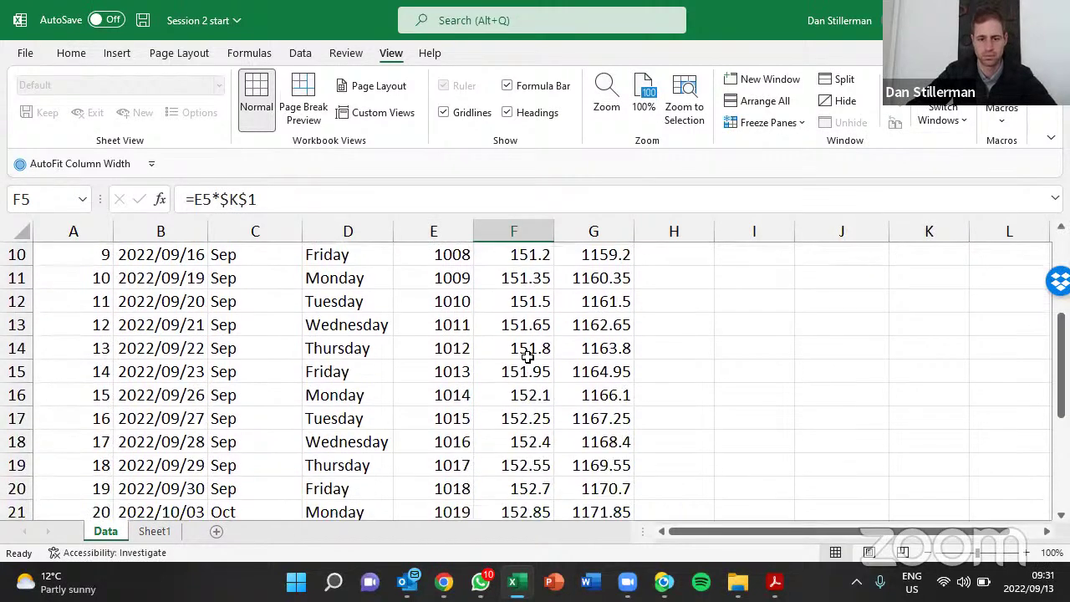
pyautogui.scroll(-3, 528, 356)
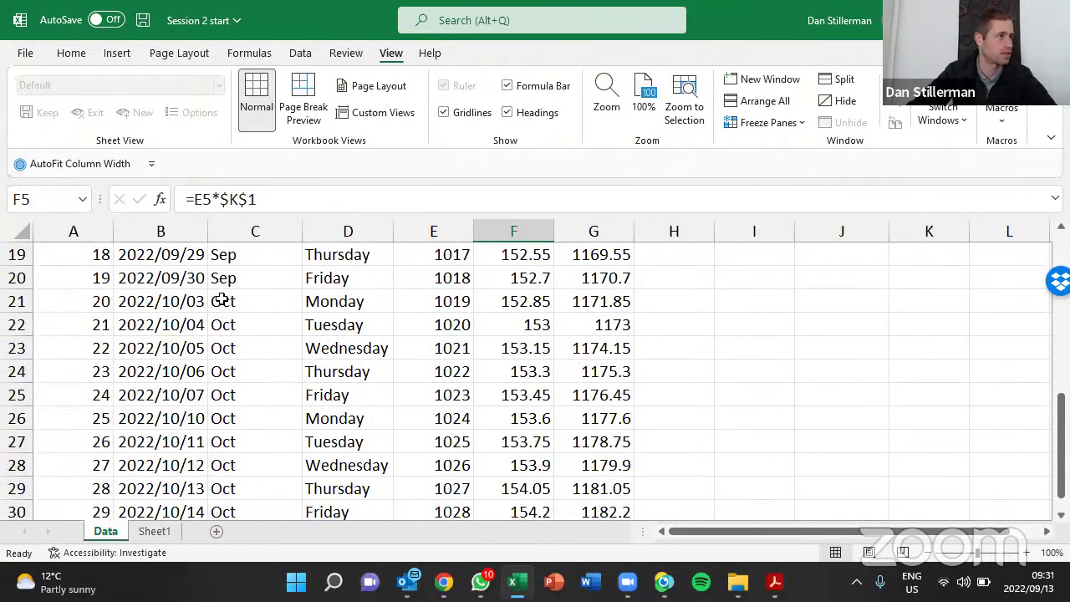
pyautogui.scroll(6, 243, 301)
pyautogui.scroll(-6, 246, 301)
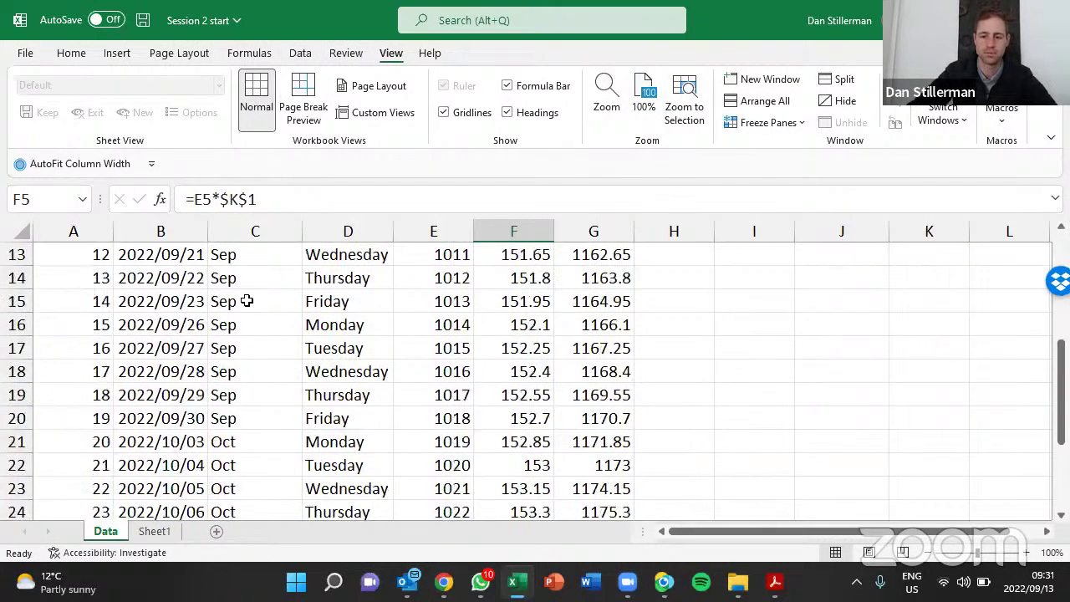
pyautogui.scroll(6, 246, 301)
pyautogui.click(236, 305)
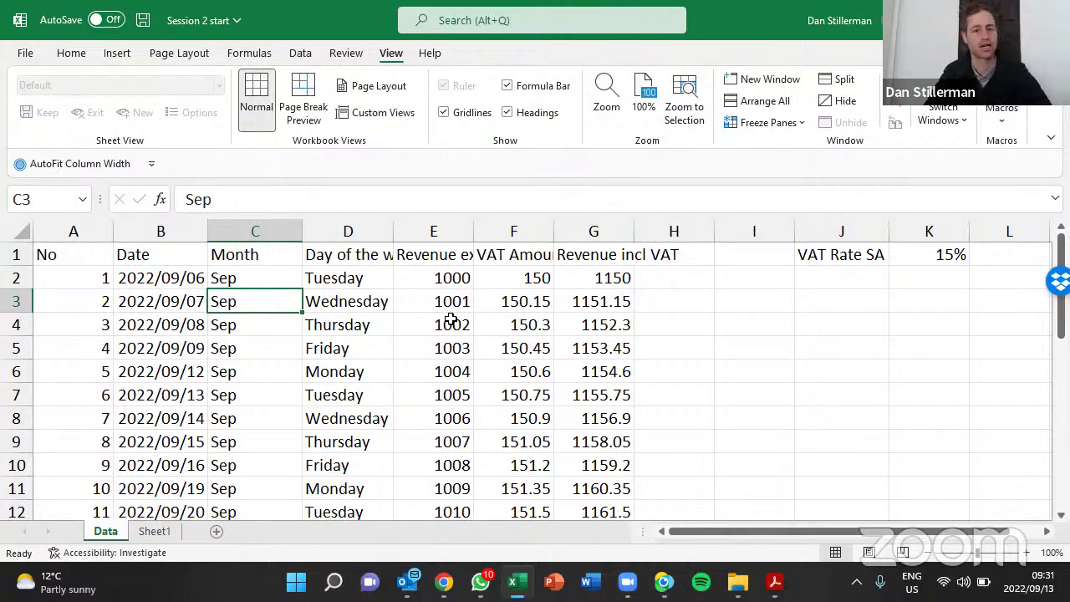
# Save a copy of the workbook with F12 under the name 'Session 2 in progress'
pyautogui.click(499, 329)
pyautogui.press('F12')
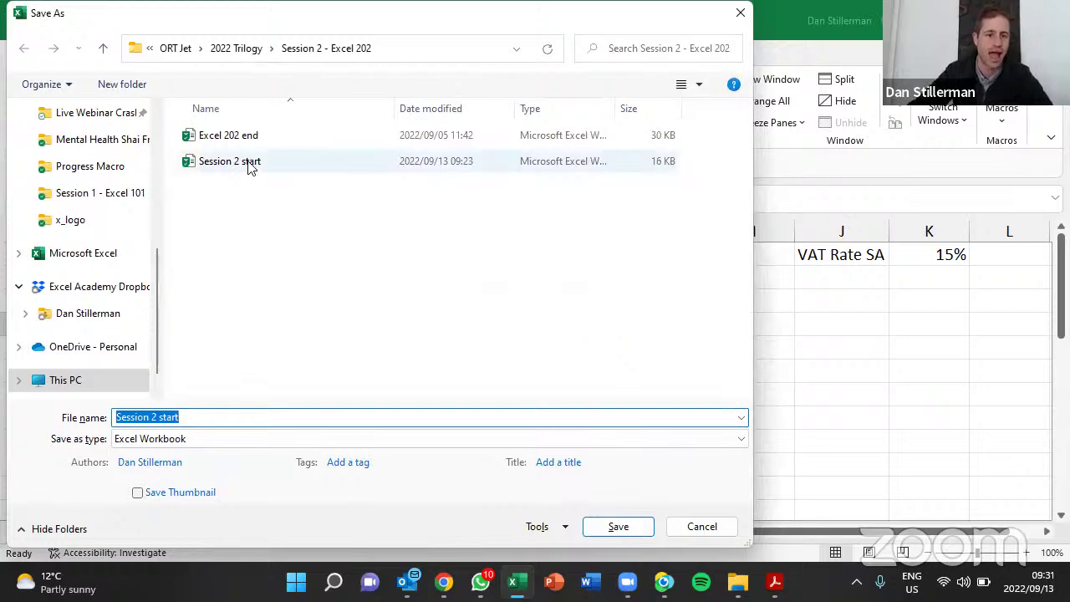
pyautogui.click(190, 416)
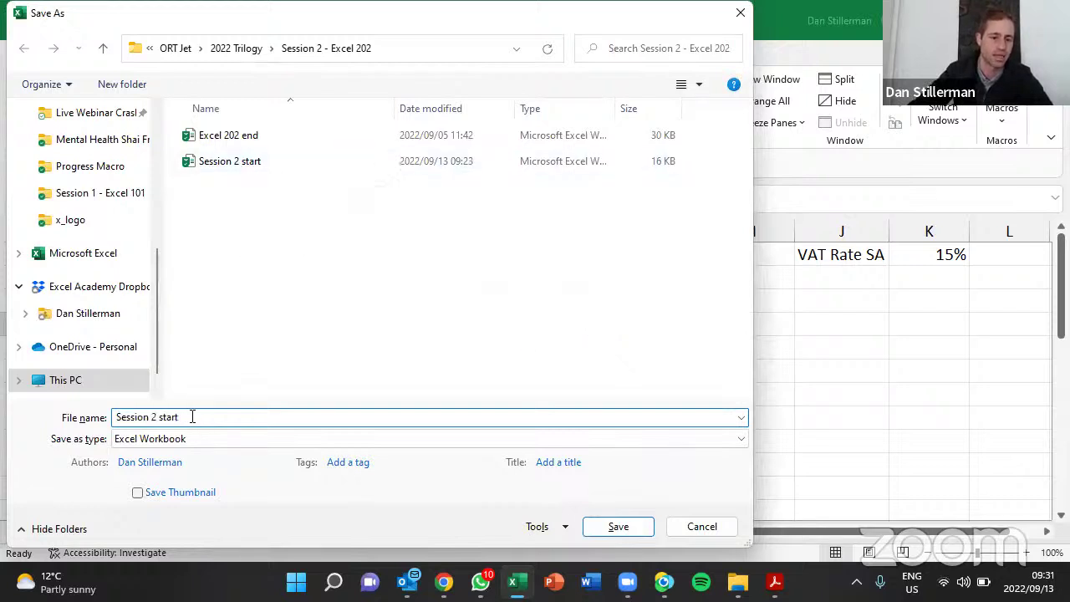
pyautogui.hotkey('ctrl', 'shift', 'Left')
pyautogui.write('in progress')
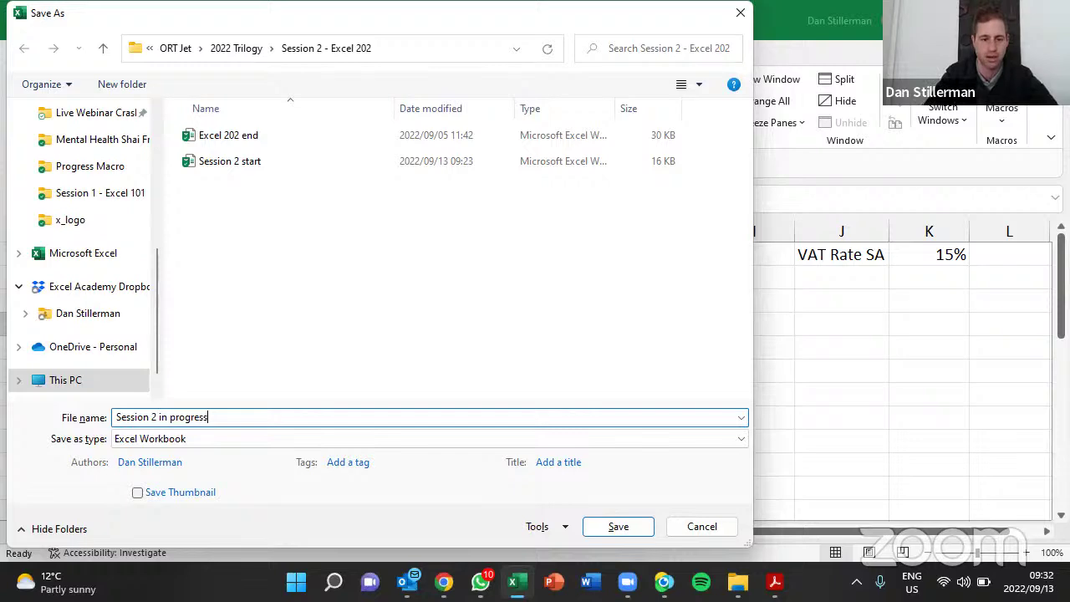
pyautogui.press('Return')
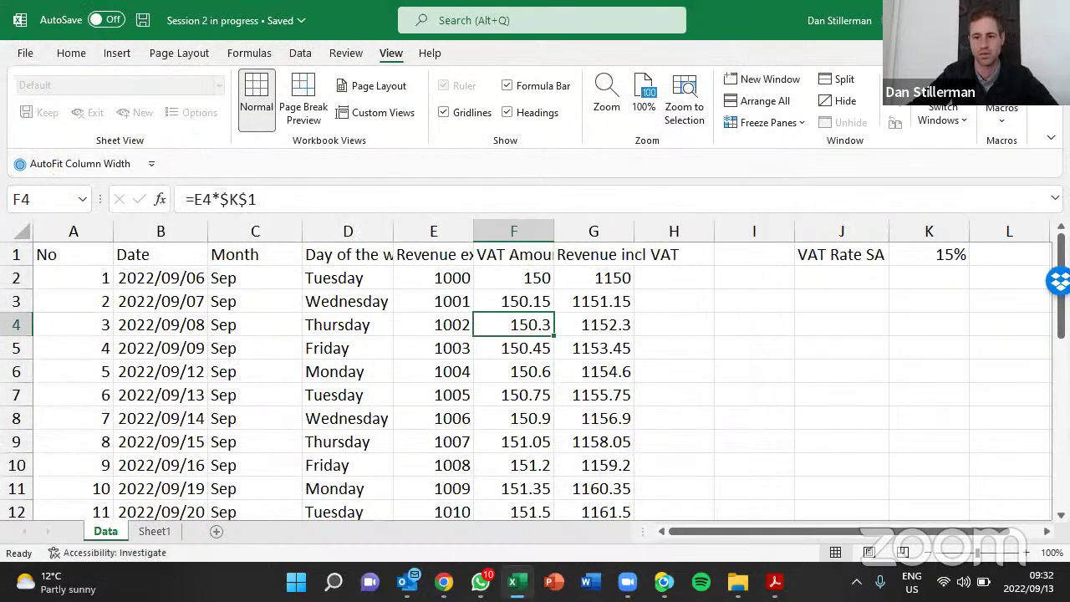
# Select D6 inside the data range and use Ctrl+T to start creating a table
pyautogui.click(1042, 127)
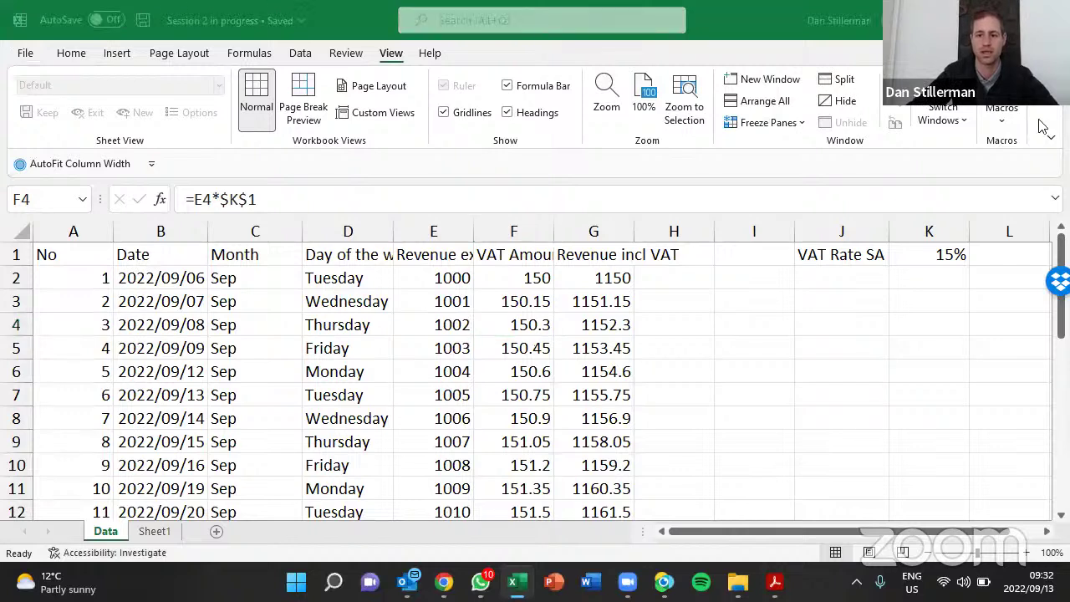
pyautogui.click(602, 371)
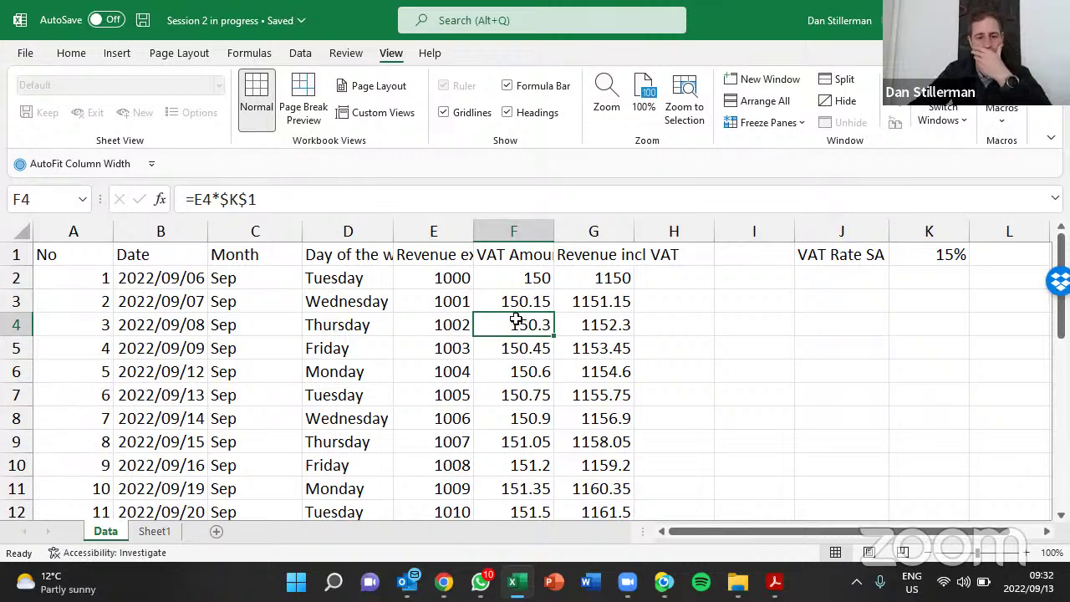
pyautogui.click(782, 343)
pyautogui.click(852, 364)
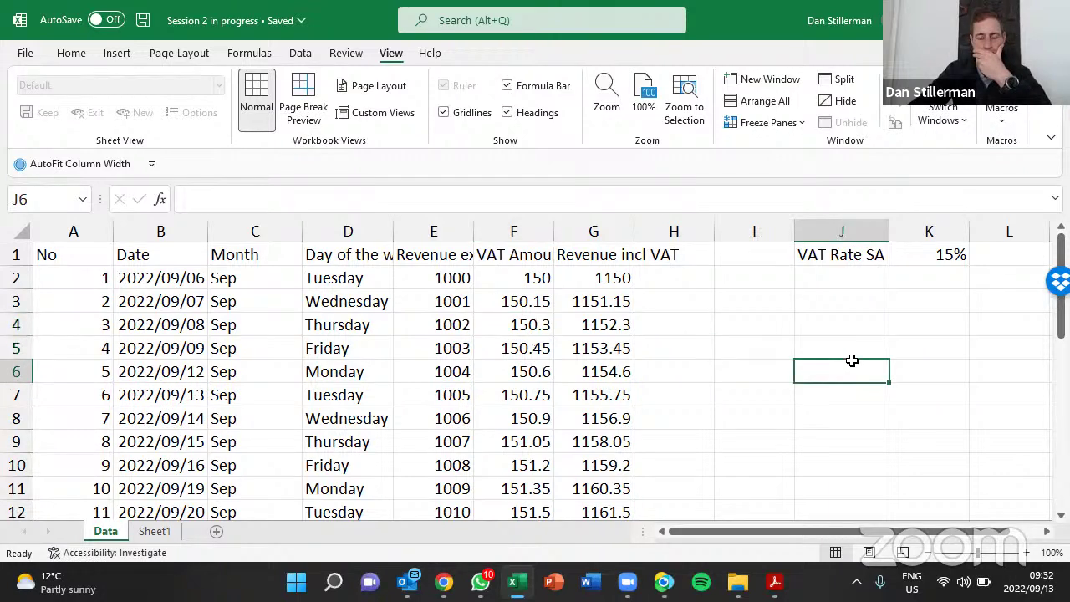
pyautogui.click(862, 410)
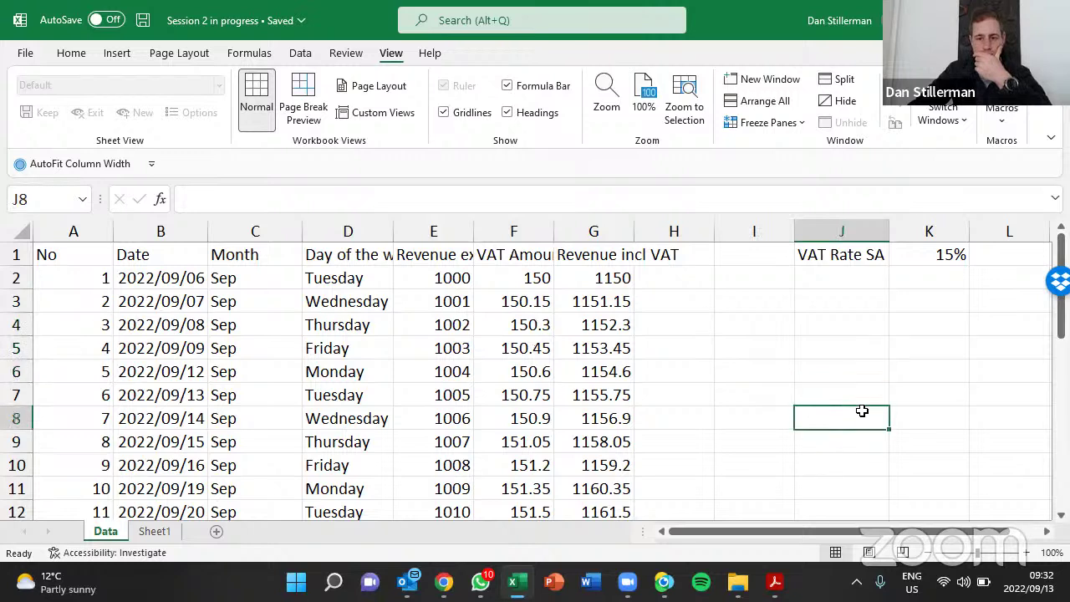
pyautogui.click(963, 363)
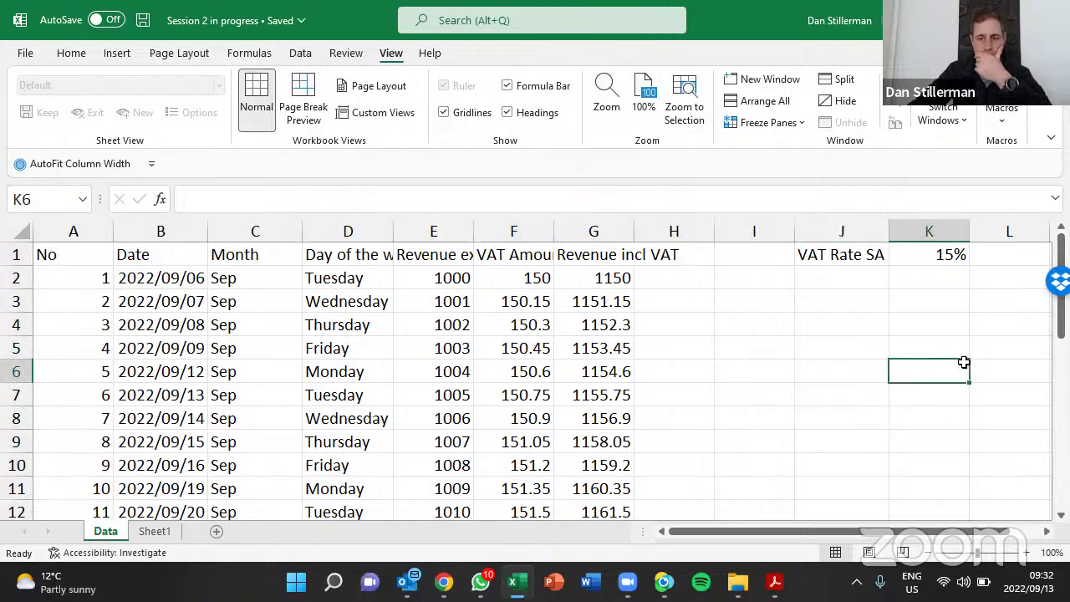
pyautogui.click(178, 386)
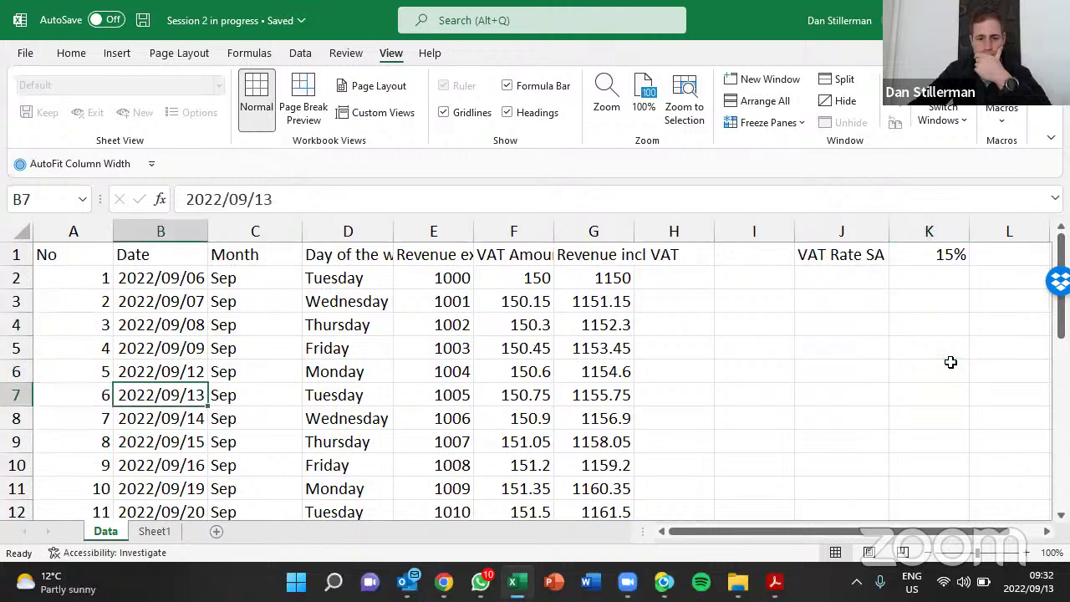
pyautogui.click(378, 365)
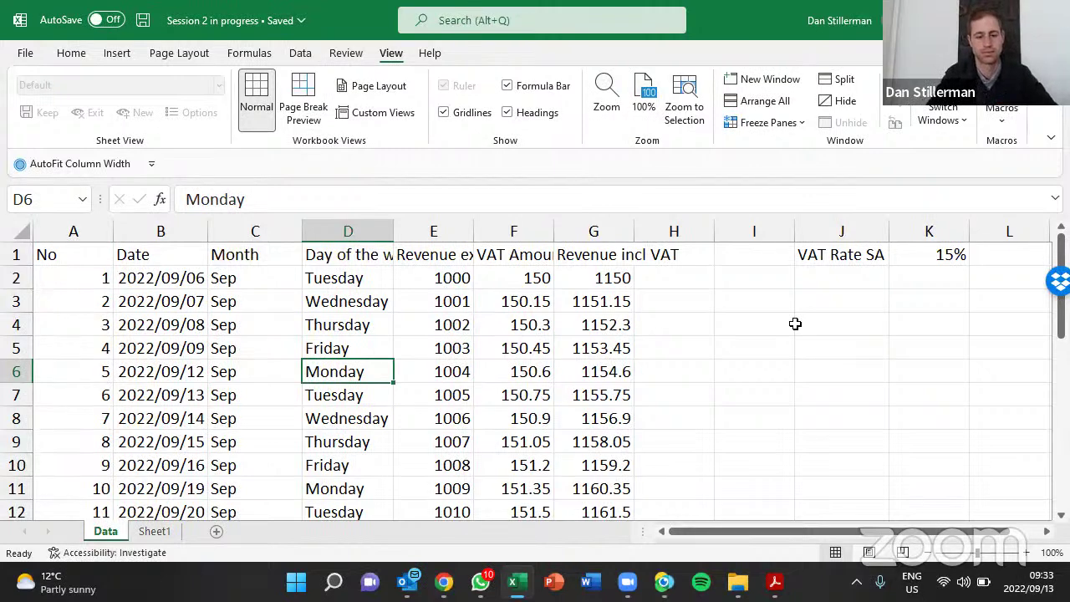
pyautogui.hotkey('ctrl', 't')
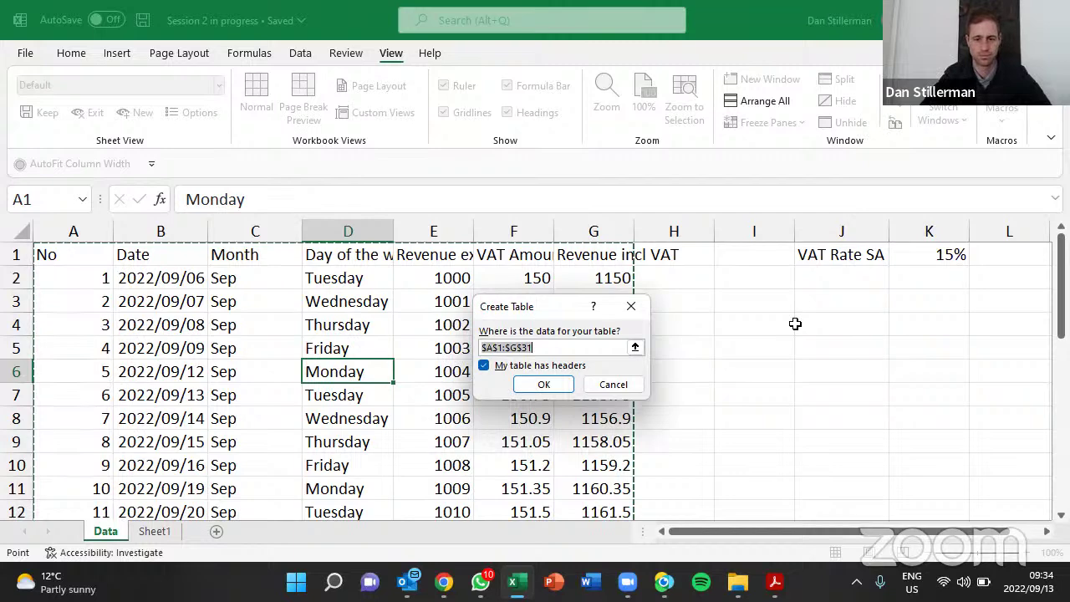
# Confirm Create Table with 'My table has headers' kept ticked
pyautogui.press('Return')
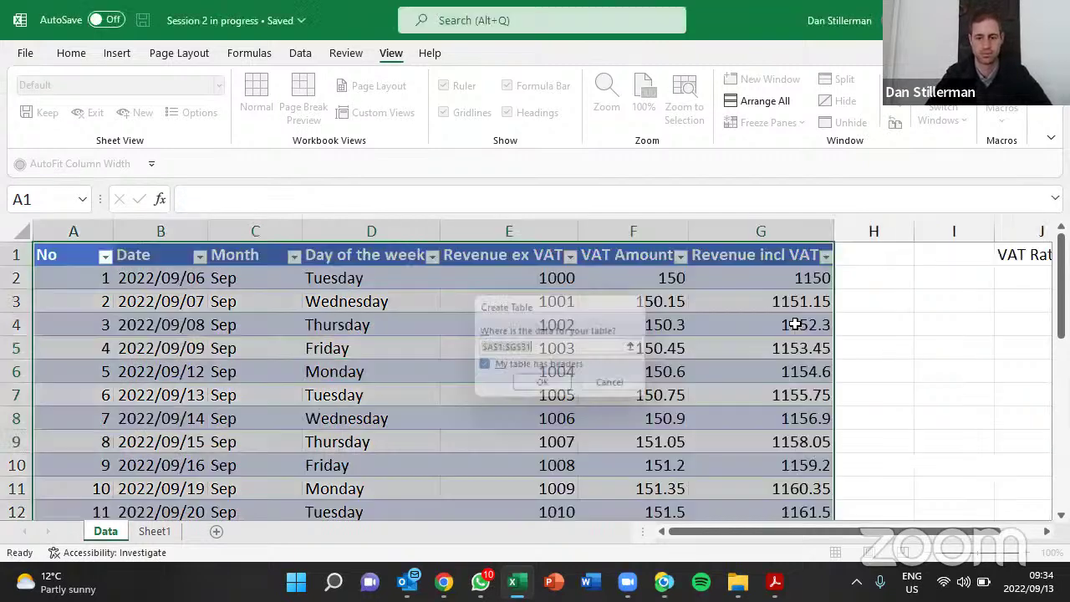
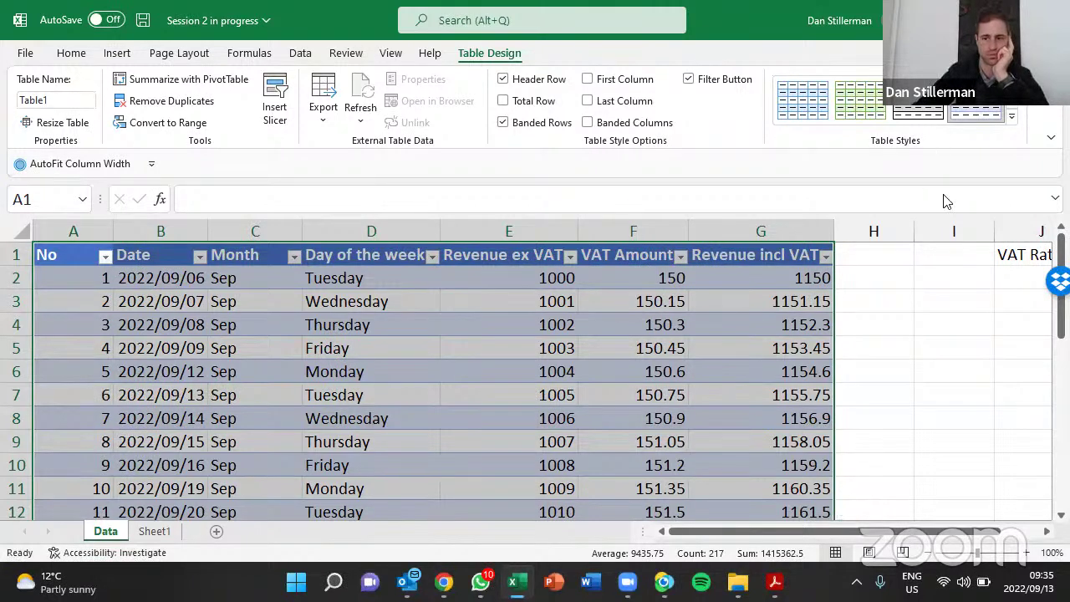
# Select the revenue cells 1005, 1015 and 1003, moving in and out of the table
pyautogui.click(477, 396)
pyautogui.scroll(-1, 477, 395)
pyautogui.scroll(-3, 478, 395)
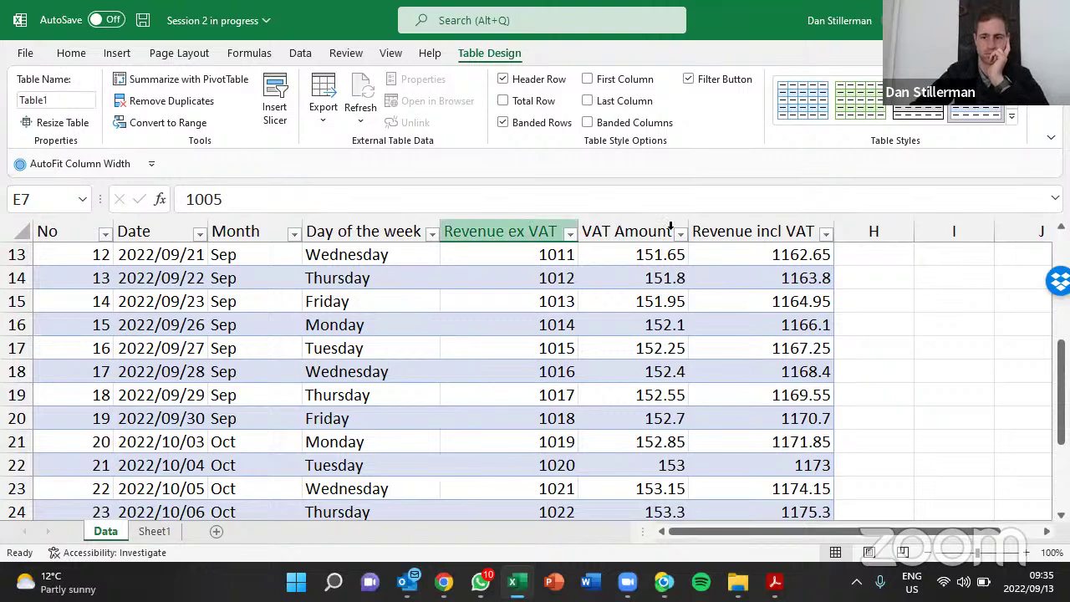
pyautogui.press('Right')
pyautogui.press('Right')
pyautogui.press('Right')
pyautogui.press('Right')
pyautogui.press('Down')
pyautogui.press('Down')
pyautogui.press('Down')
pyautogui.press('Down')
pyautogui.press('Down')
pyautogui.press('Down')
pyautogui.press('Down')
pyautogui.press('Down')
pyautogui.press('Down')
pyautogui.press('Down')
pyautogui.press('Down')
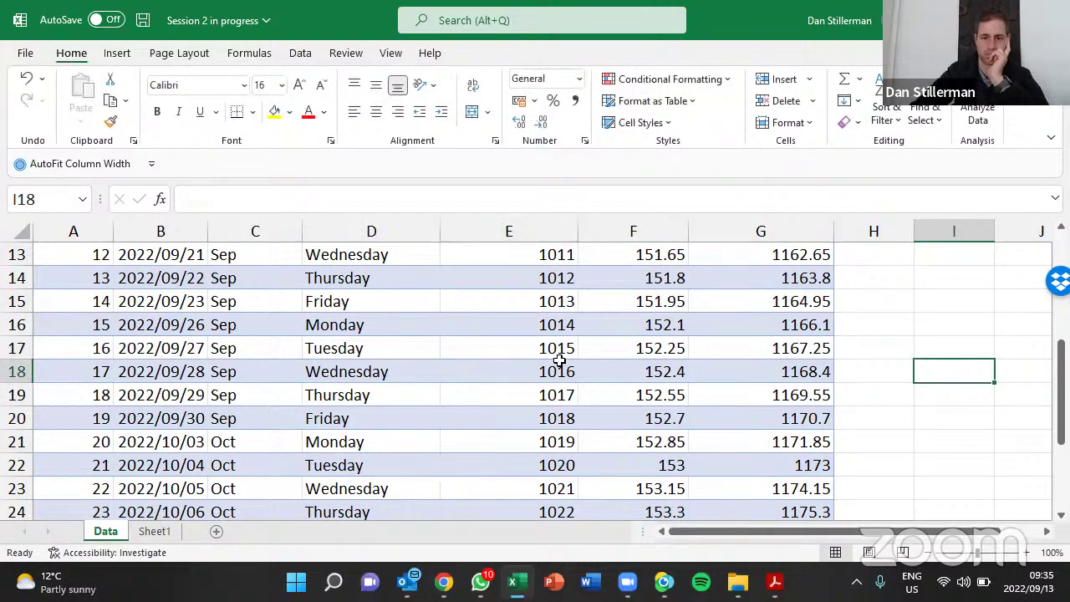
pyautogui.click(513, 357)
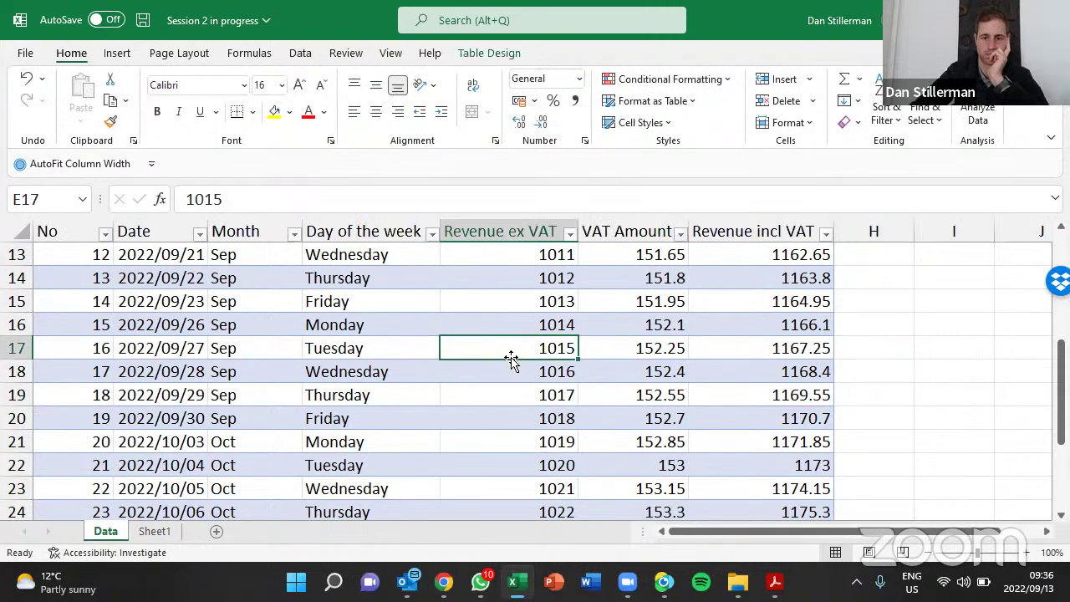
pyautogui.scroll(-2, 512, 359)
pyautogui.scroll(1, 511, 359)
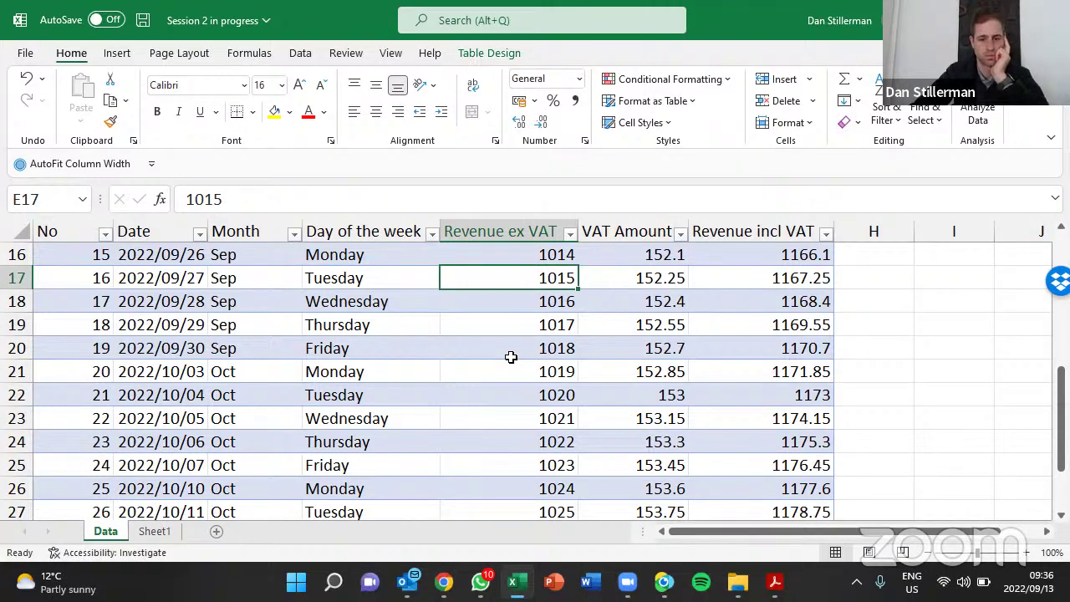
pyautogui.scroll(2, 511, 357)
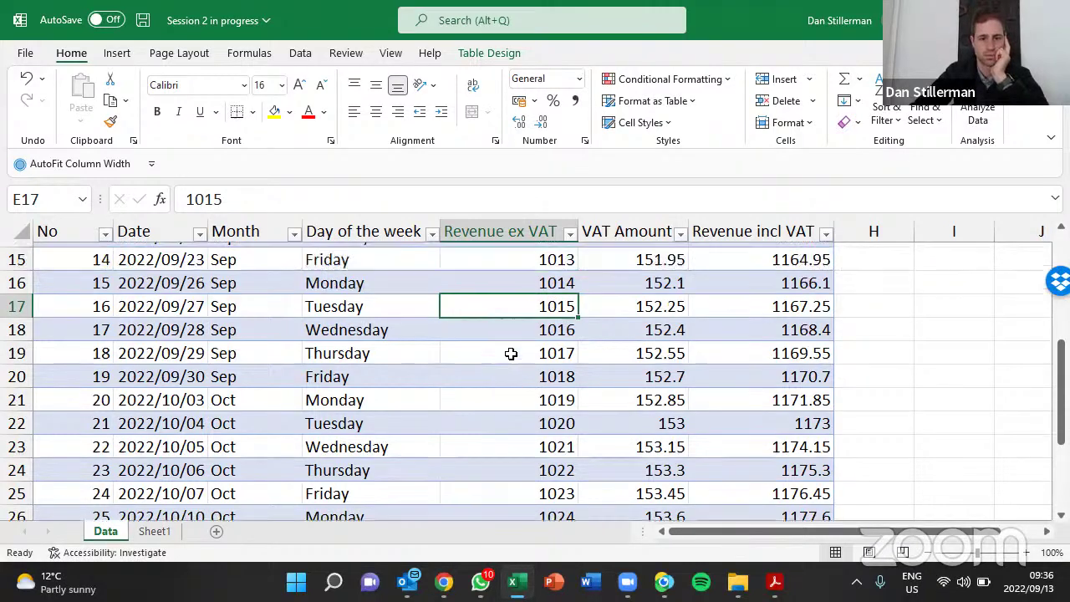
pyautogui.scroll(3, 511, 352)
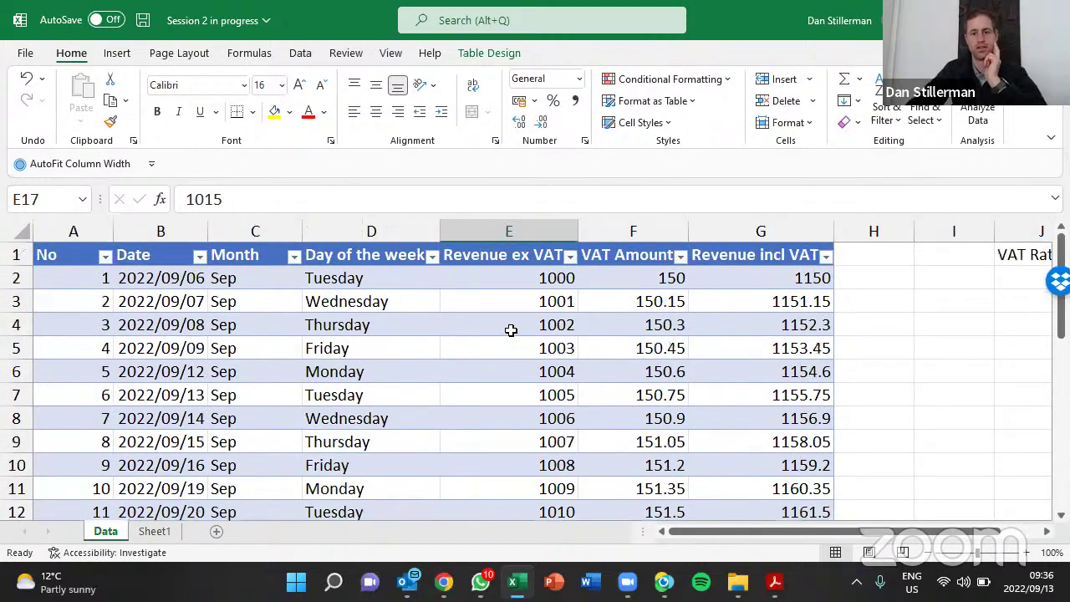
pyautogui.click(533, 349)
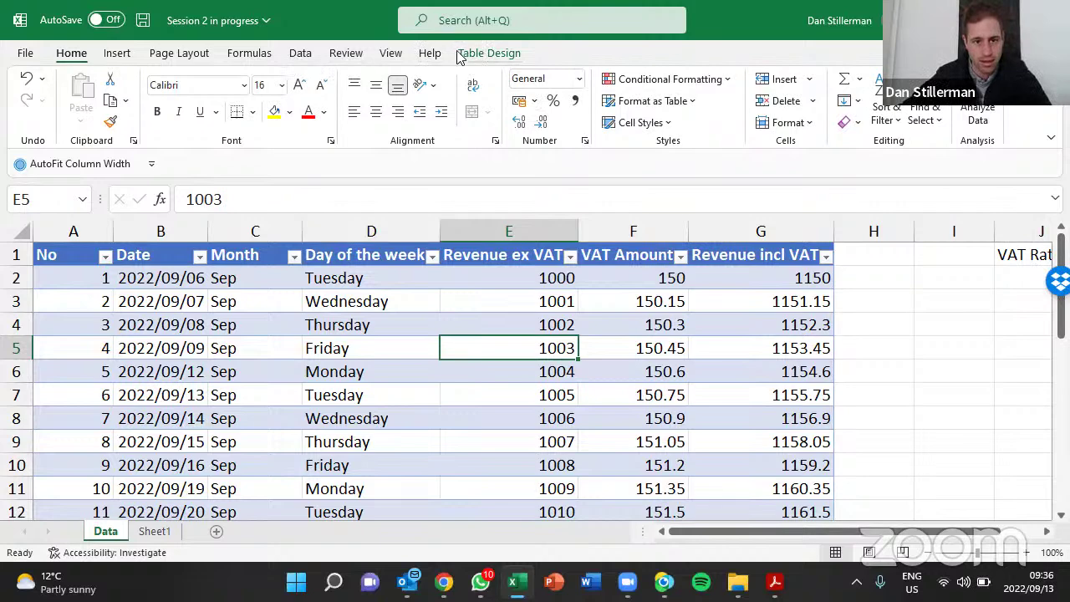
# Check the Revenue incl VAT formula in G11 and show the Table Design tab
pyautogui.click(487, 55)
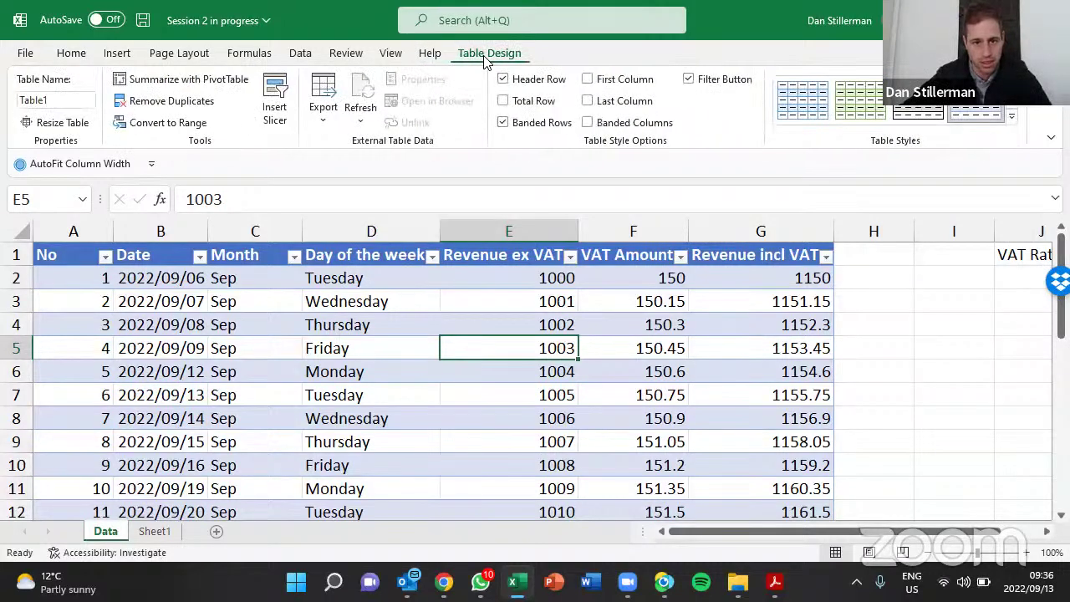
pyautogui.click(933, 318)
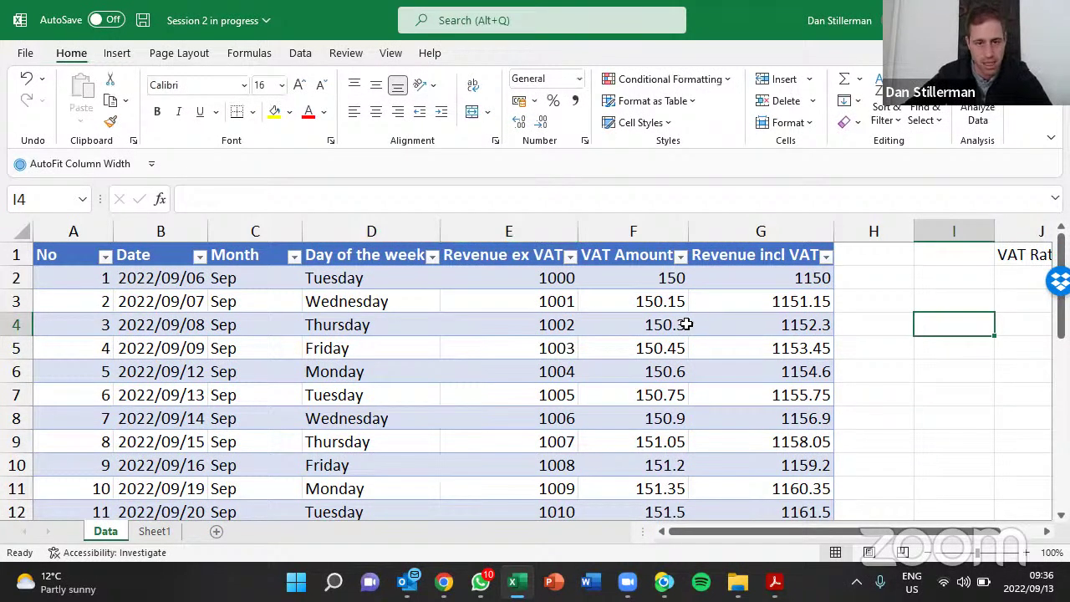
pyautogui.press('Down')
pyautogui.press('Down')
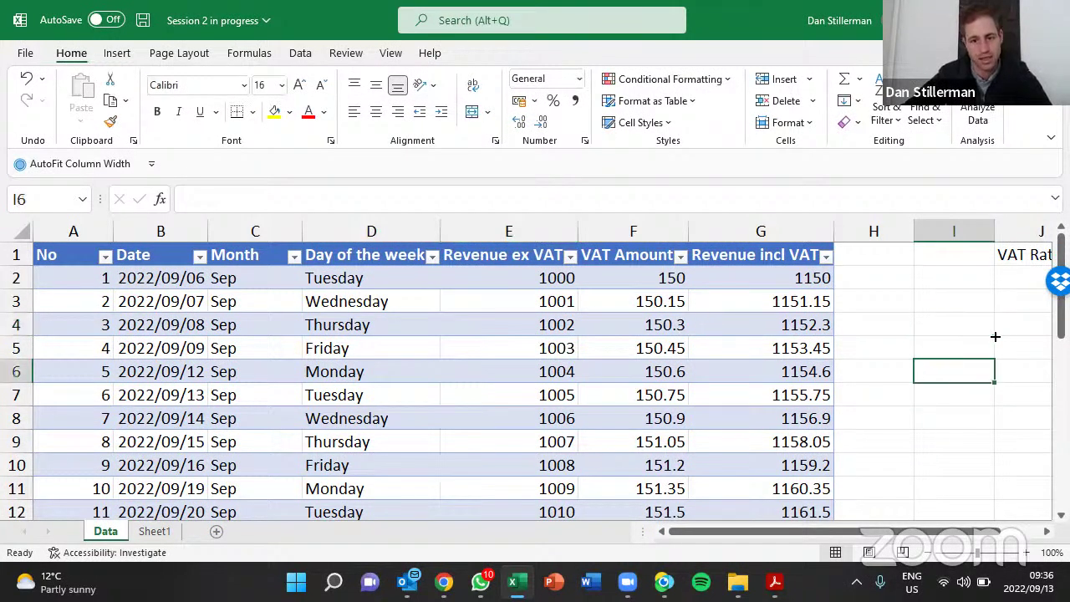
pyautogui.scroll(-2, 934, 375)
pyautogui.click(723, 356)
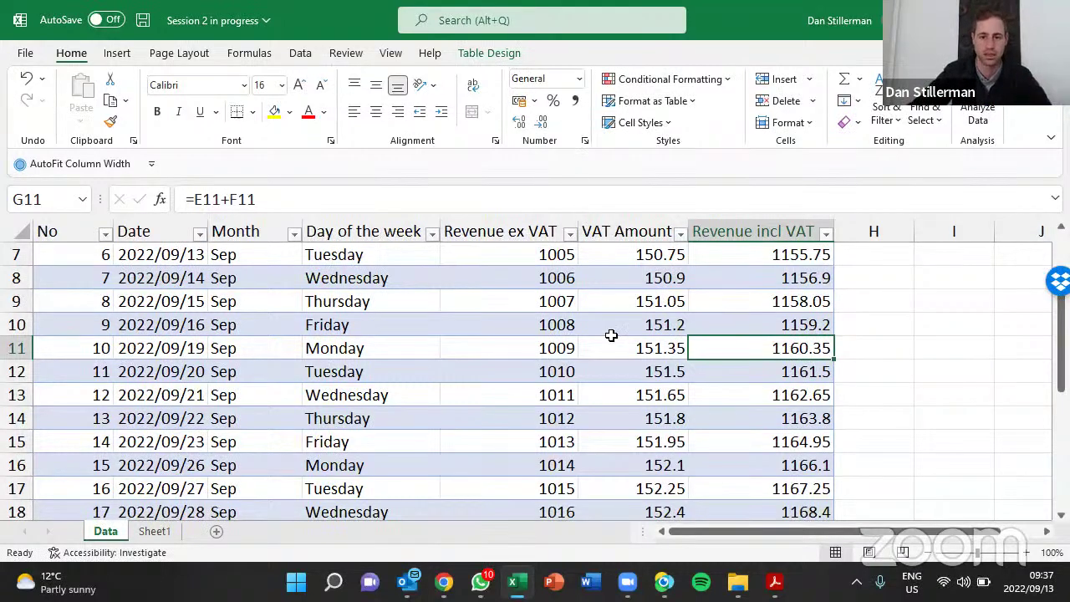
pyautogui.click(487, 53)
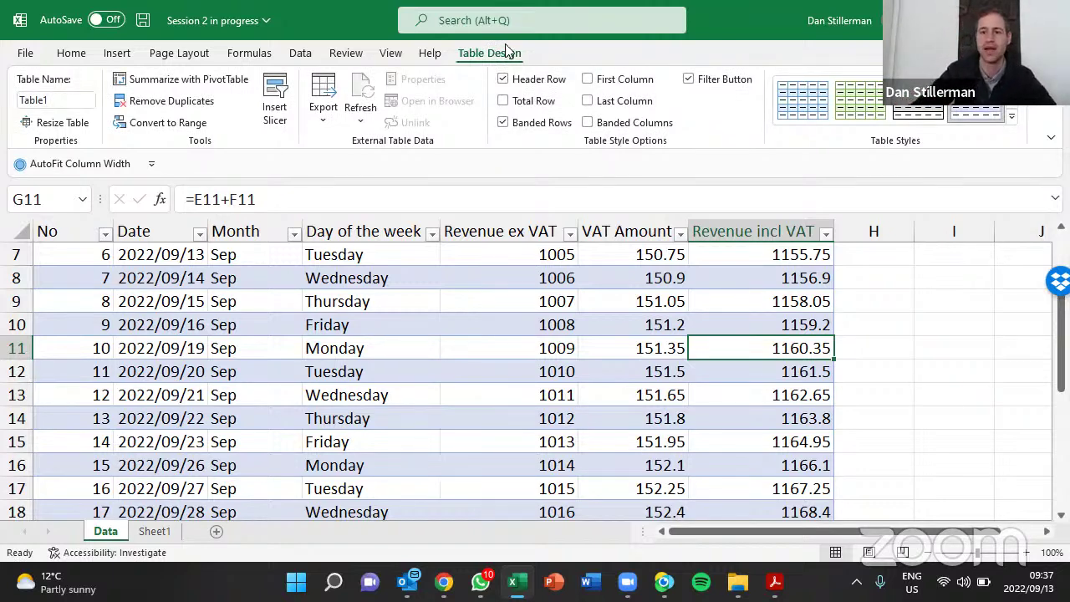
pyautogui.scroll(2, 618, 410)
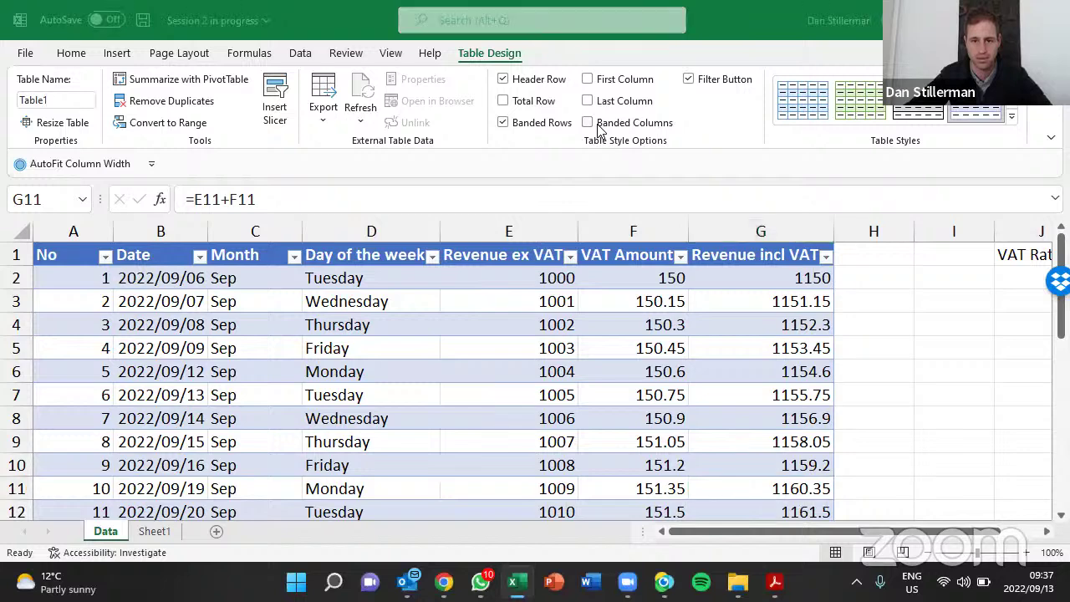
# Check the VAT Amount formula in F2, then toggle Banded Rows repeatedly, leaving them on
pyautogui.click(632, 278)
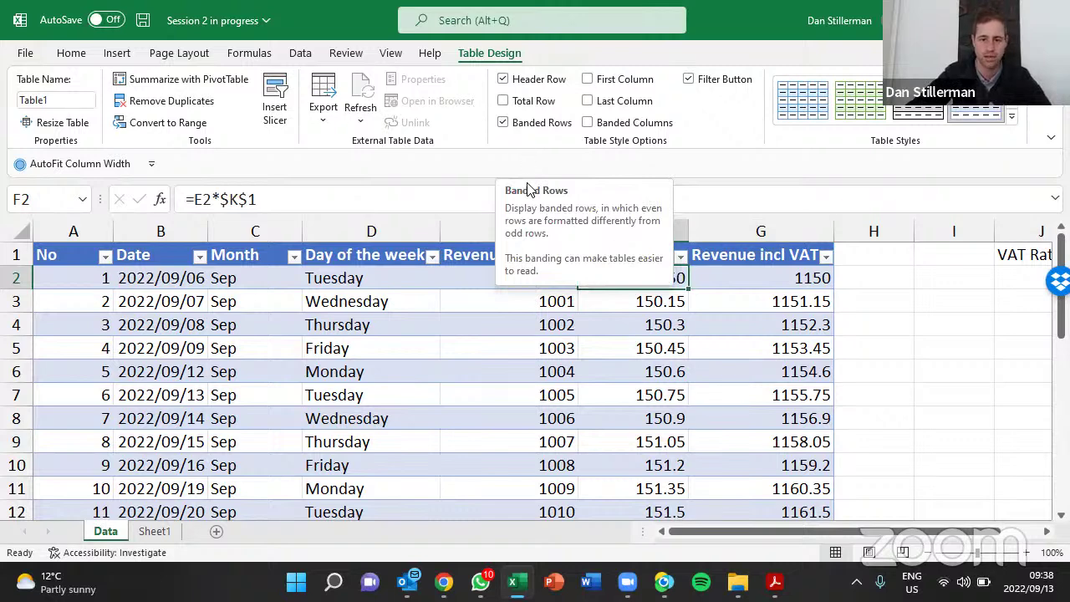
pyautogui.click(504, 123)
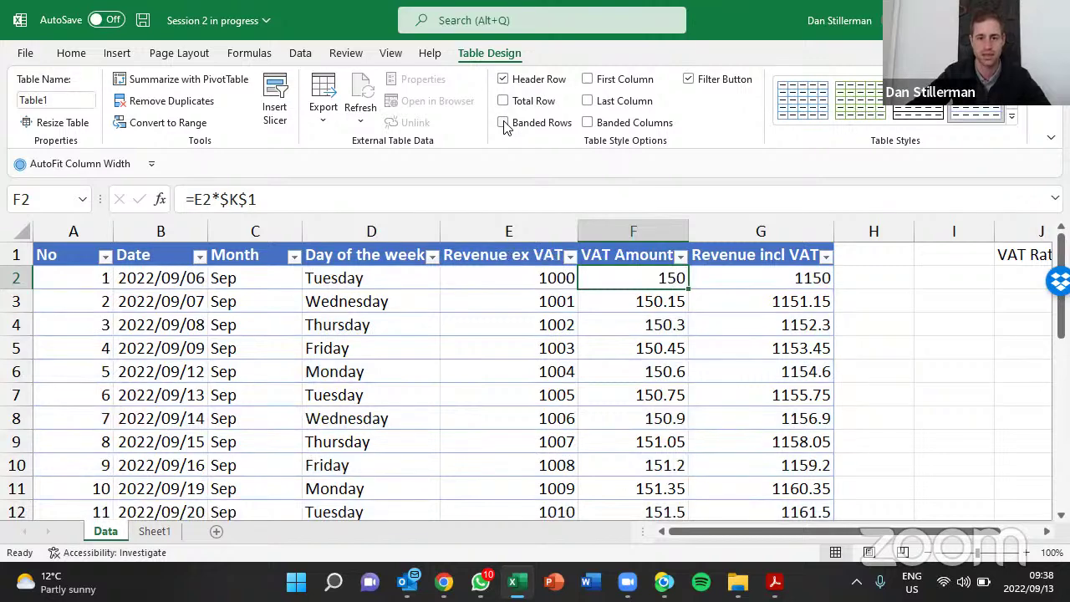
pyautogui.click(504, 123)
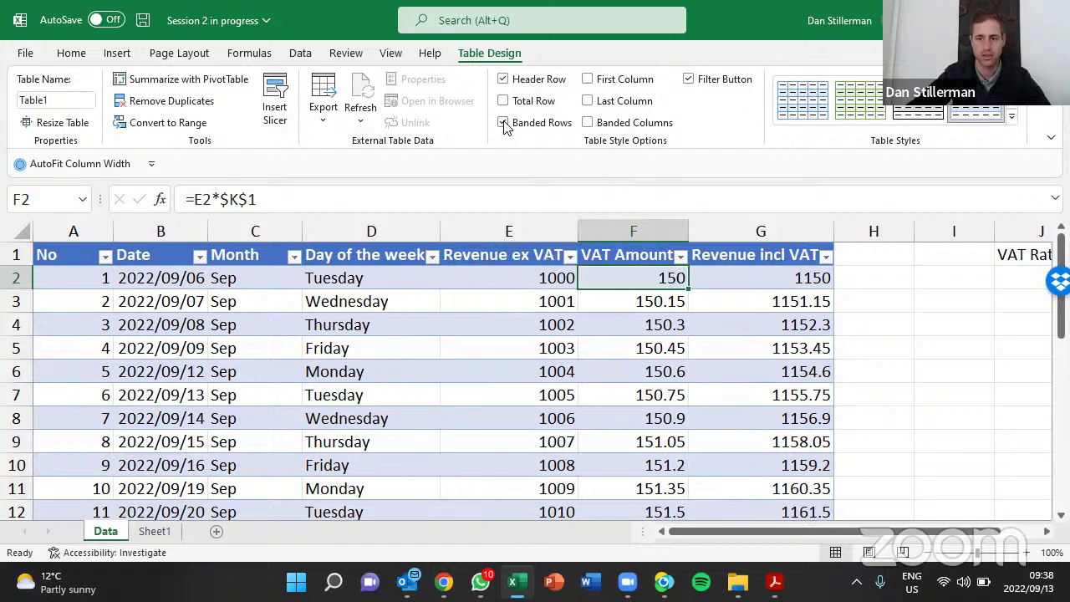
pyautogui.click(503, 123)
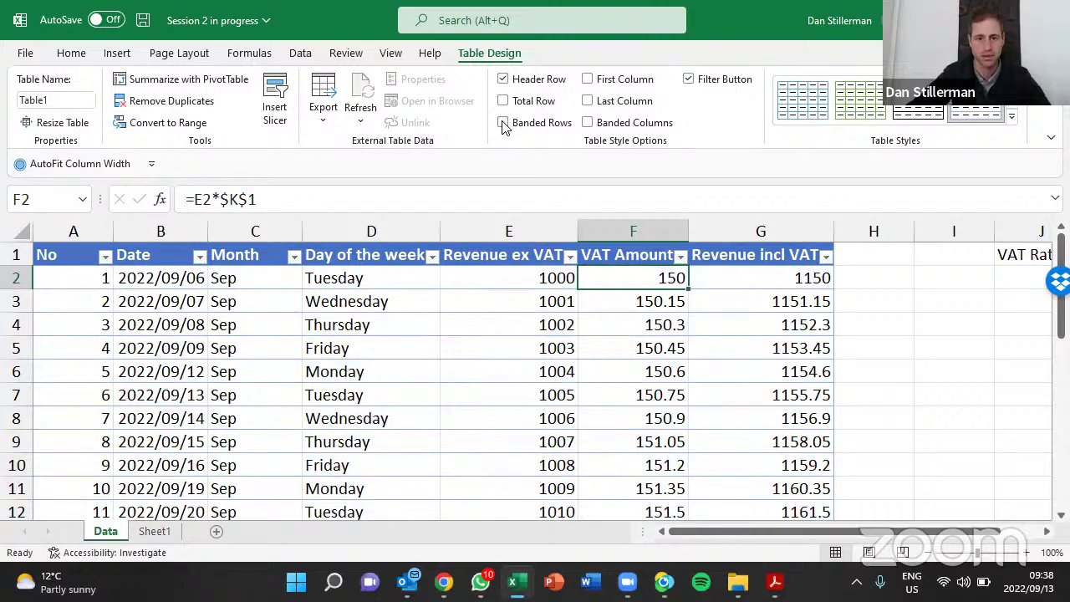
pyautogui.click(503, 122)
pyautogui.click(503, 123)
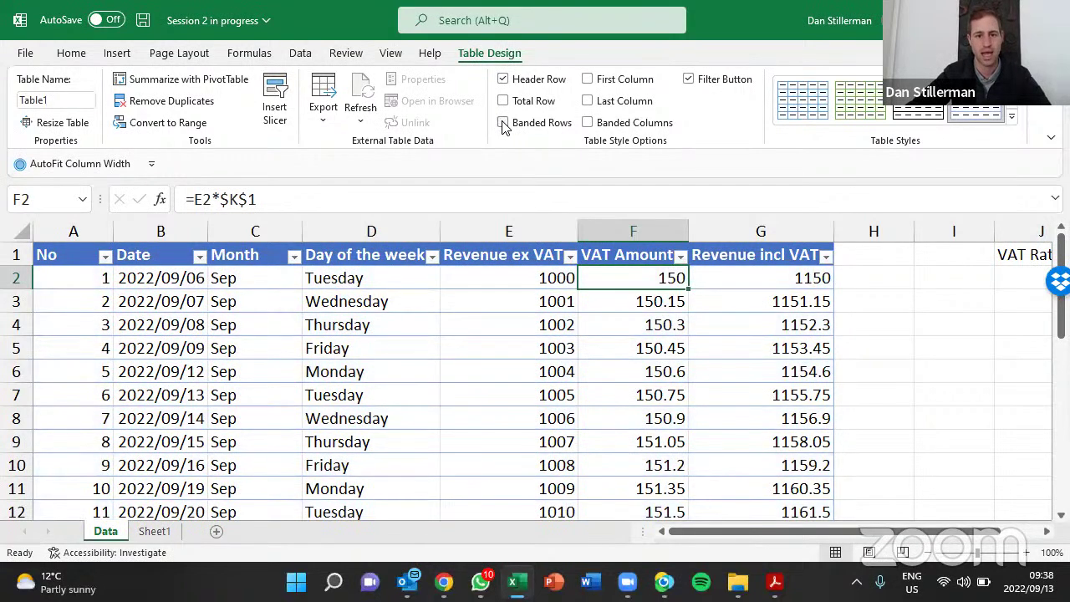
pyautogui.click(504, 123)
pyautogui.click(504, 123)
pyautogui.click(503, 123)
# Try Banded Columns, First Column, Last Column and Header Row, leaving only Header Row on
pyautogui.click(588, 123)
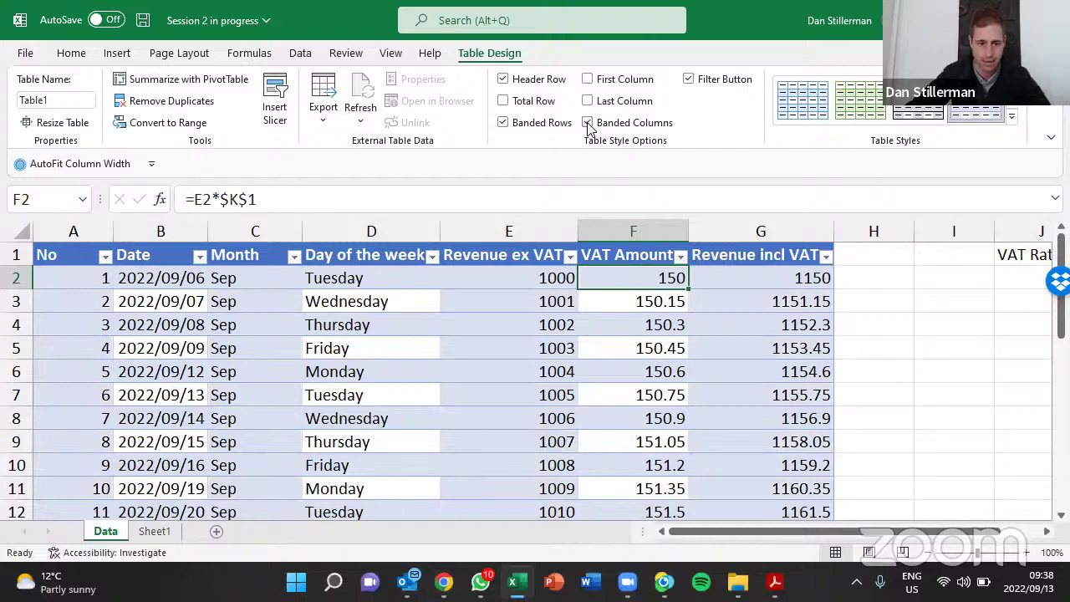
pyautogui.click(588, 123)
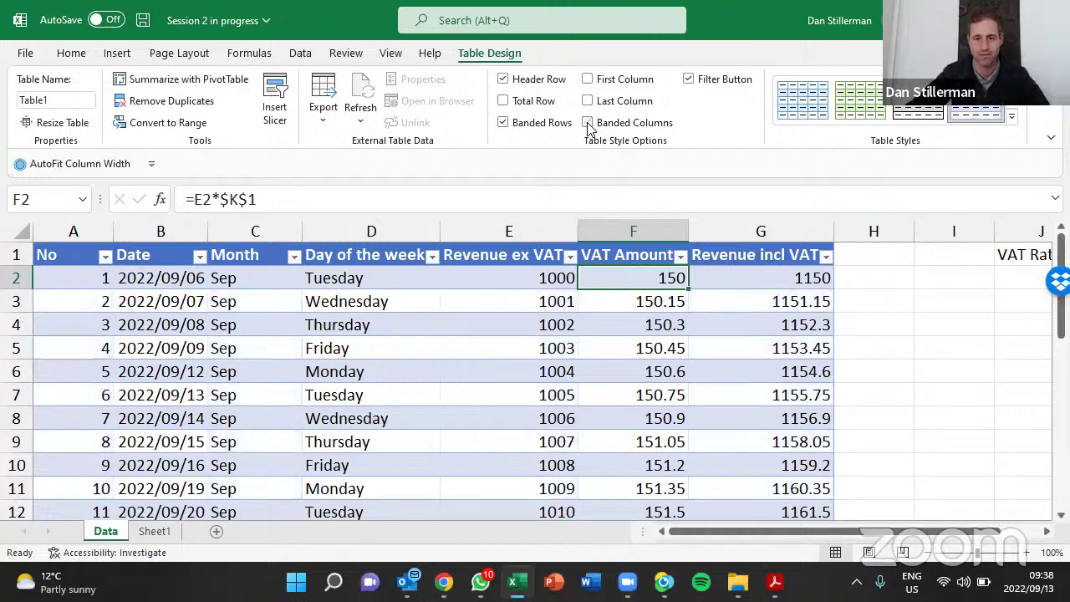
pyautogui.click(588, 123)
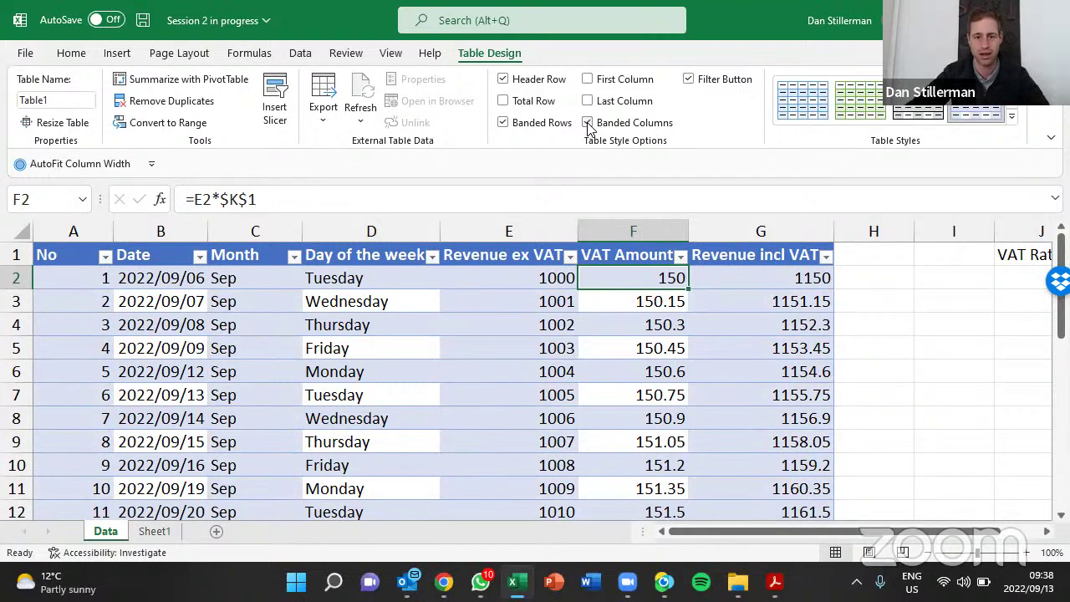
pyautogui.click(587, 123)
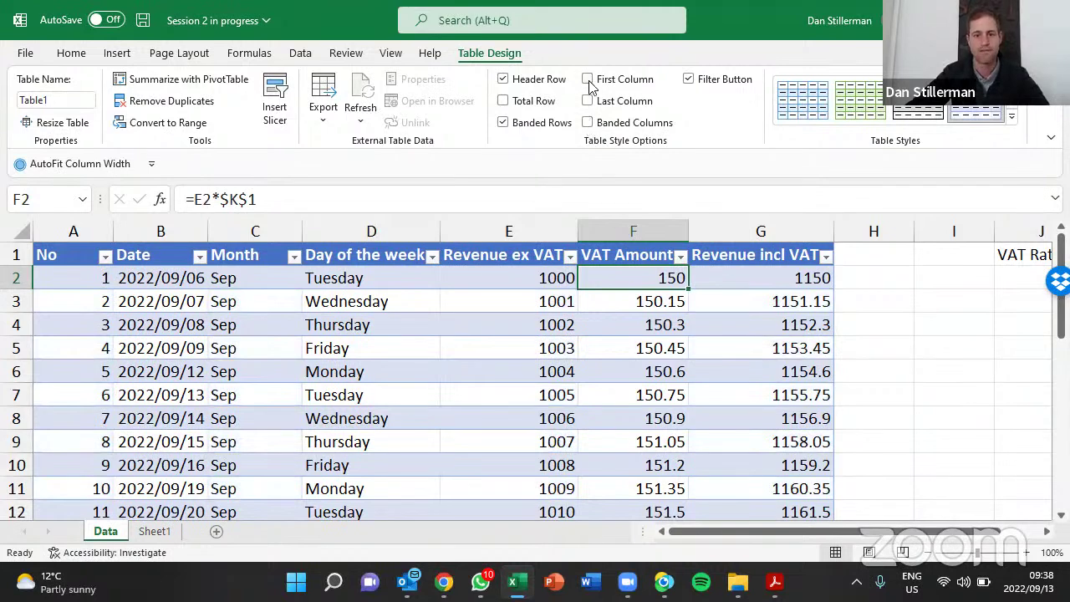
pyautogui.click(588, 81)
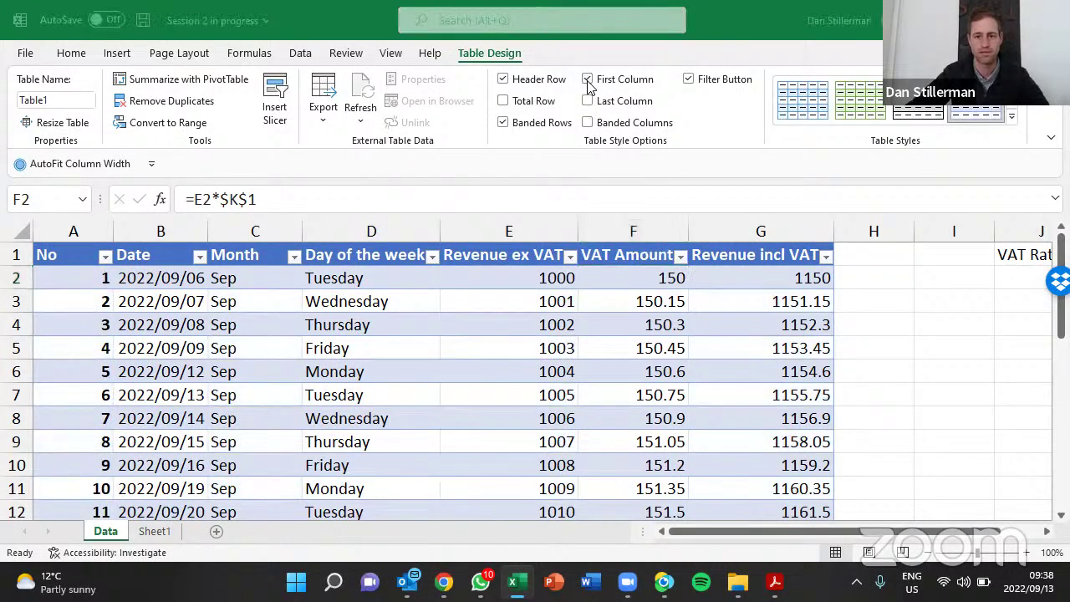
pyautogui.click(589, 101)
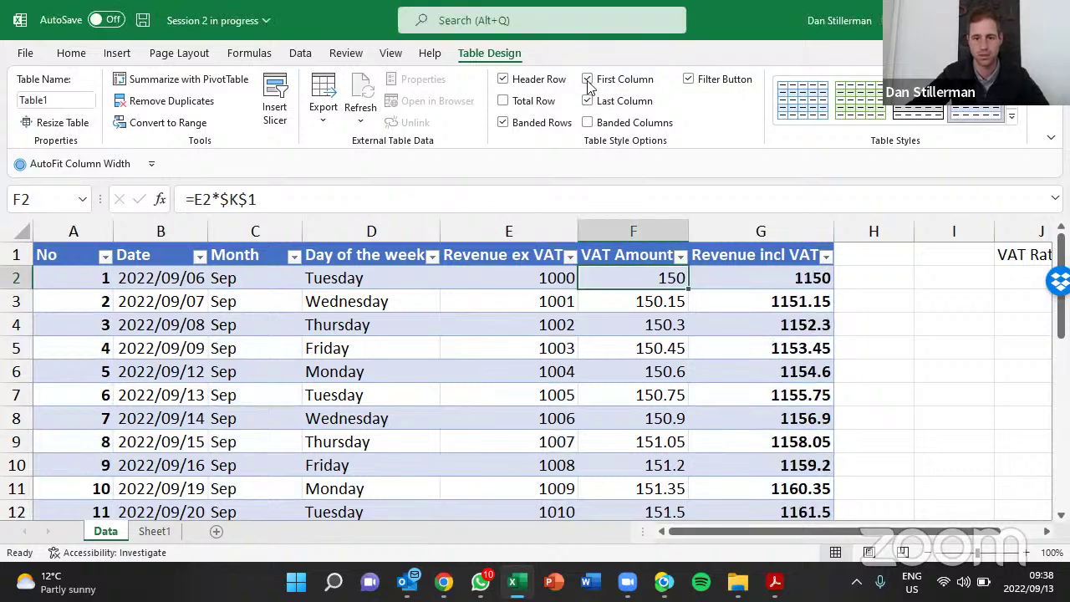
pyautogui.click(589, 102)
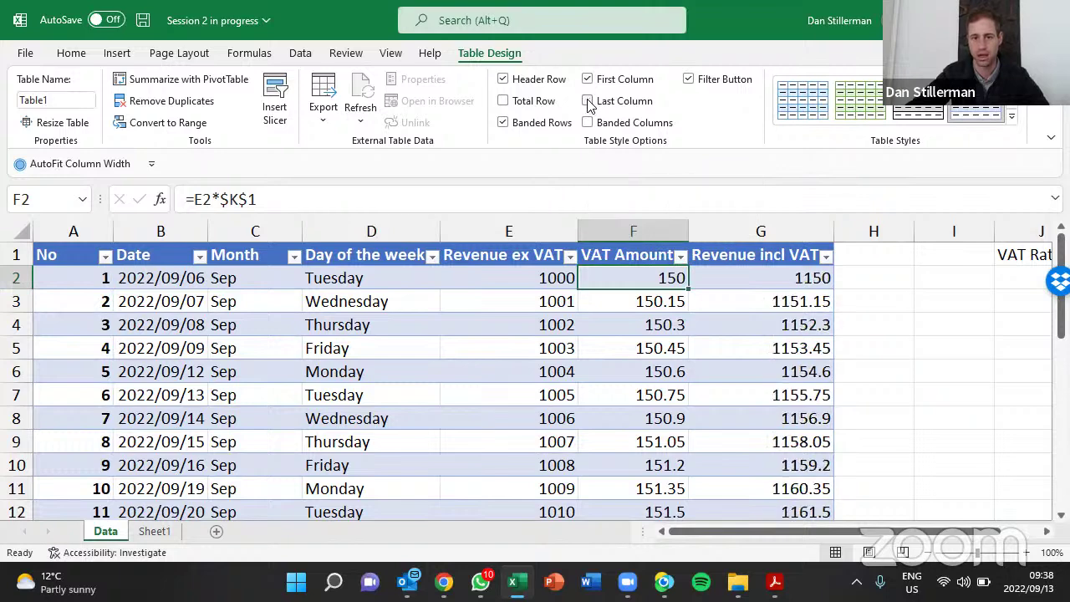
pyautogui.click(589, 81)
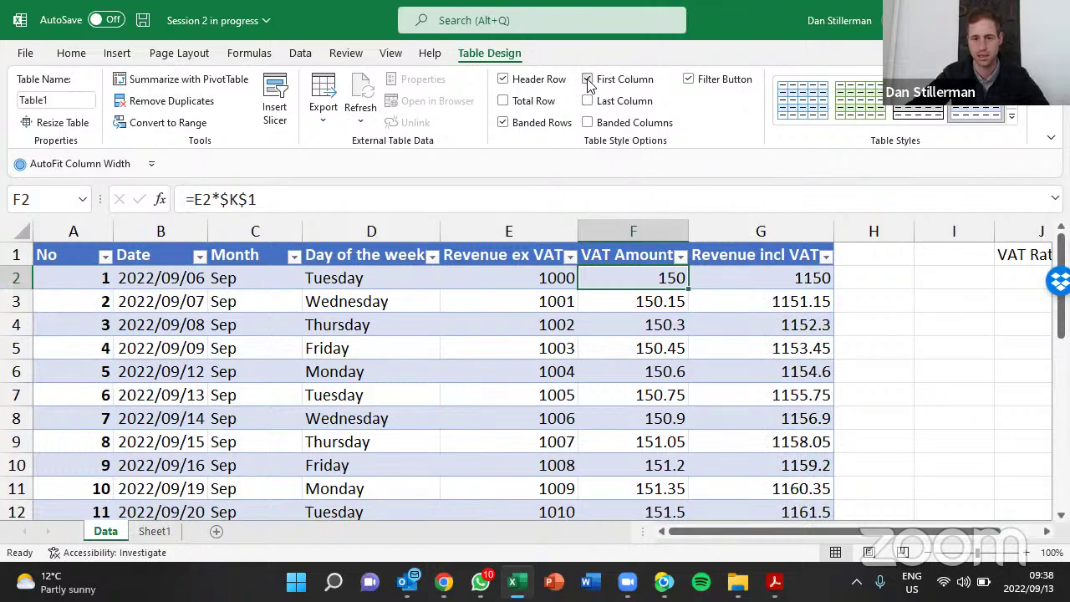
pyautogui.click(504, 80)
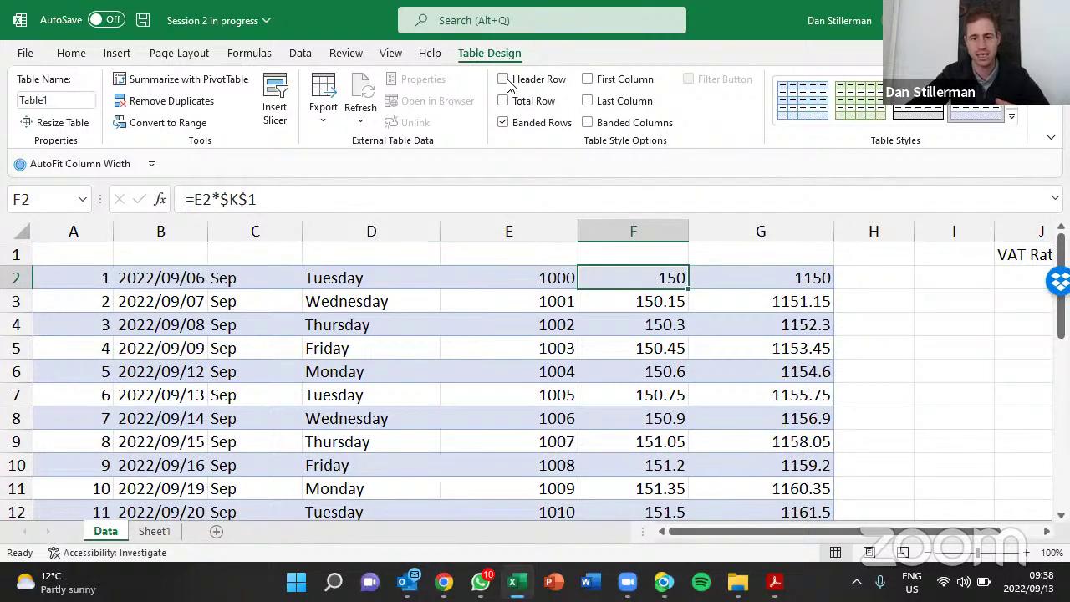
pyautogui.click(508, 83)
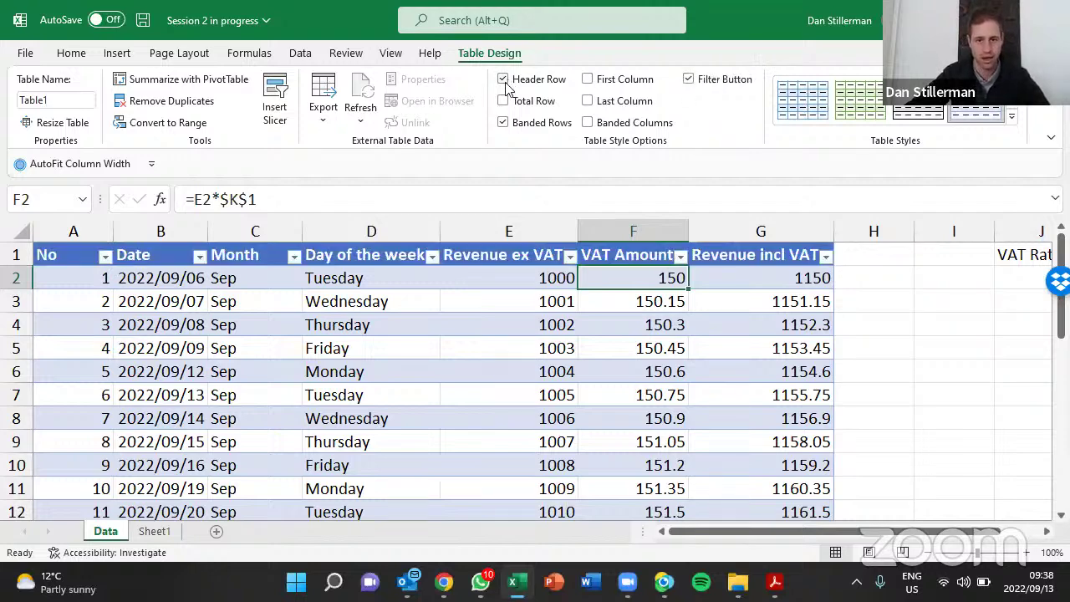
pyautogui.click(689, 80)
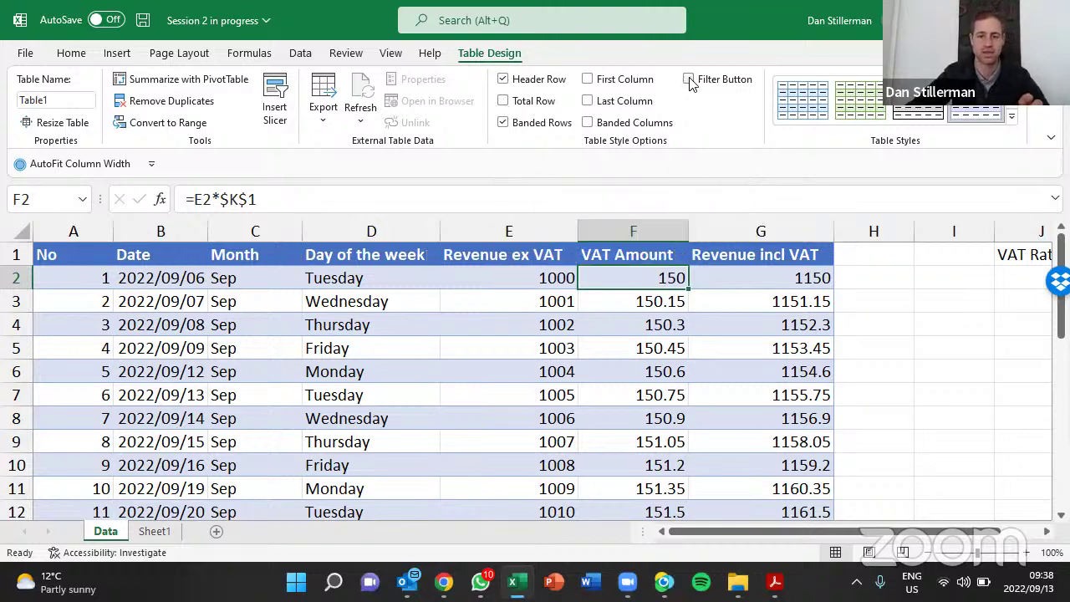
pyautogui.click(689, 81)
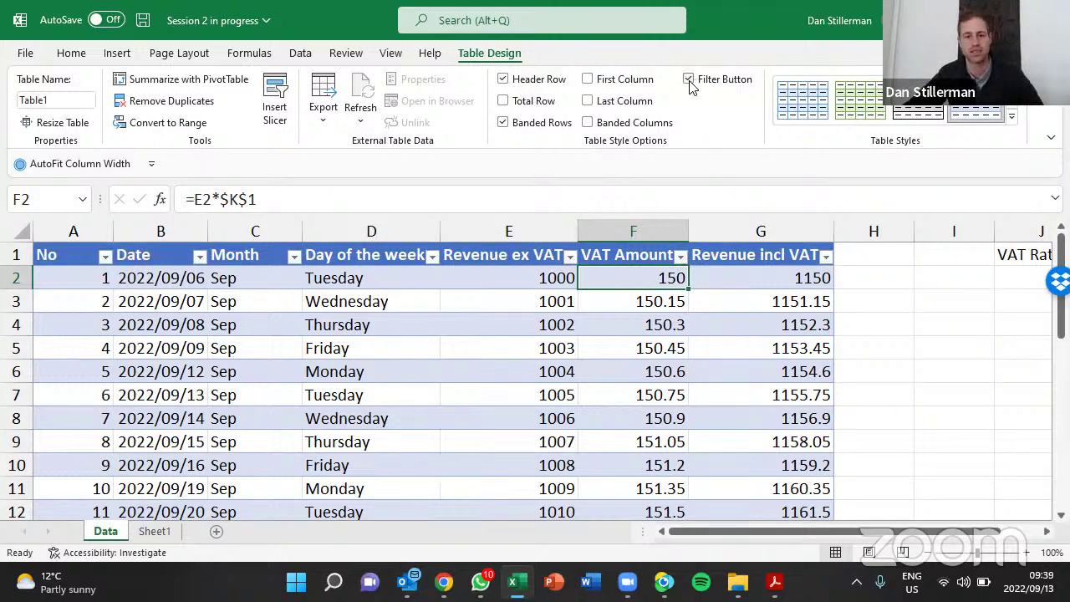
pyautogui.hotkey('alt', 'a')
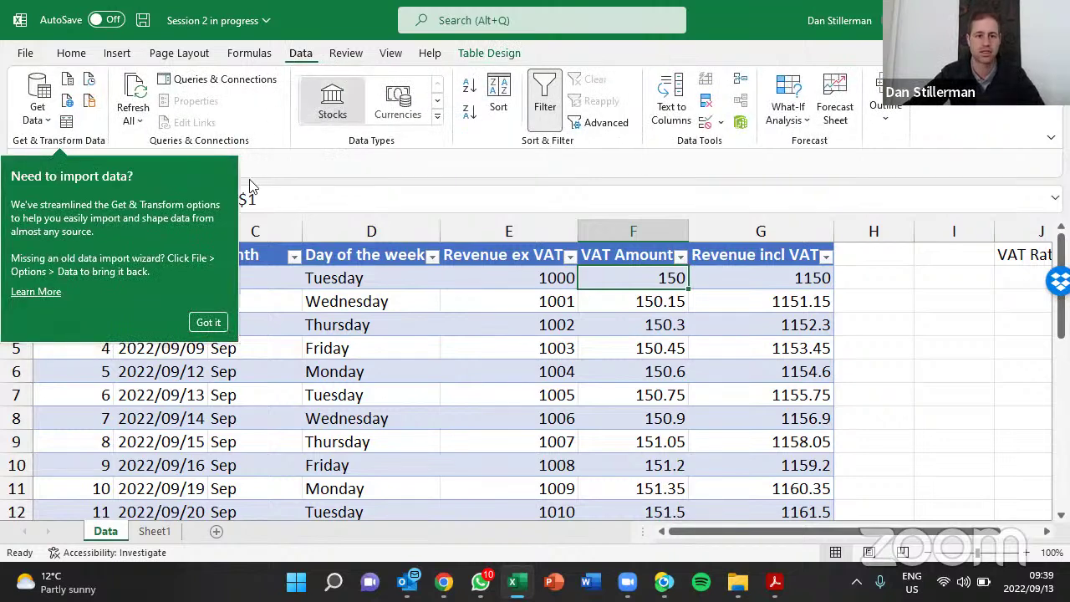
pyautogui.click(211, 325)
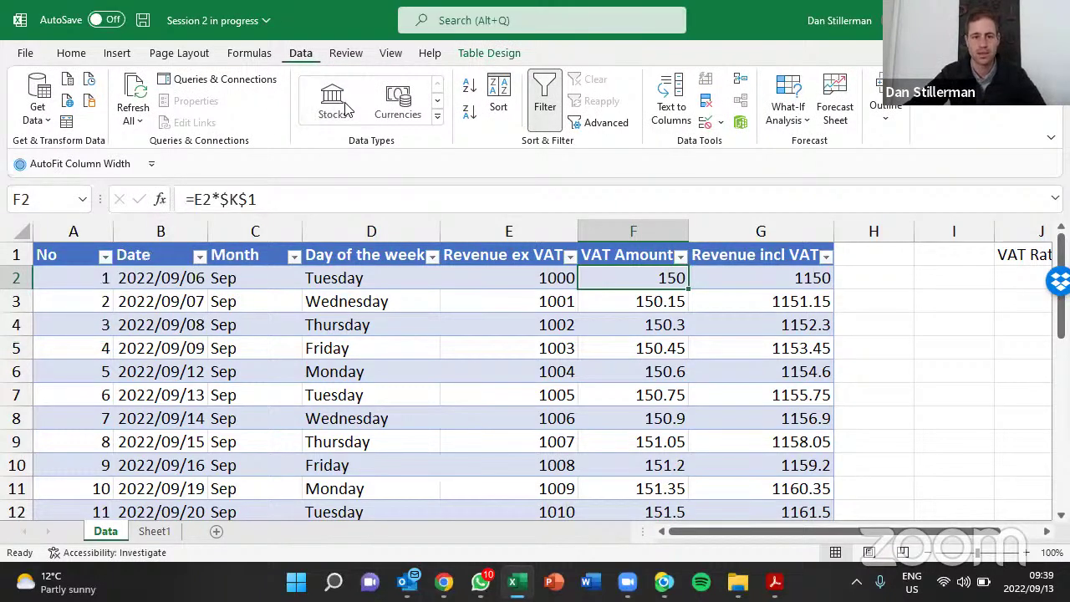
pyautogui.click(549, 106)
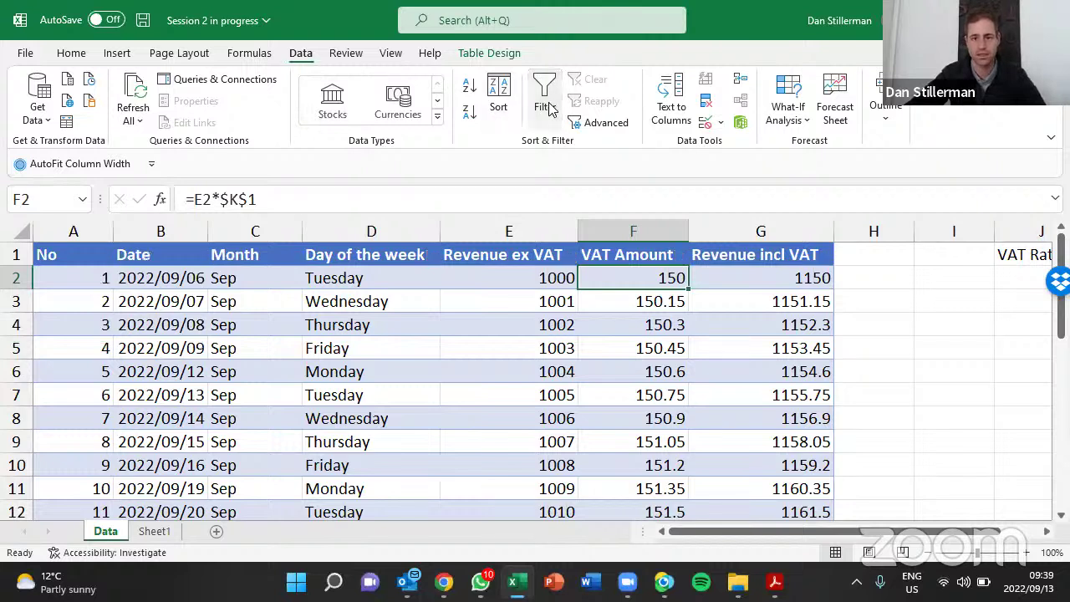
pyautogui.click(550, 106)
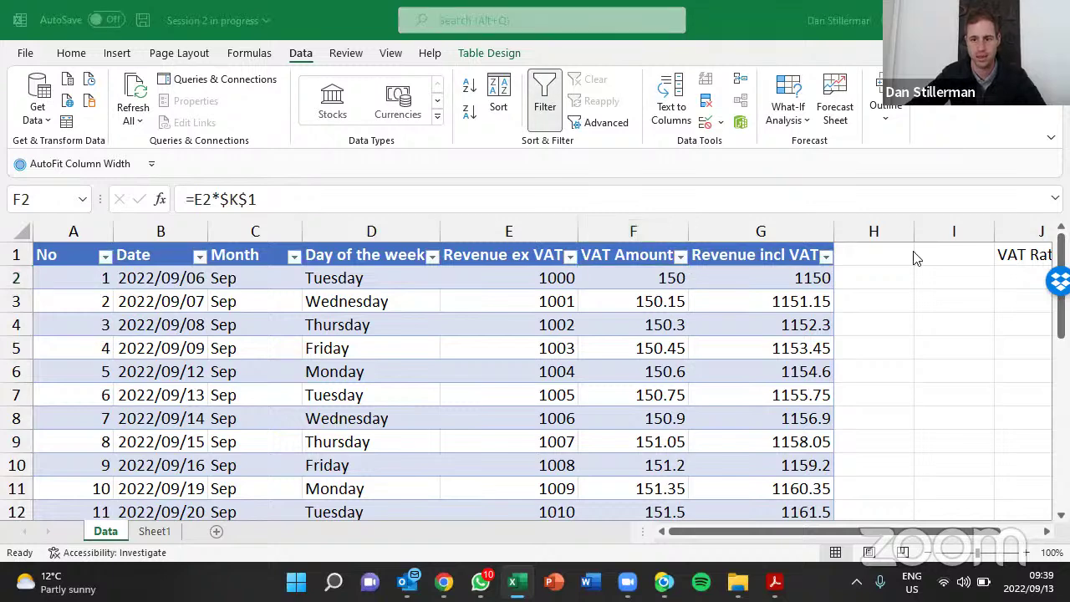
pyautogui.click(513, 61)
pyautogui.click(500, 57)
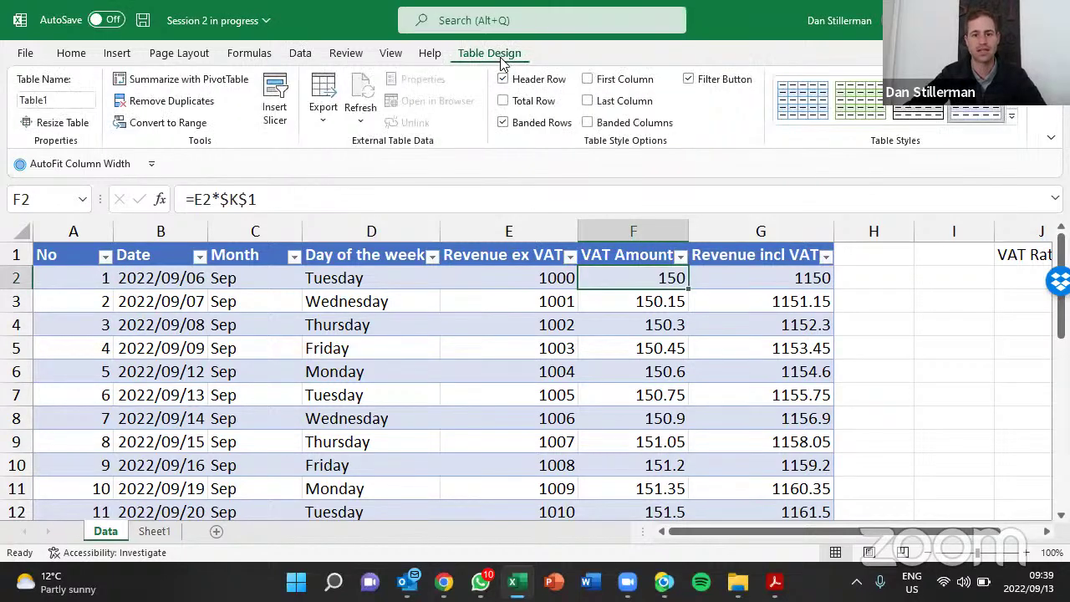
pyautogui.click(812, 376)
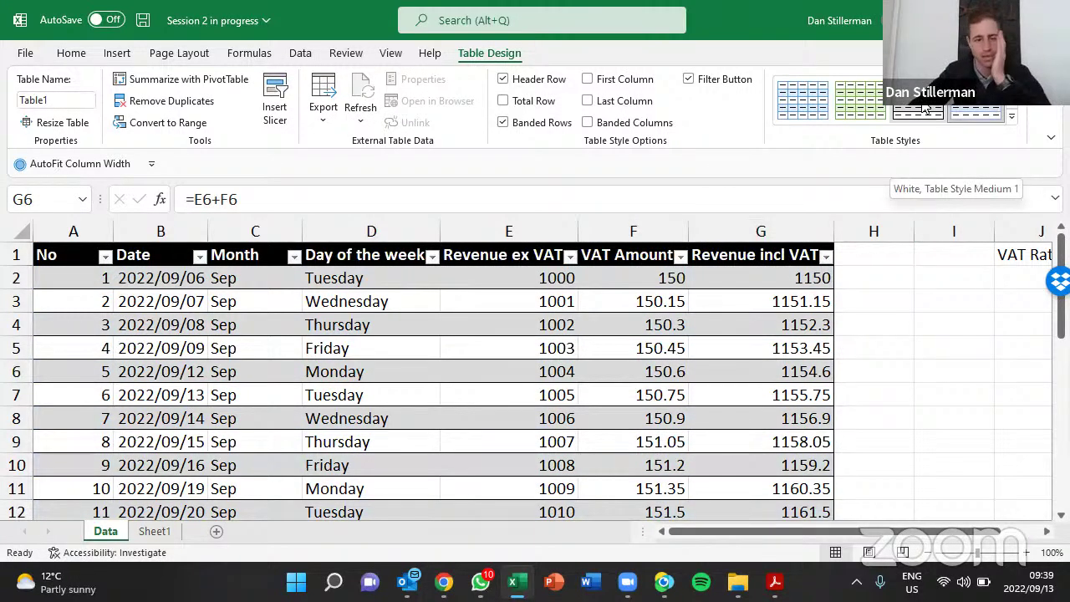
# Apply Orange, Table Style Medium 17 from the Table Styles gallery
pyautogui.click(1013, 118)
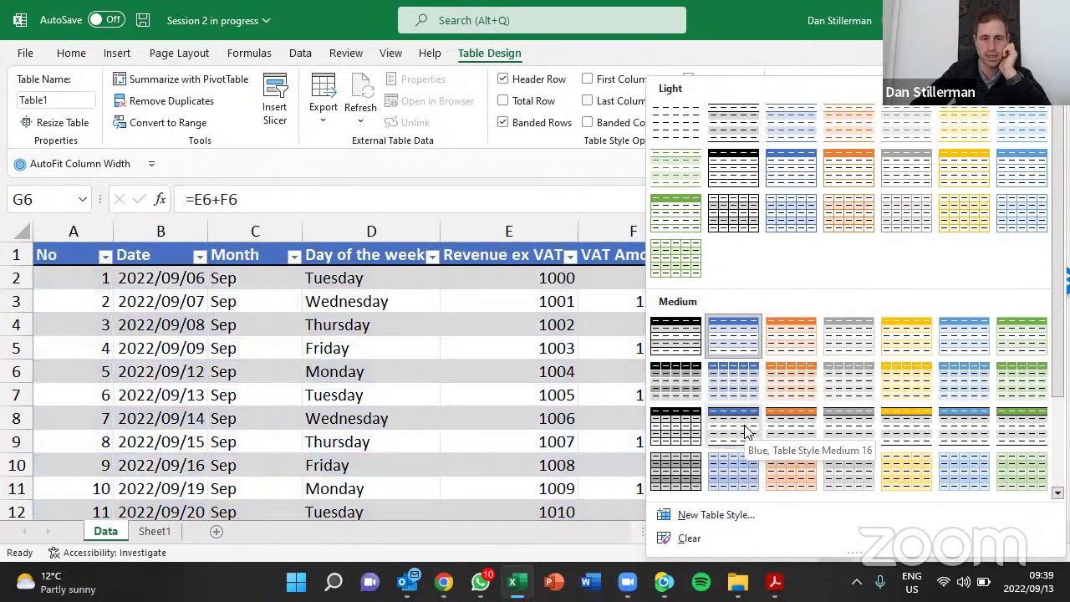
pyautogui.click(798, 425)
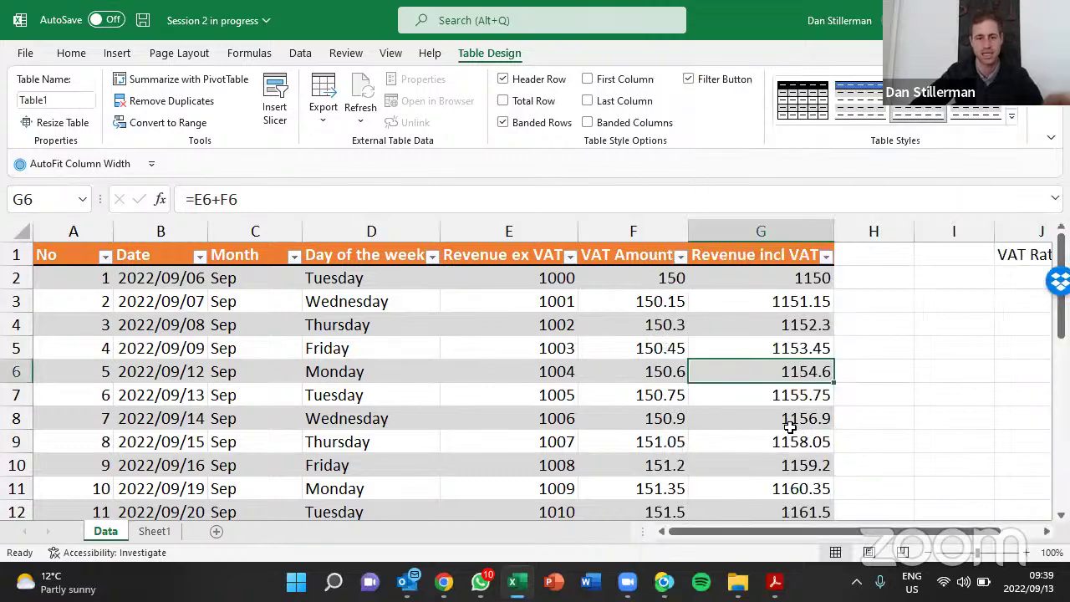
pyautogui.click(619, 375)
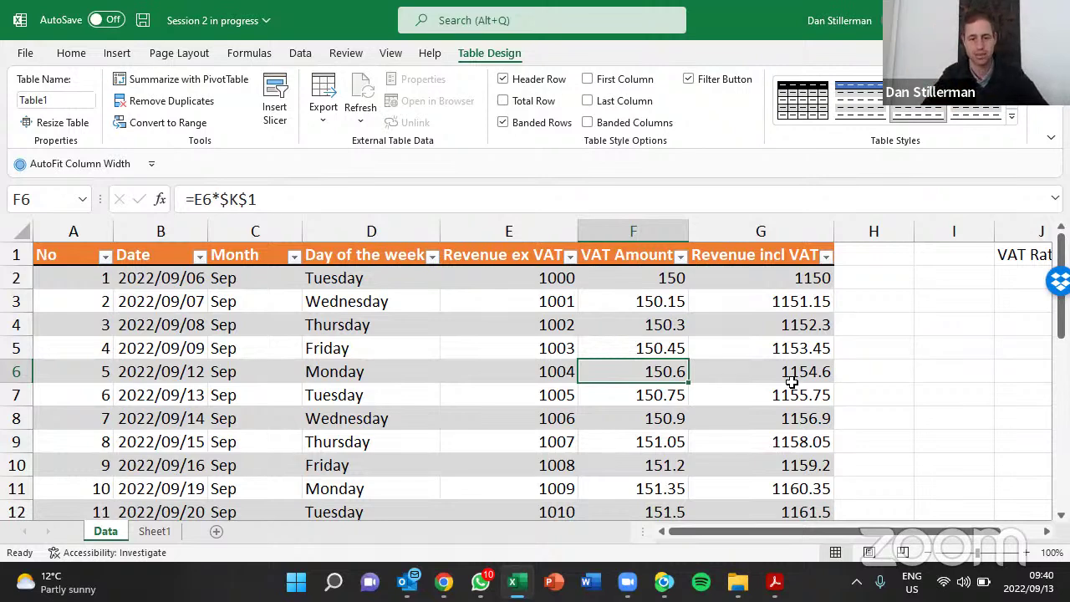
pyautogui.press('pagedown')
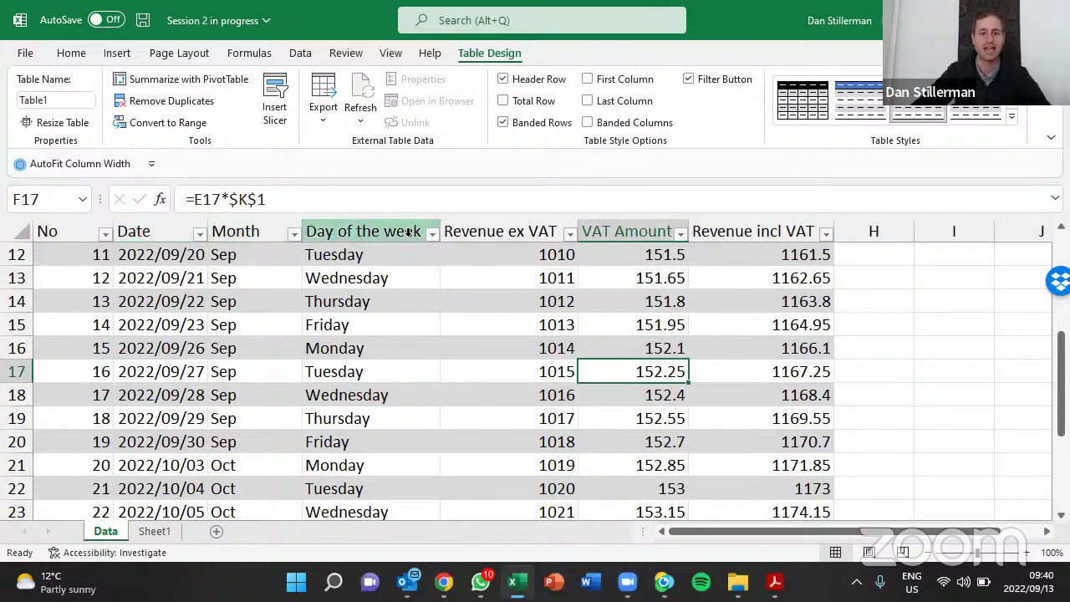
pyautogui.click(432, 237)
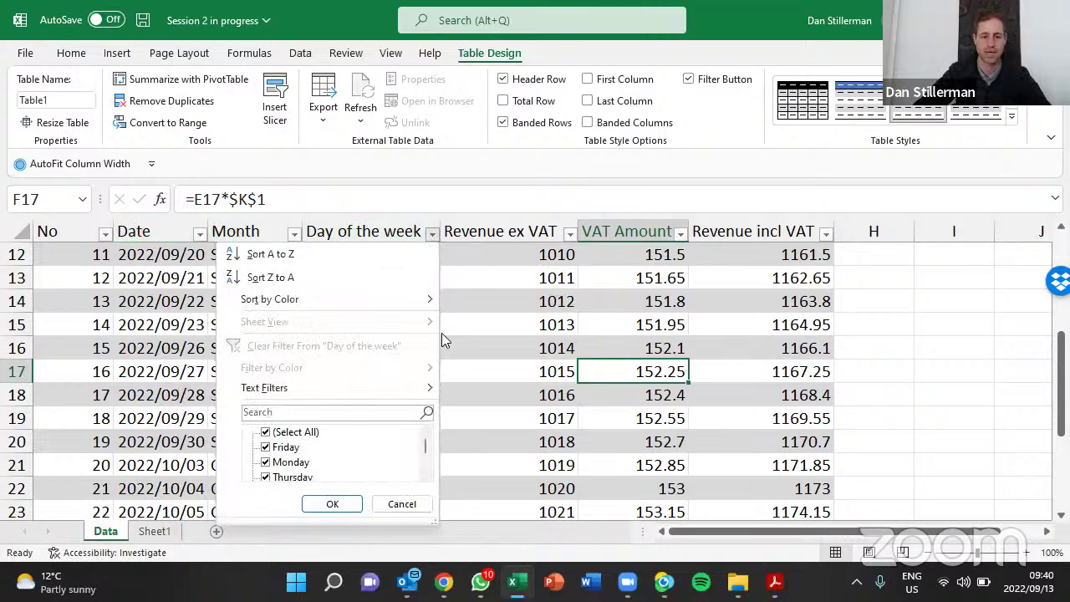
pyautogui.click(488, 335)
pyautogui.click(996, 345)
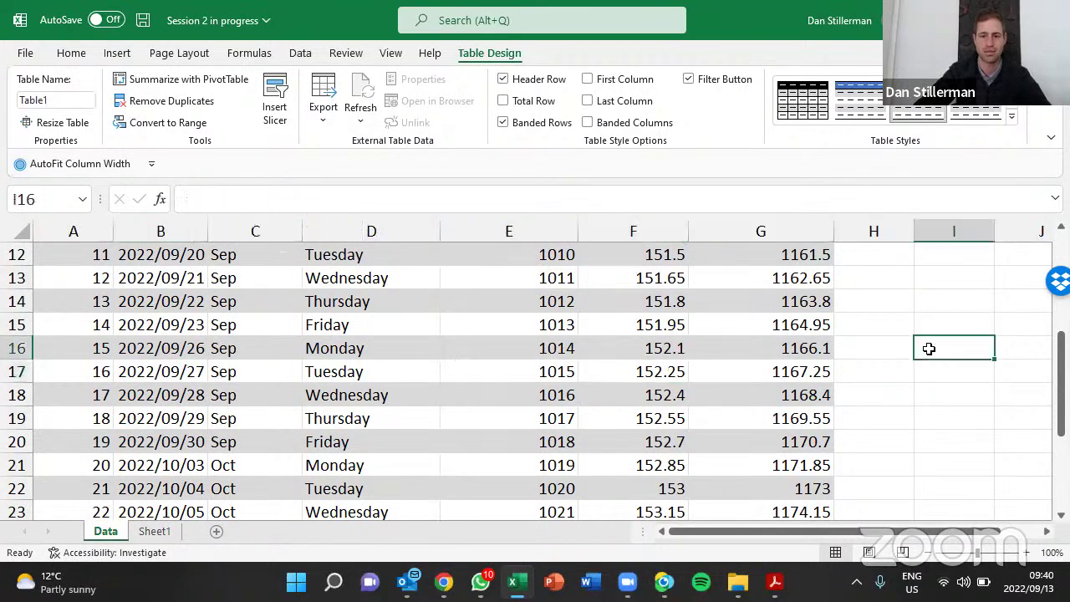
pyautogui.press('Left')
pyautogui.press('Left')
pyautogui.press('Left')
pyautogui.press('Left')
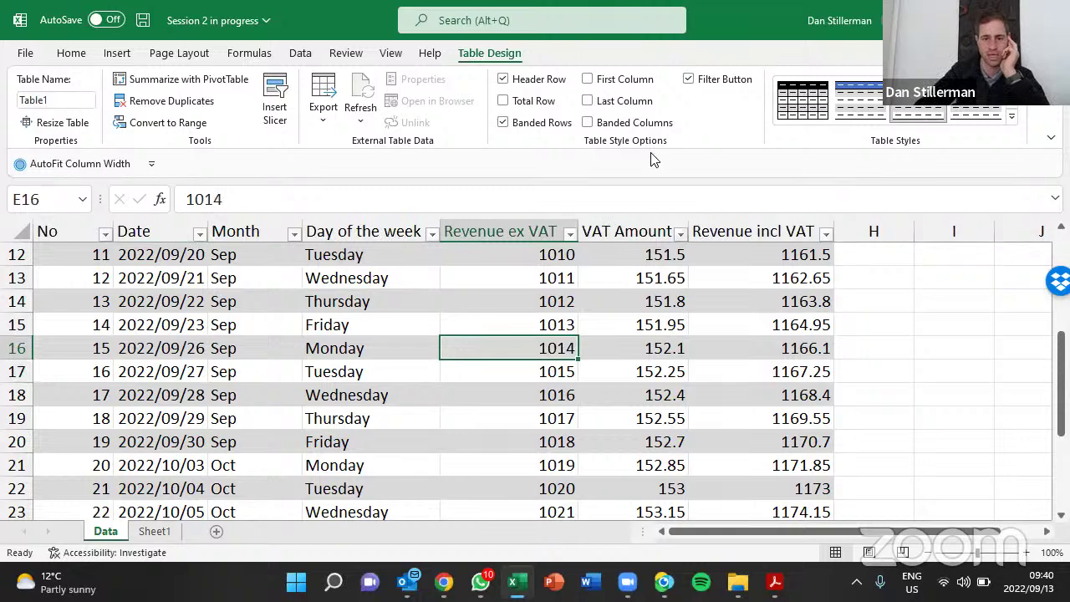
pyautogui.click(665, 418)
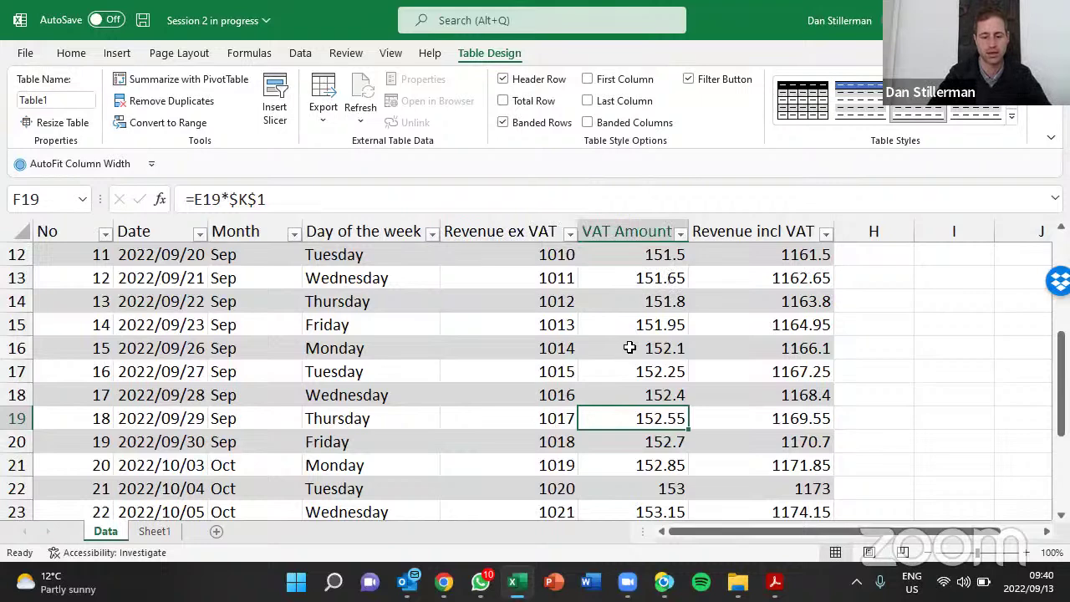
# Add a Total row with Ctrl+Shift+T, totalling Revenue incl VAT at 35000.25
pyautogui.hotkey('ctrl', 'shift', 't')
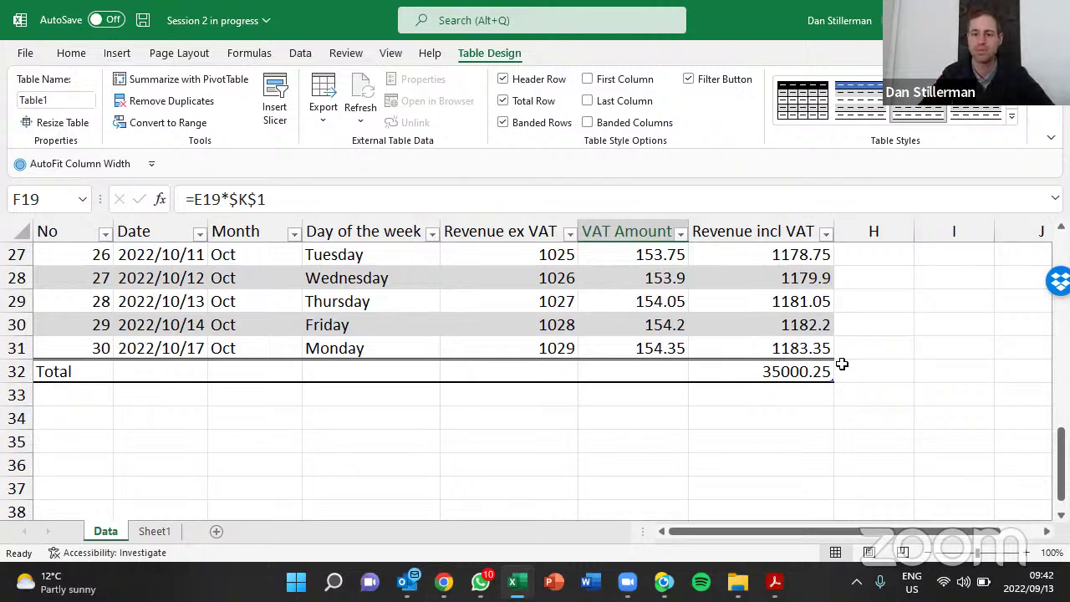
# Check cells G29 and E29, save the workbook, and jump back to A1
pyautogui.click(715, 303)
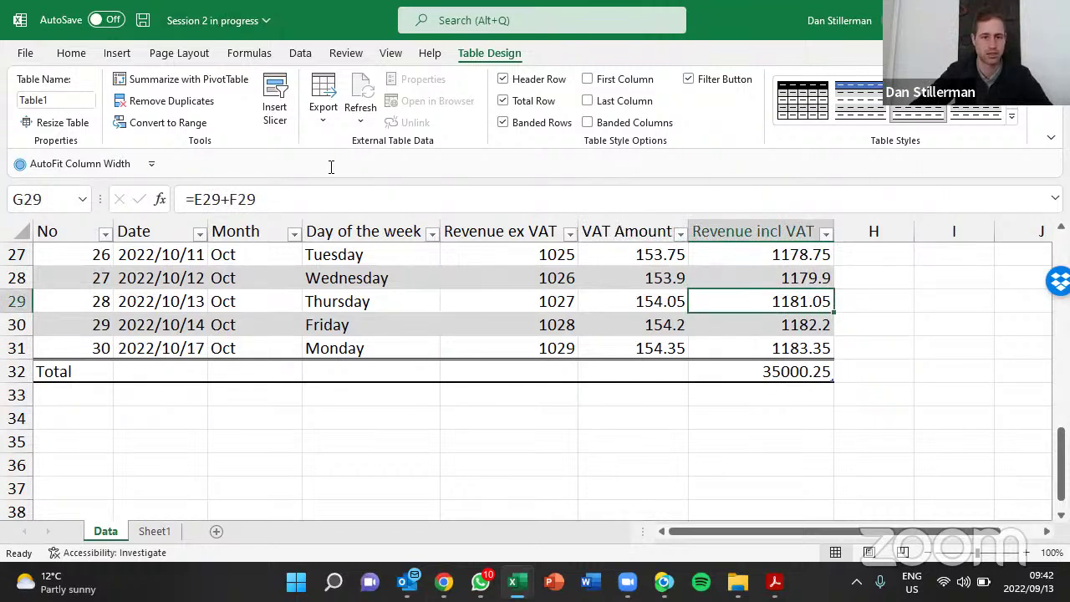
pyautogui.click(559, 301)
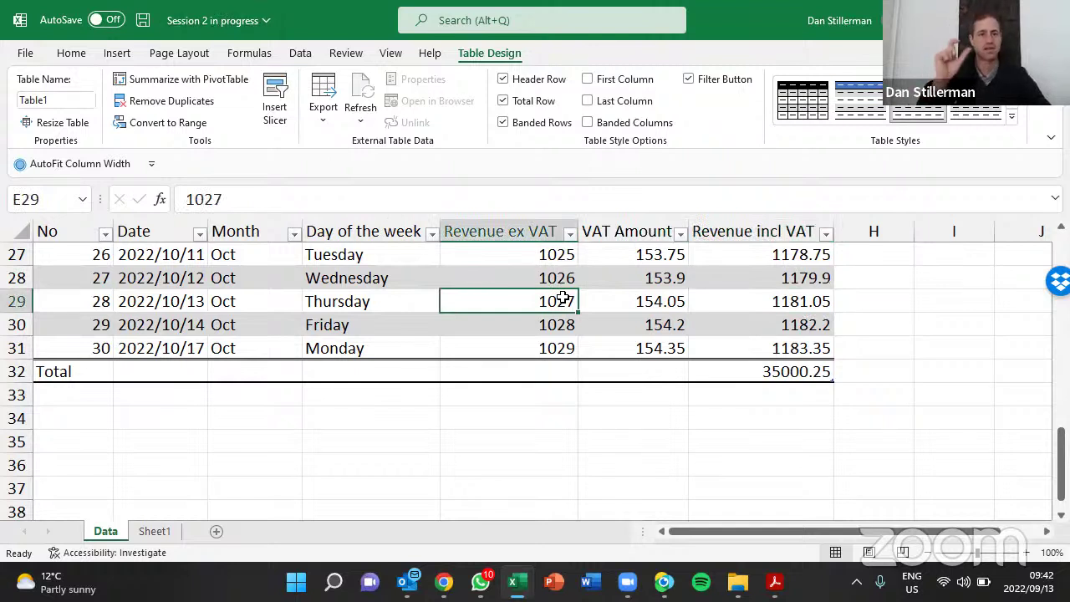
pyautogui.hotkey('ctrl', 's')
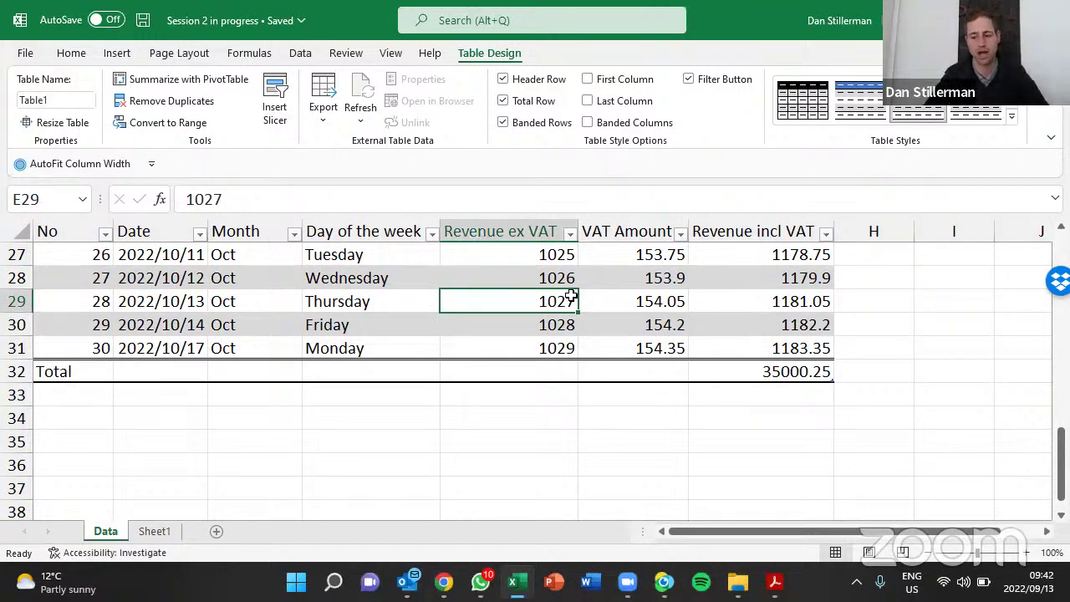
pyautogui.hotkey('ctrl', 'Home')
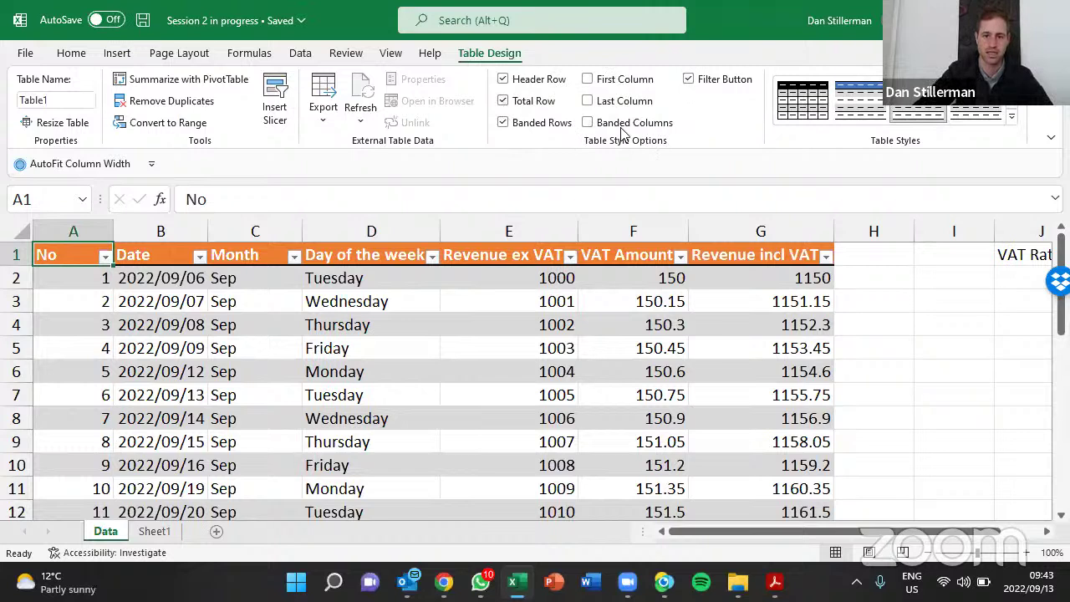
pyautogui.click(516, 380)
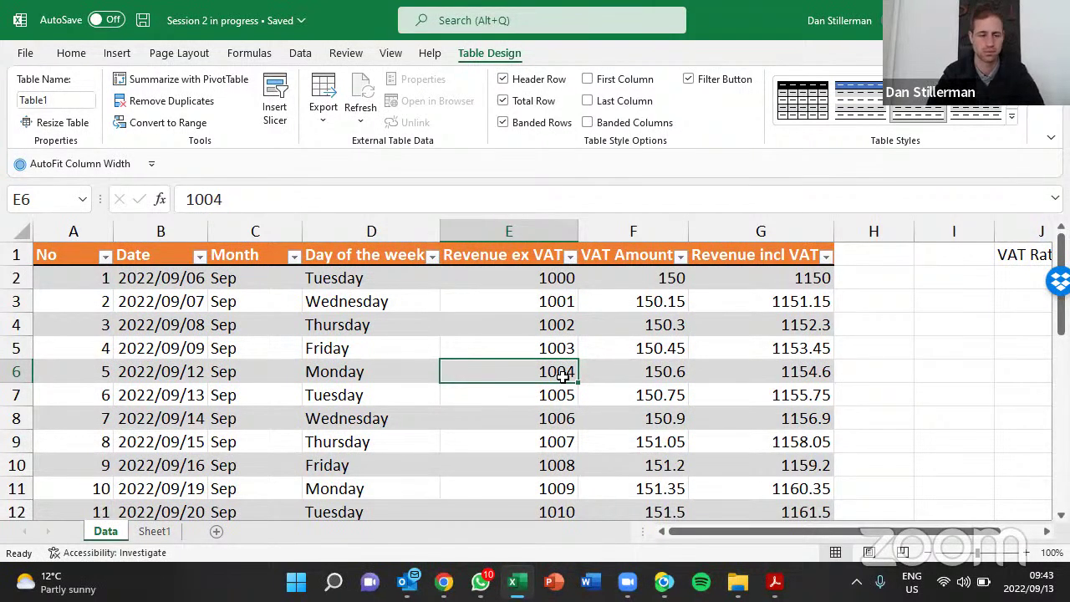
pyautogui.click(105, 256)
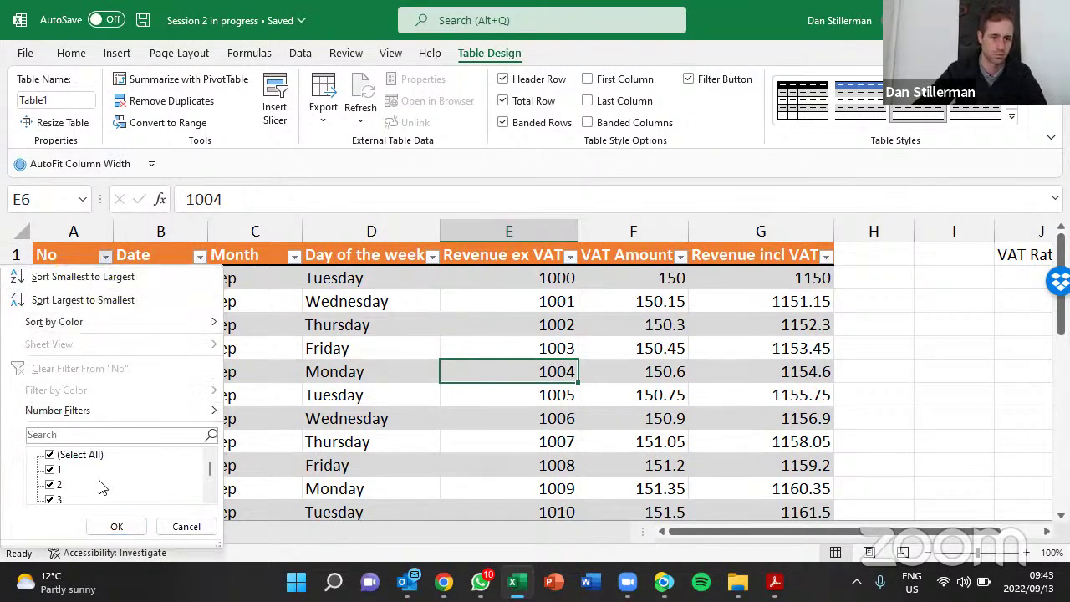
pyautogui.click(116, 526)
pyautogui.click(200, 256)
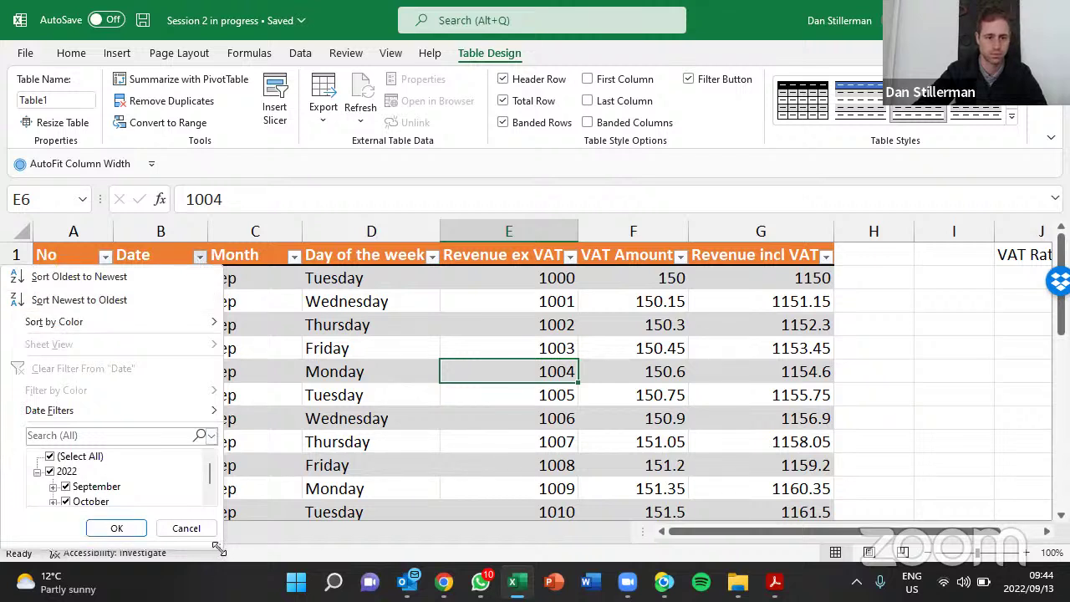
pyautogui.moveTo(219, 547); pyautogui.dragTo(264, 565)
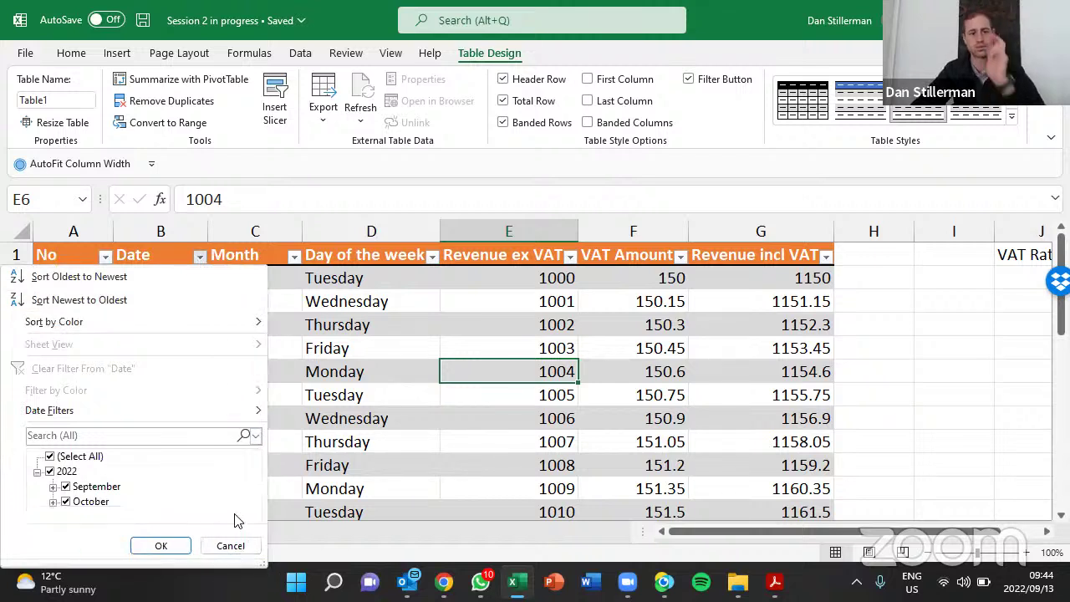
pyautogui.click(334, 312)
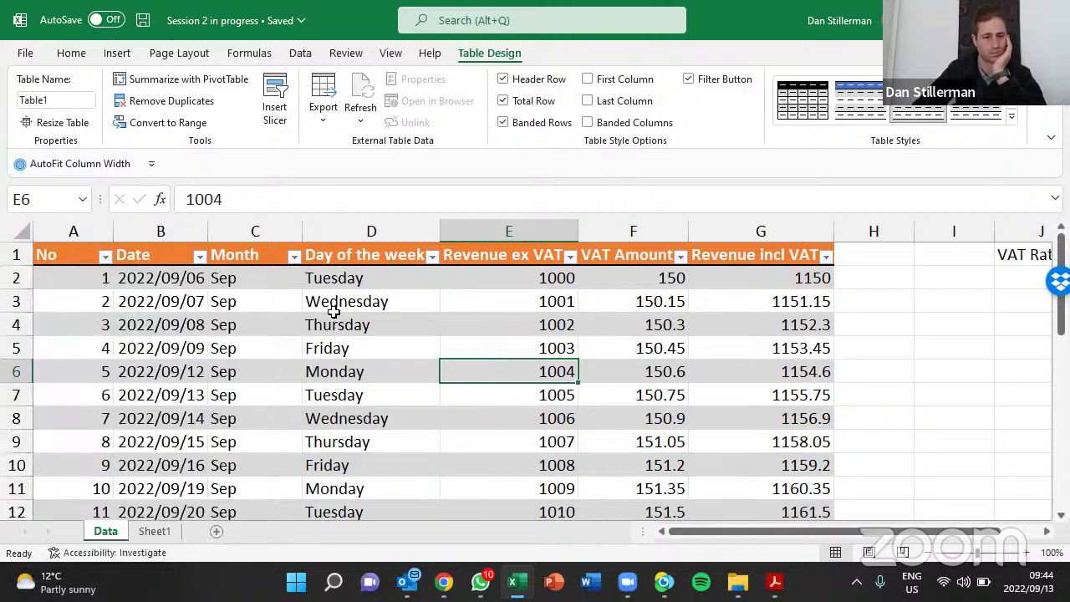
pyautogui.click(687, 77)
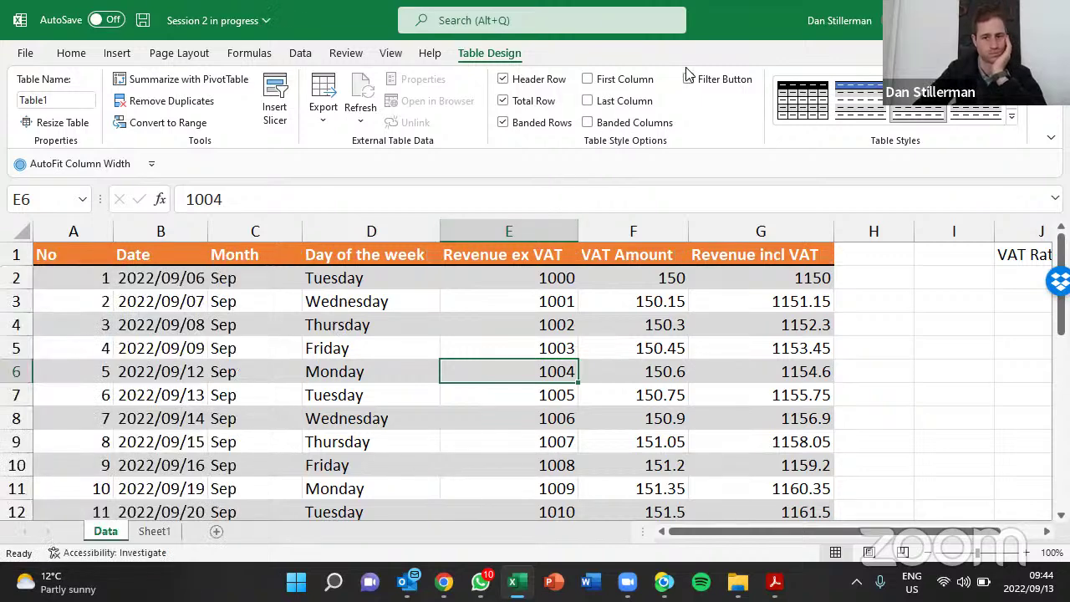
pyautogui.click(688, 78)
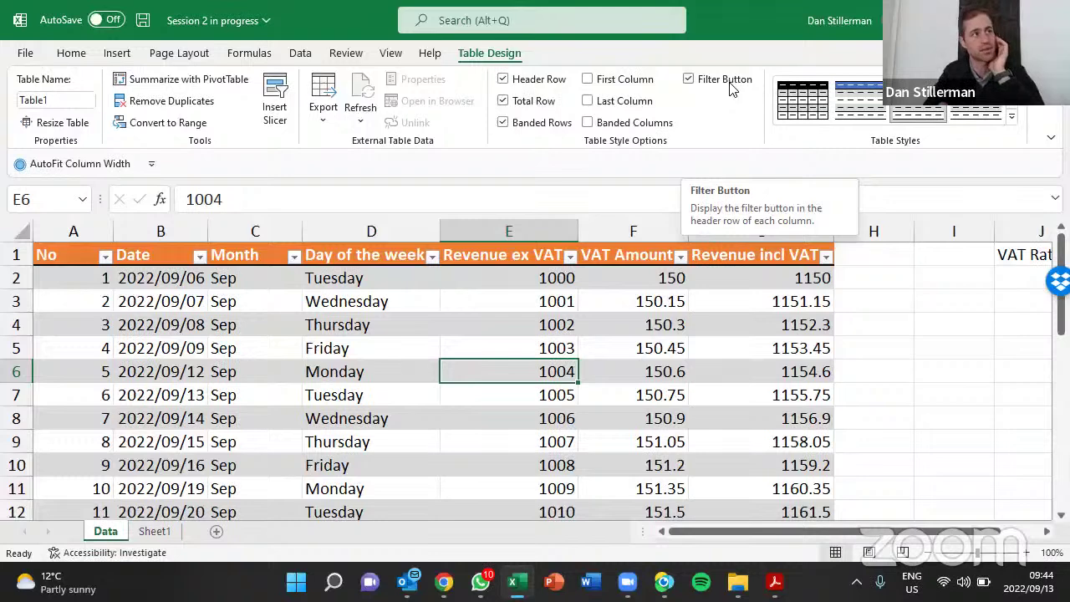
# View the Data tab, try Wrap Text on header A1:G1, then select columns A to E
pyautogui.click(301, 53)
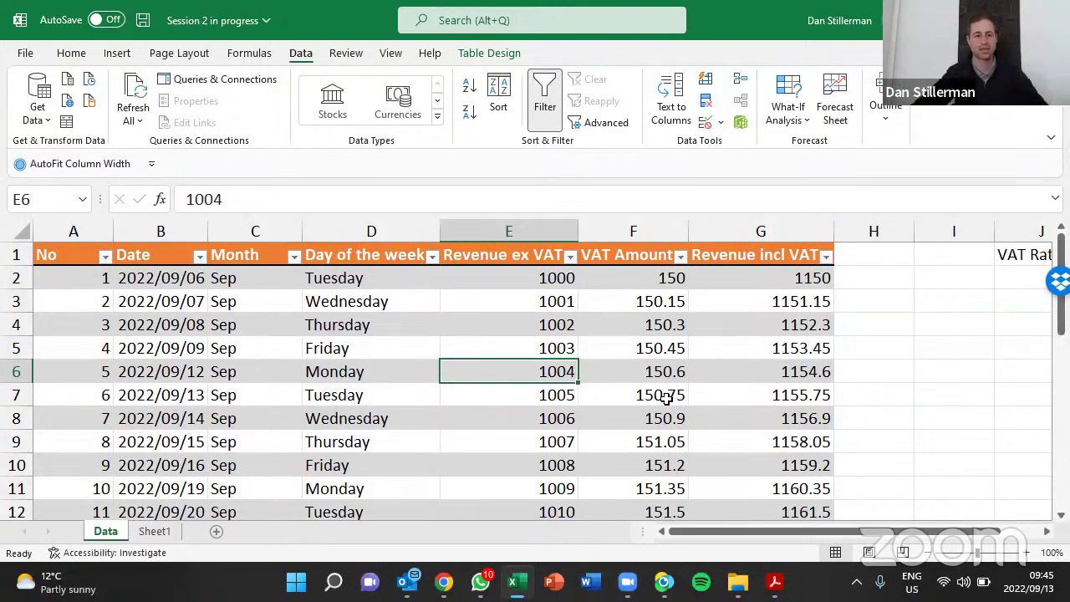
pyautogui.moveTo(53, 256); pyautogui.dragTo(790, 262)
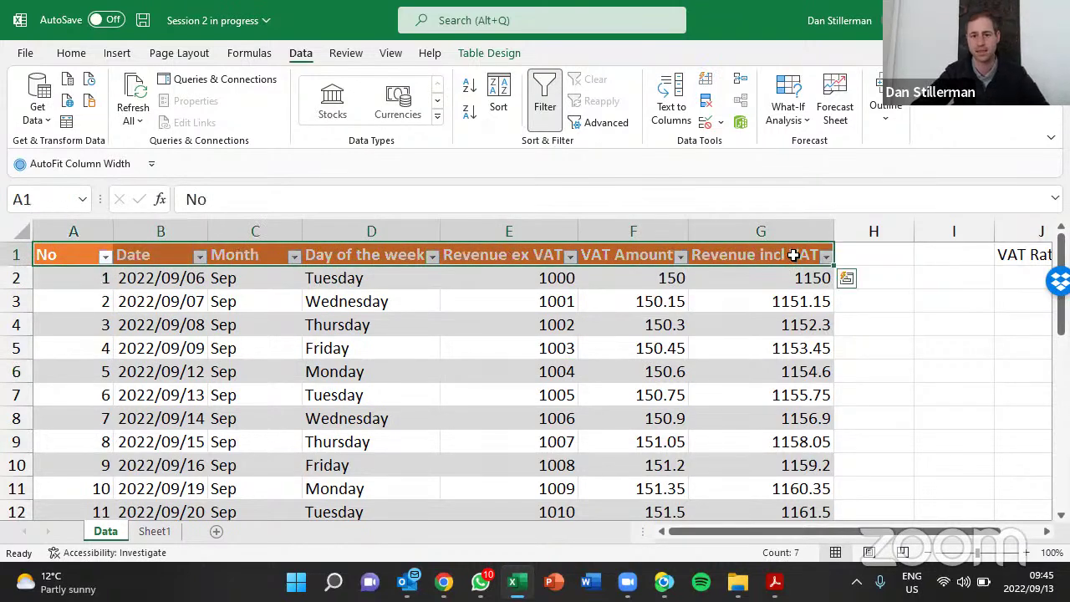
pyautogui.hotkey('alt', 'h')
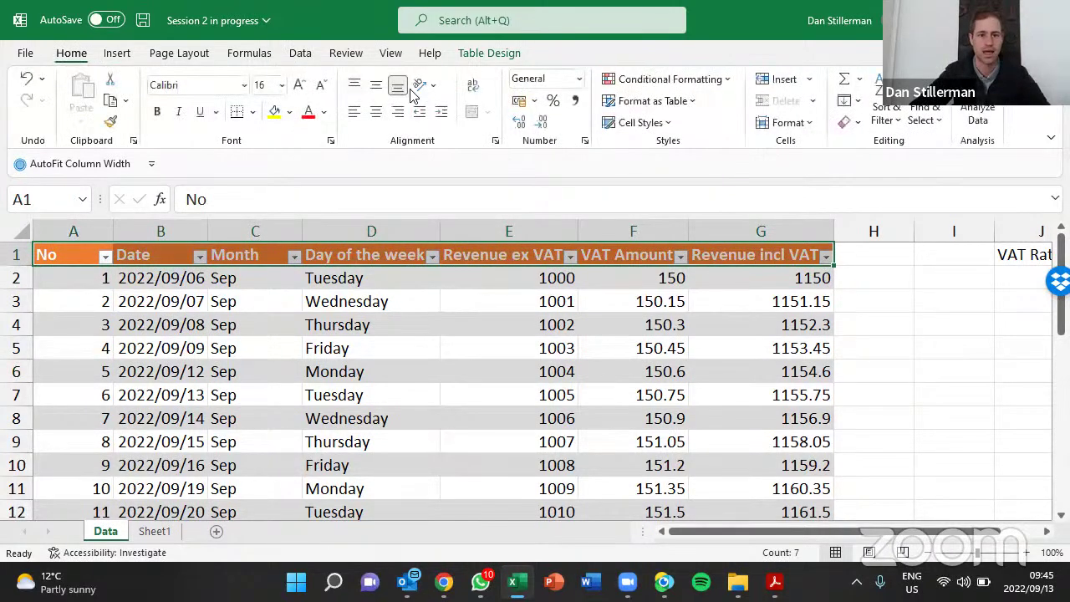
pyautogui.click(474, 89)
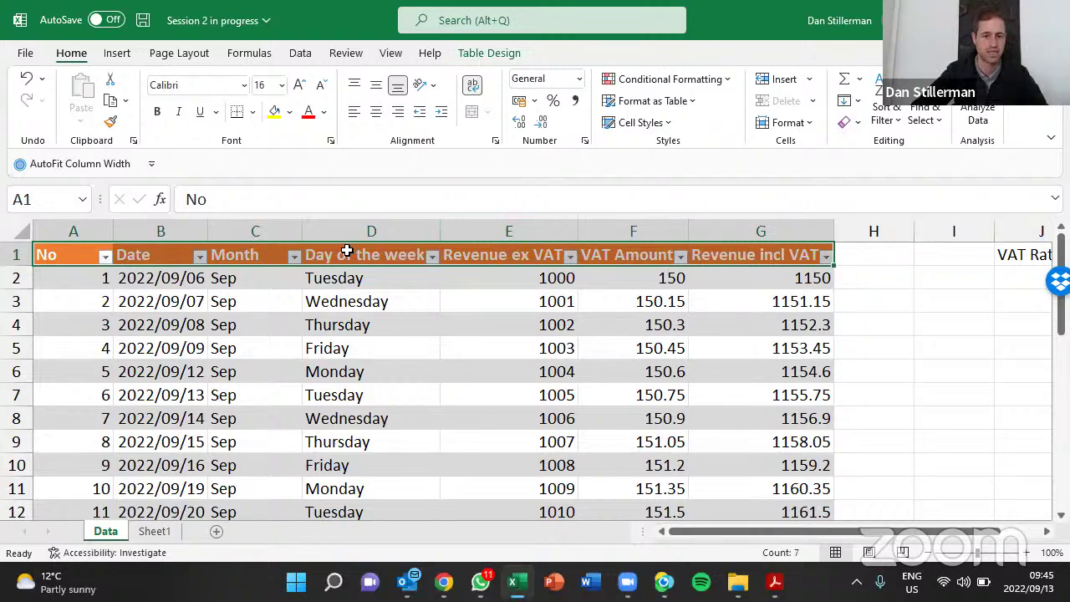
pyautogui.moveTo(95, 231); pyautogui.dragTo(724, 231)
pyautogui.click(255, 301)
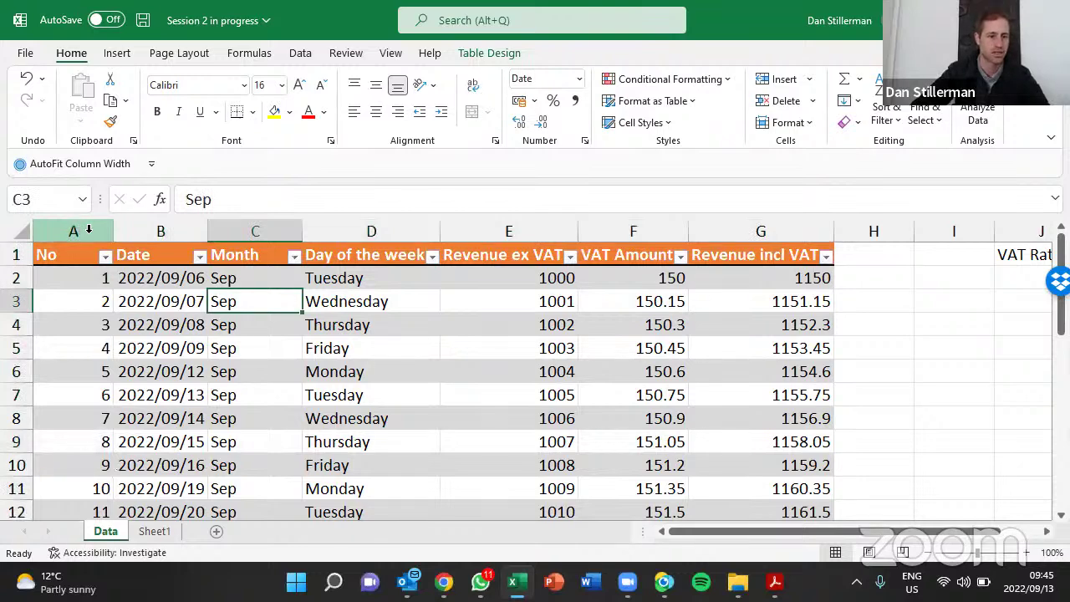
# Set columns A to G to a shared width of 9.45
pyautogui.moveTo(88, 230); pyautogui.dragTo(724, 224)
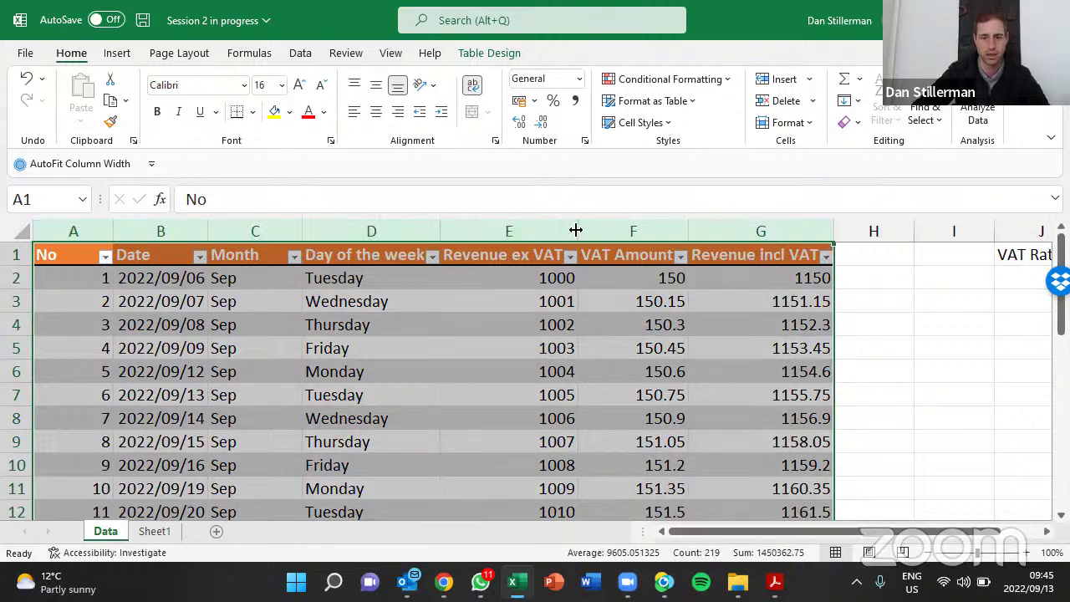
pyautogui.moveTo(578, 230); pyautogui.dragTo(533, 230)
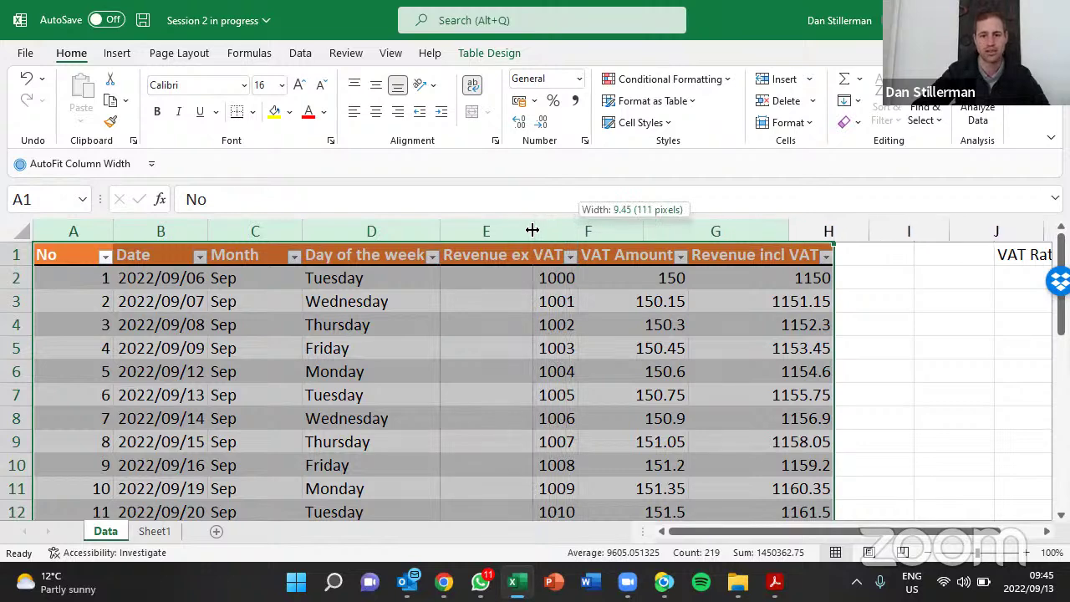
pyautogui.moveTo(532, 230); pyautogui.dragTo(535, 222)
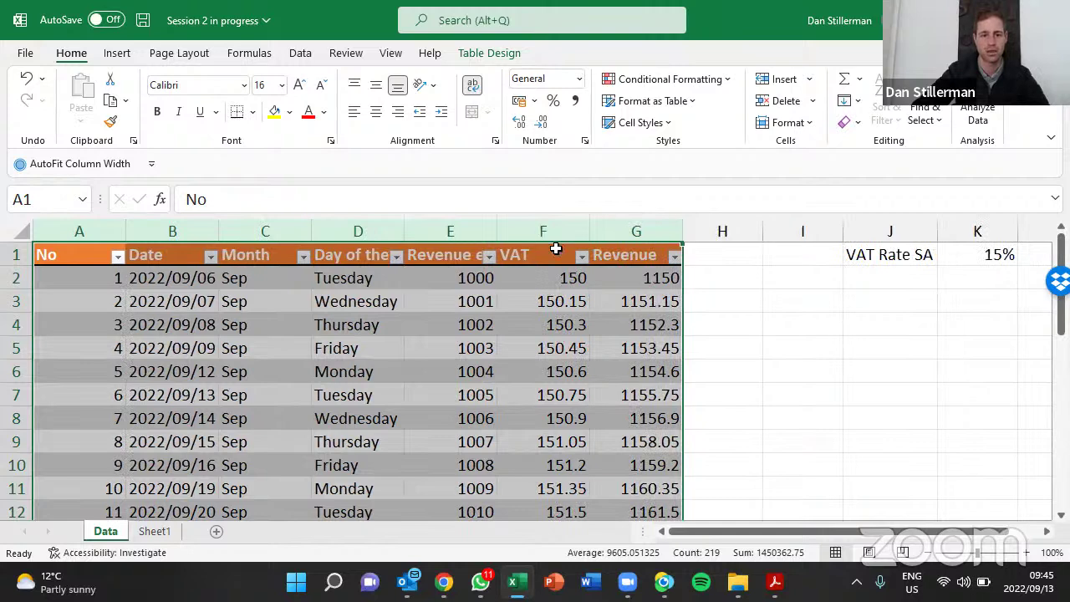
# Wrap the header titles in A1:G1 onto two lines
pyautogui.click(444, 255)
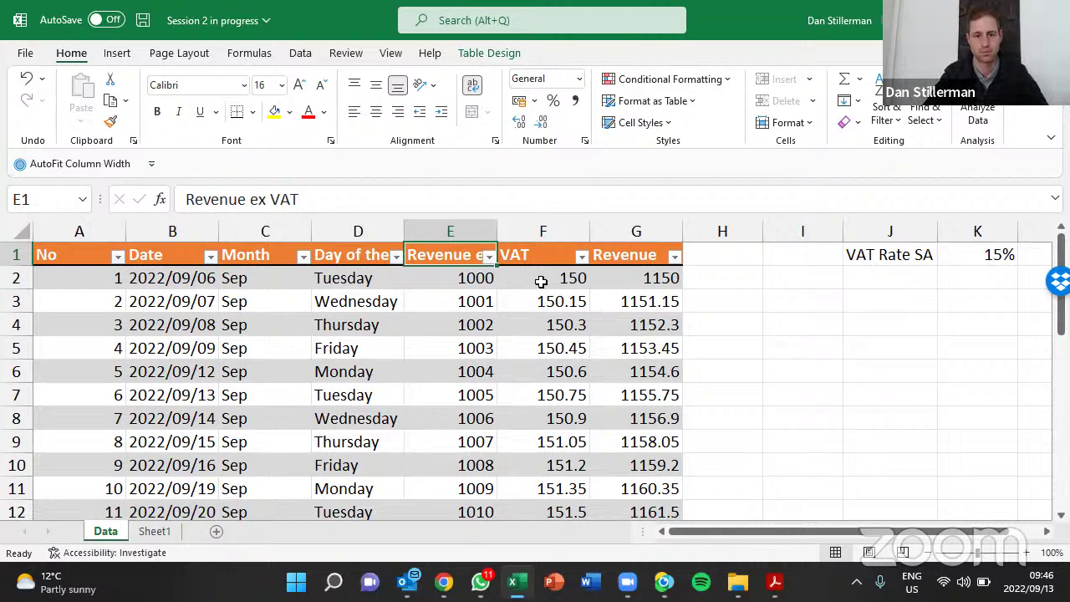
pyautogui.click(474, 88)
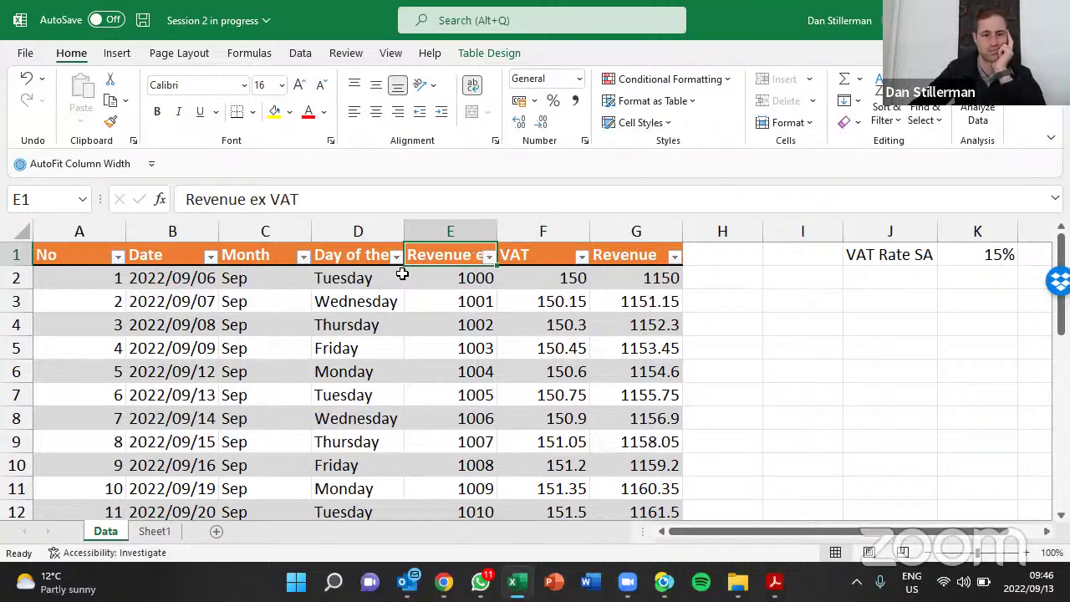
pyautogui.moveTo(88, 254); pyautogui.dragTo(636, 252)
pyautogui.click(473, 85)
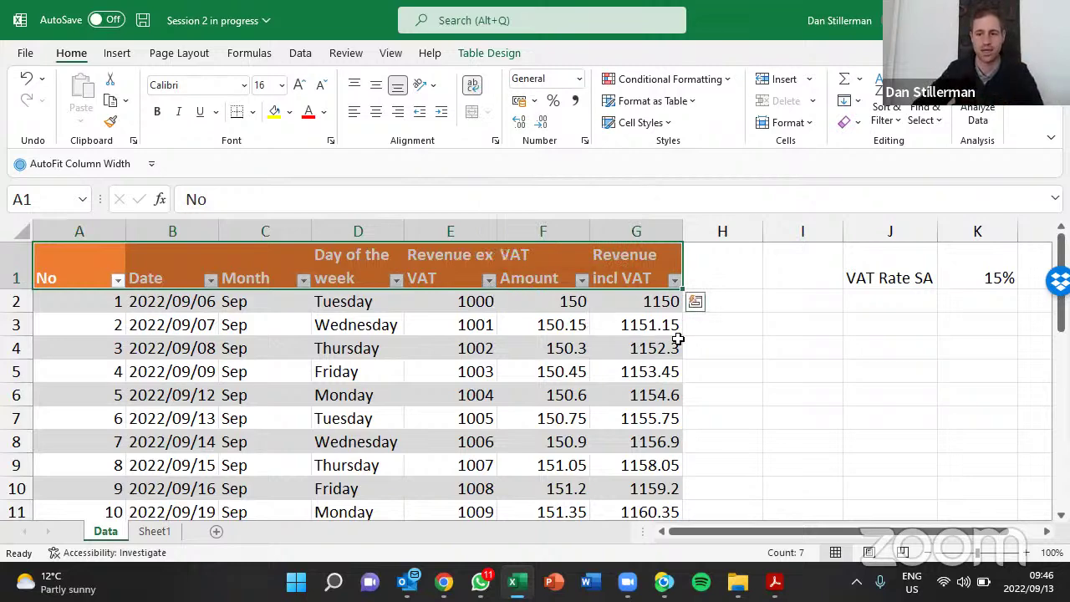
pyautogui.moveTo(891, 275); pyautogui.dragTo(958, 270)
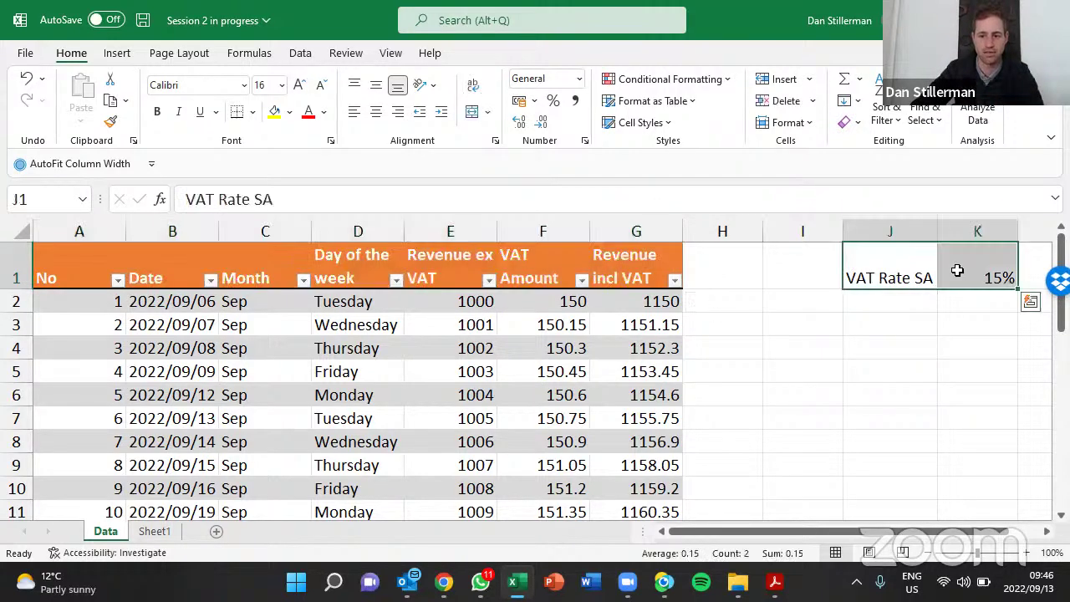
pyautogui.click(968, 271)
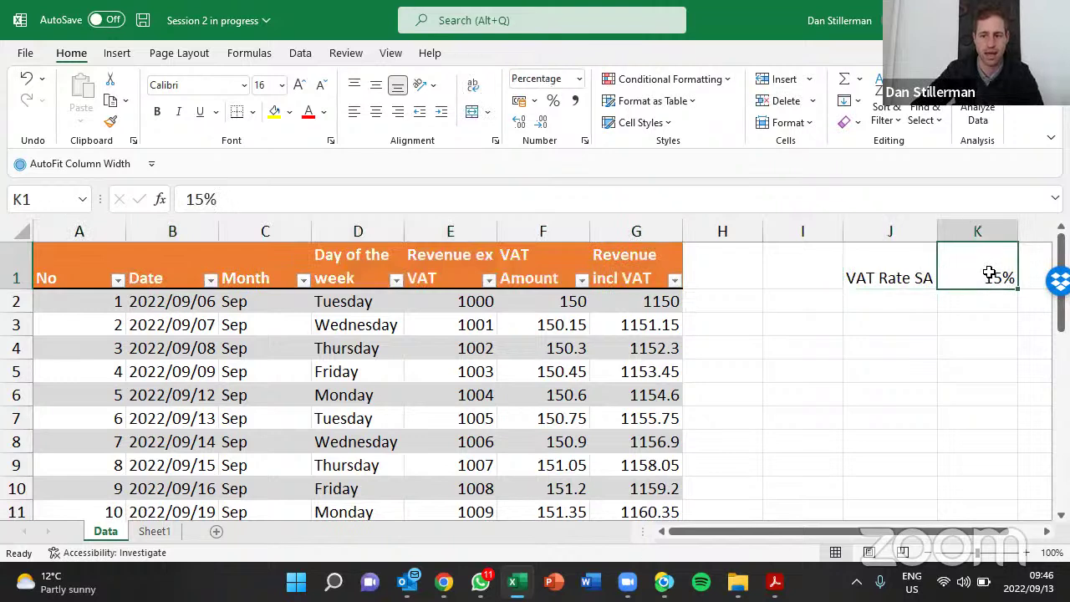
pyautogui.click(490, 368)
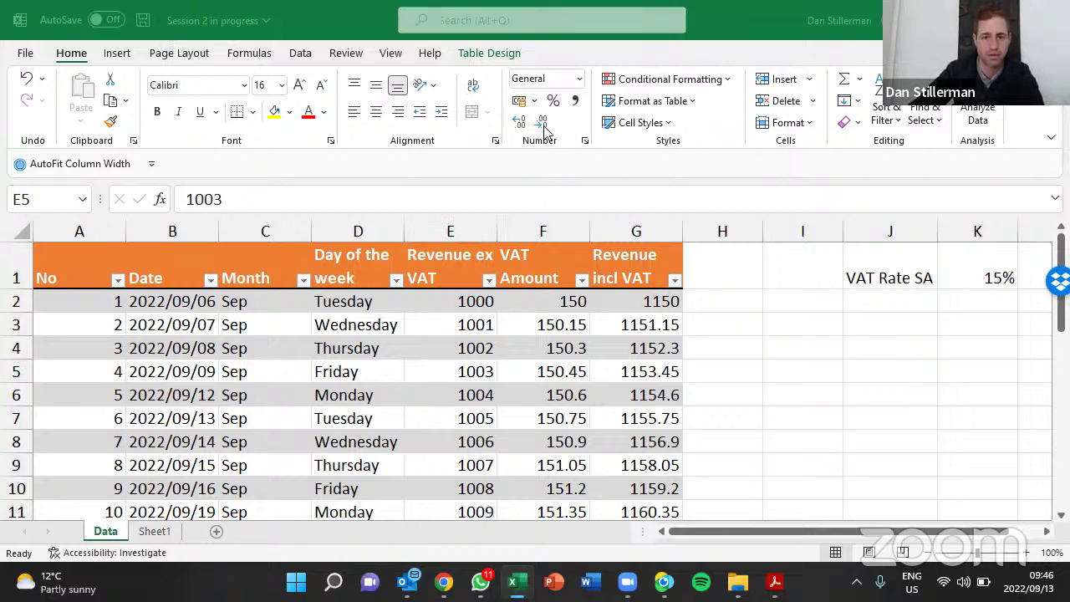
# Open the Number Format list and dismiss it without choosing a format
pyautogui.click(575, 83)
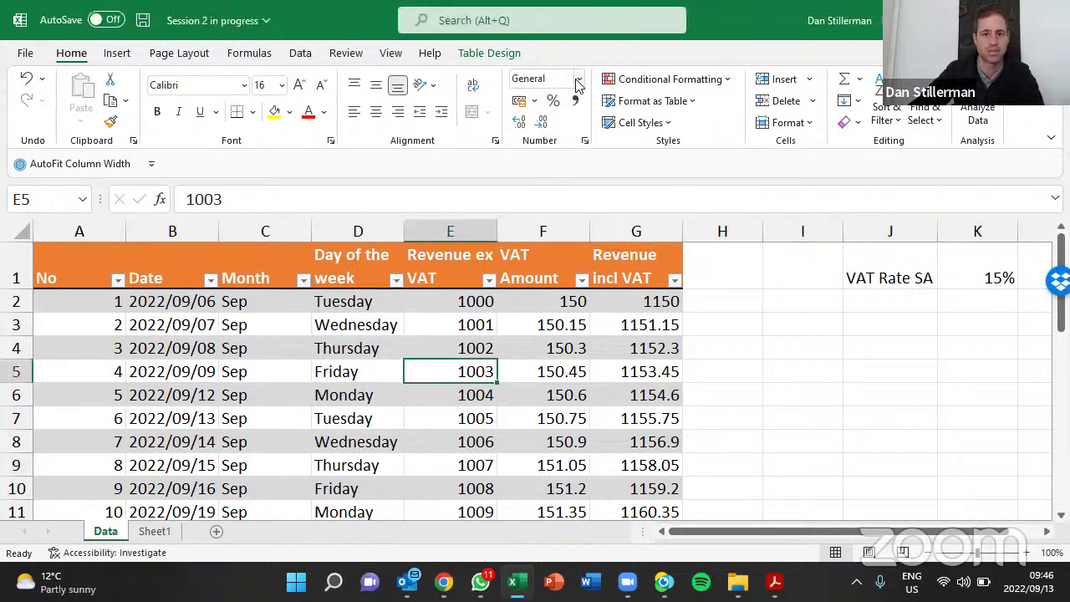
pyautogui.click(580, 81)
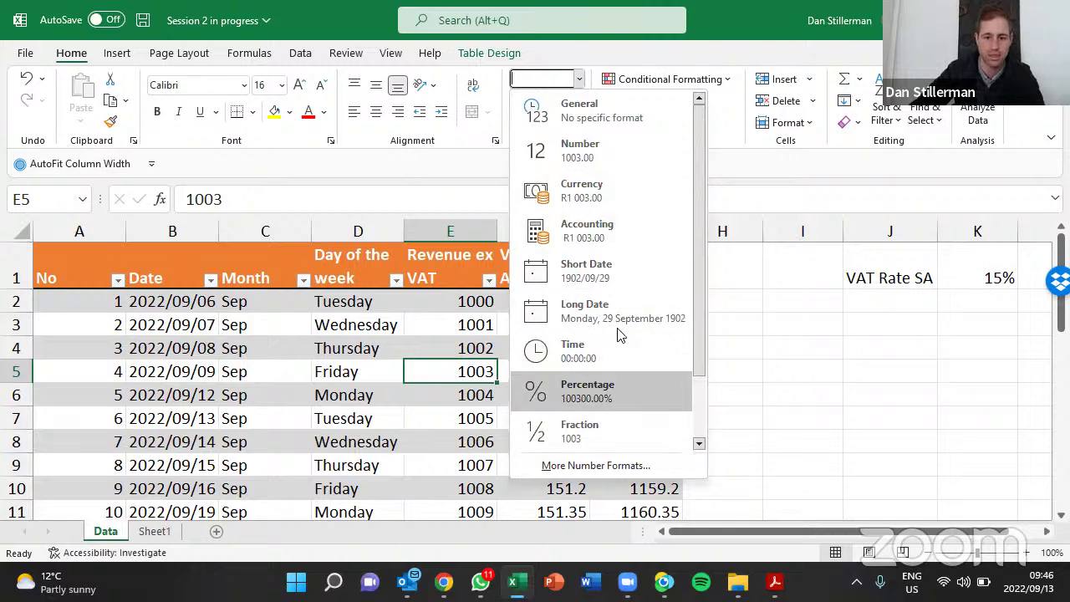
pyautogui.click(502, 400)
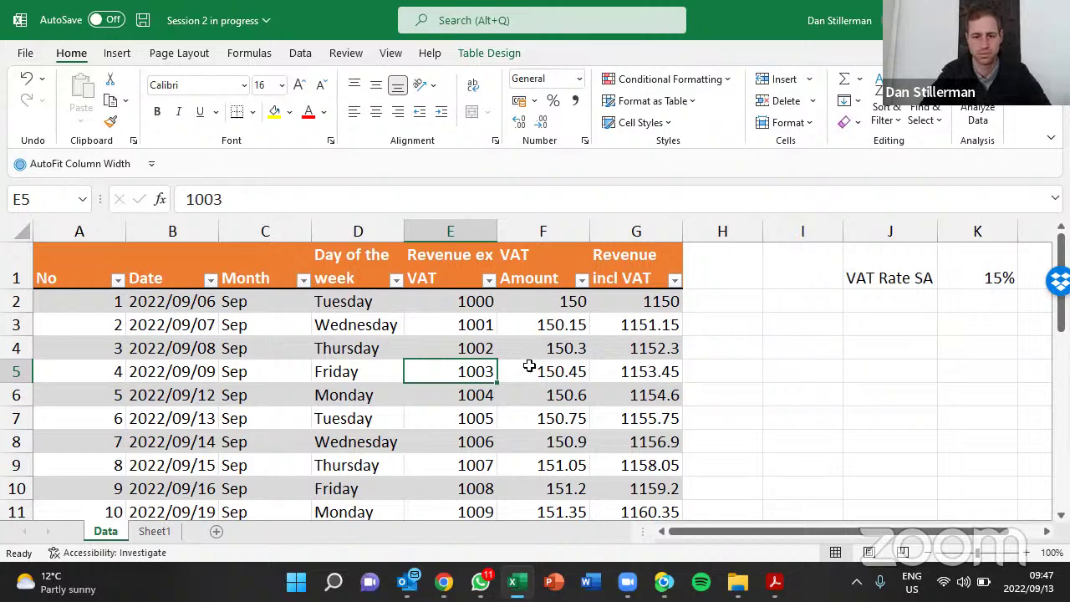
# Review the keyboard shortcut slides, then back in Excel select column E with Ctrl+Space
pyautogui.click(771, 581)
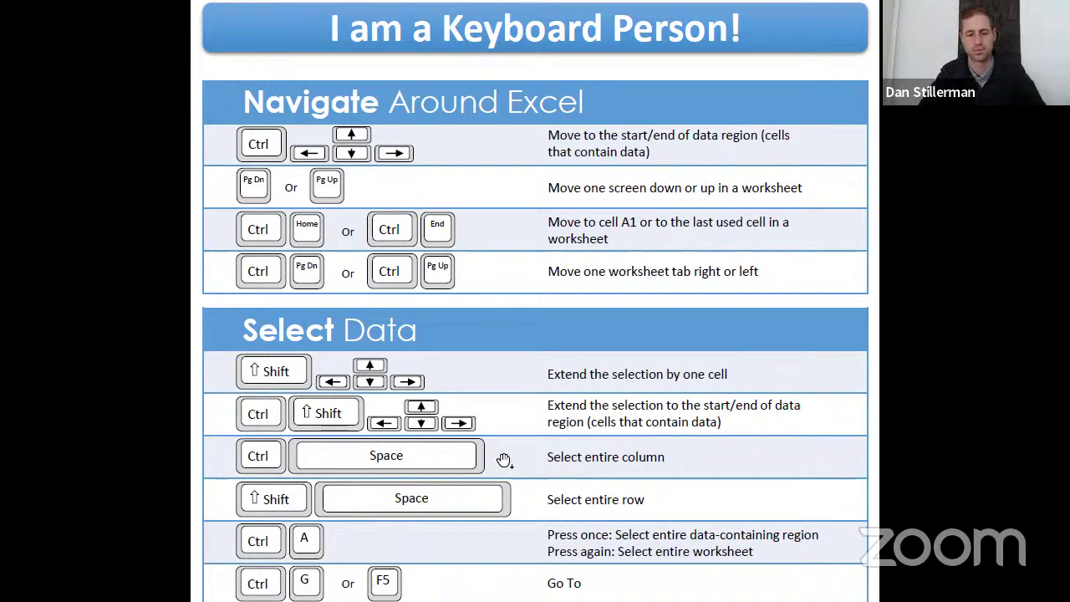
pyautogui.hotkey('alt', 'Tab')
pyautogui.hotkey('ctrl', 'space')
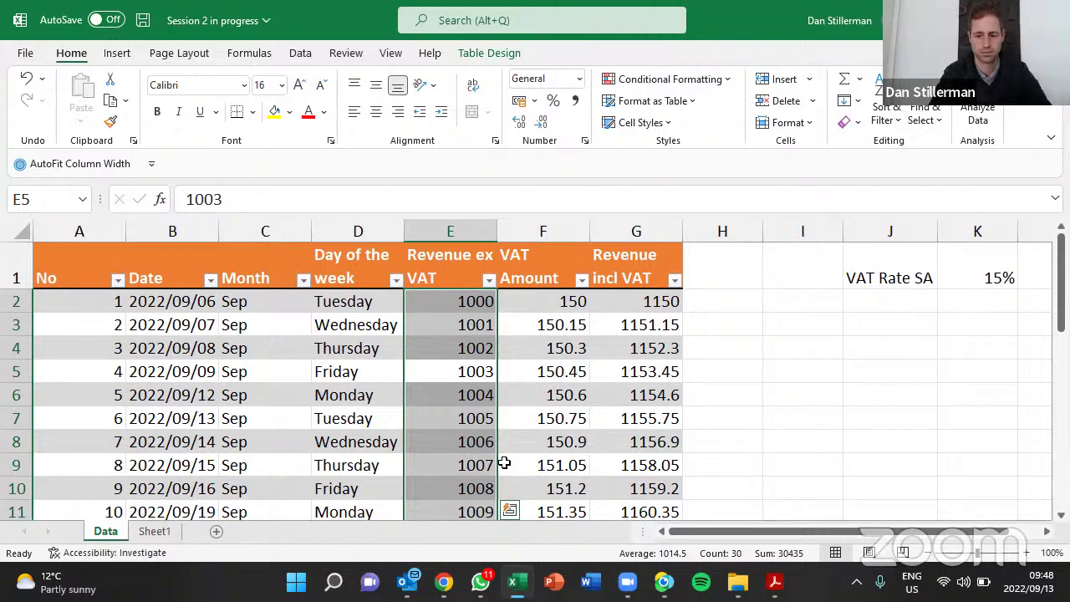
# Apply Currency format to column E with Ctrl+Shift+4, showing R1 000.00 to R1 009.00
pyautogui.hotkey('ctrl', 'shift', '4')
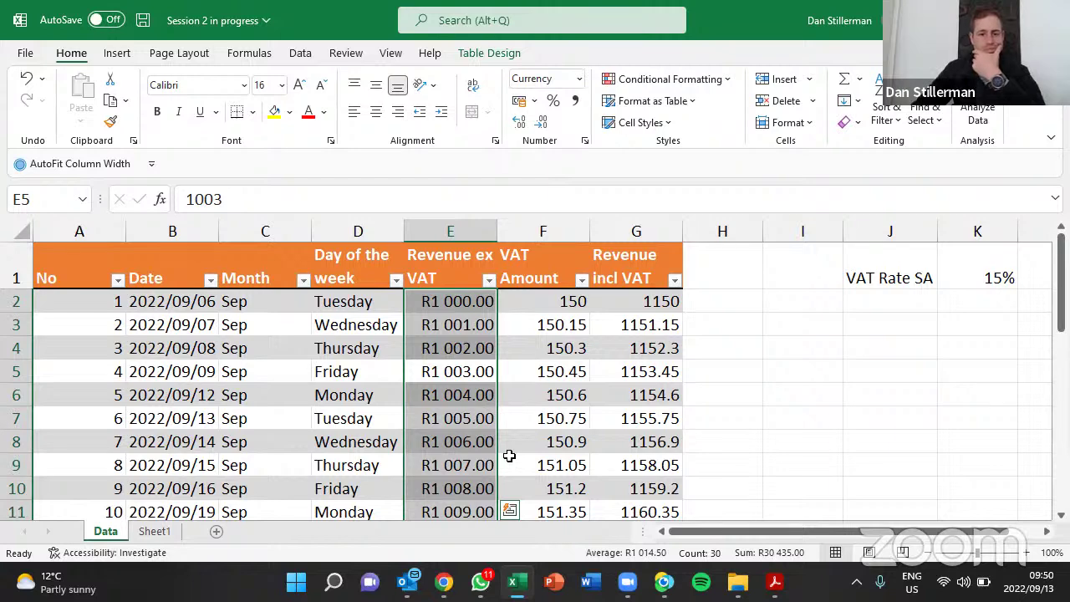
# Select the whole Date column of the table from cell B6 with Ctrl+Space
pyautogui.click(172, 391)
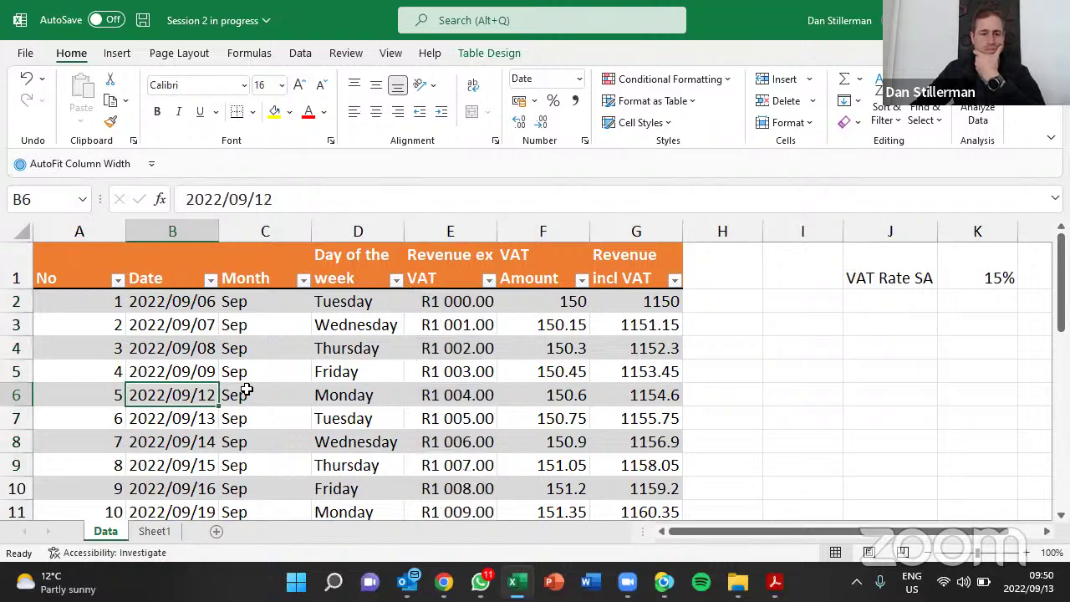
pyautogui.hotkey('ctrl', 'space')
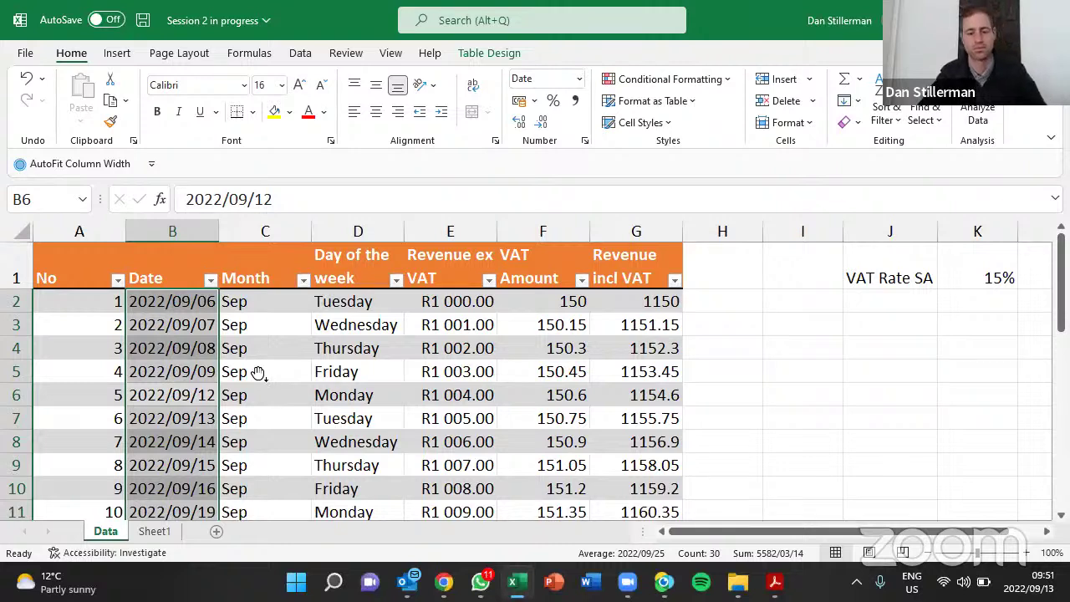
pyautogui.hotkey('alt', 'Tab')
# Scroll to the Format Cells shortcuts and box the number-format row and the Number shortcut
pyautogui.scroll(-5, 258, 374)
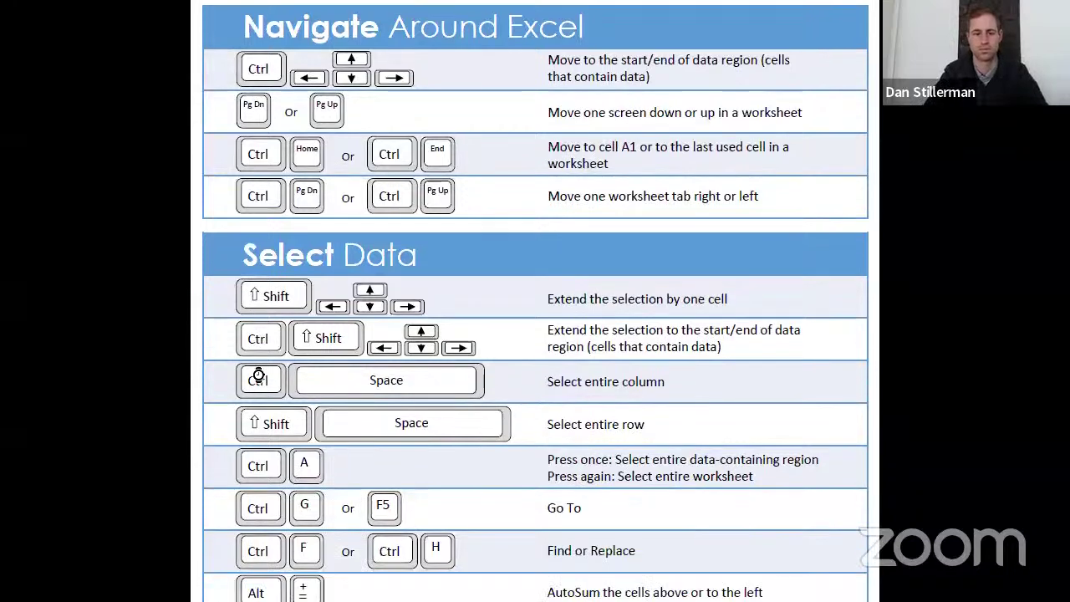
pyautogui.scroll(-2, 257, 373)
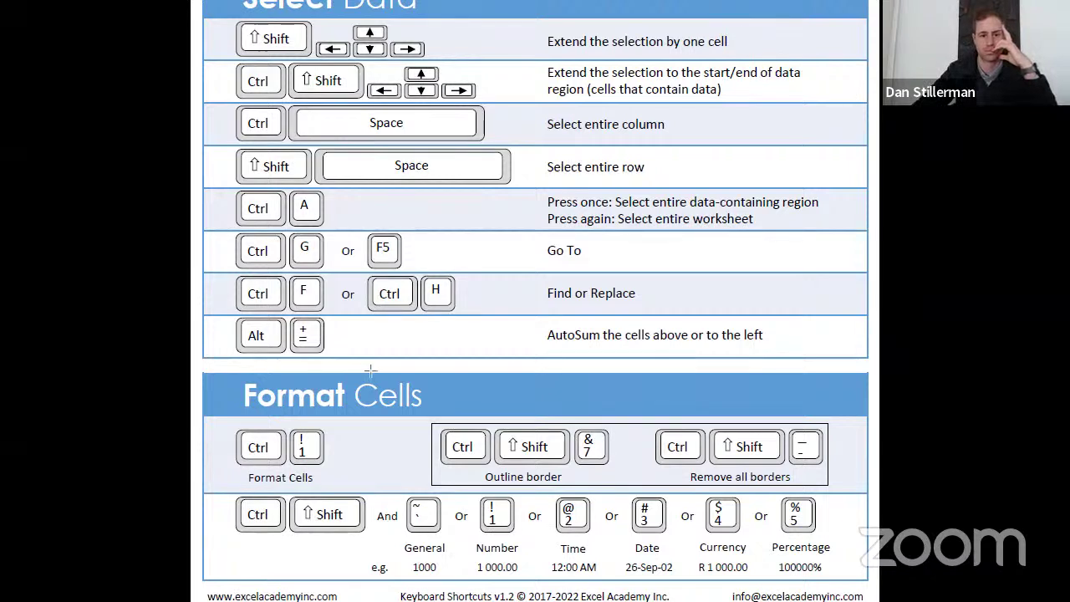
pyautogui.moveTo(206, 483)
pyautogui.mouseDown()
pyautogui.moveTo(423, 529)
pyautogui.moveTo(841, 573)
pyautogui.moveTo(875, 588)
pyautogui.mouseUp()
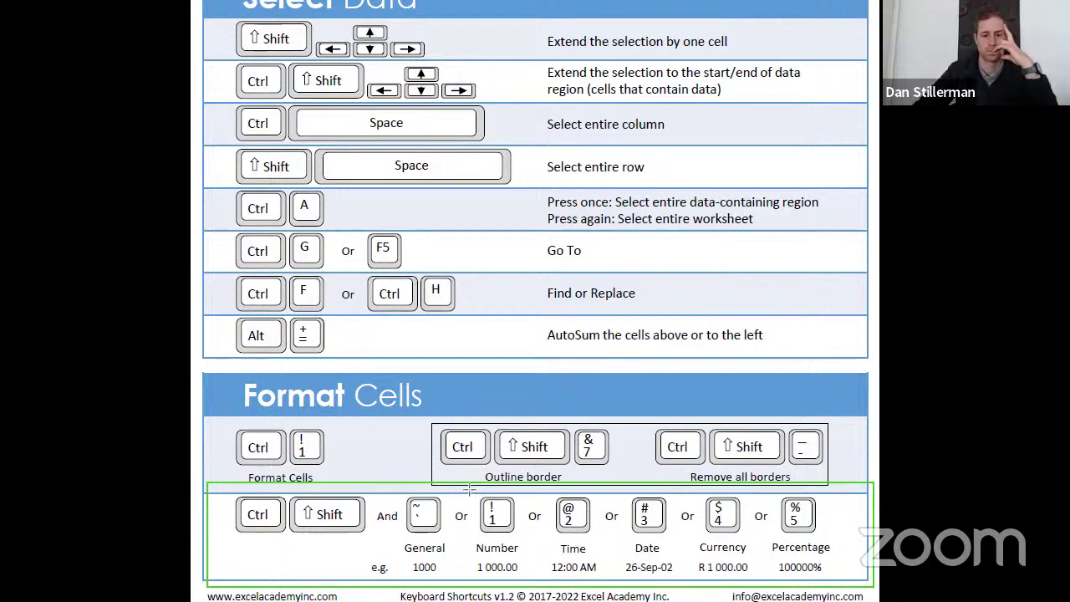
pyautogui.moveTo(469, 488); pyautogui.dragTo(525, 575)
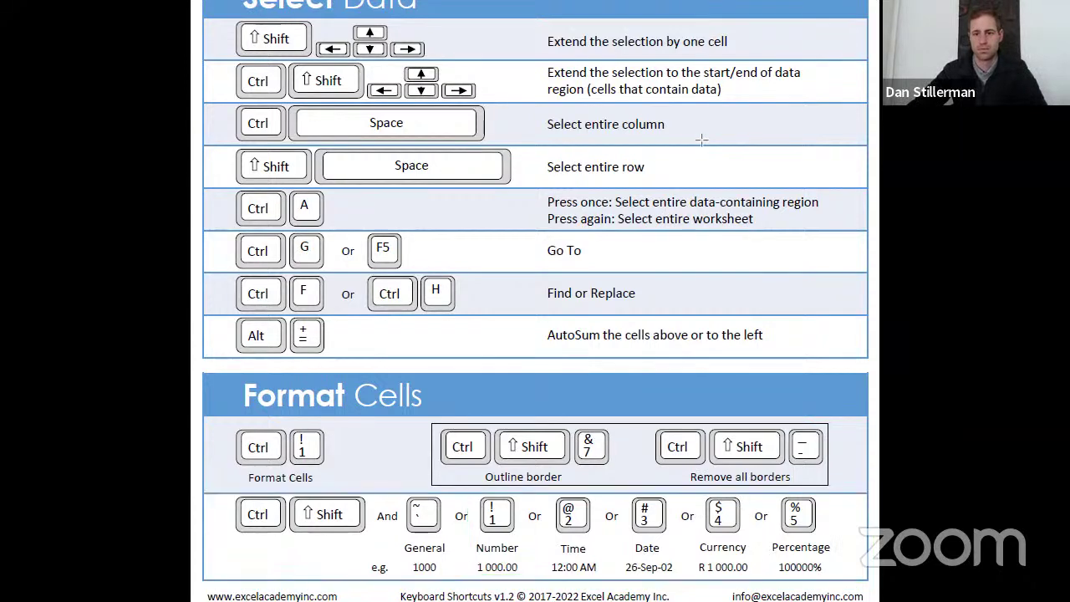
# Return to the Excel workbook and make its window fill the screen
pyautogui.press('pagedown')
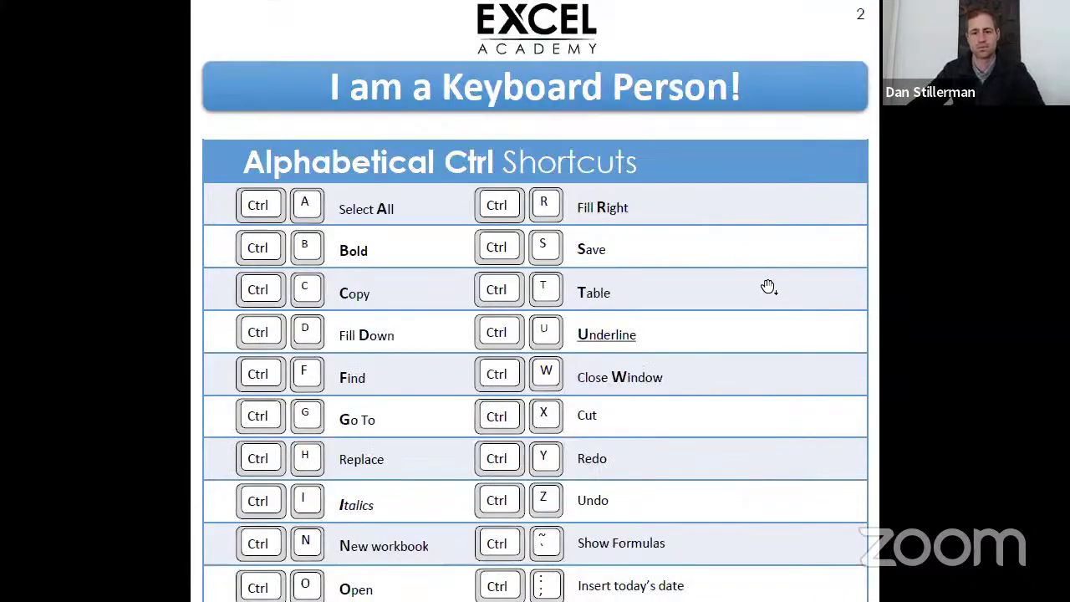
pyautogui.press('pageup')
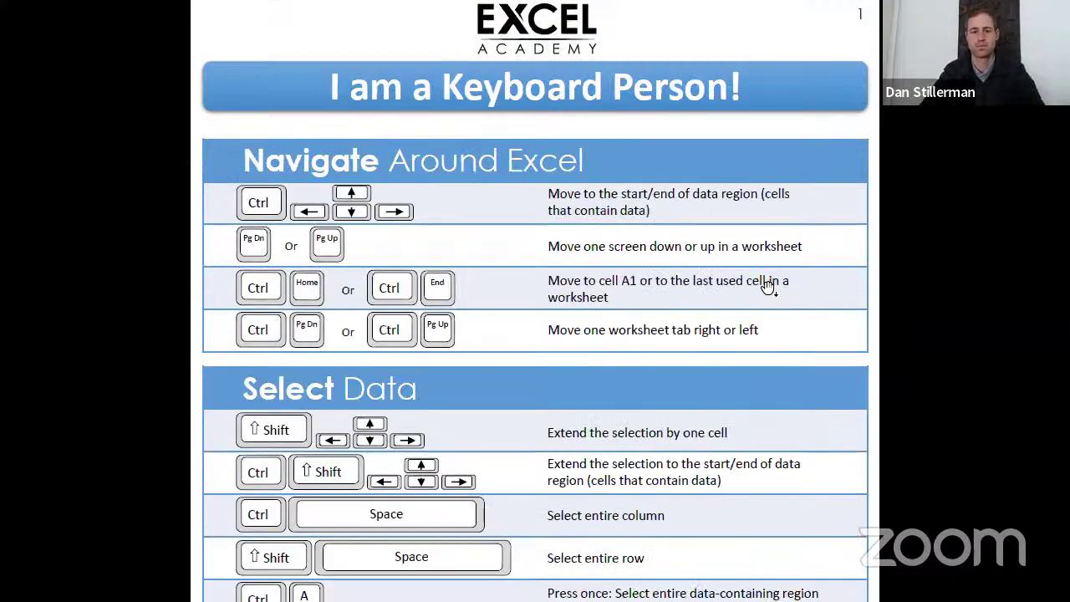
pyautogui.hotkey('alt', 'Tab')
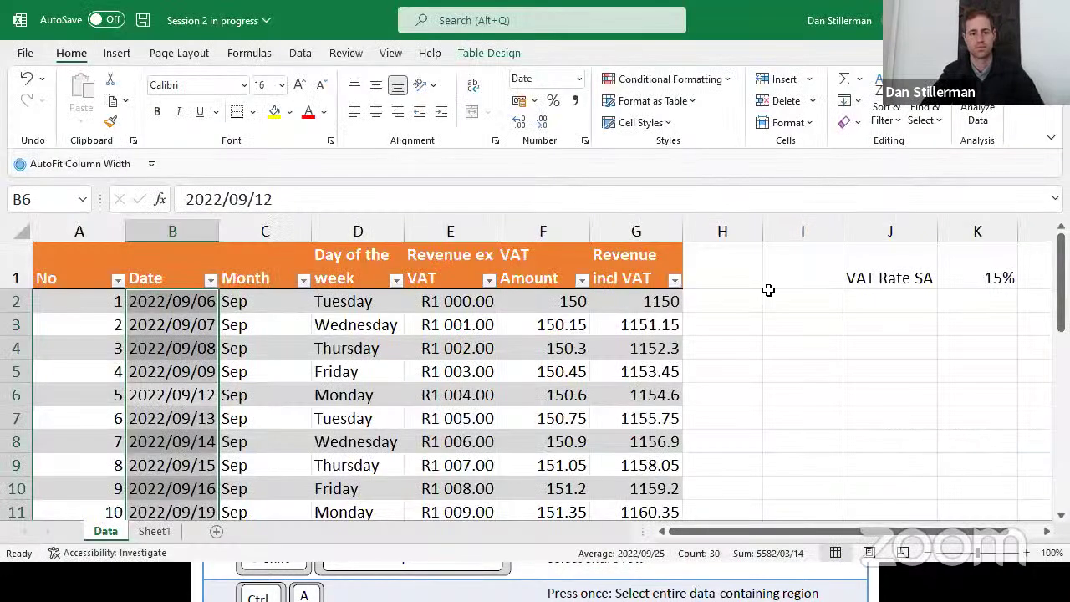
pyautogui.click(1013, 20)
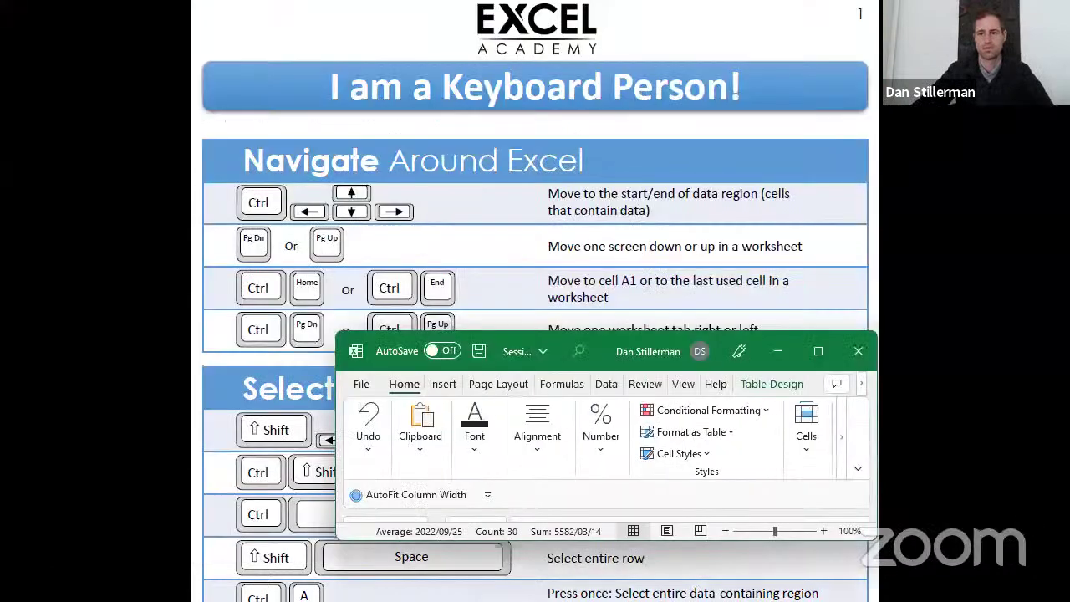
pyautogui.click(817, 351)
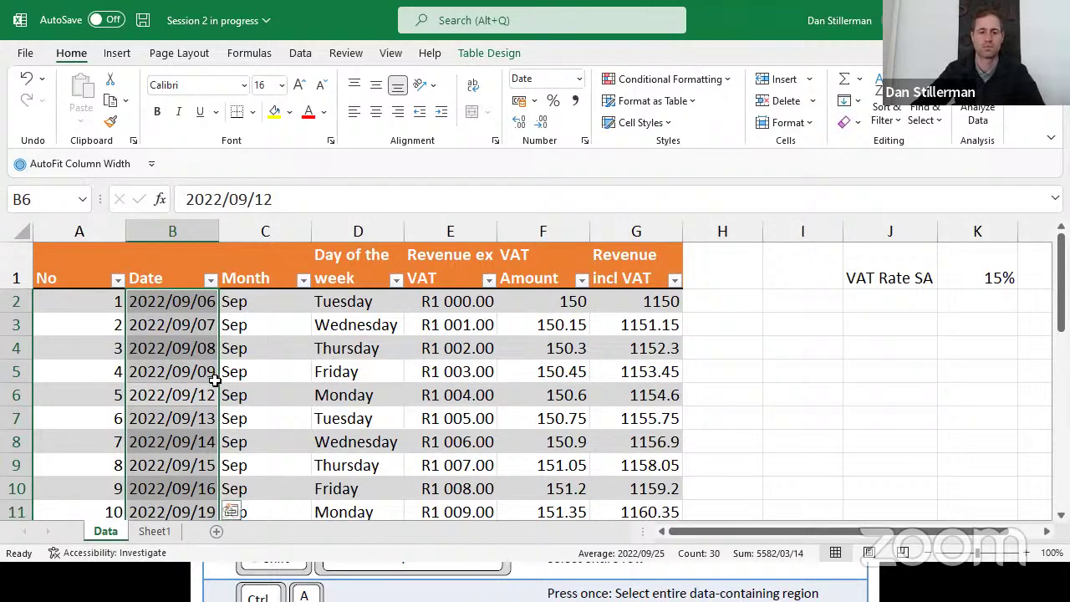
# Apply the General format to the Date column with Ctrl+Shift+~ to reveal serial numbers
pyautogui.click(187, 388)
pyautogui.hotkey('ctrl', 'space')
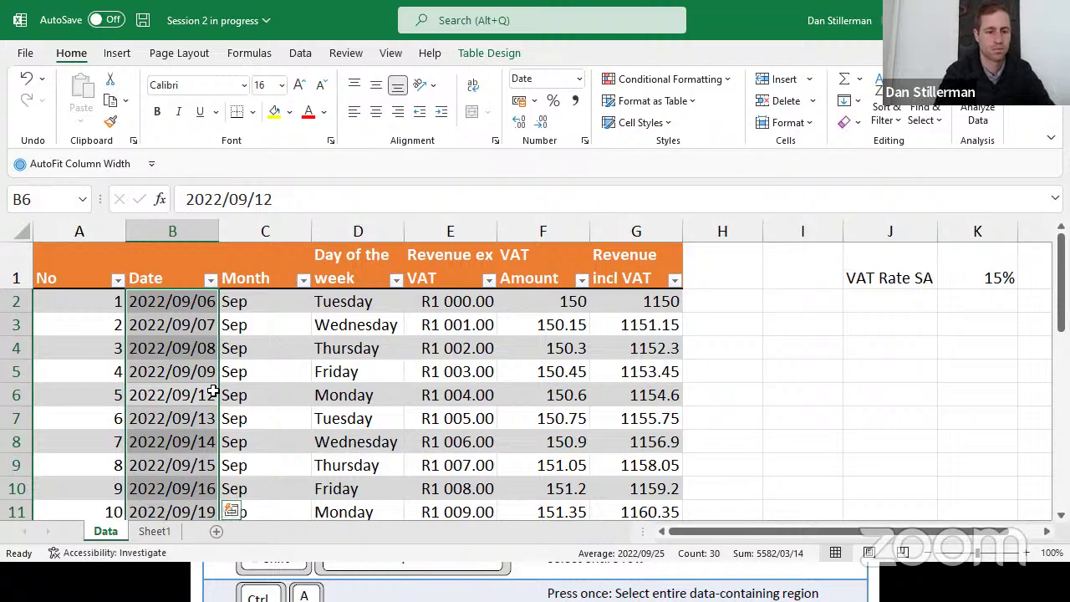
pyautogui.hotkey('ctrl', 'shift', '`')
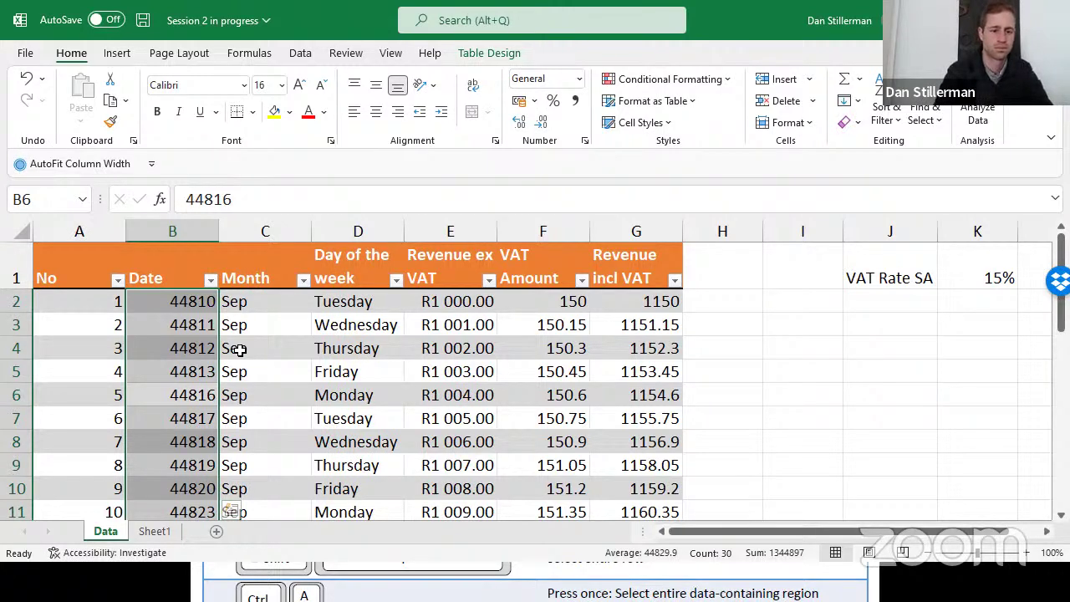
pyautogui.click(150, 395)
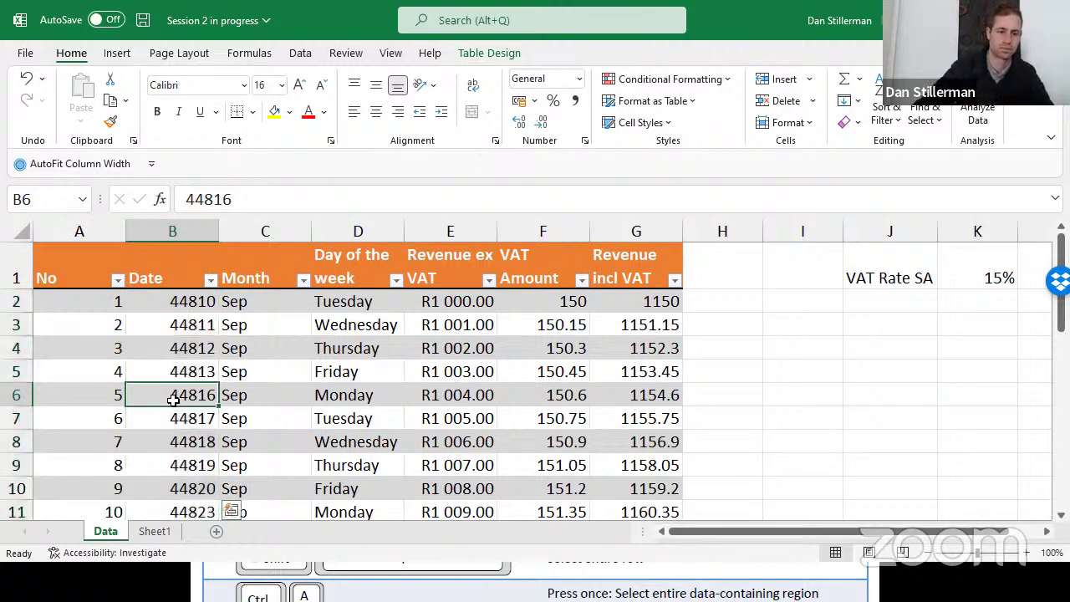
pyautogui.hotkey('ctrl', 'space')
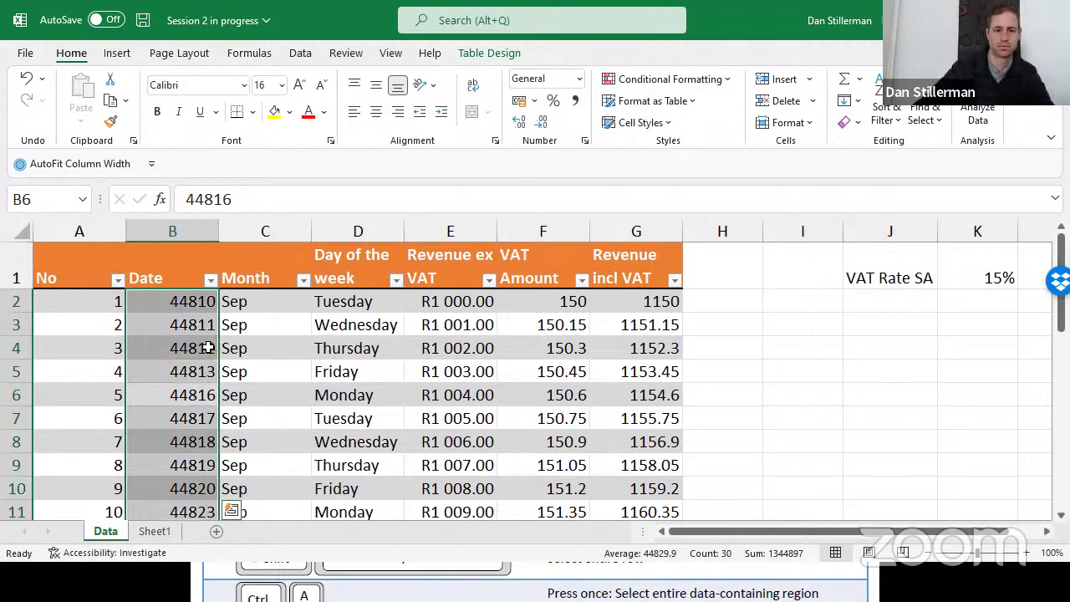
pyautogui.press('Right')
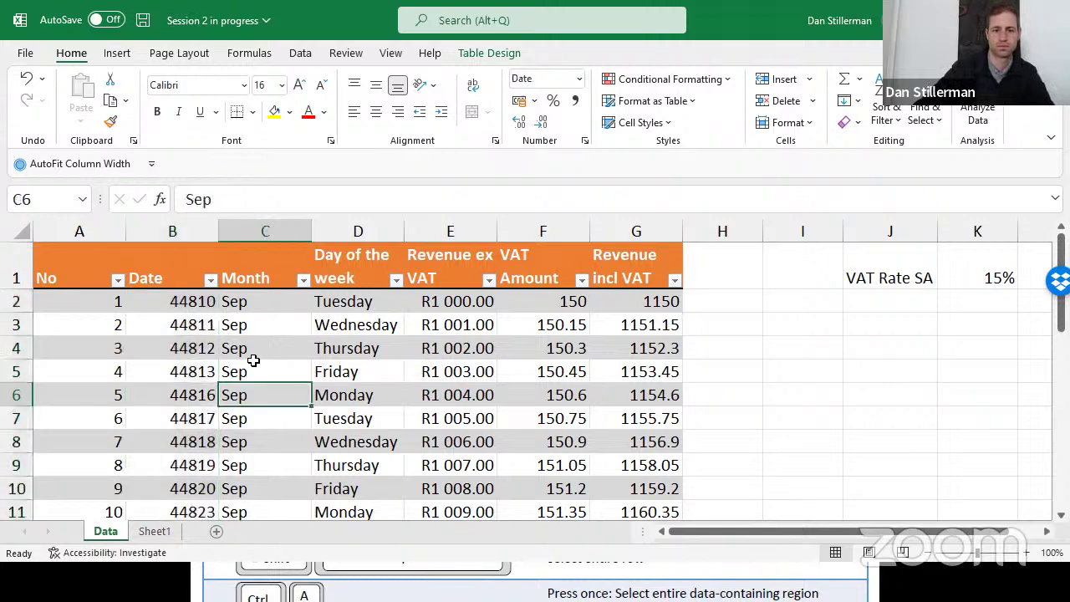
pyautogui.press('Left')
pyautogui.hotkey('ctrl', 'space')
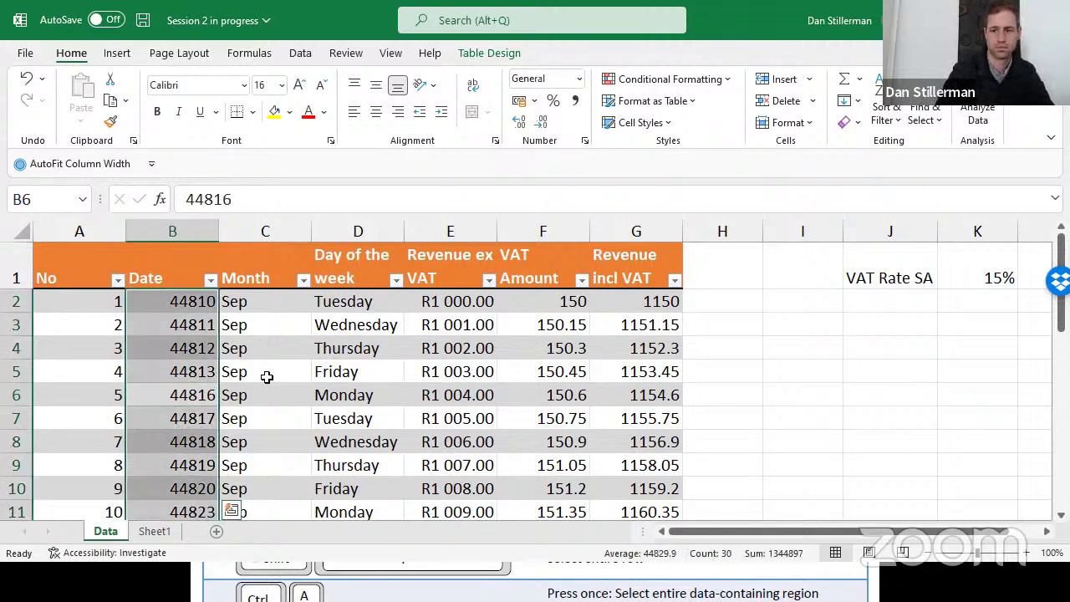
pyautogui.press('Up')
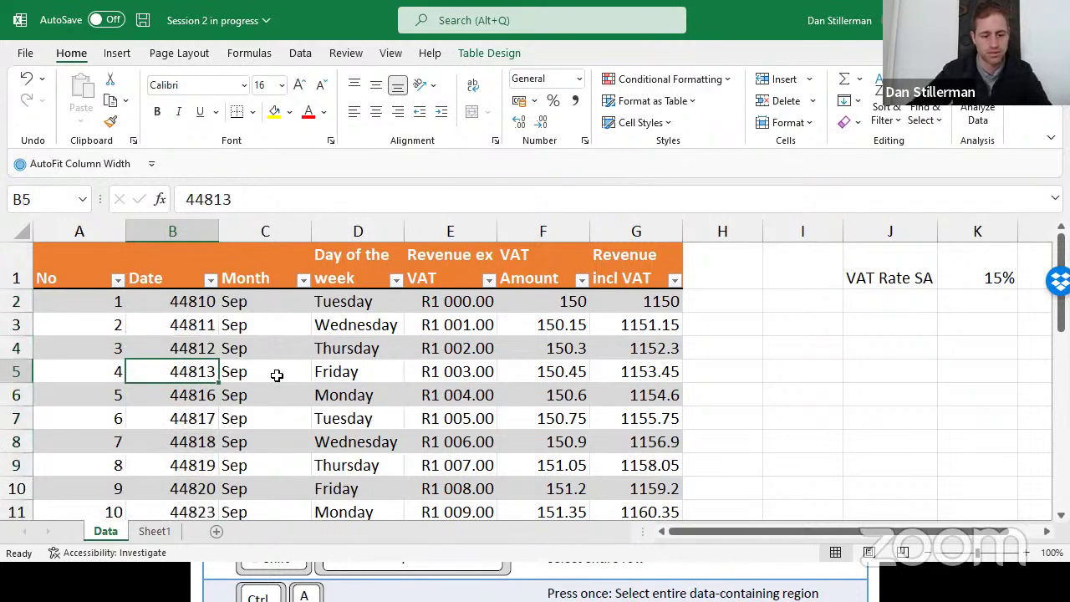
pyautogui.hotkey('ctrl', 's')
pyautogui.press('Up')
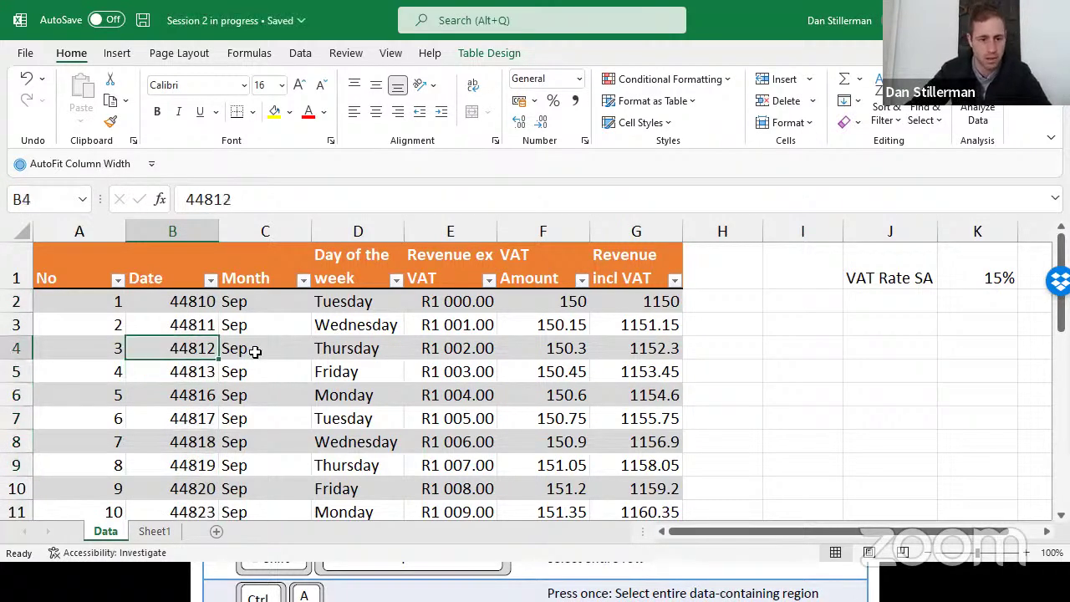
pyautogui.hotkey('ctrl', 'space')
pyautogui.hotkey('ctrl', 'shift', '#')
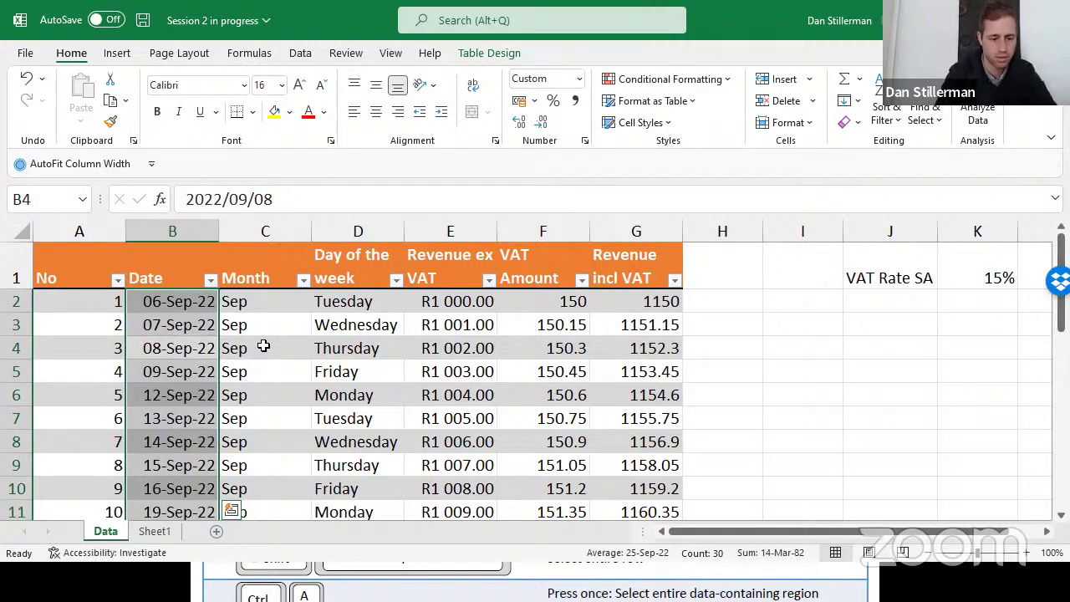
pyautogui.hotkey('ctrl', 'shift', '~')
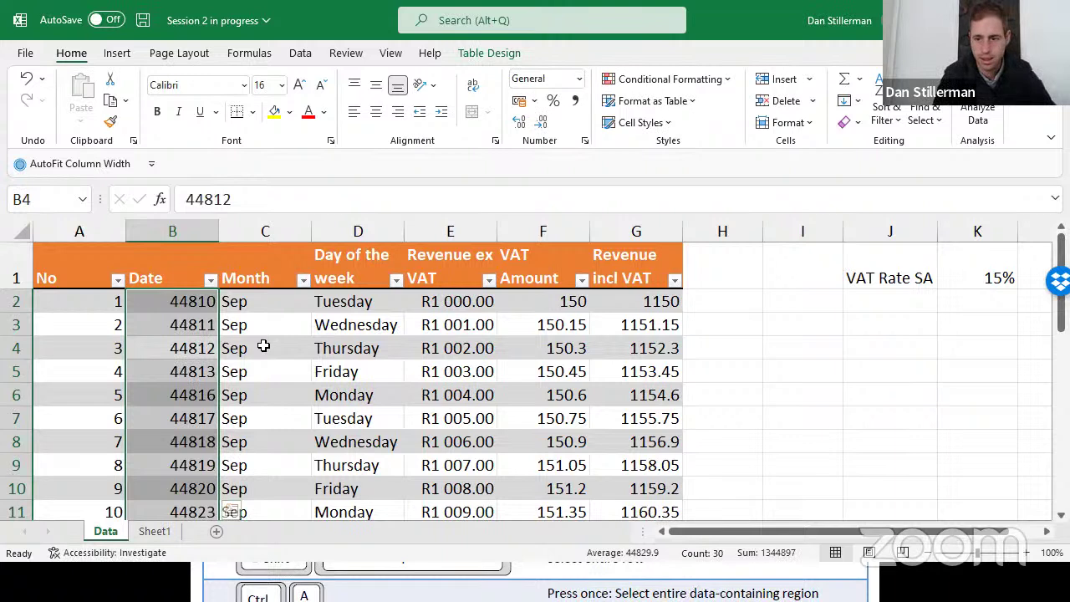
pyautogui.hotkey('ctrl', 'shift', '4')
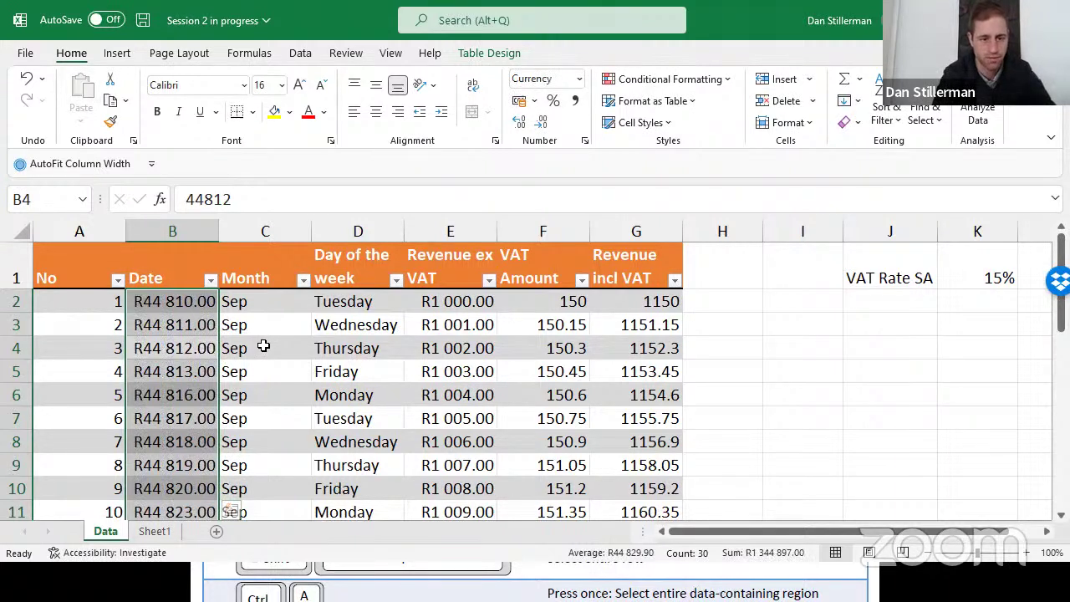
pyautogui.hotkey('ctrl', 'shift', '3')
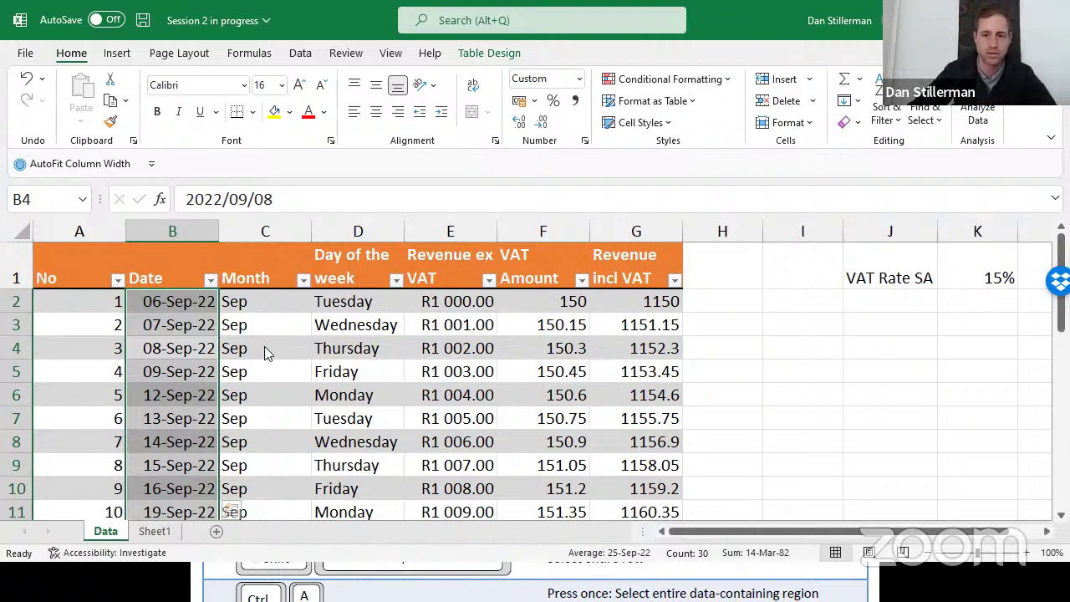
# Apply the Short Date format to the Date column from the Number Format list
pyautogui.click(580, 81)
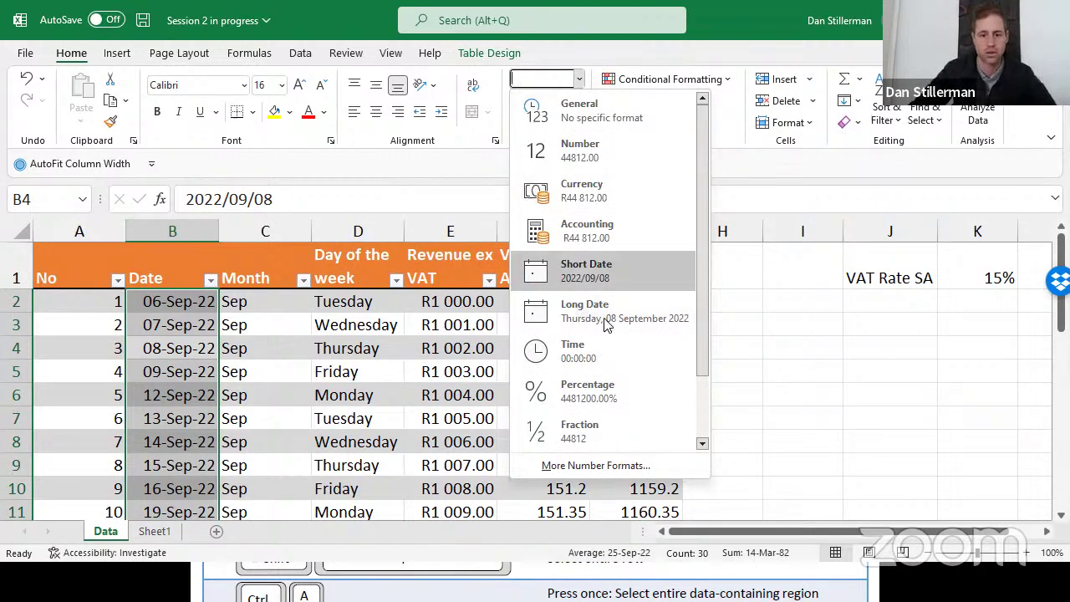
pyautogui.click(596, 466)
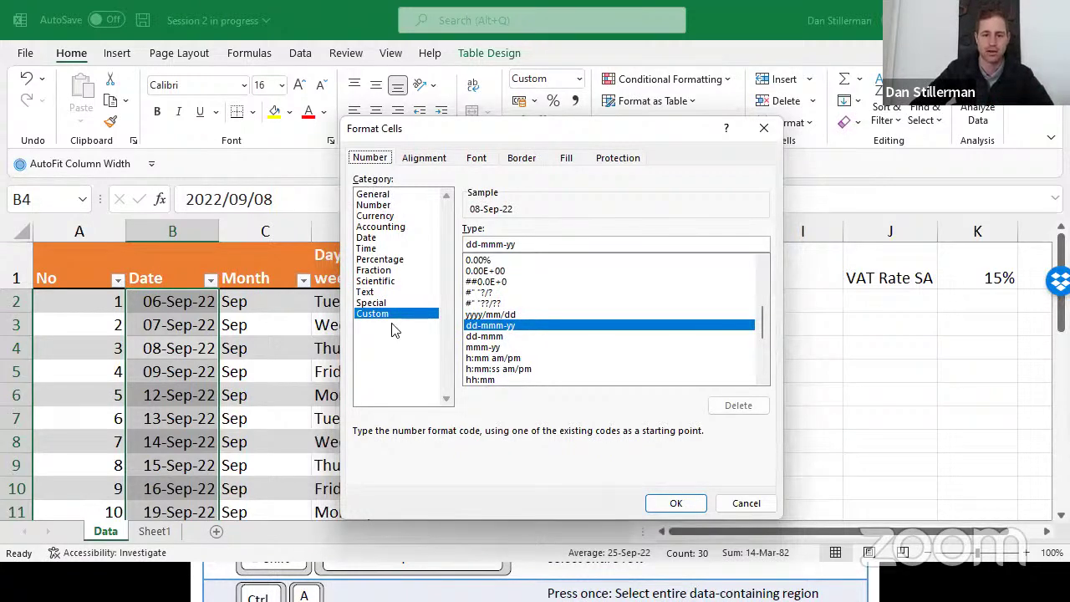
pyautogui.click(747, 502)
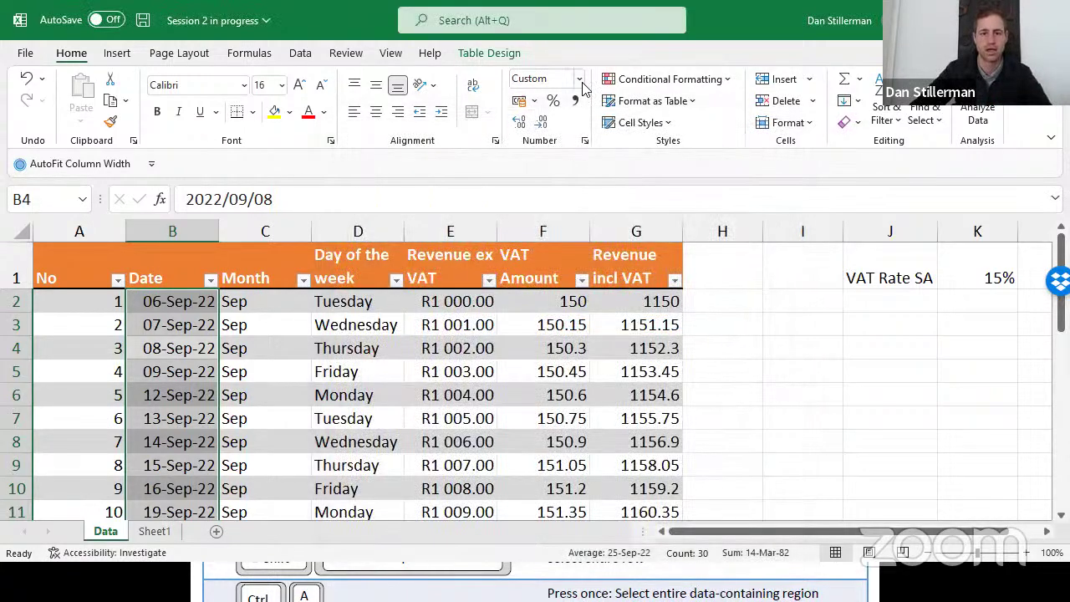
pyautogui.click(579, 79)
pyautogui.click(585, 272)
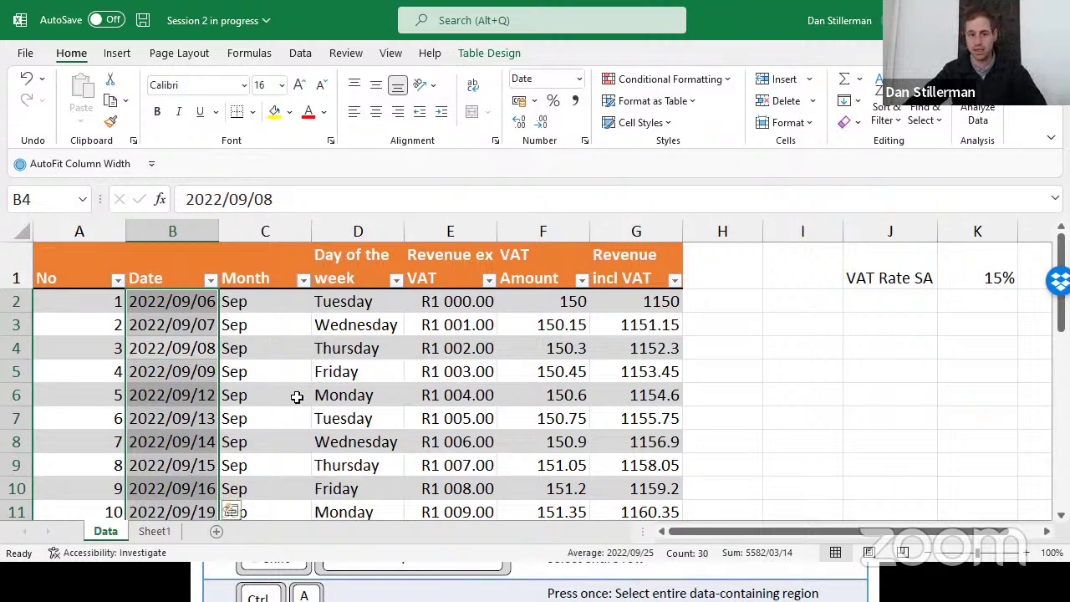
pyautogui.click(538, 376)
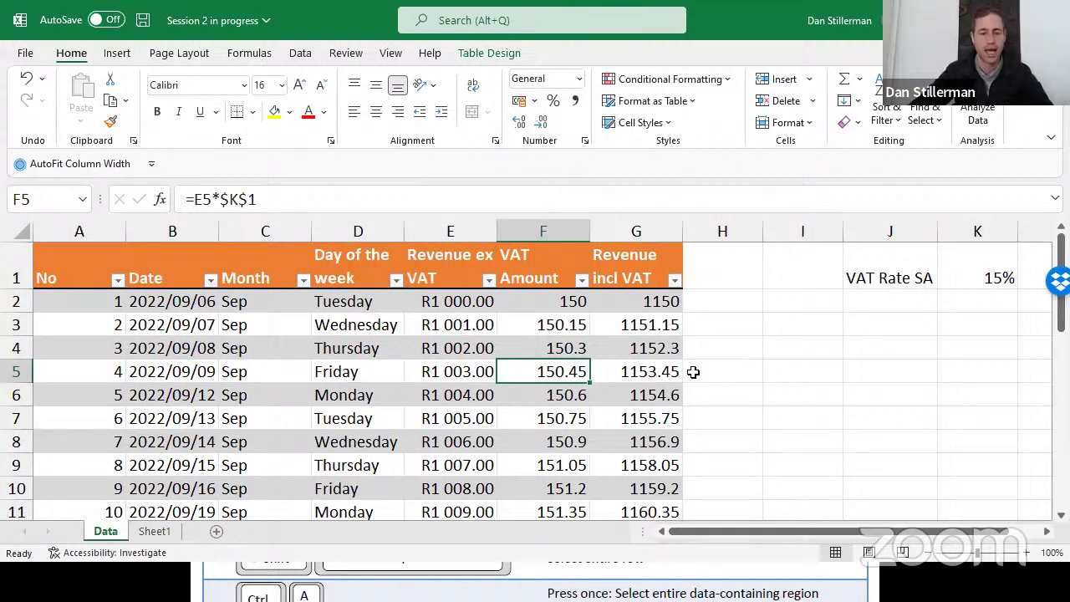
pyautogui.click(103, 364)
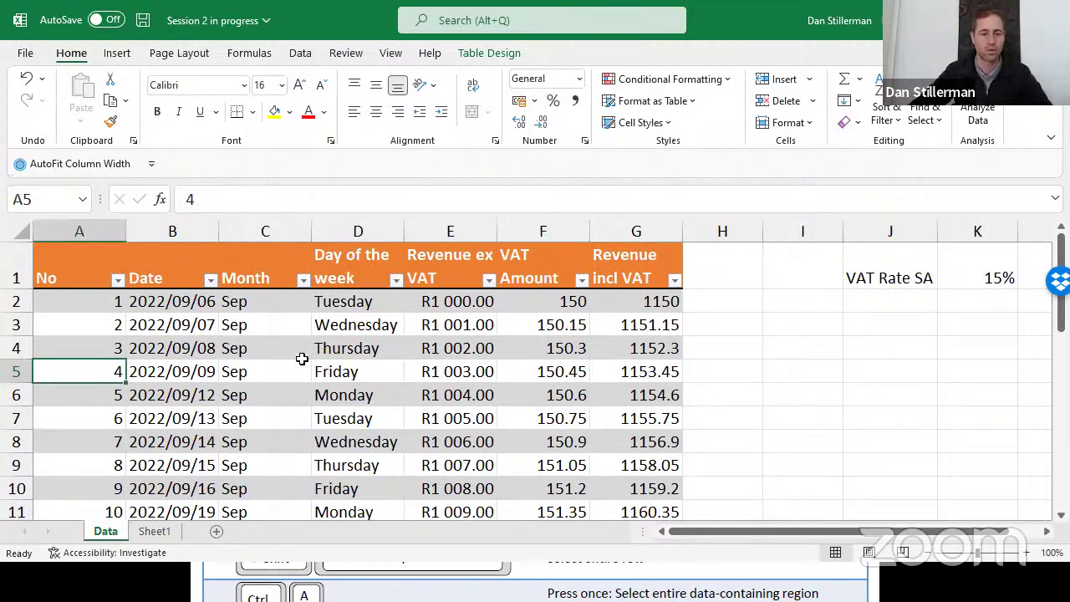
pyautogui.hotkey('ctrl', 'space')
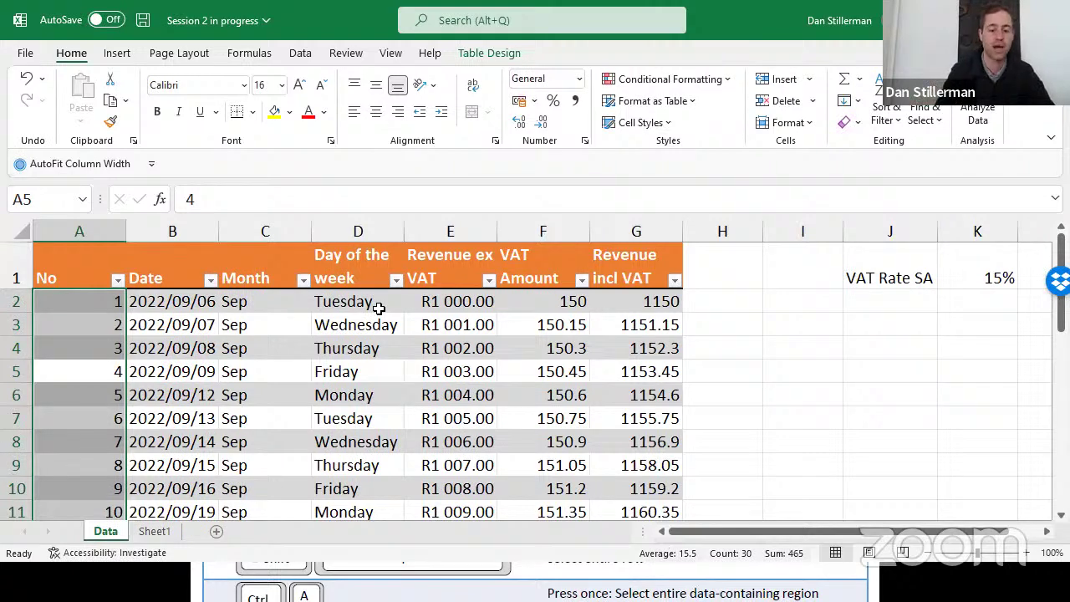
pyautogui.hotkey('ctrl', 'shift', '5')
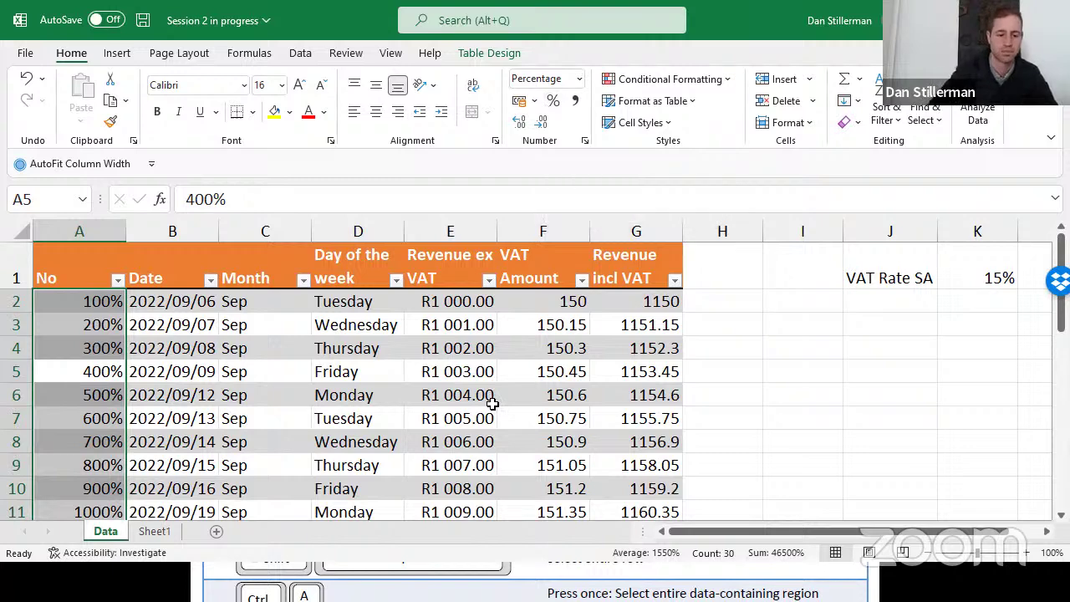
pyautogui.hotkey('ctrl', 'shift', '~')
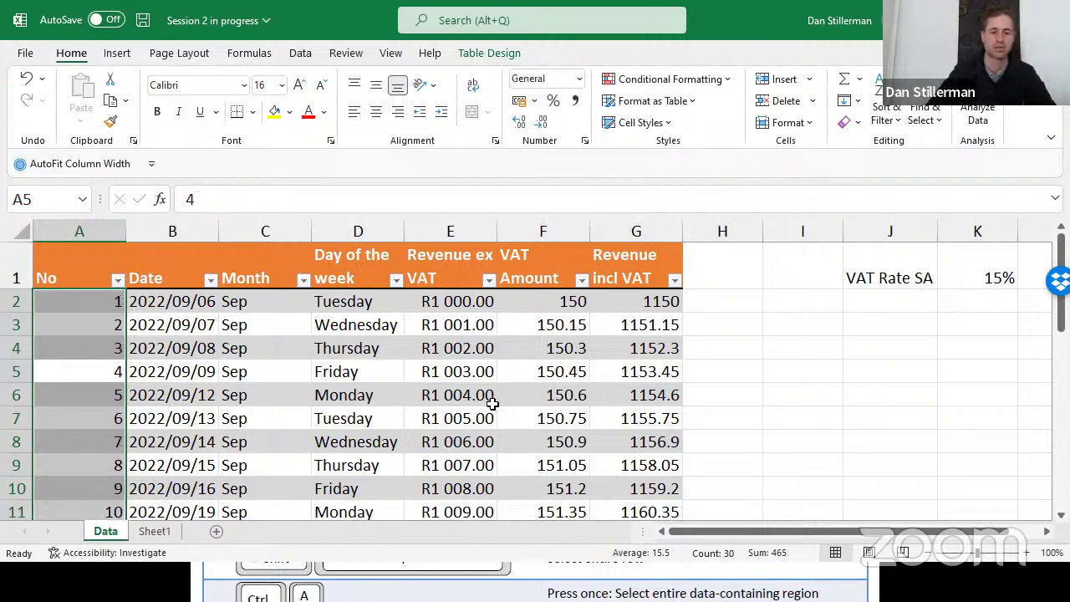
pyautogui.click(539, 383)
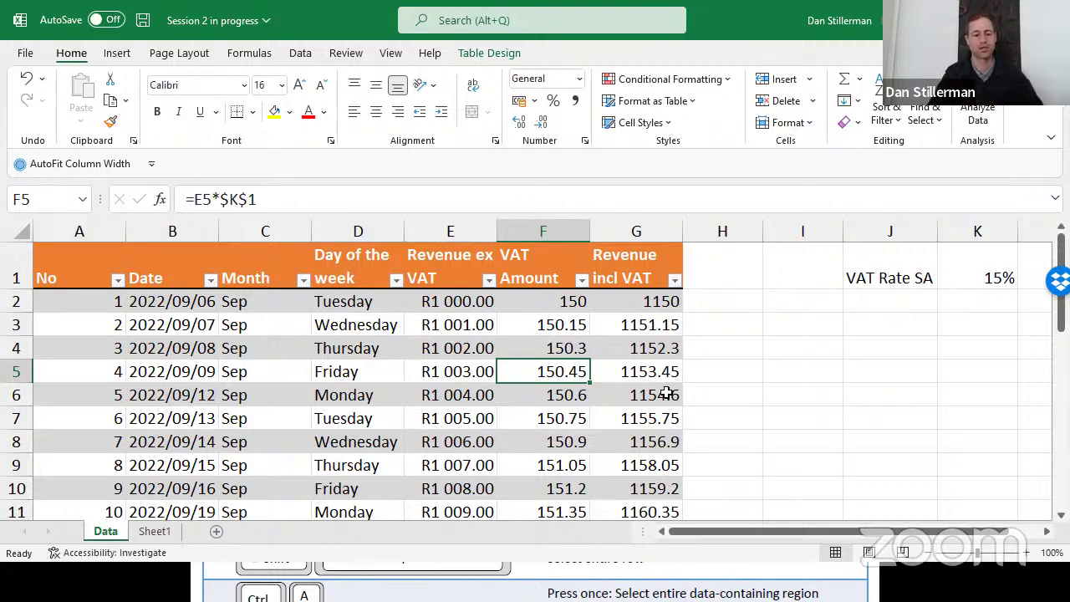
# Format the VAT Amount and Revenue incl VAT columns as currency with Ctrl+Shift+$
pyautogui.hotkey('ctrl', 'space')
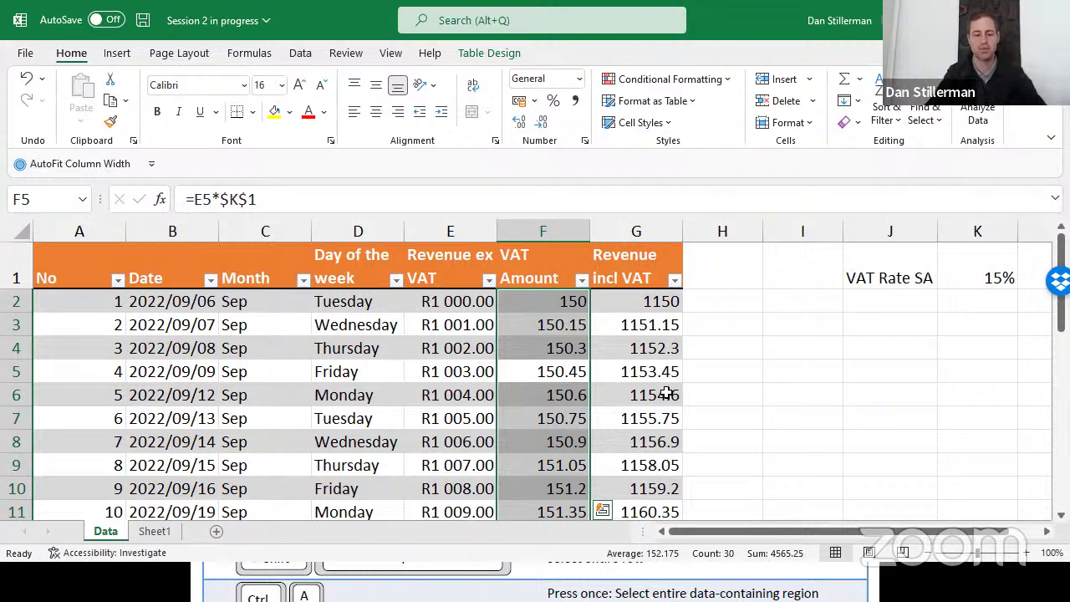
pyautogui.hotkey('shift', 'Right')
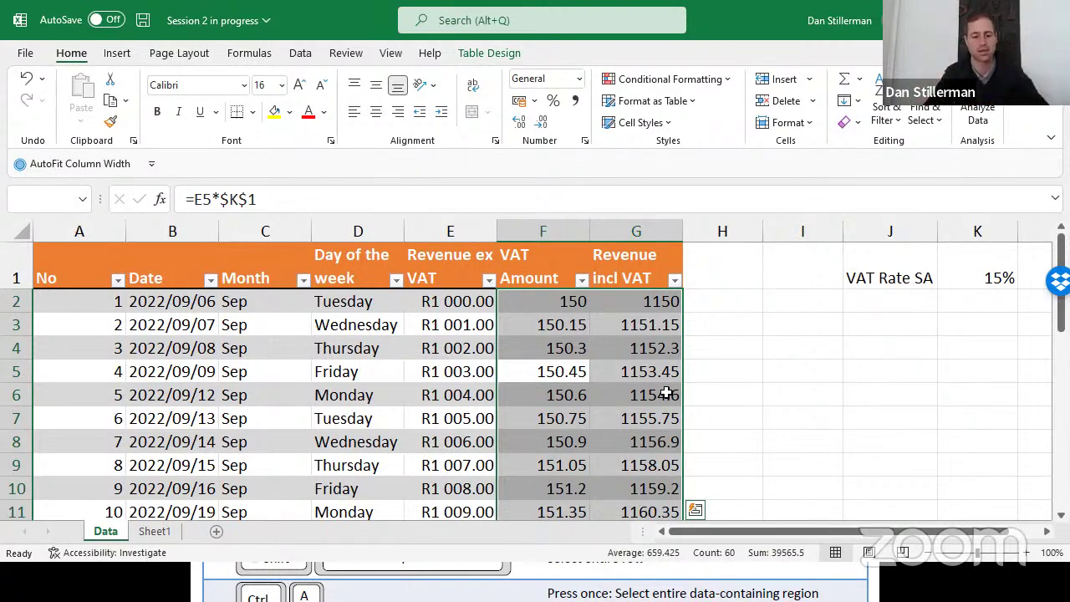
pyautogui.hotkey('ctrl', 'shift', '4')
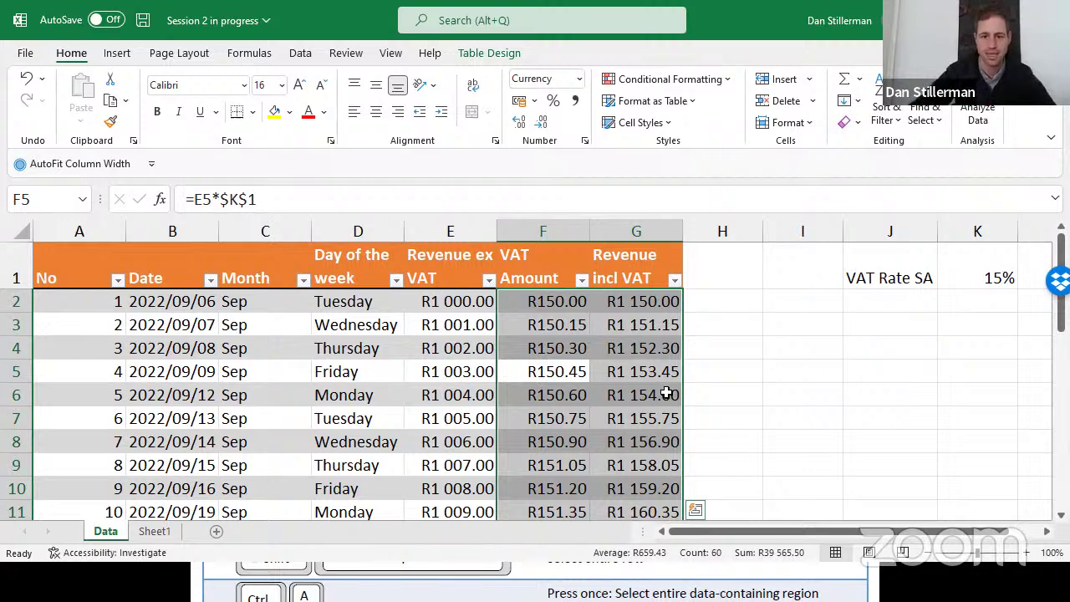
# Reduce the currency values to zero decimals, then restore two decimal places
pyautogui.click(545, 125)
pyautogui.click(545, 125)
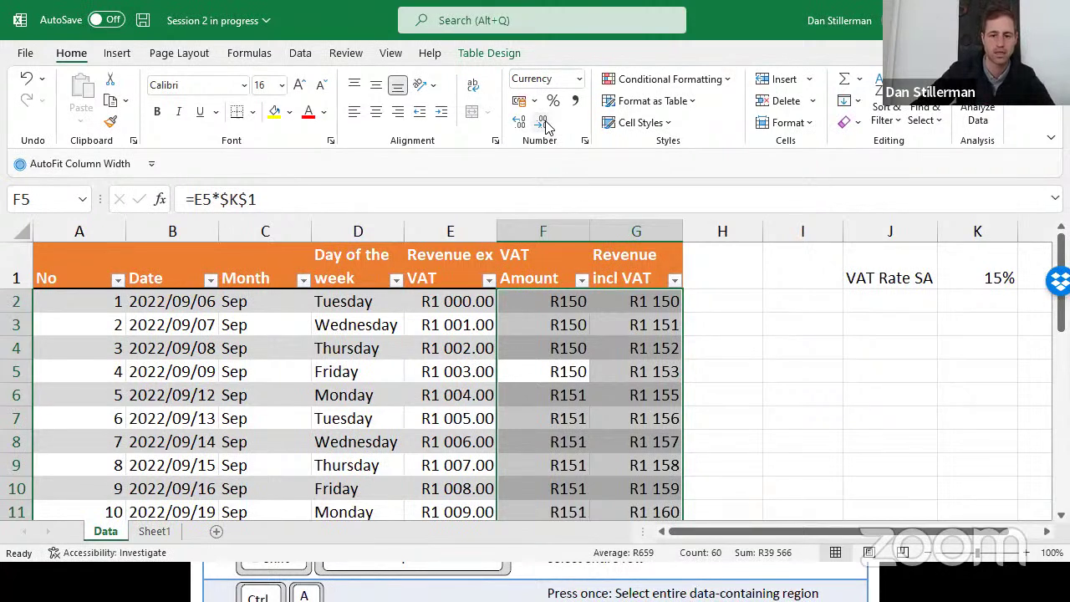
pyautogui.click(519, 122)
pyautogui.click(519, 122)
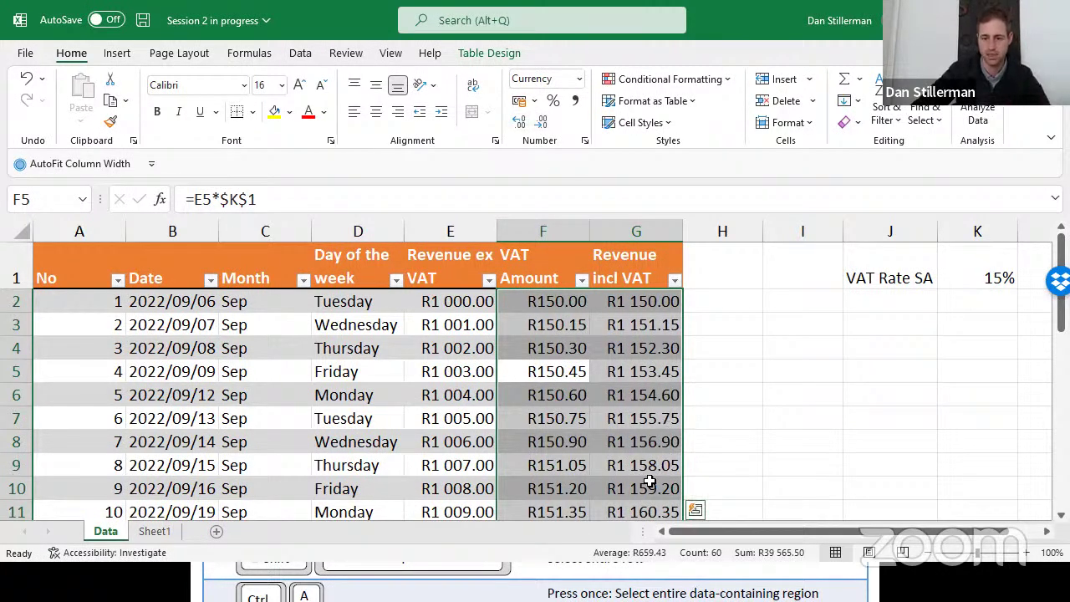
pyautogui.click(664, 403)
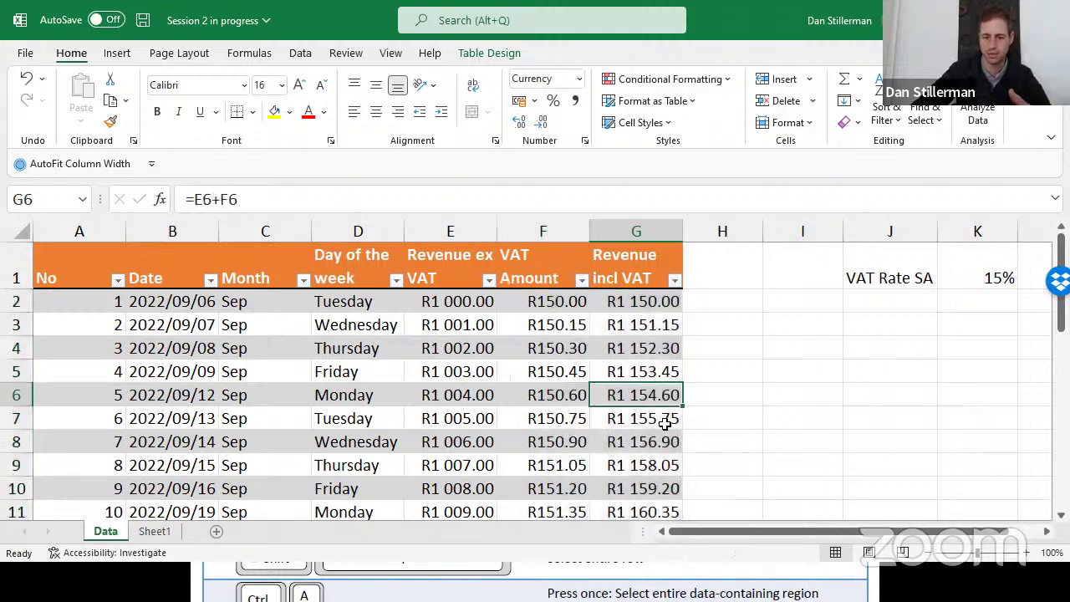
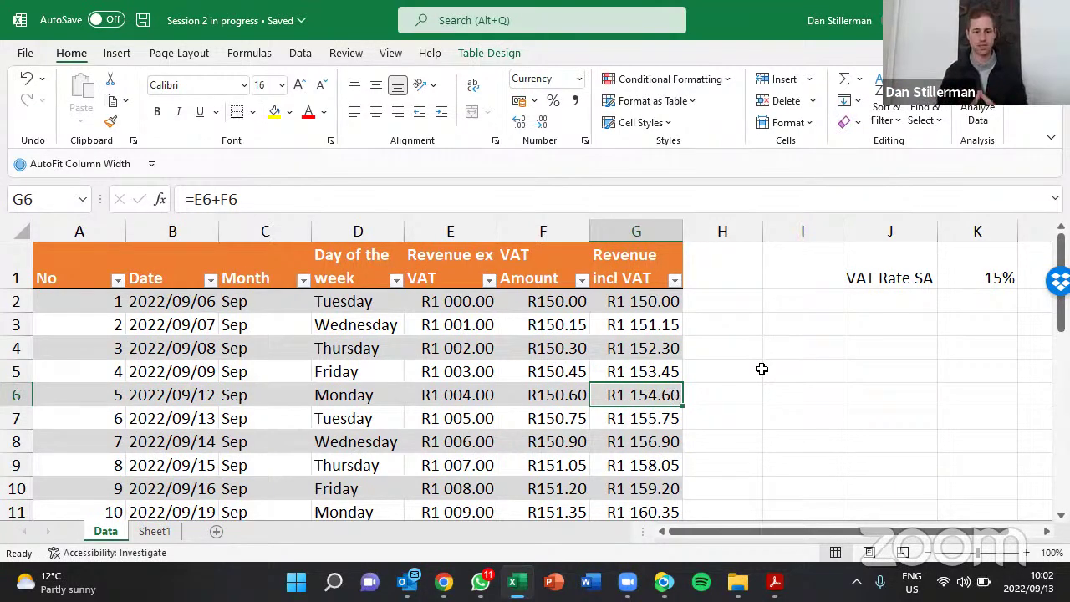
# Show Table Design and check the =E5*$K$1 VAT Amount formula in row 5
pyautogui.click(499, 53)
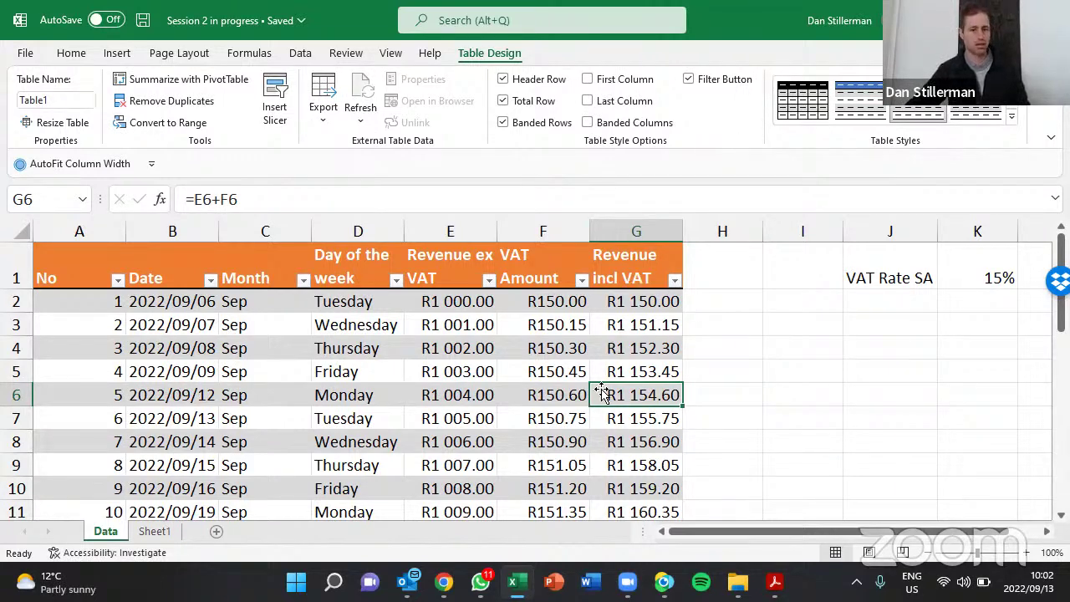
pyautogui.scroll(-2, 604, 389)
pyautogui.scroll(2, 513, 382)
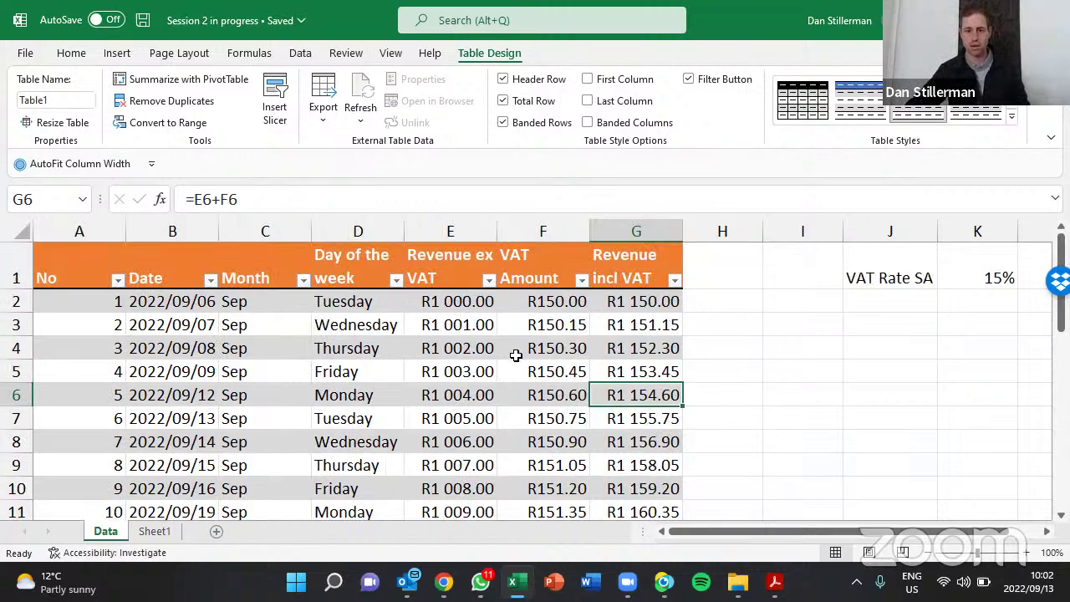
pyautogui.click(519, 362)
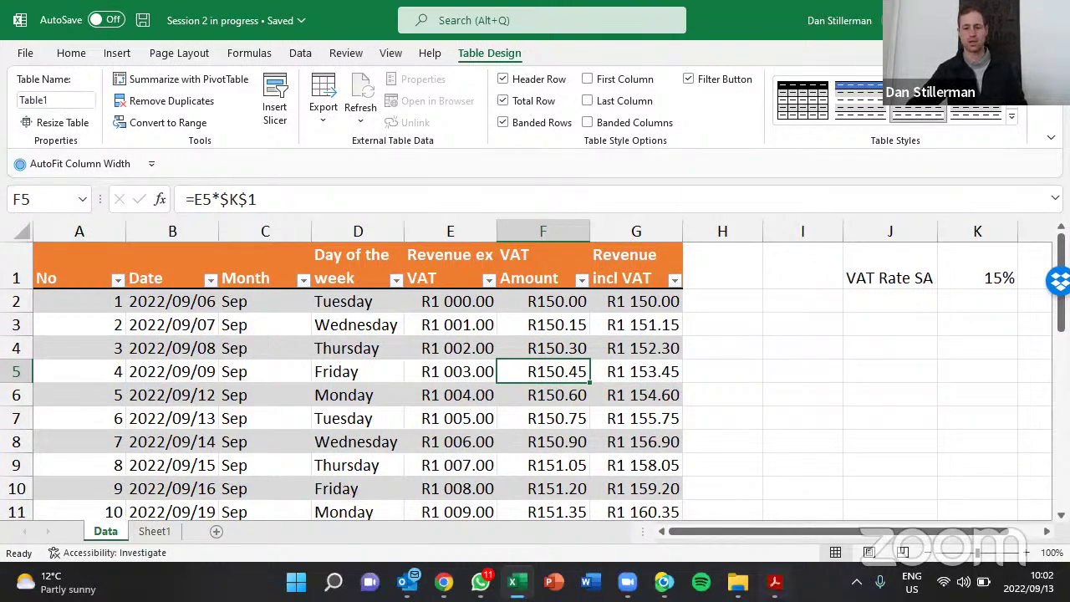
# Switch to the keyboard shortcut cheat sheet and scroll down through it
pyautogui.hotkey('alt', 'Tab')
pyautogui.scroll(-2, 663, 434)
pyautogui.scroll(-3, 663, 434)
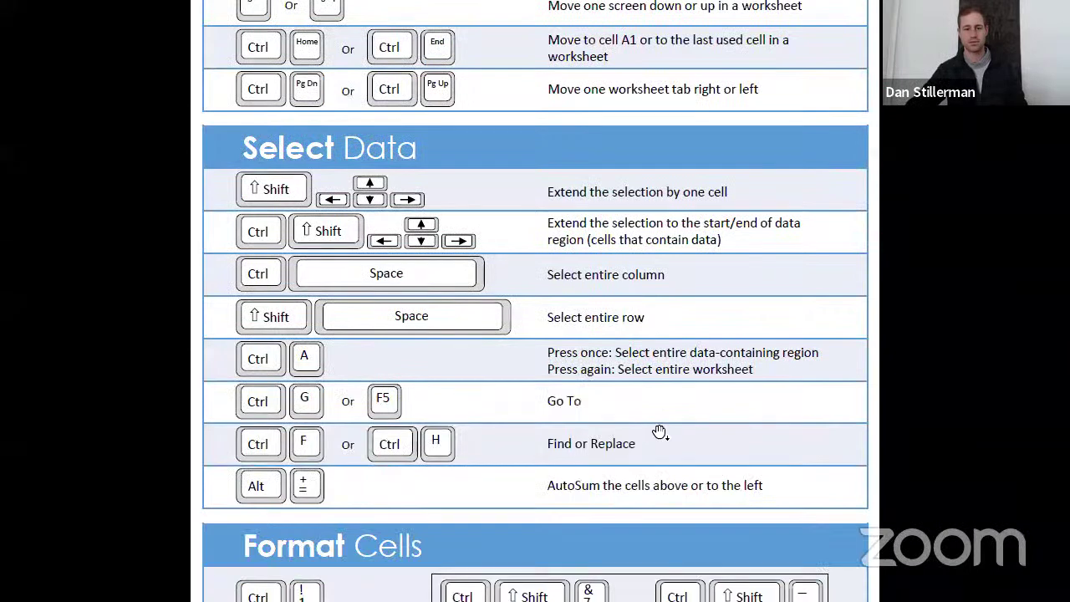
# Scroll through the Select Data and Format Cells shortcuts, then return to Excel
pyautogui.scroll(-1, 526, 432)
pyautogui.scroll(-3, 523, 434)
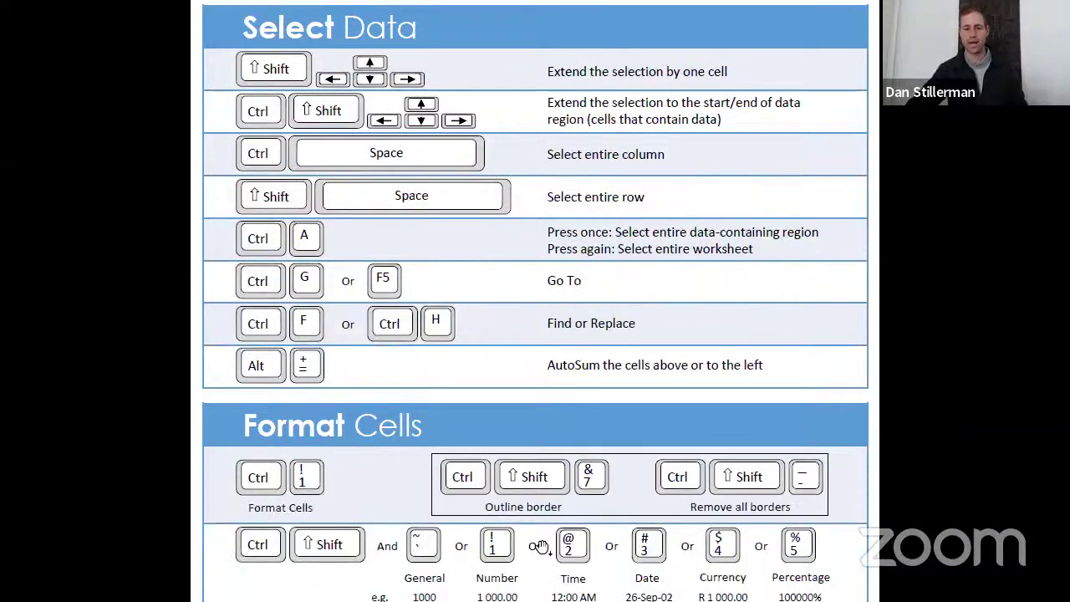
pyautogui.scroll(-1, 841, 547)
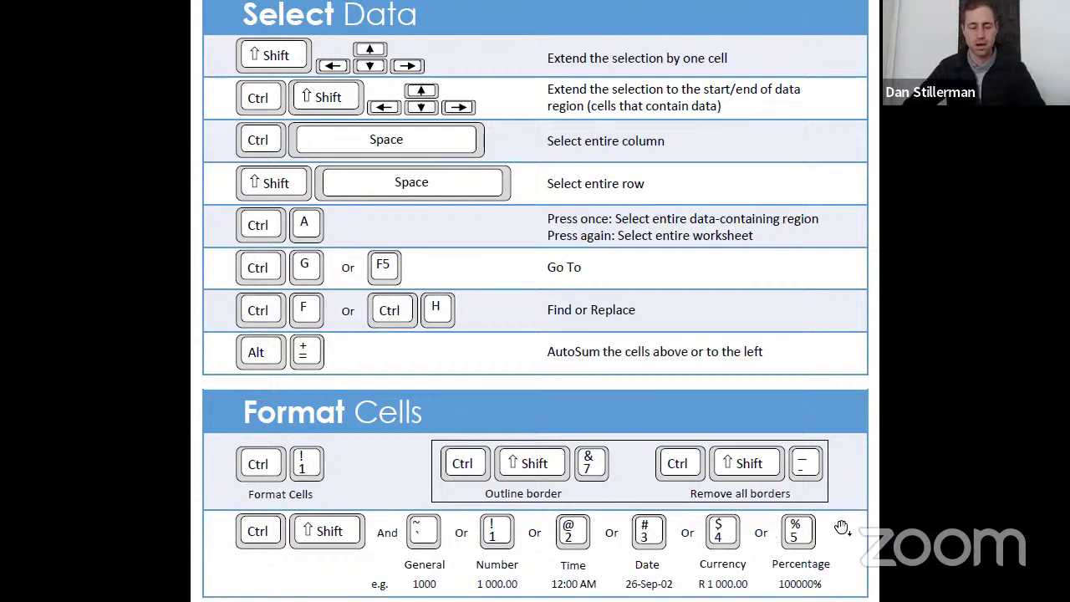
pyautogui.hotkey('alt', 'Tab')
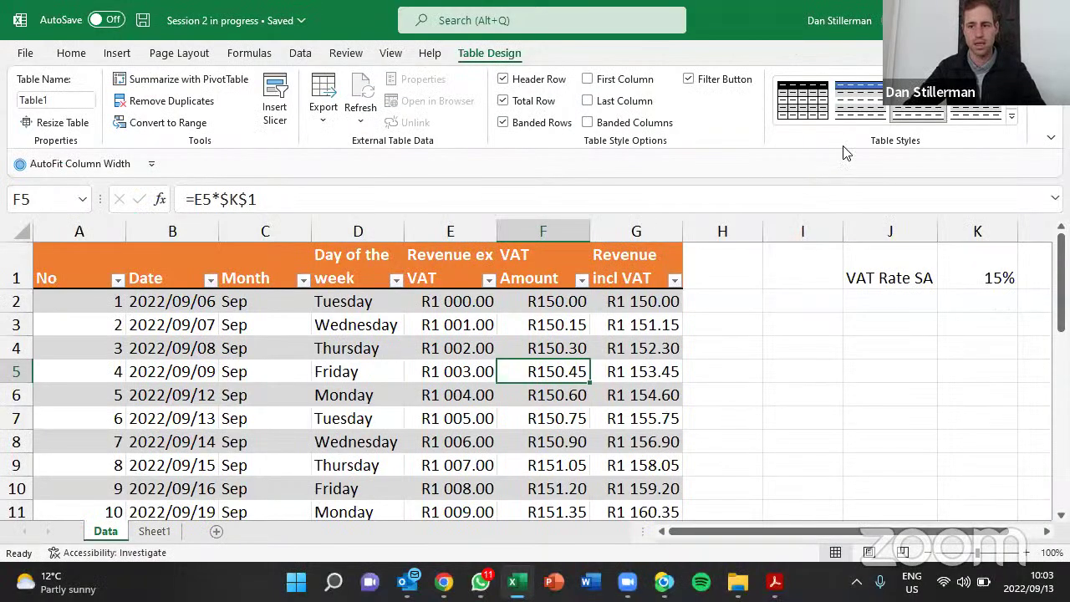
# Set the ribbon to Show tabs only, then select the Revenue ex VAT values E2:E31
pyautogui.click(1051, 137)
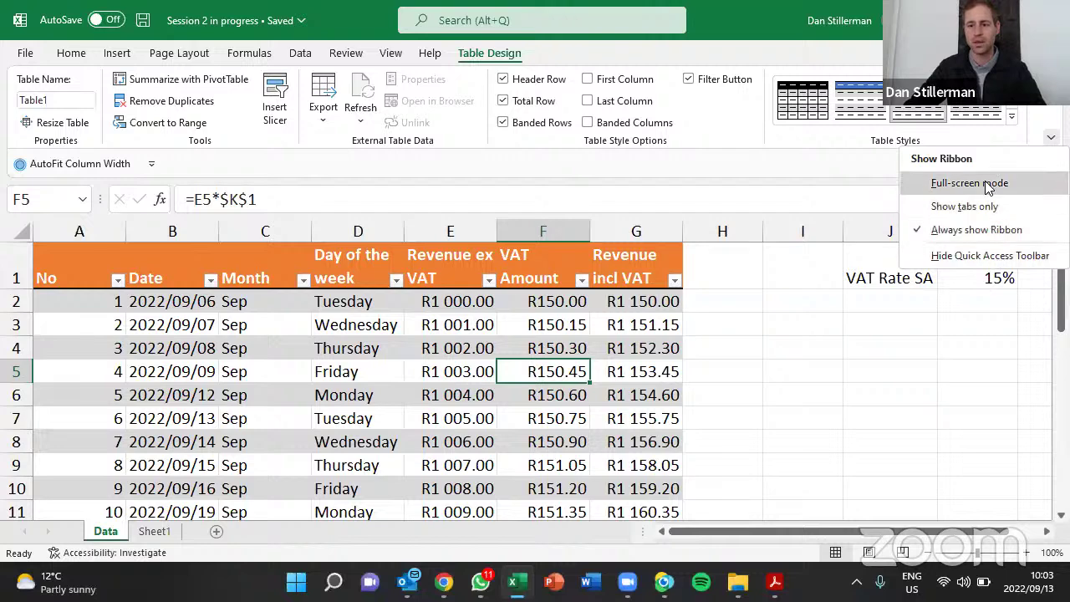
pyautogui.click(966, 206)
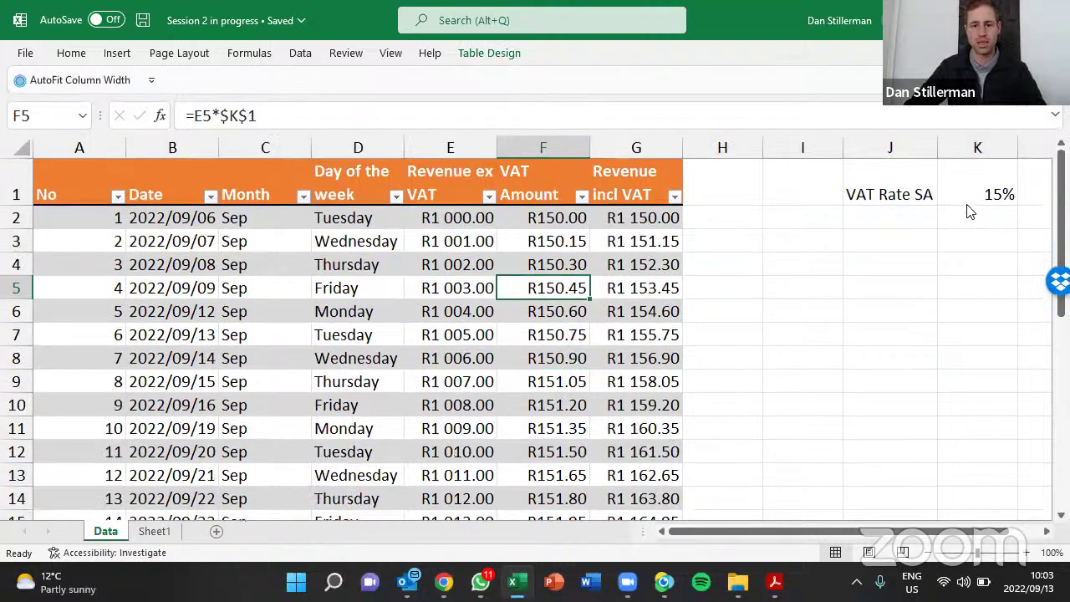
pyautogui.click(429, 311)
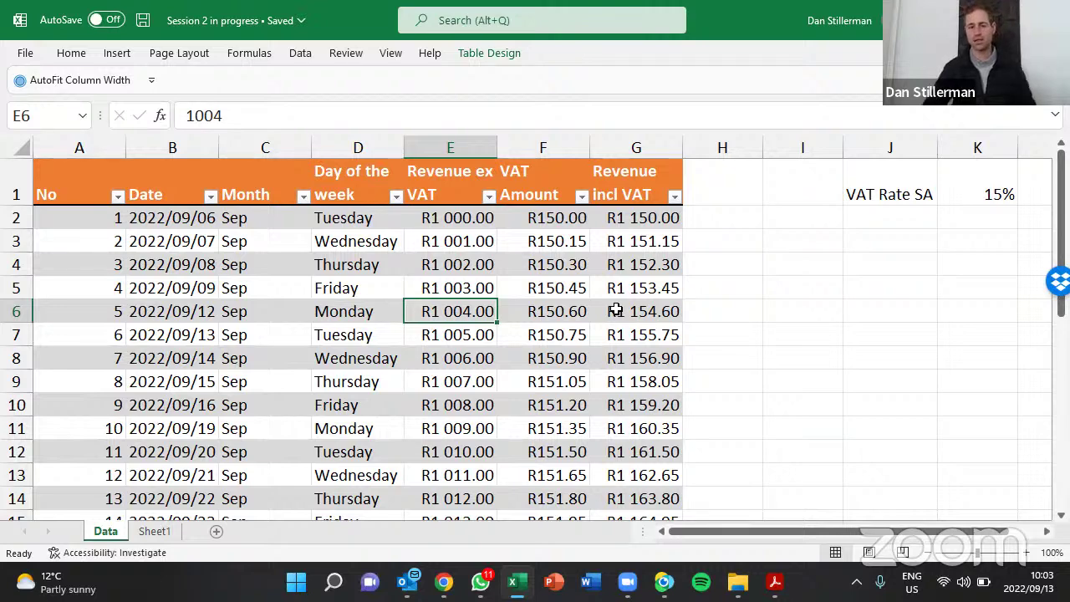
pyautogui.hotkey('ctrl', 'Up')
pyautogui.press('Down')
pyautogui.press('Down')
pyautogui.press('Down')
pyautogui.press('Down')
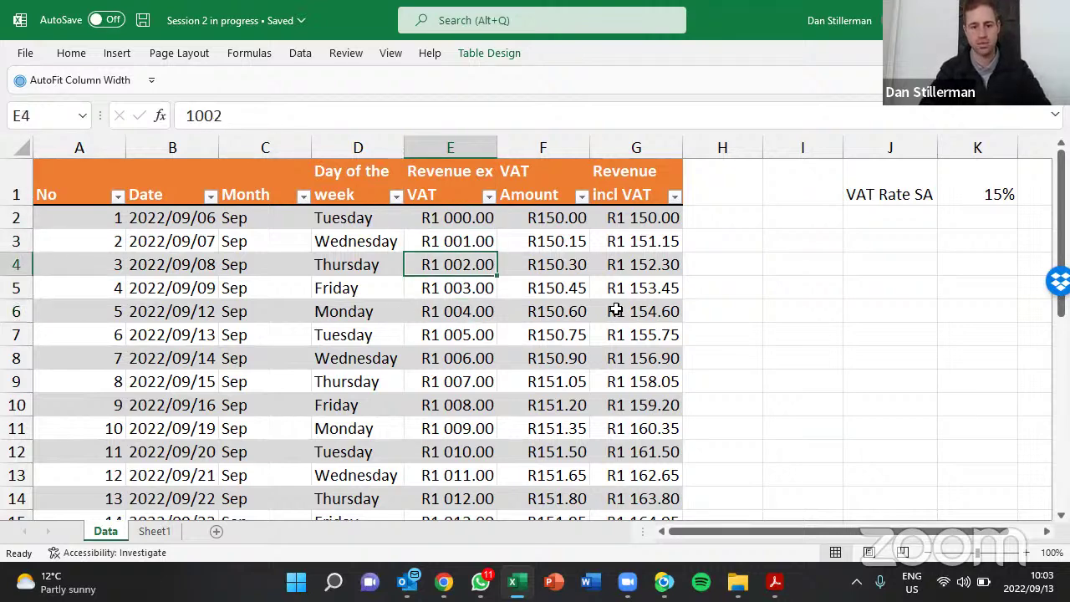
pyautogui.press('Down')
pyautogui.press('Down')
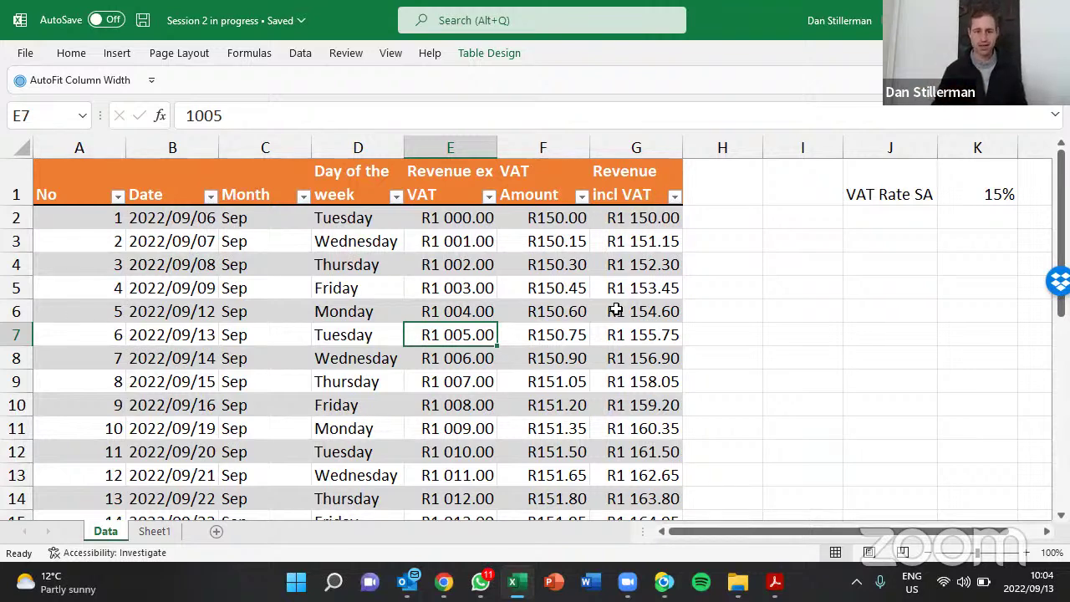
pyautogui.click(452, 221)
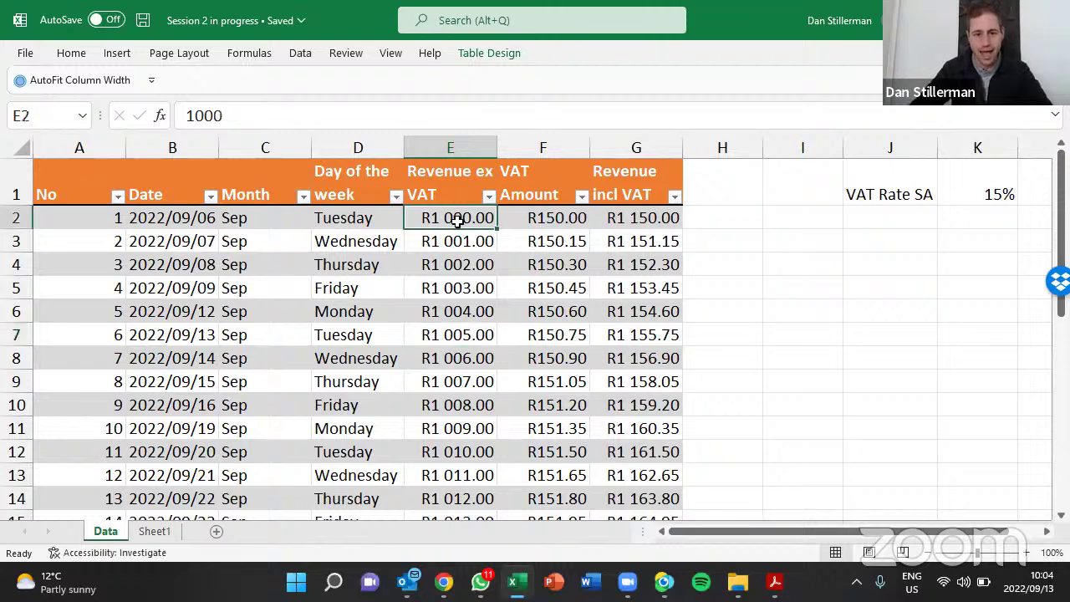
pyautogui.click(465, 241)
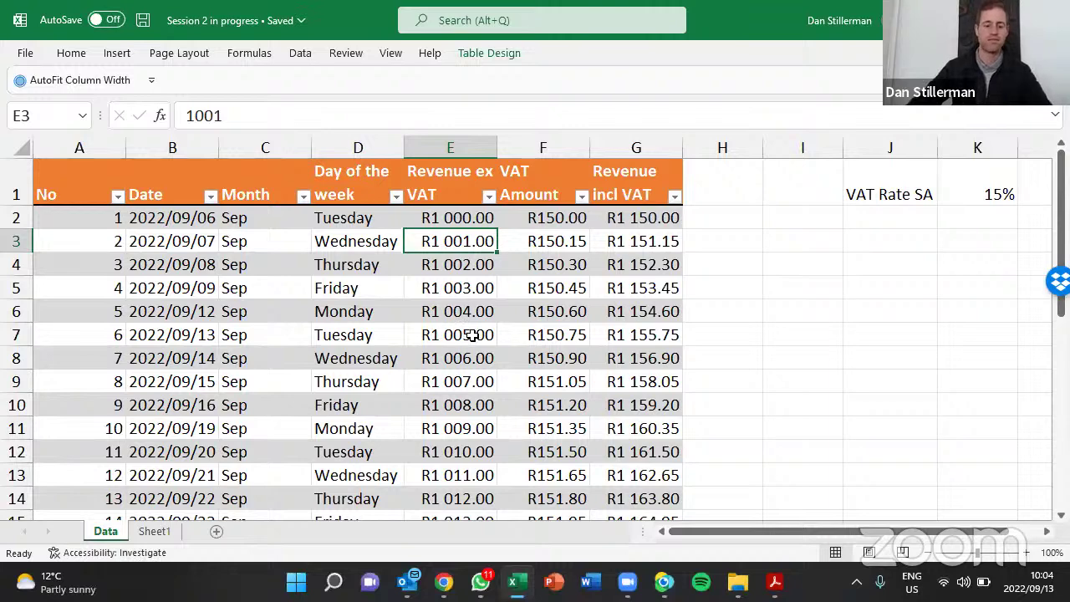
pyautogui.hotkey('ctrl', 'space')
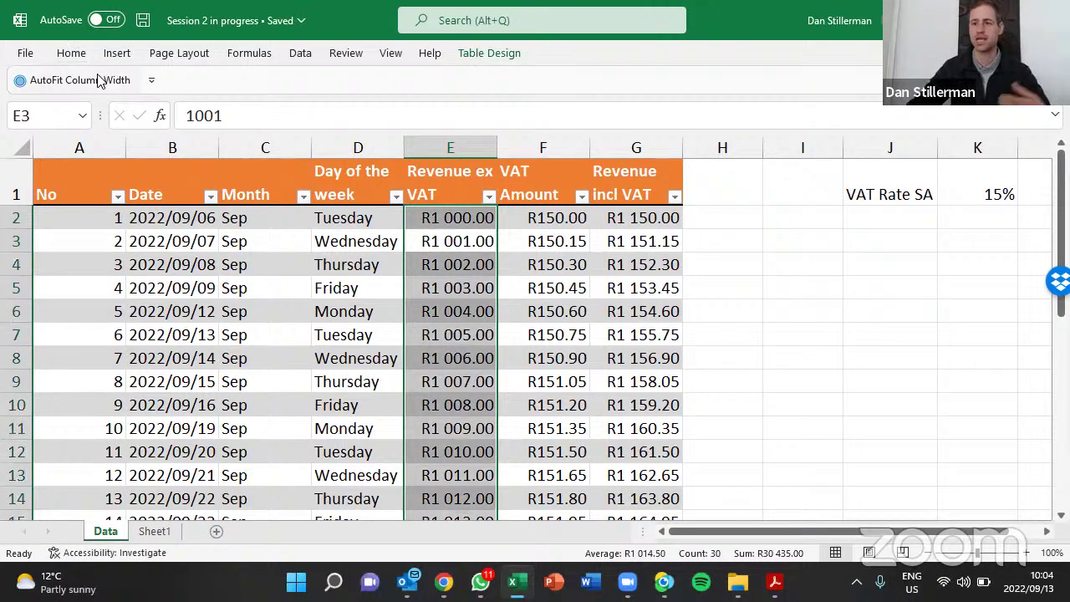
# Apply the Green - Yellow - Red Color Scale conditional format to the Revenue ex VAT values
pyautogui.click(71, 53)
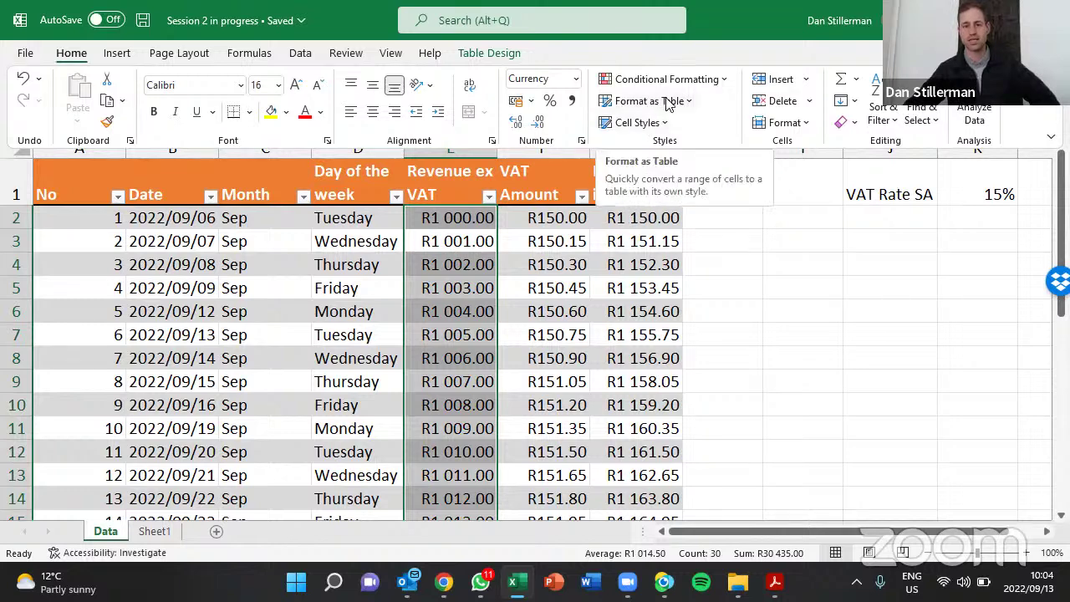
pyautogui.click(721, 83)
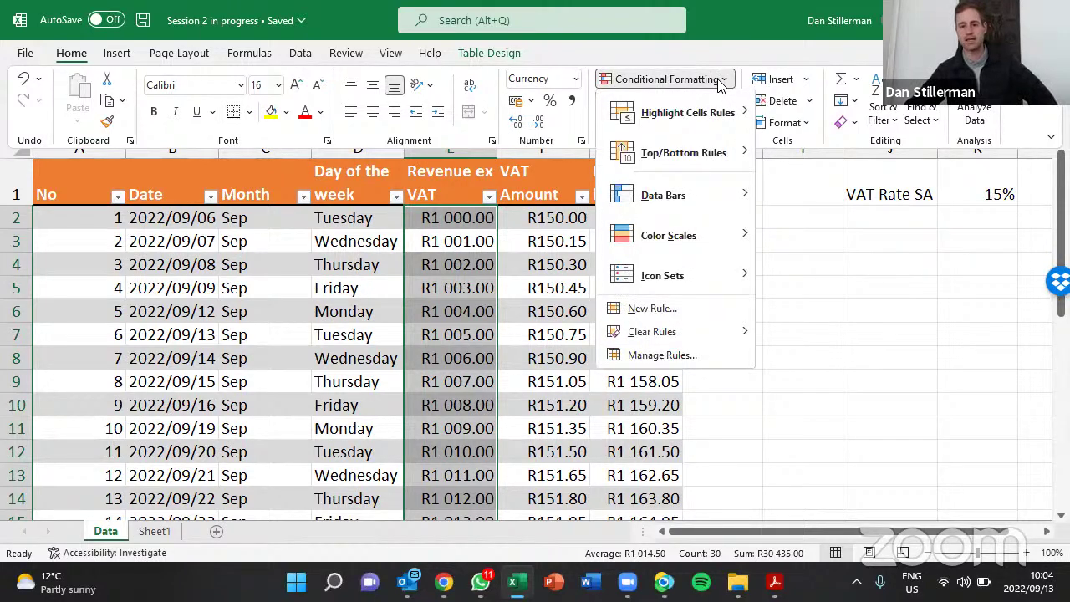
pyautogui.moveTo(686, 223)
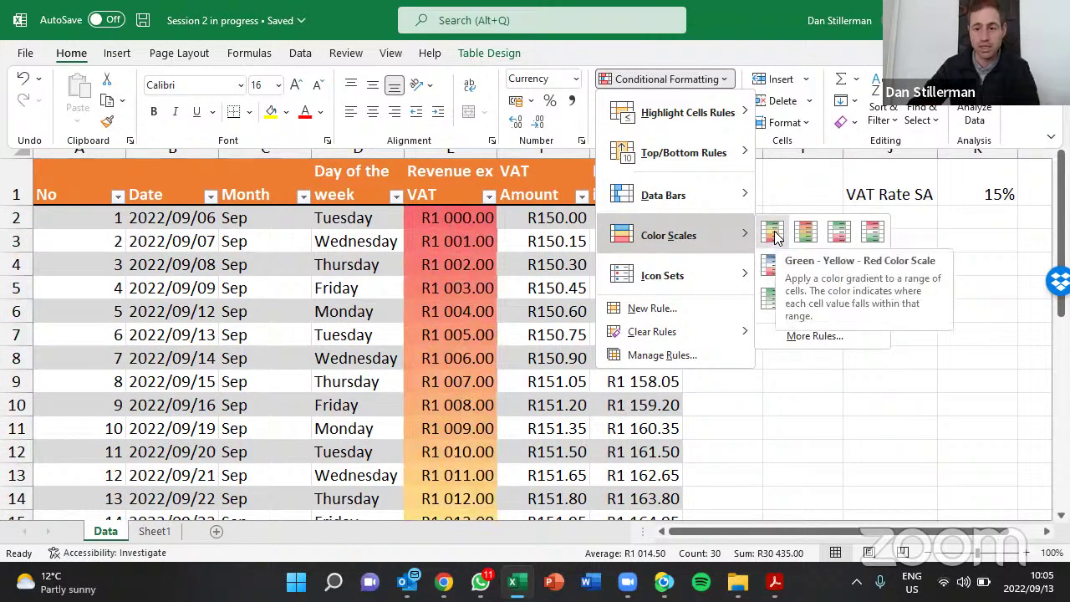
pyautogui.click(774, 236)
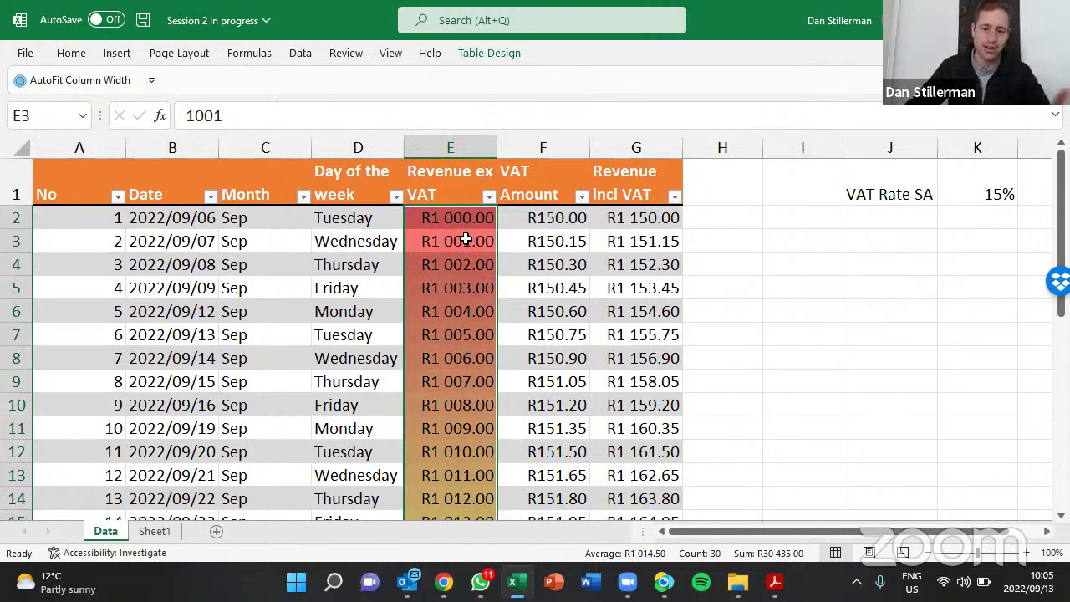
pyautogui.click(468, 289)
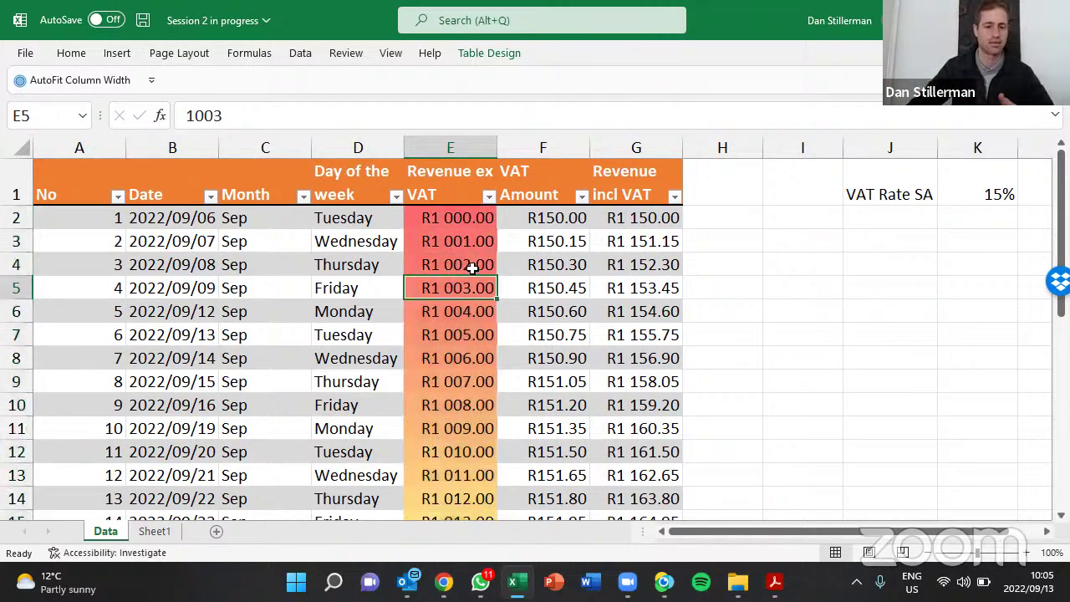
pyautogui.scroll(-1, 466, 376)
pyautogui.scroll(-4, 462, 305)
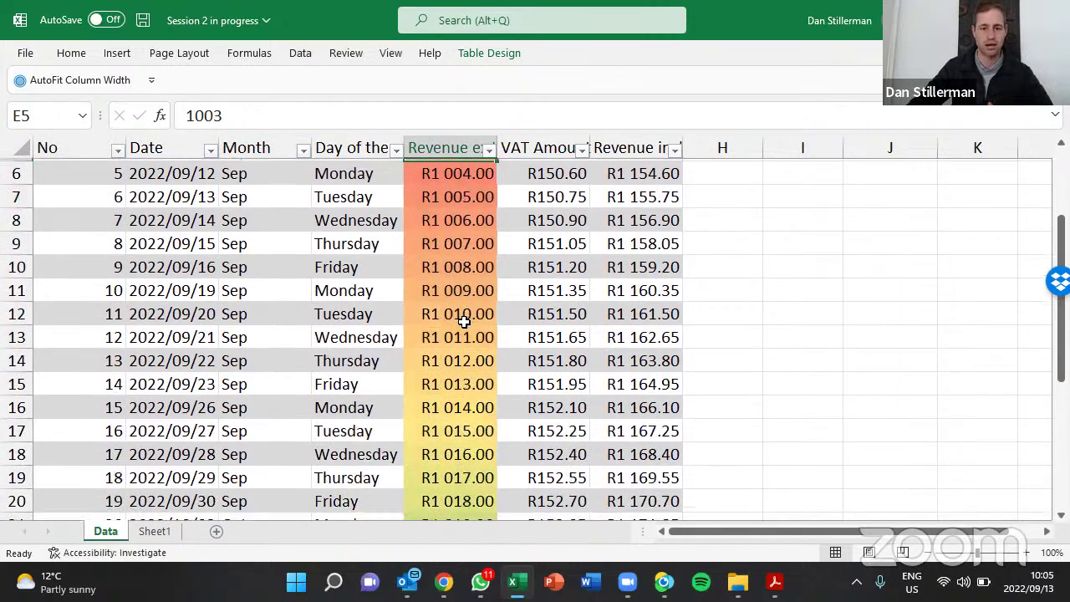
pyautogui.scroll(-1, 440, 330)
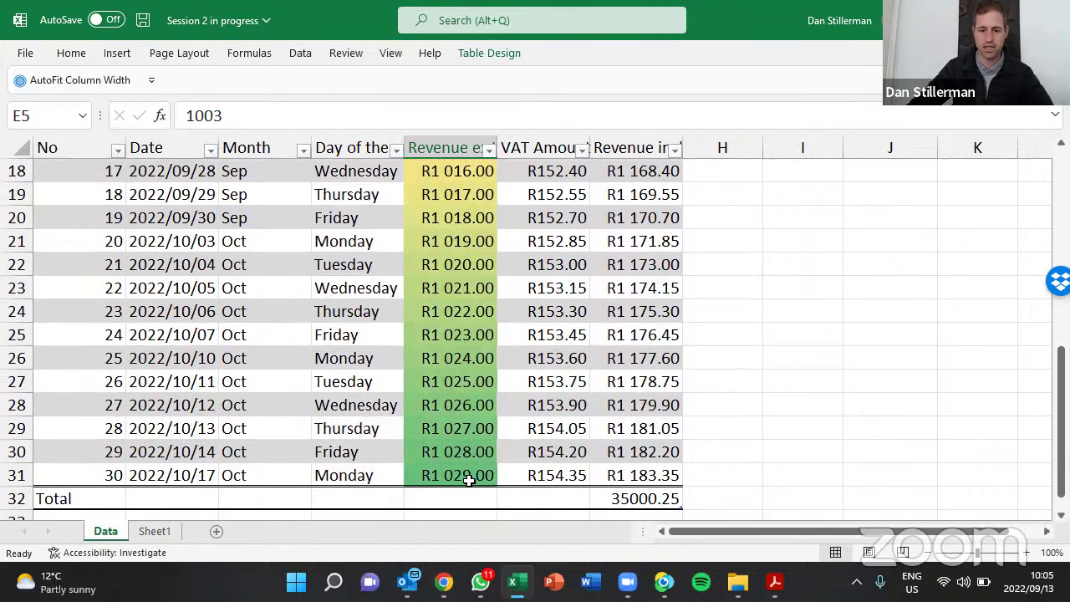
pyautogui.click(469, 479)
pyautogui.scroll(6, 473, 435)
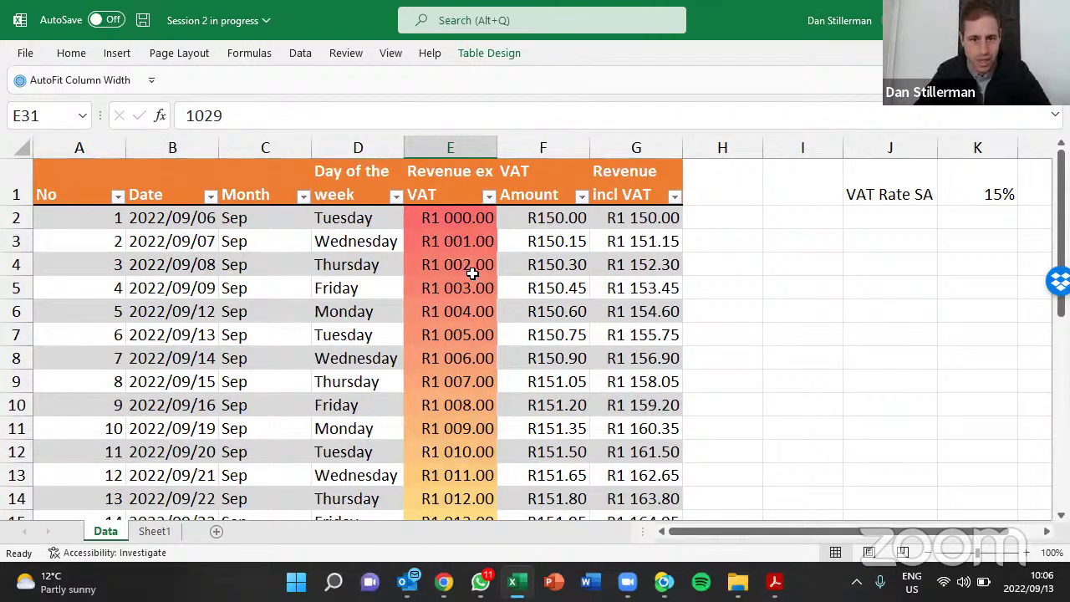
# Open and close the Revenue ex VAT filter menu without changes, checking revenue cells
pyautogui.click(451, 180)
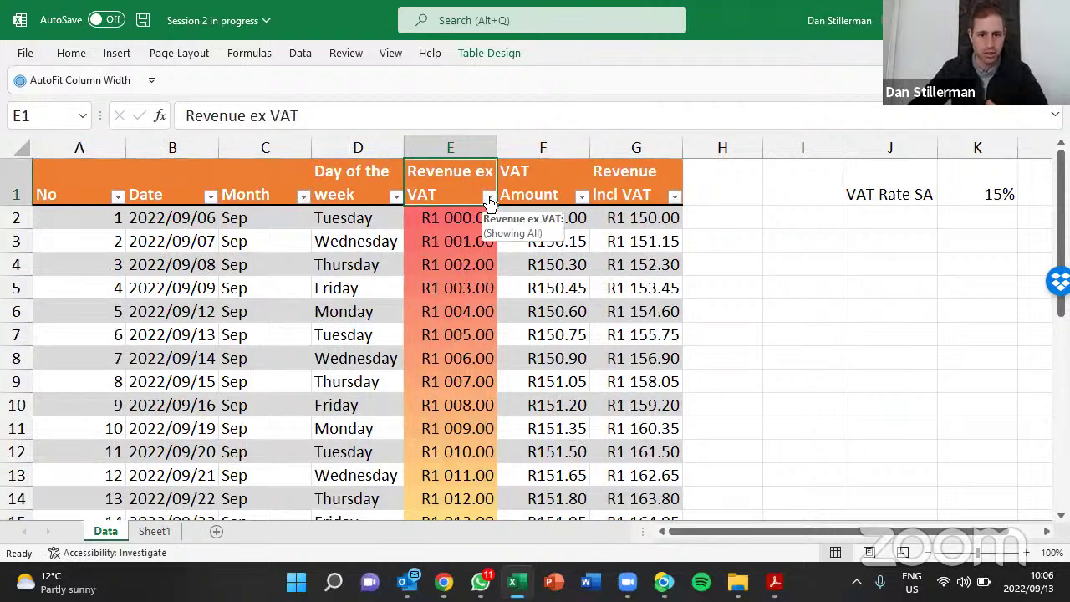
pyautogui.click(489, 199)
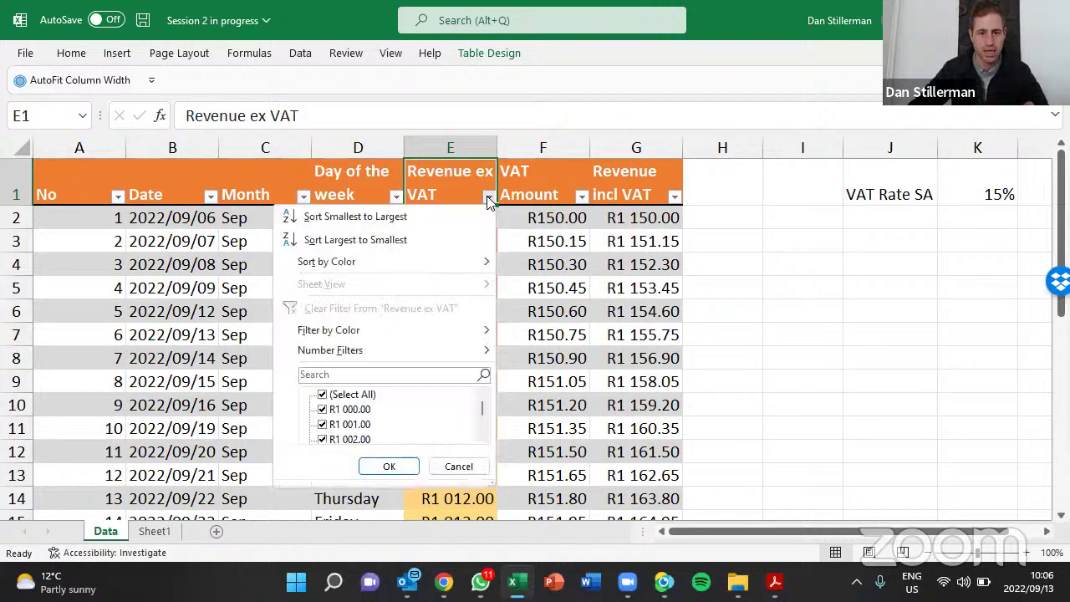
pyautogui.click(511, 211)
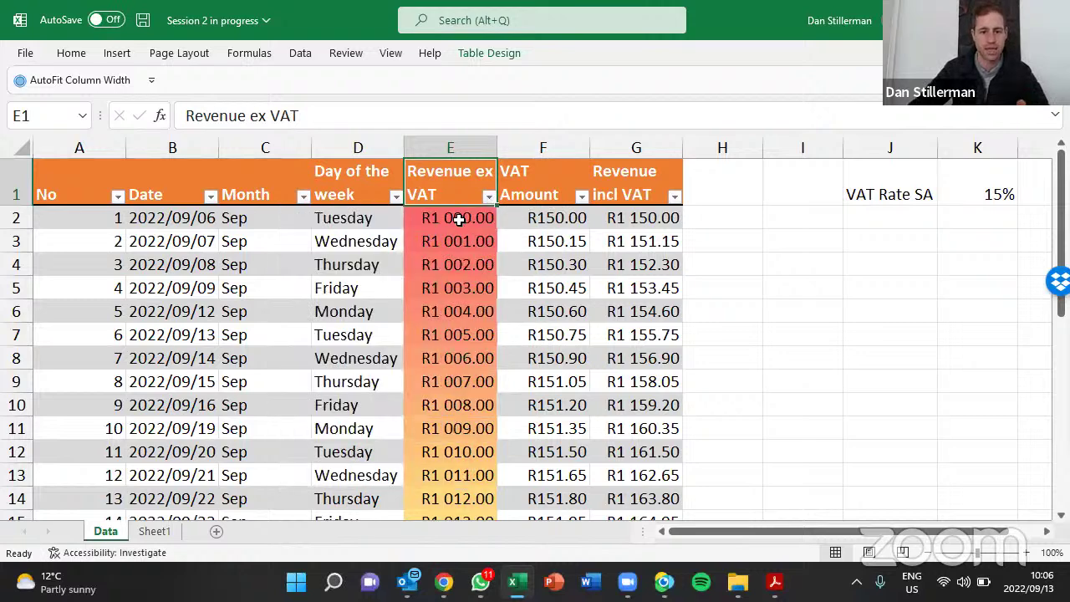
pyautogui.moveTo(454, 220); pyautogui.dragTo(449, 451)
pyautogui.click(452, 311)
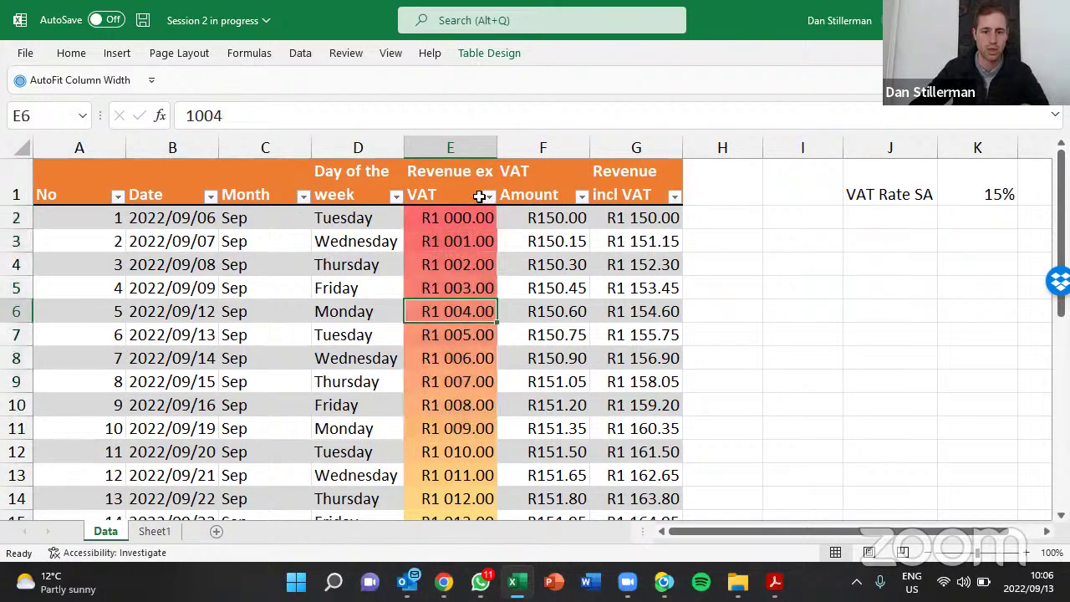
pyautogui.click(489, 197)
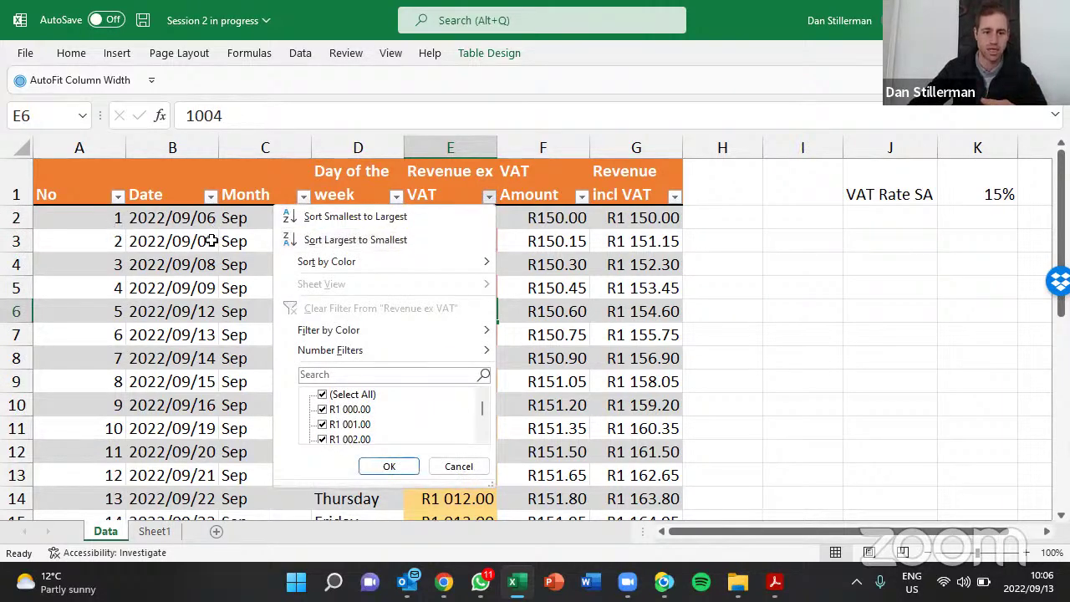
pyautogui.click(100, 222)
# Sort the table by Revenue ex VAT, Largest to Smallest
pyautogui.moveTo(101, 221); pyautogui.dragTo(100, 305)
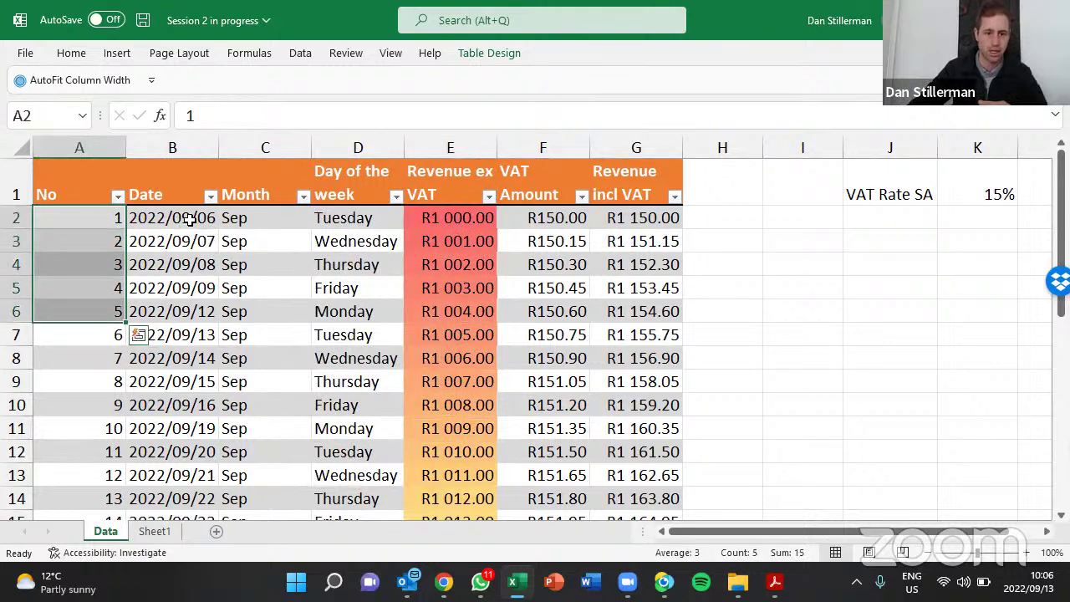
pyautogui.moveTo(192, 216); pyautogui.dragTo(189, 290)
pyautogui.click(291, 246)
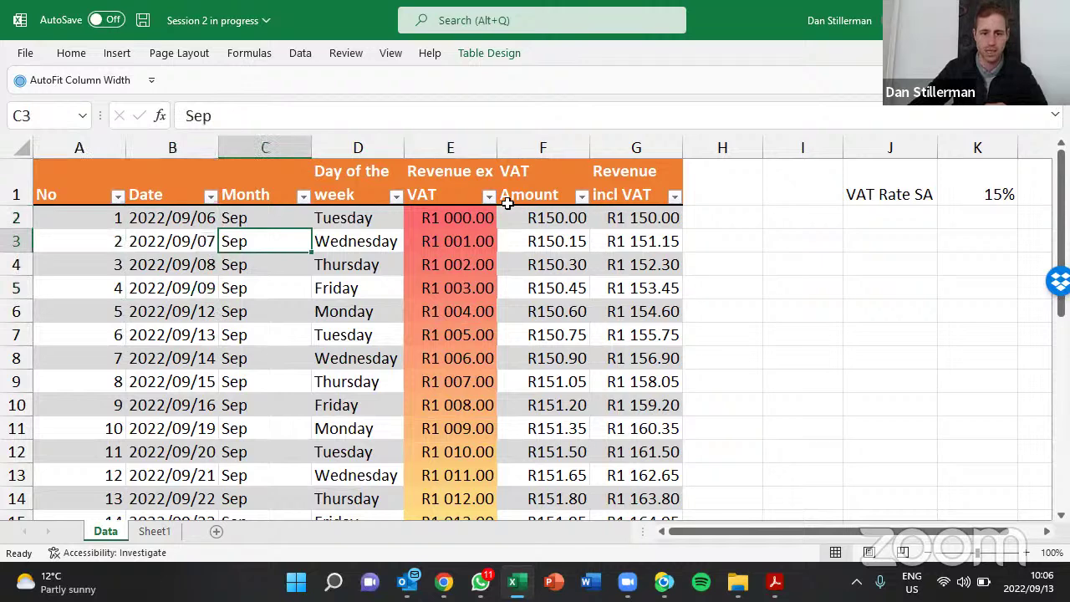
pyautogui.click(483, 197)
pyautogui.click(488, 199)
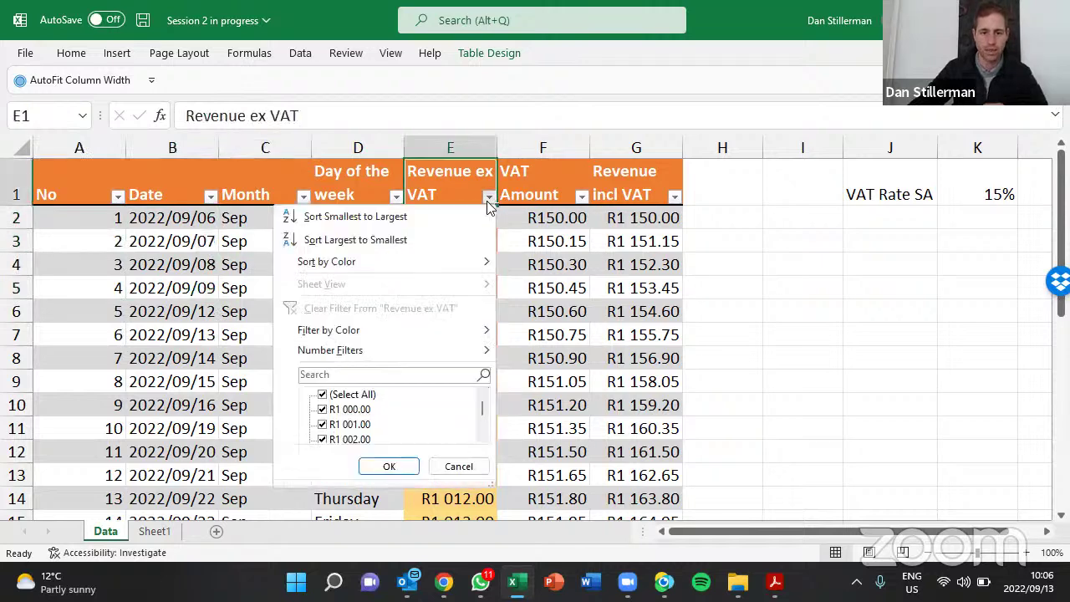
pyautogui.click(423, 241)
# Highlight the sorted No, Date, Day and top Revenue ex VAT values to review the new order
pyautogui.moveTo(451, 222); pyautogui.dragTo(485, 470)
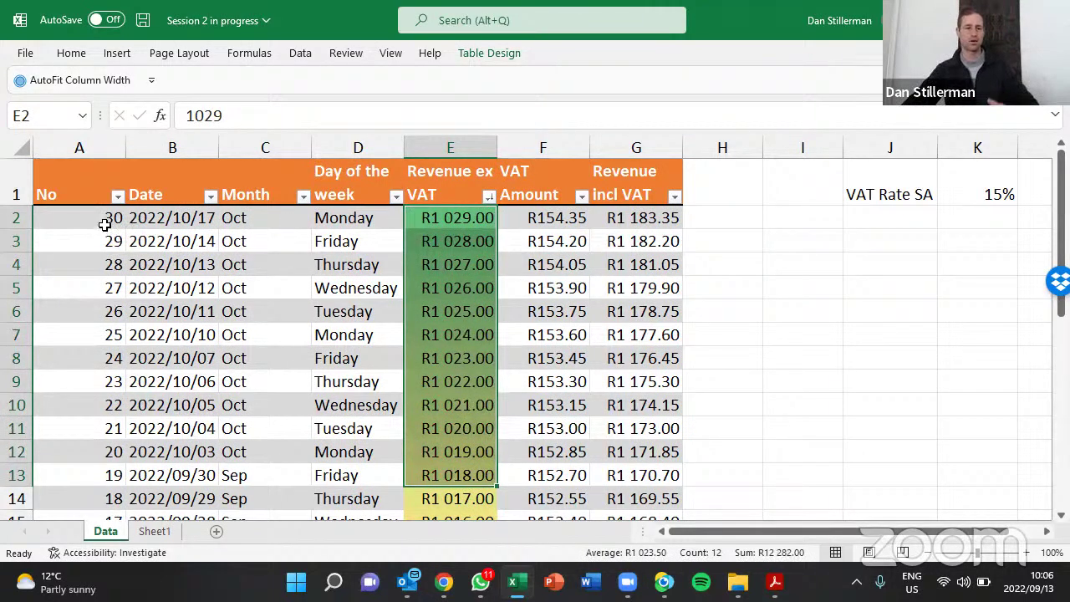
pyautogui.moveTo(97, 215); pyautogui.dragTo(100, 381)
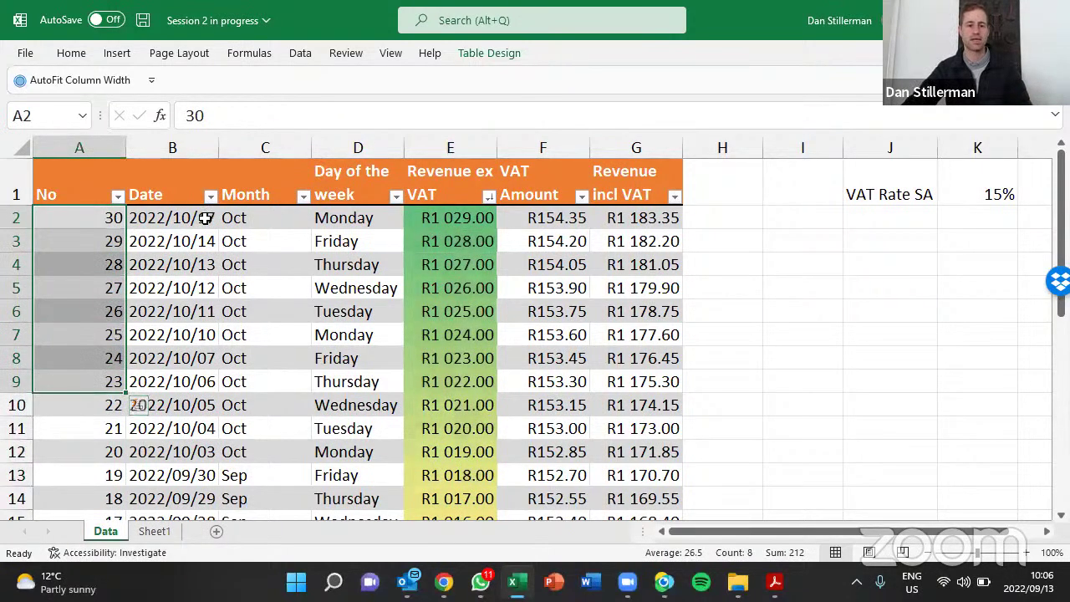
pyautogui.moveTo(205, 217); pyautogui.dragTo(179, 381)
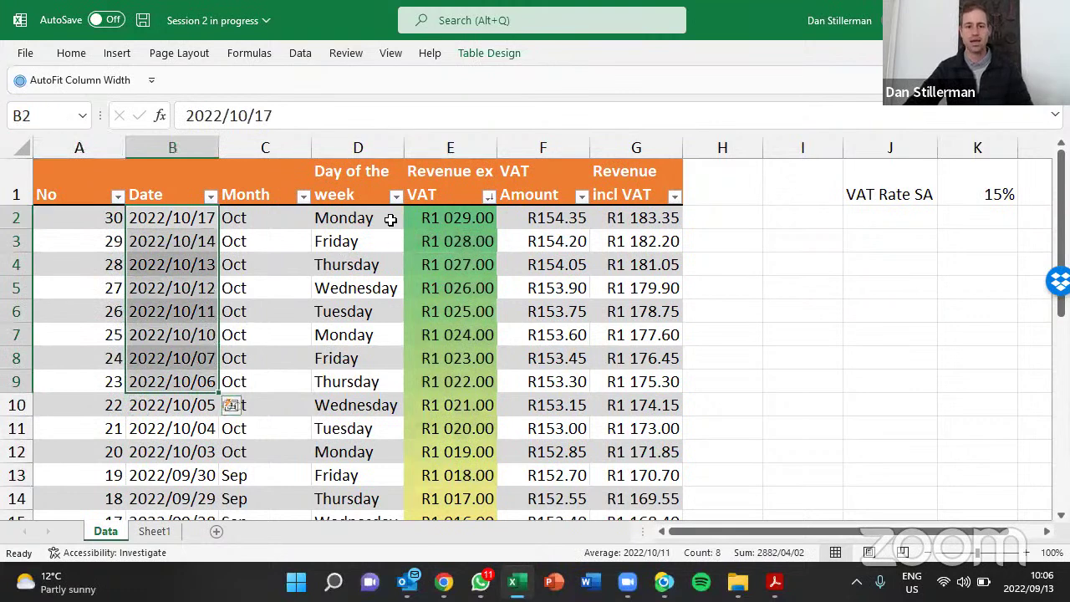
pyautogui.moveTo(359, 219); pyautogui.dragTo(360, 334)
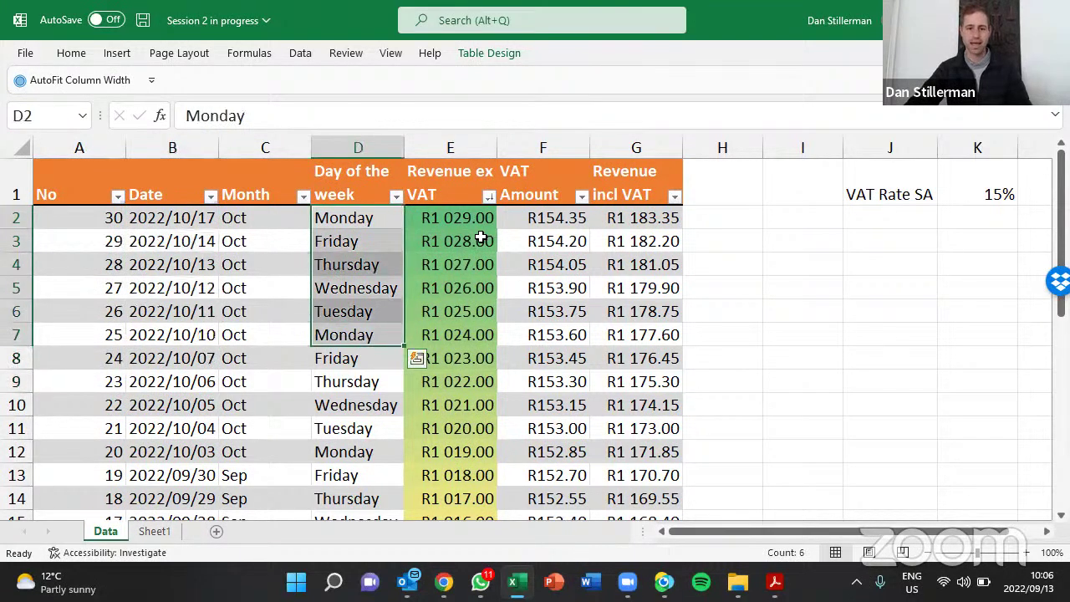
pyautogui.moveTo(460, 216); pyautogui.dragTo(459, 428)
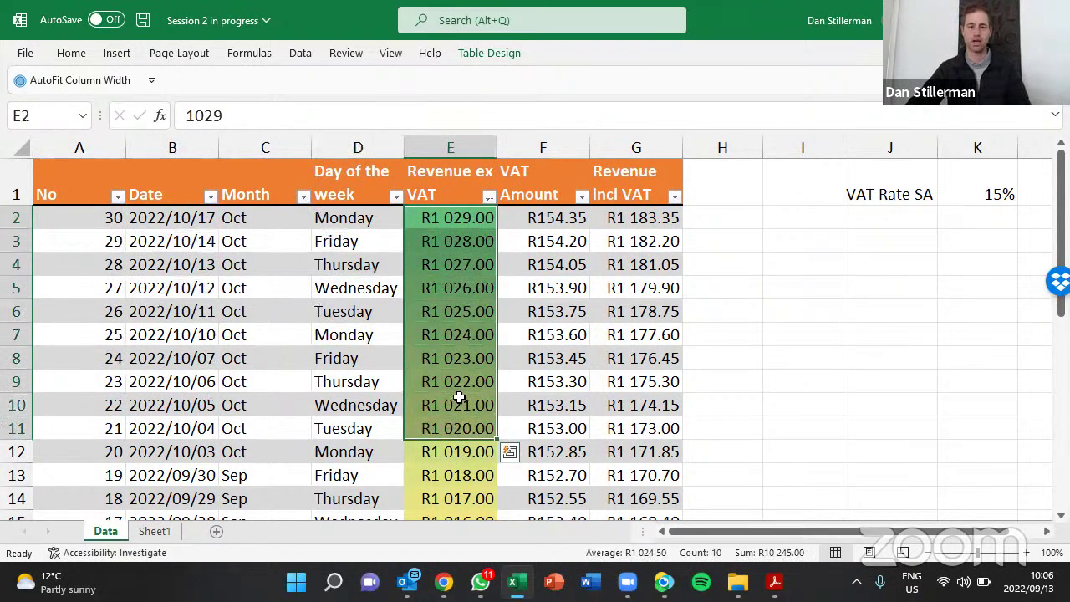
pyautogui.click(471, 310)
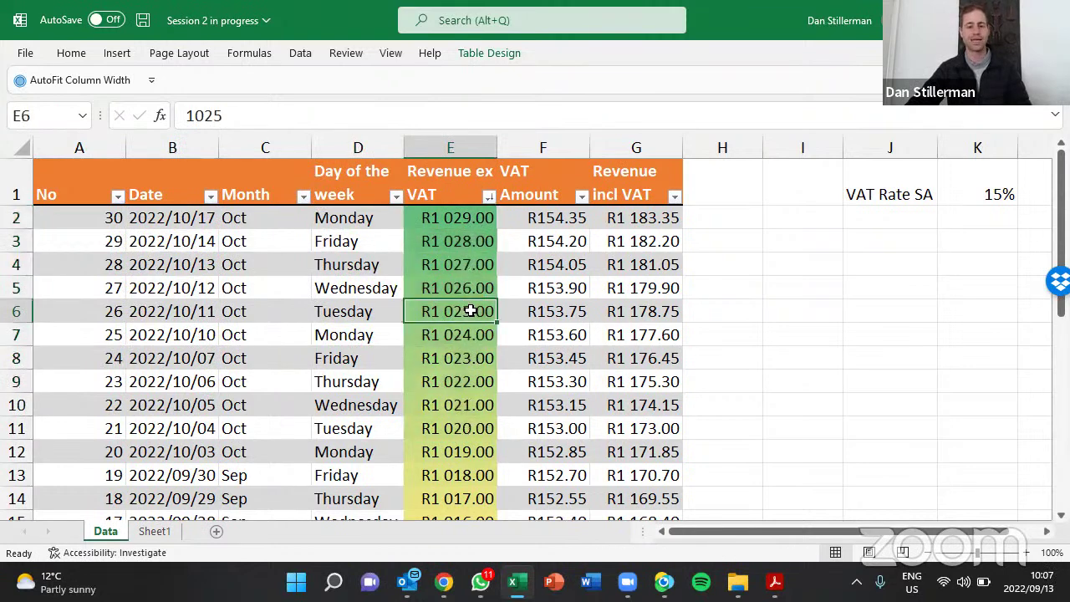
pyautogui.scroll(-4, 468, 318)
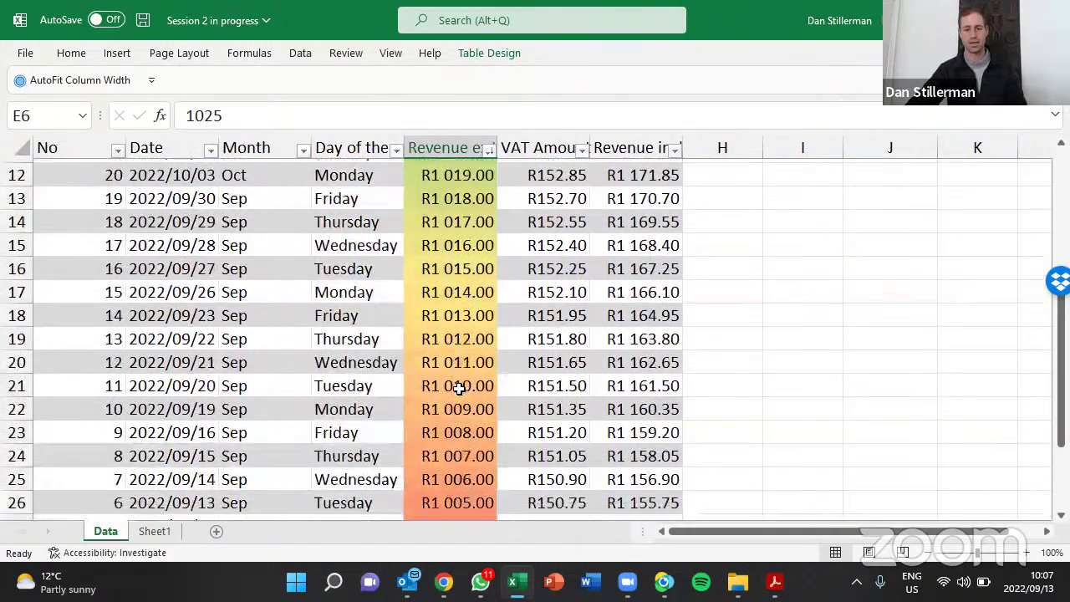
pyautogui.scroll(-4, 459, 387)
pyautogui.scroll(6, 459, 389)
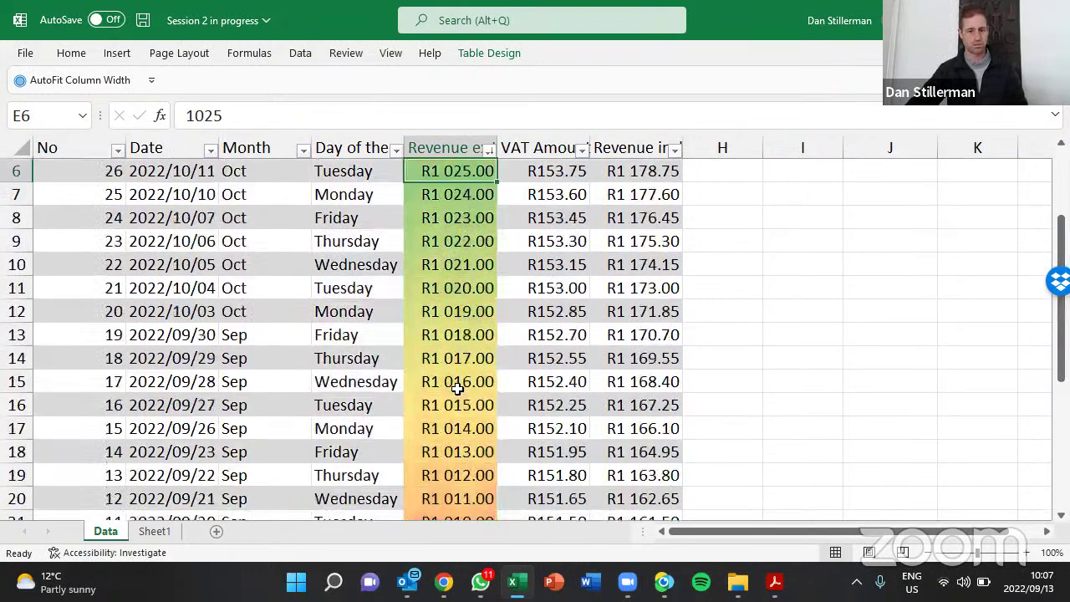
pyautogui.scroll(2, 459, 389)
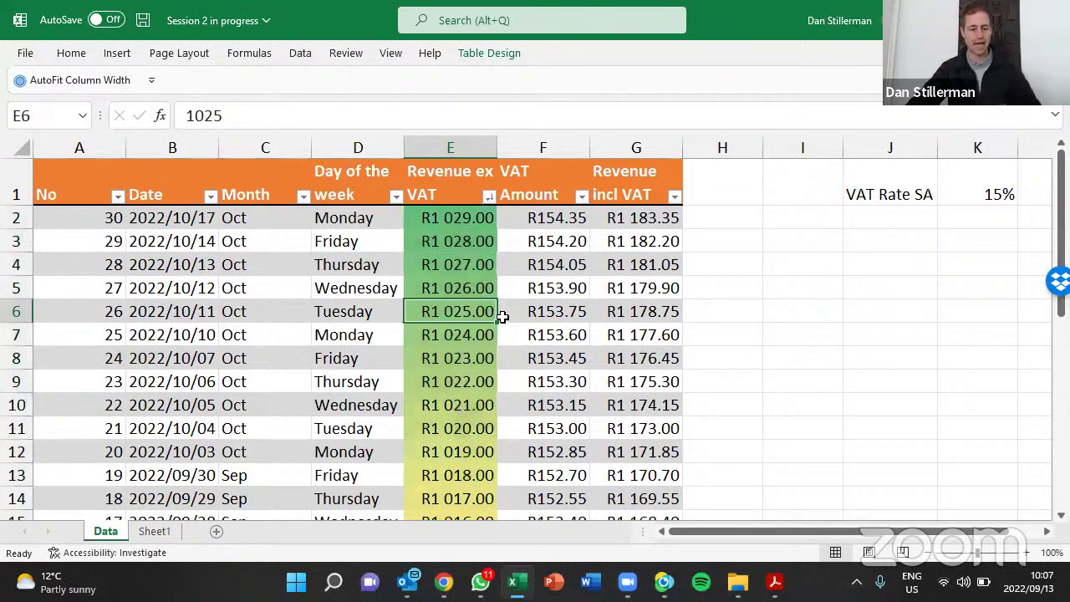
# Undo the descending sort so rows run 1 to 30 again, then click cell E4
pyautogui.hotkey('ctrl', 'z')
pyautogui.hotkey('ctrl', 'a')
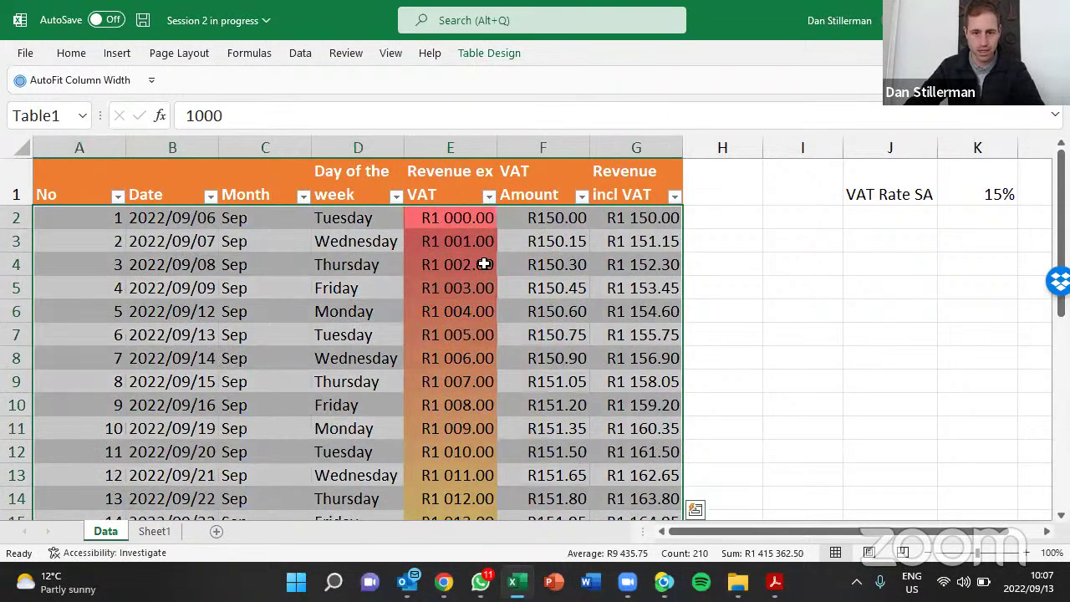
pyautogui.click(484, 264)
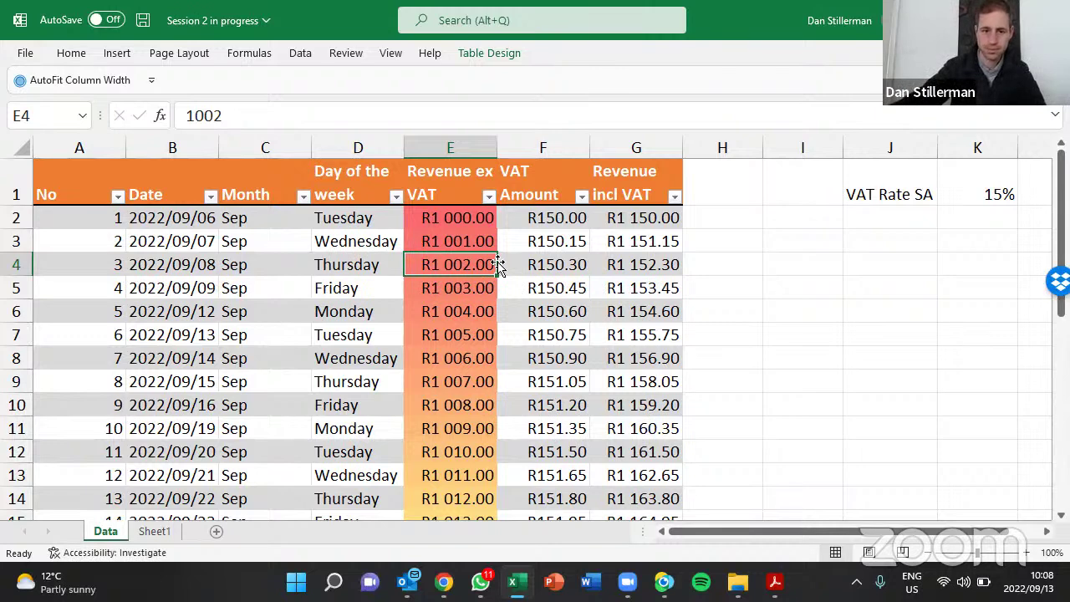
pyautogui.click(492, 202)
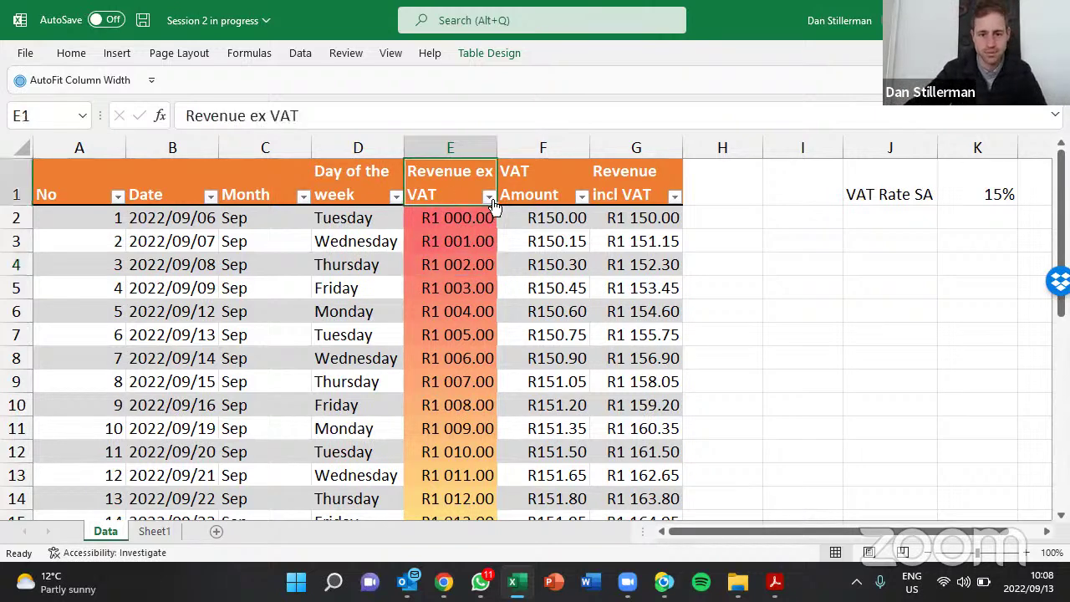
pyautogui.click(489, 197)
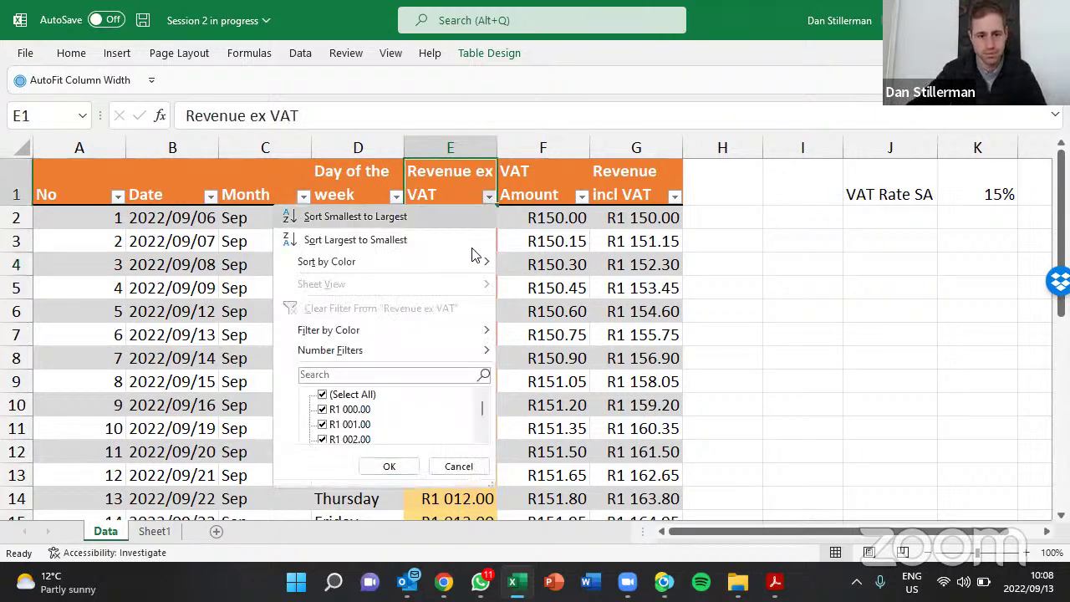
pyautogui.moveTo(445, 328)
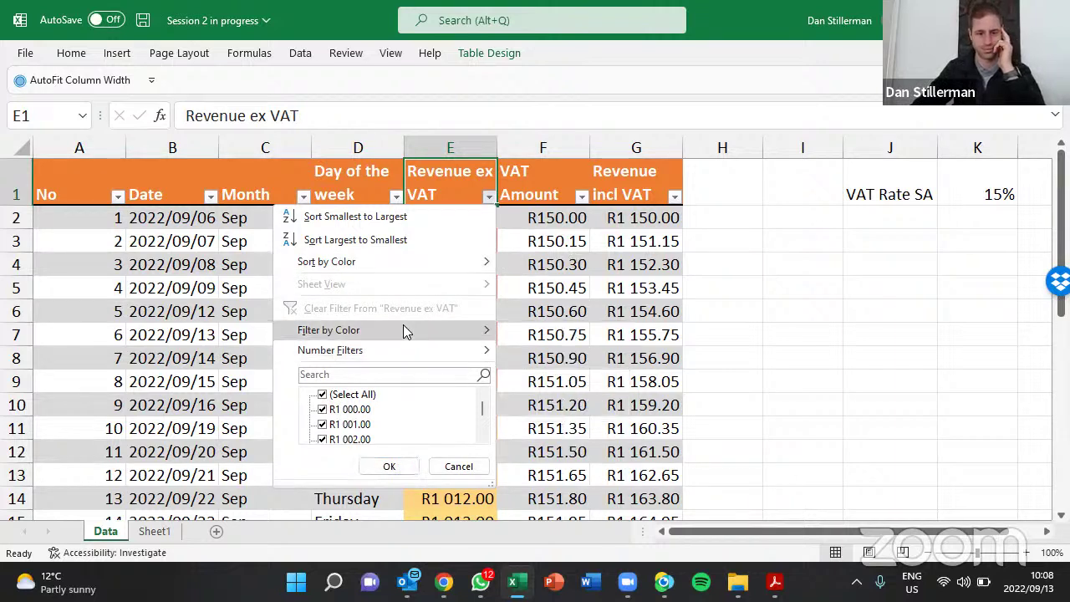
pyautogui.moveTo(403, 328)
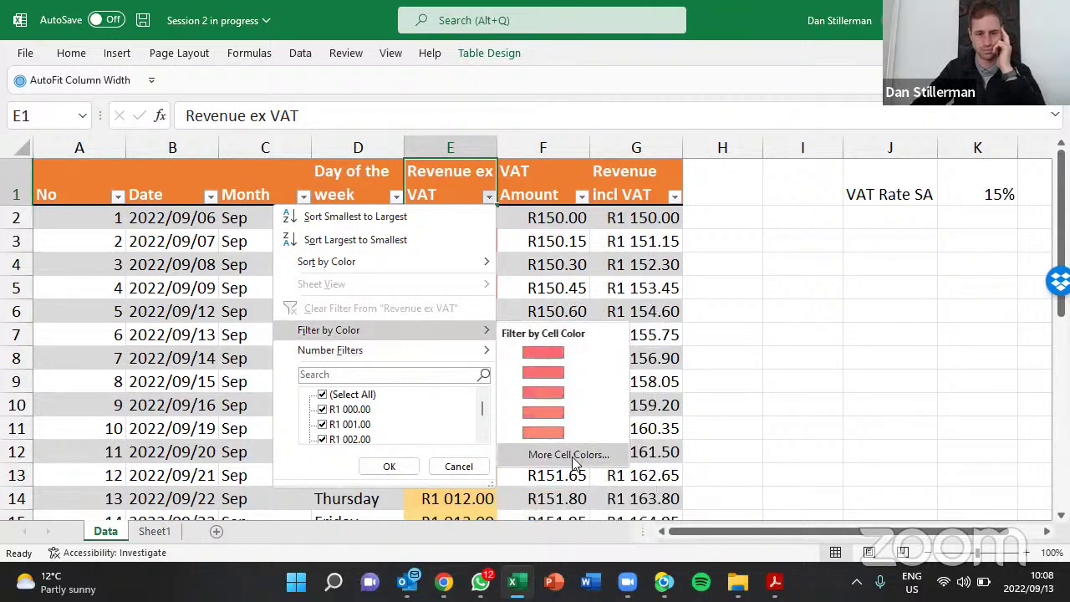
pyautogui.click(572, 455)
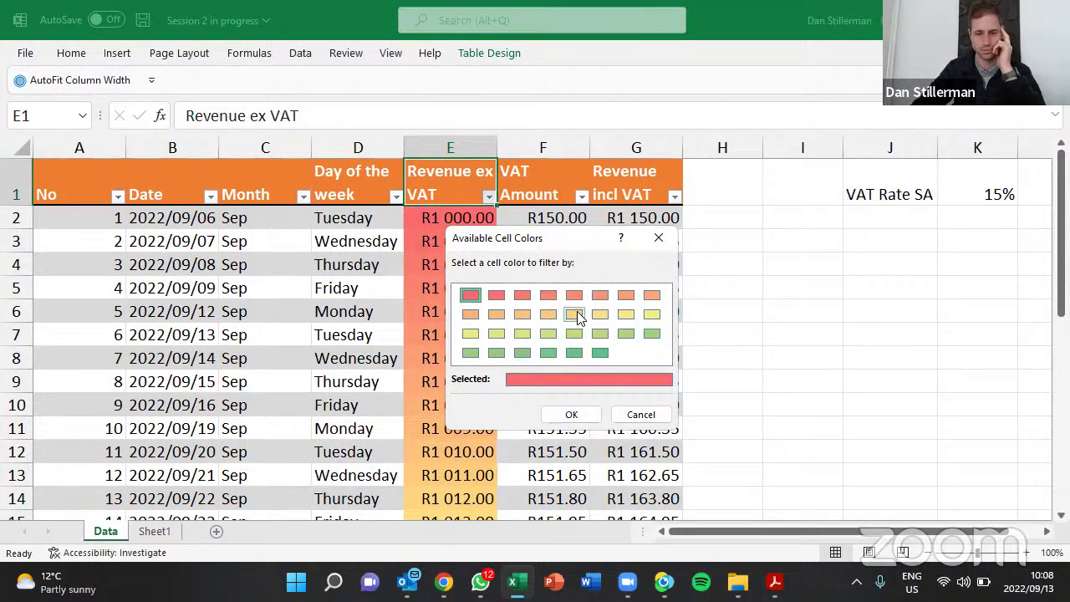
pyautogui.click(659, 242)
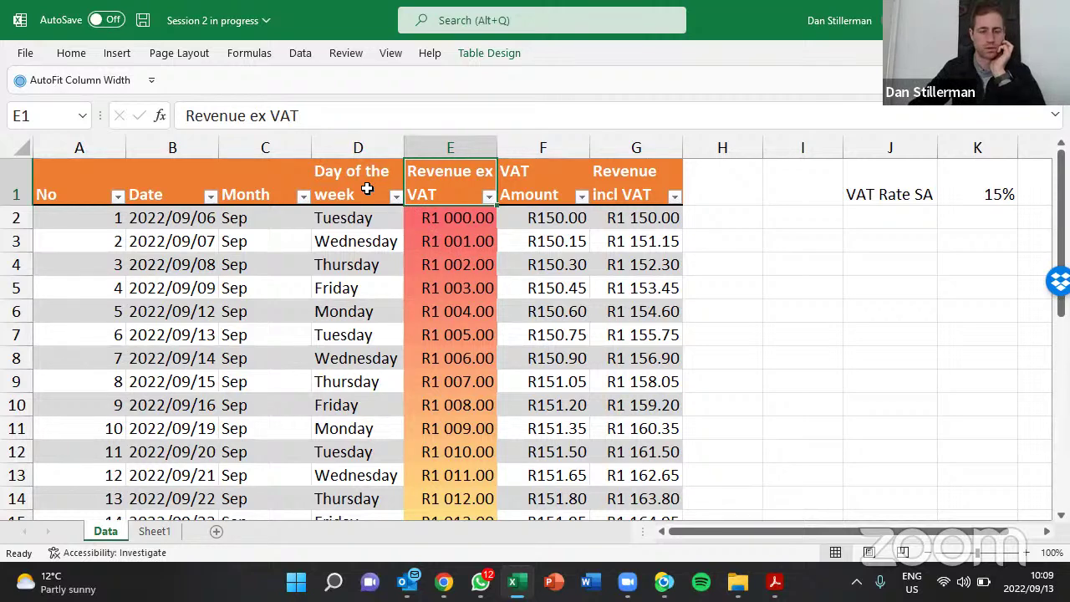
# Filter Day of the week to Friday only, leaving 6 of 30 rows
pyautogui.click(366, 188)
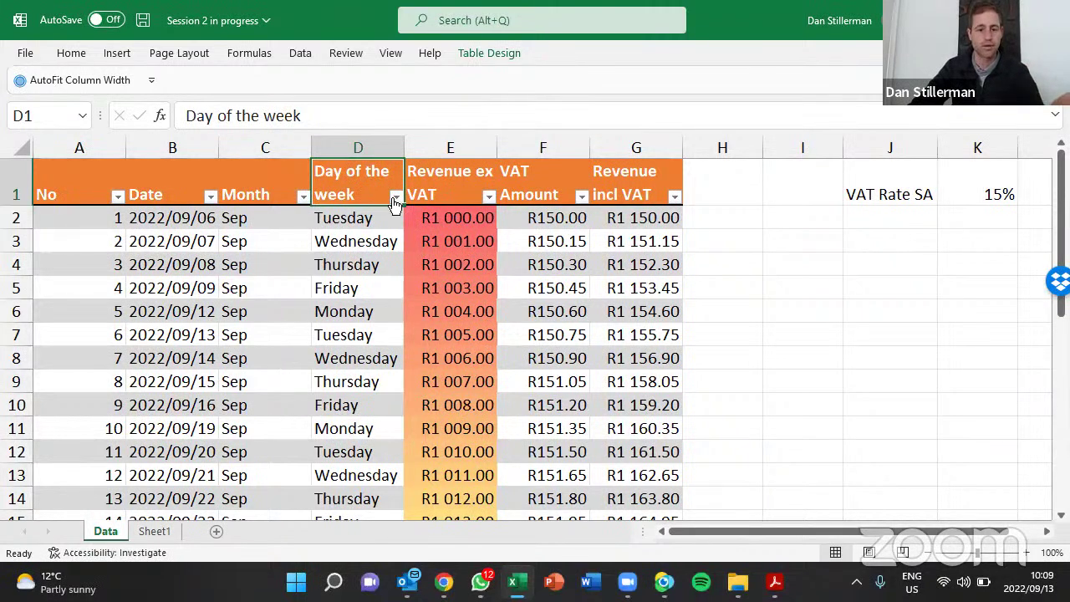
pyautogui.click(395, 197)
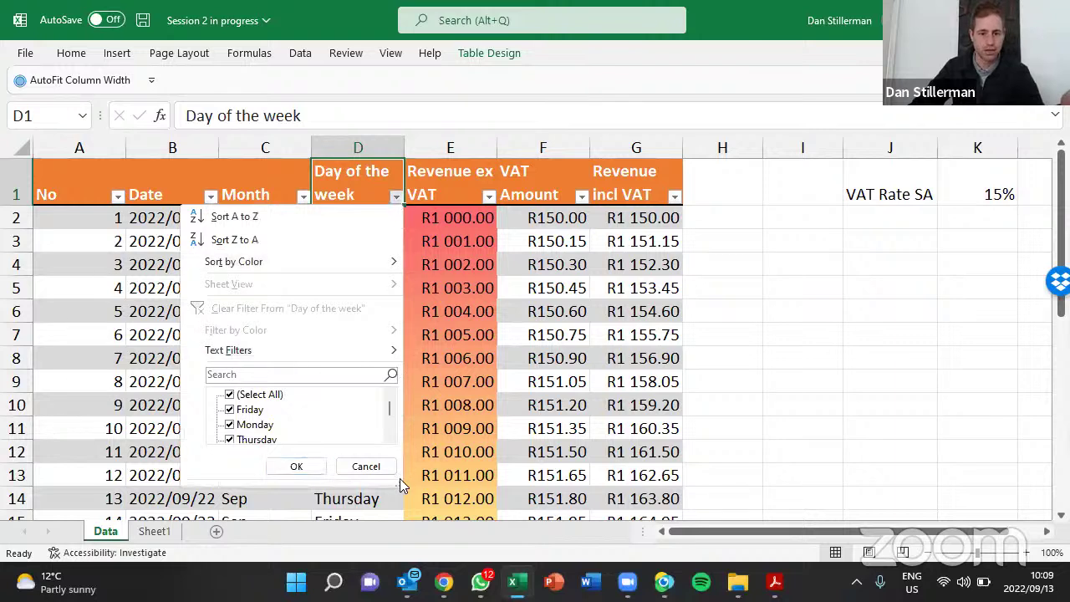
pyautogui.moveTo(401, 487); pyautogui.dragTo(500, 560)
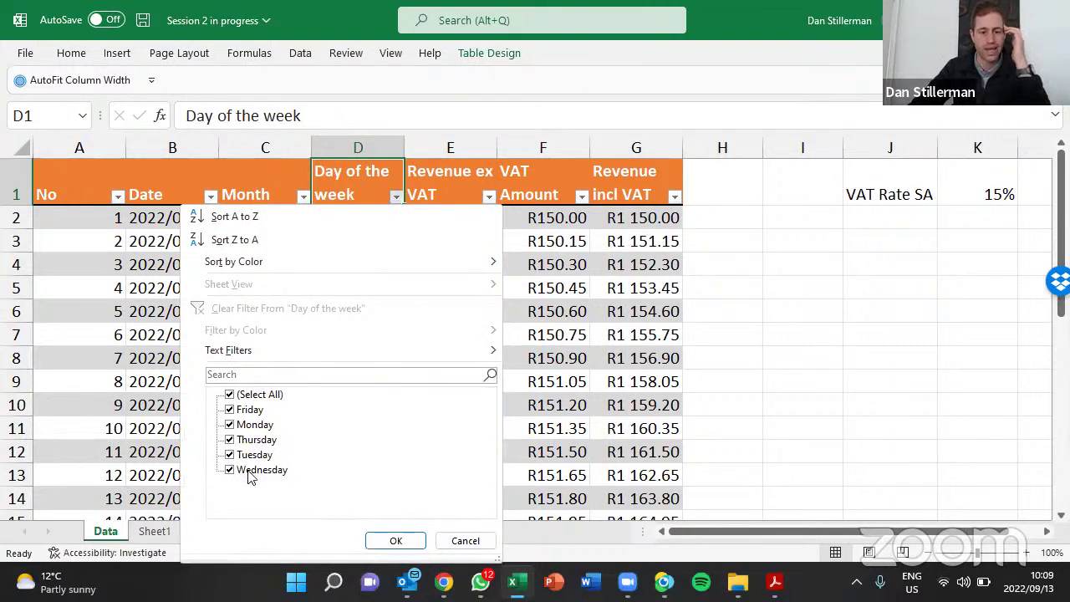
pyautogui.click(233, 396)
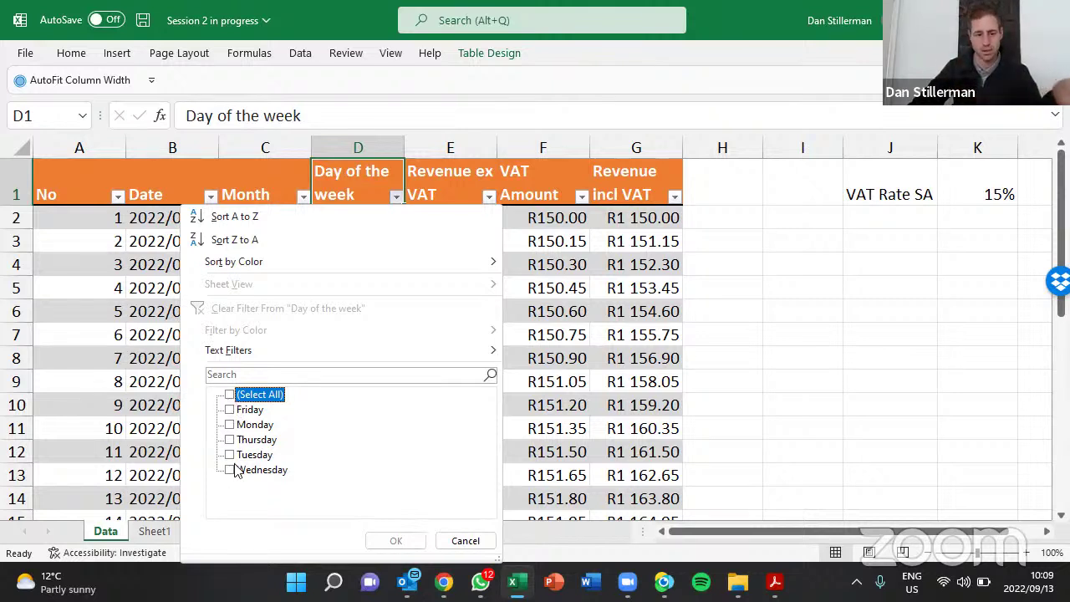
pyautogui.click(241, 410)
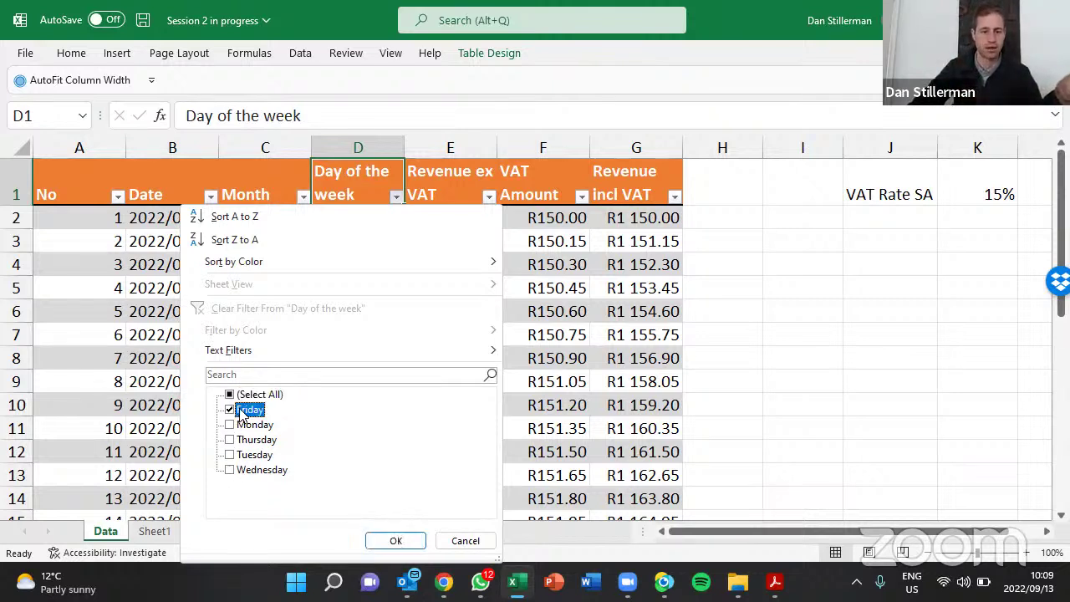
pyautogui.click(393, 541)
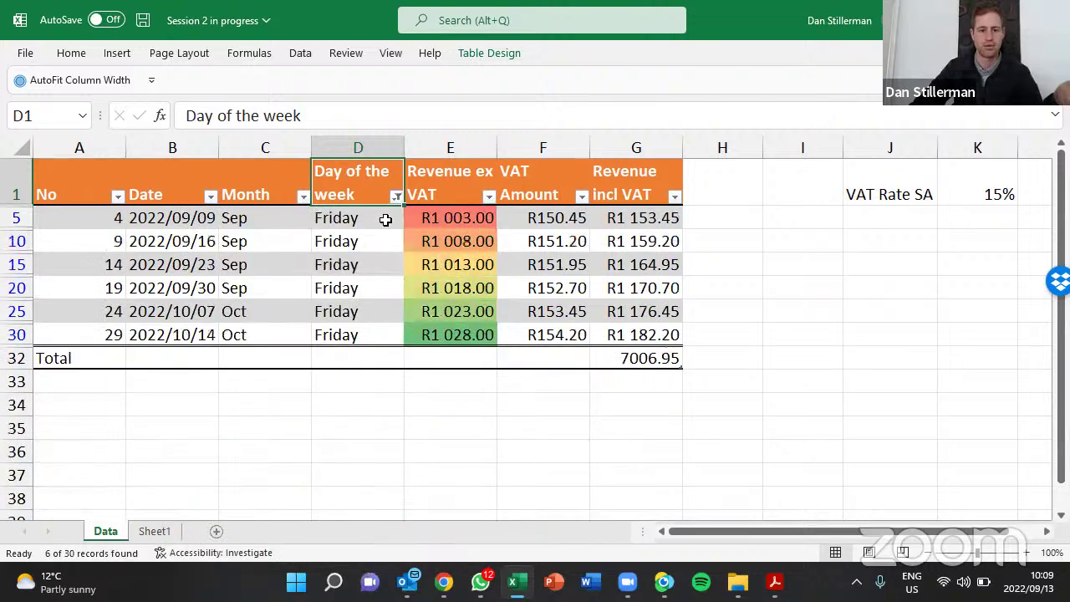
pyautogui.click(639, 359)
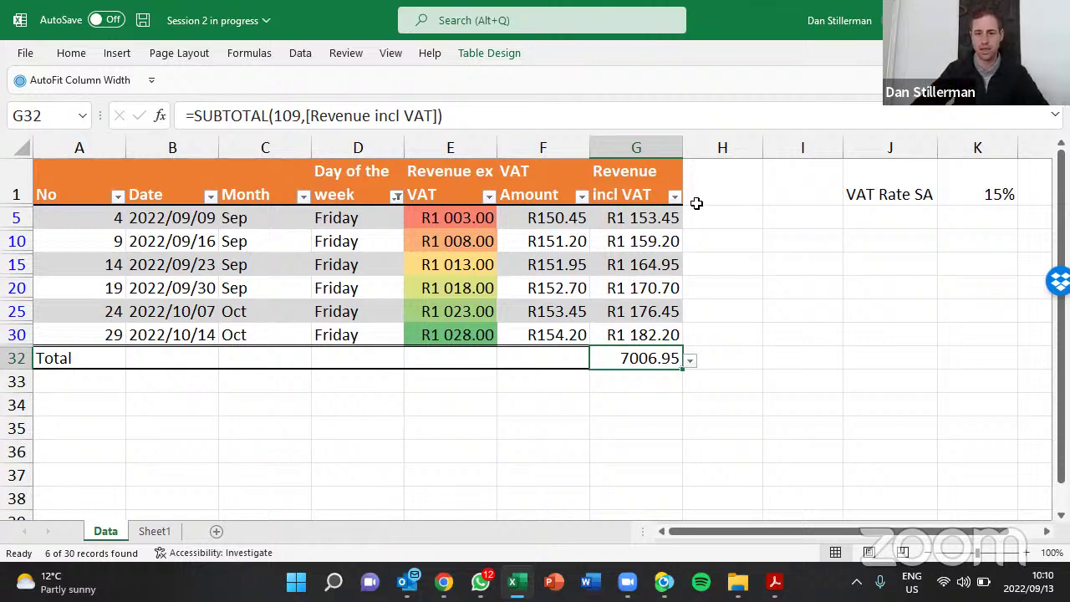
# Inspect the filtered Revenue incl VAT amounts and the formula behind their total
pyautogui.moveTo(650, 219); pyautogui.dragTo(640, 335)
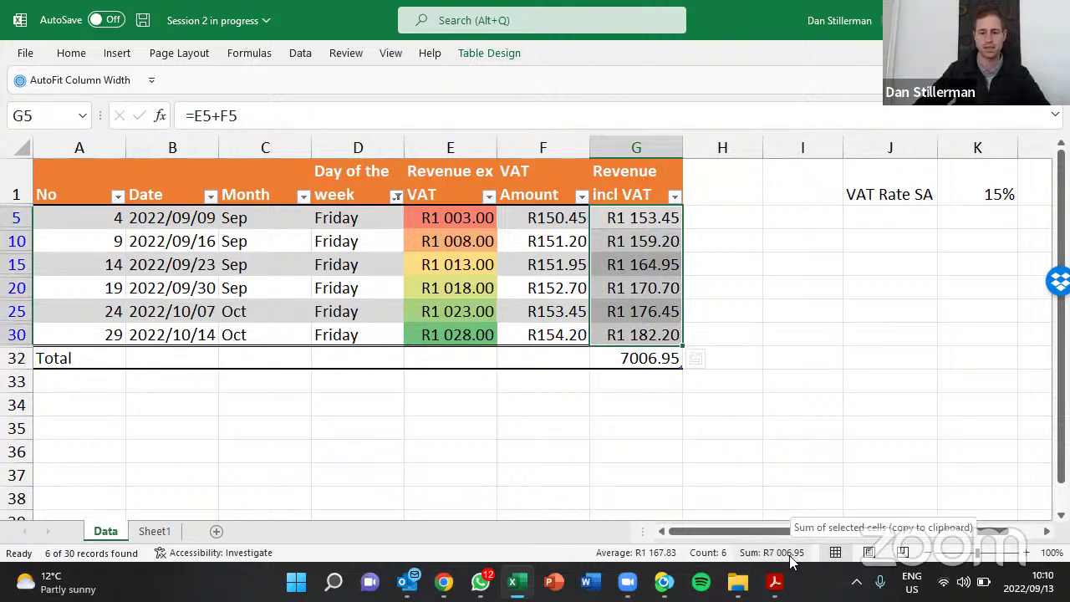
pyautogui.click(632, 356)
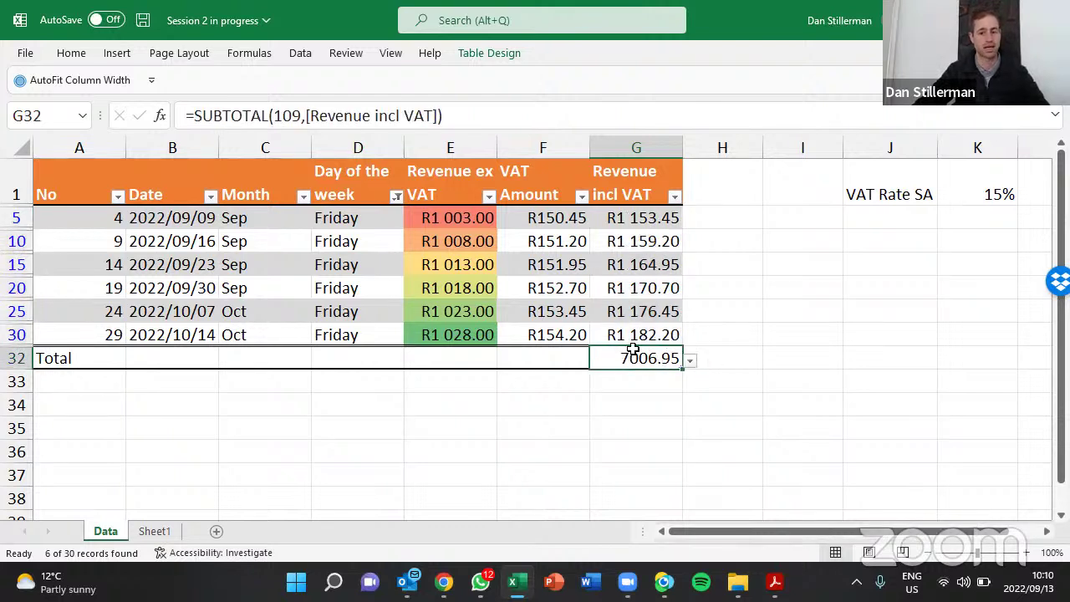
pyautogui.click(648, 268)
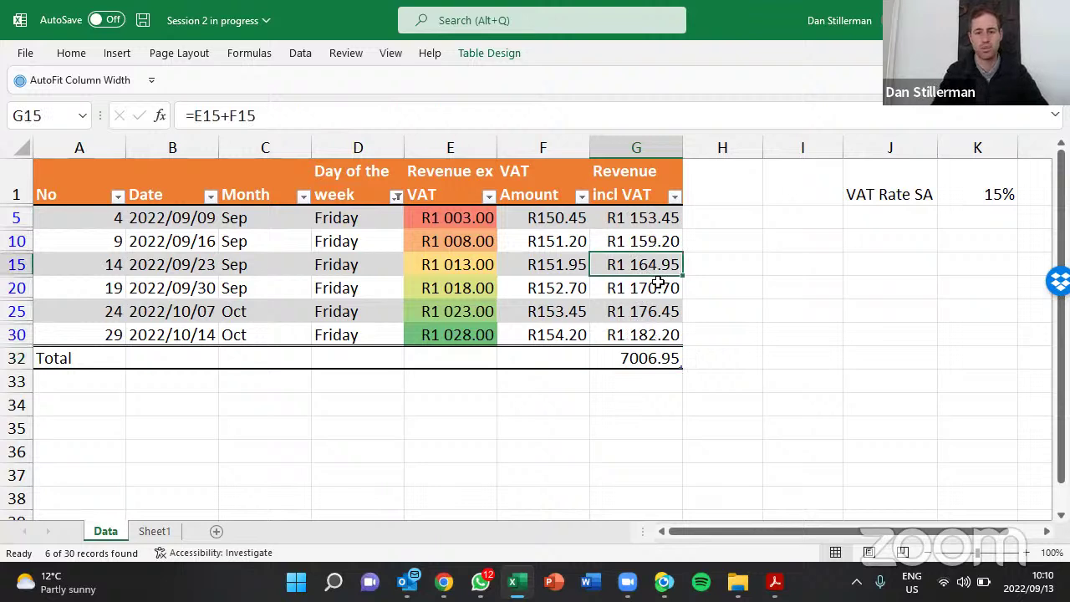
pyautogui.hotkey('ctrl', 'space')
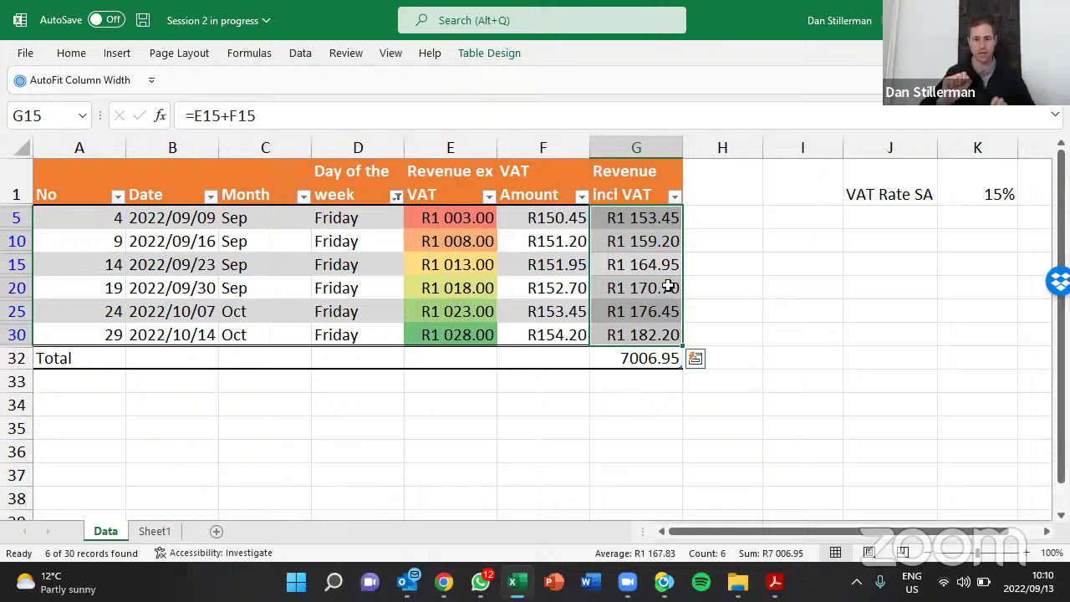
pyautogui.hotkey('ctrl', 'space')
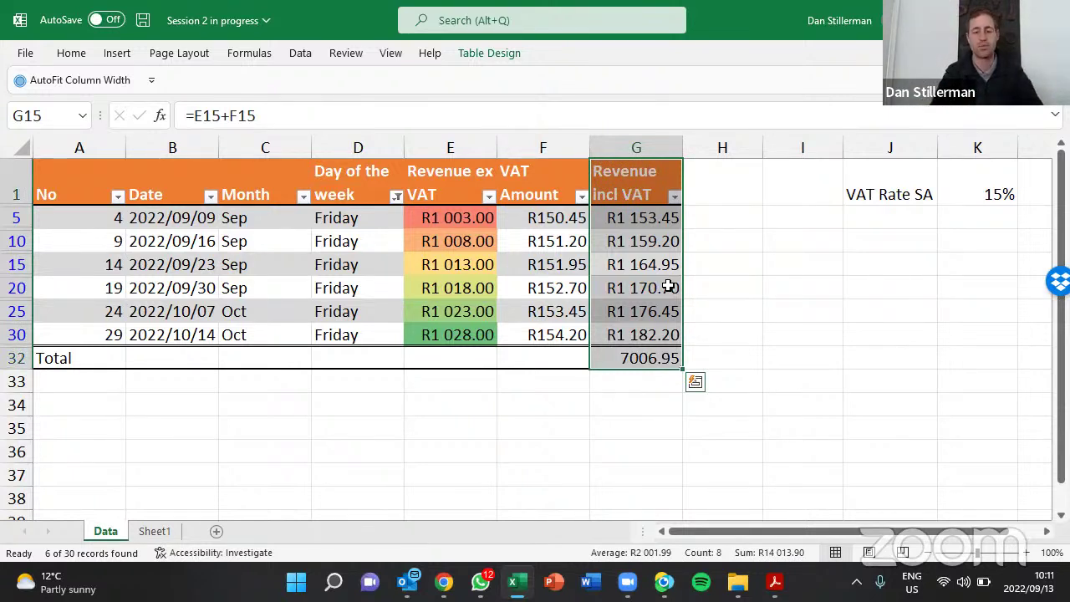
pyautogui.hotkey('ctrl', 'space')
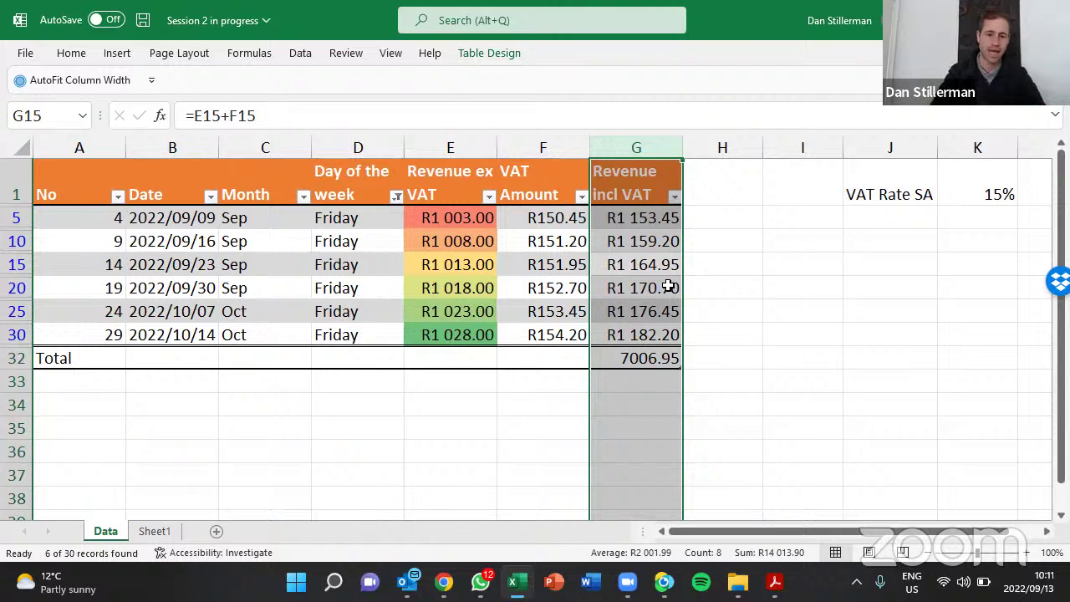
# Review the six Friday Revenue ex VAT values, then format total G32 as rand currency (R7 006.95)
pyautogui.click(450, 265)
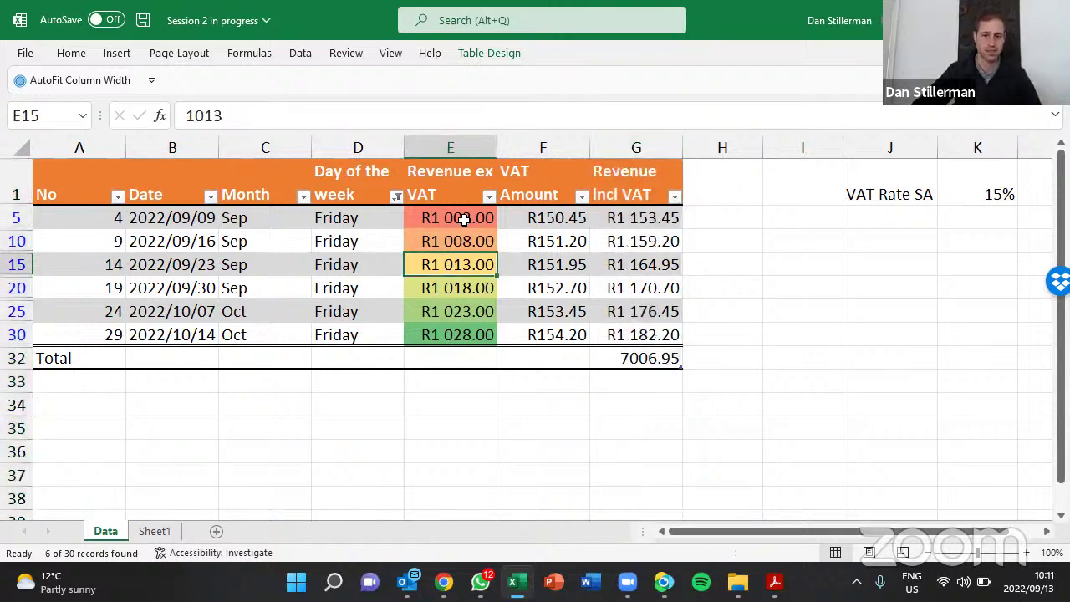
pyautogui.click(464, 218)
pyautogui.click(473, 240)
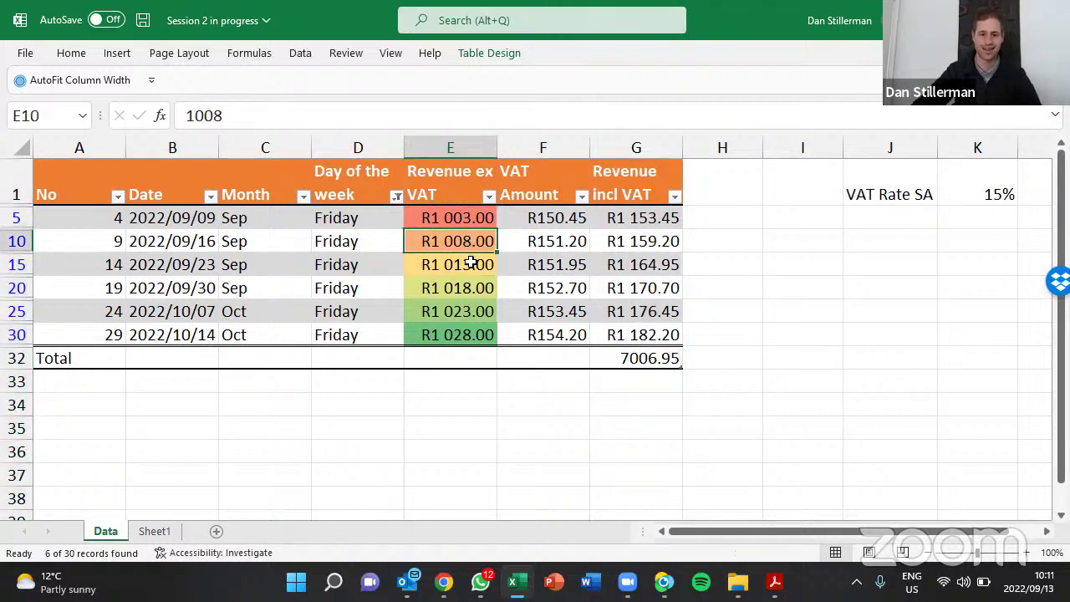
pyautogui.click(472, 264)
pyautogui.click(468, 287)
pyautogui.click(465, 311)
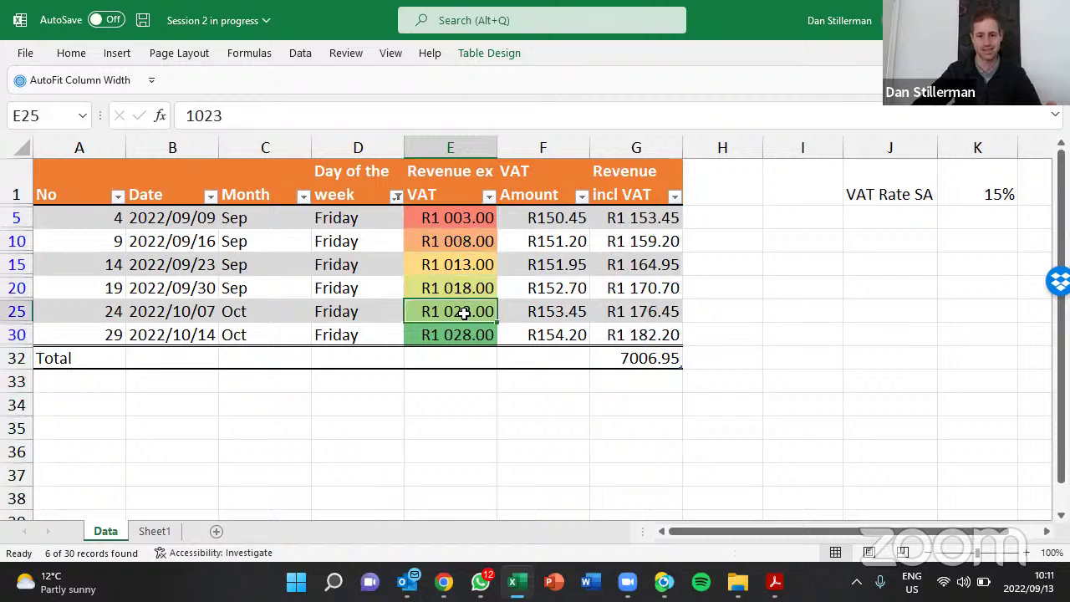
pyautogui.click(466, 335)
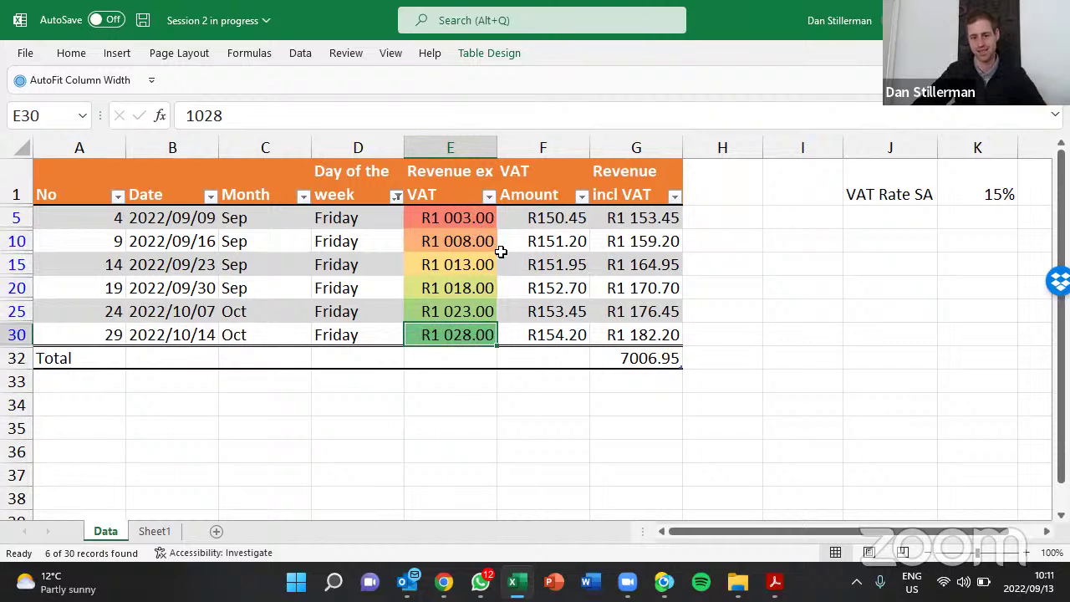
pyautogui.click(652, 358)
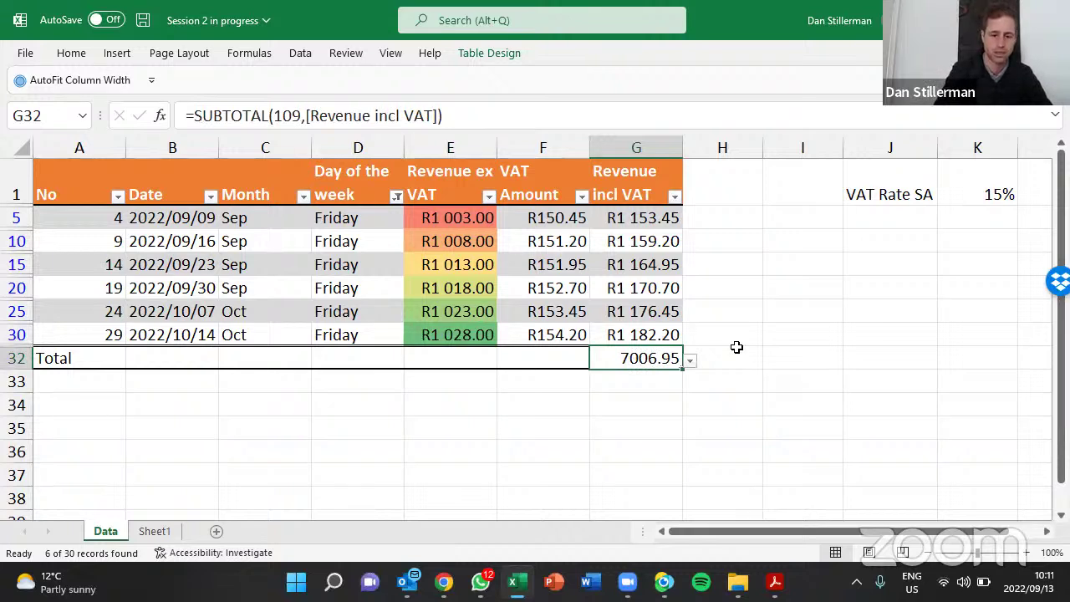
pyautogui.hotkey('ctrl', 'shift', '4')
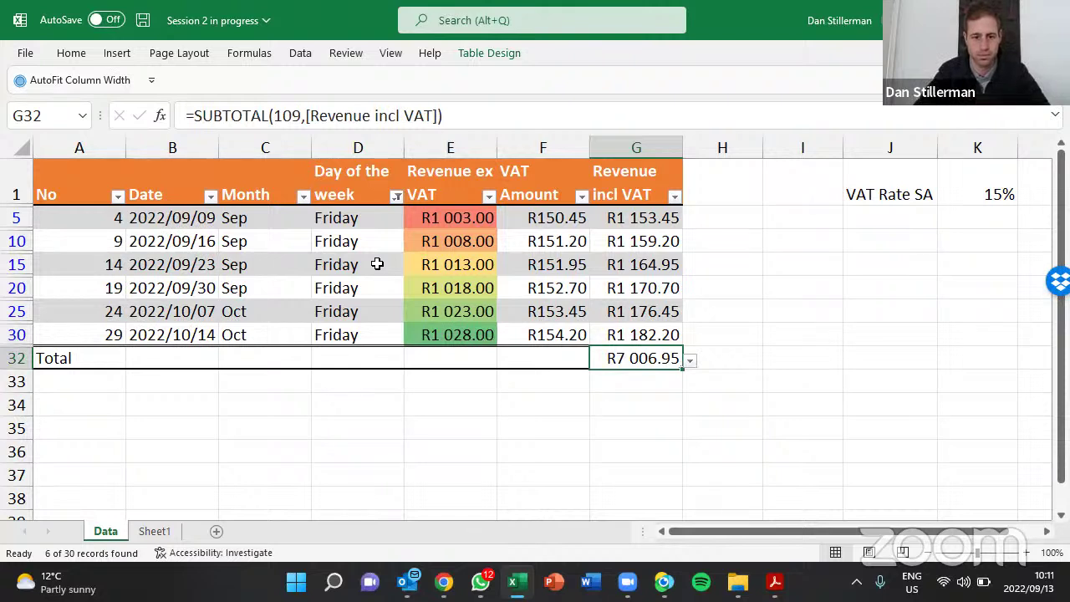
pyautogui.click(398, 197)
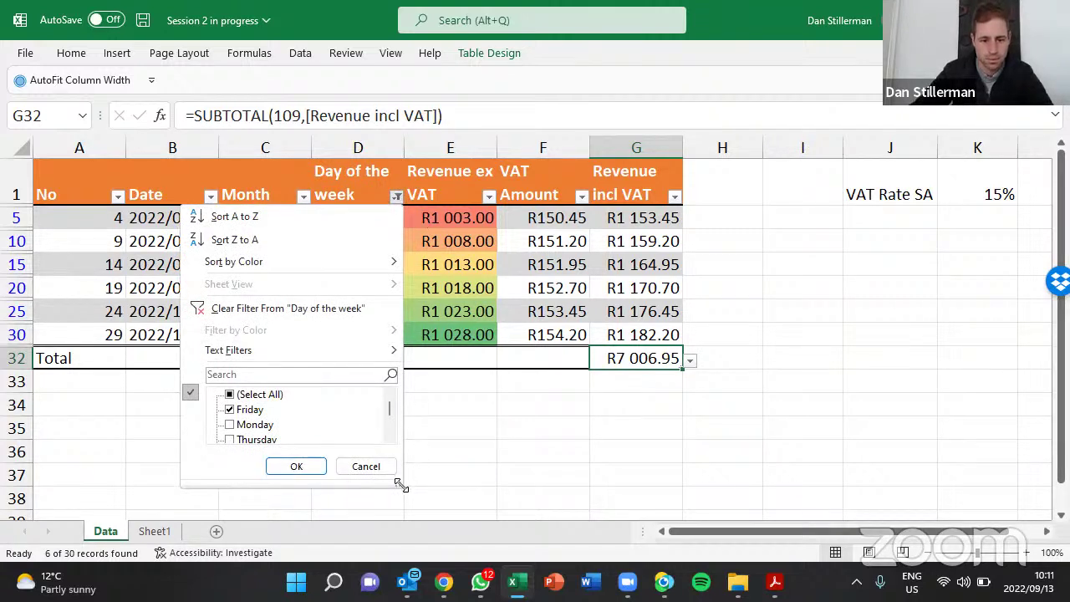
pyautogui.moveTo(401, 485); pyautogui.dragTo(491, 539)
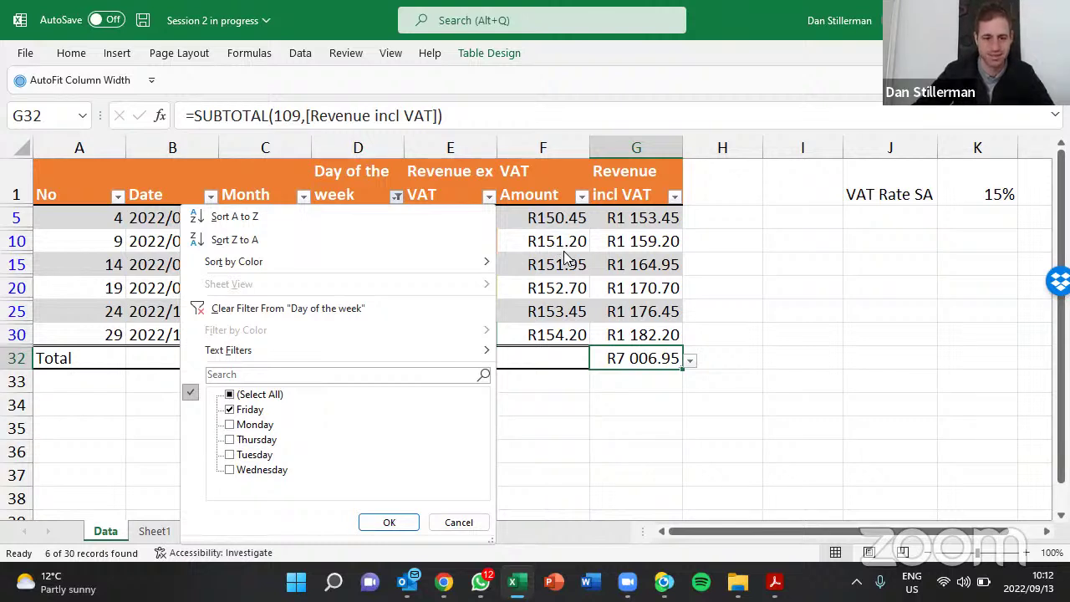
pyautogui.click(566, 250)
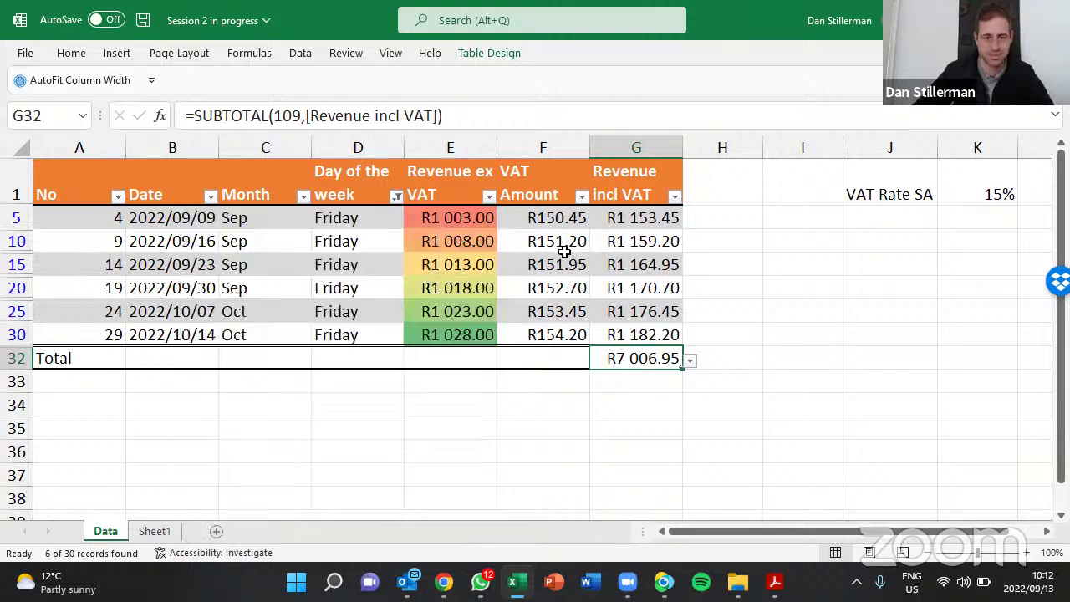
pyautogui.click(377, 248)
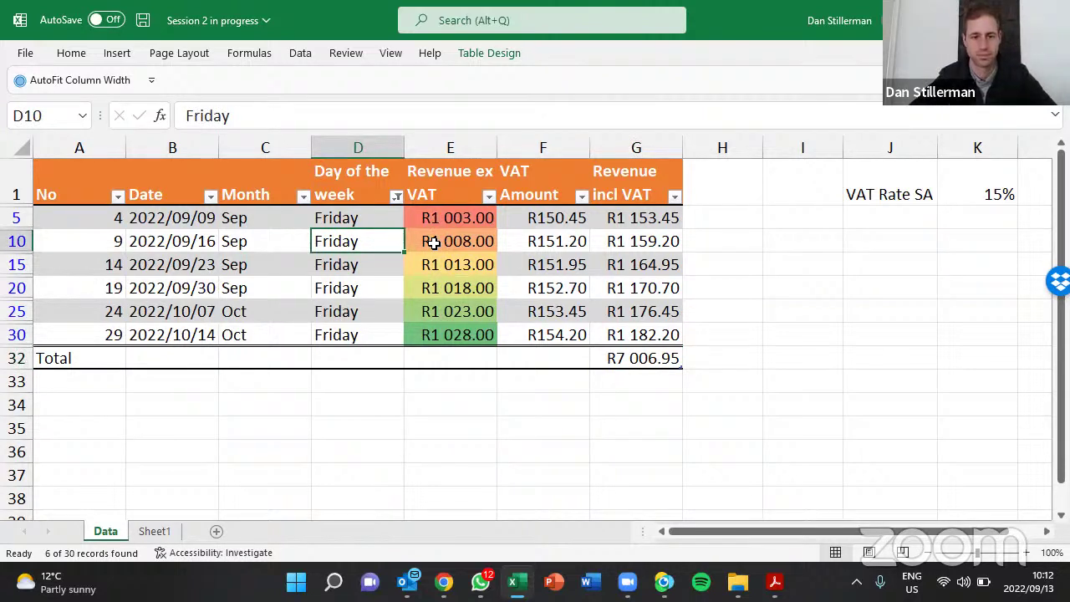
# Uncheck September in the Date filter, leaving two October Friday rows totalling R2 358.65
pyautogui.click(184, 185)
pyautogui.click(210, 196)
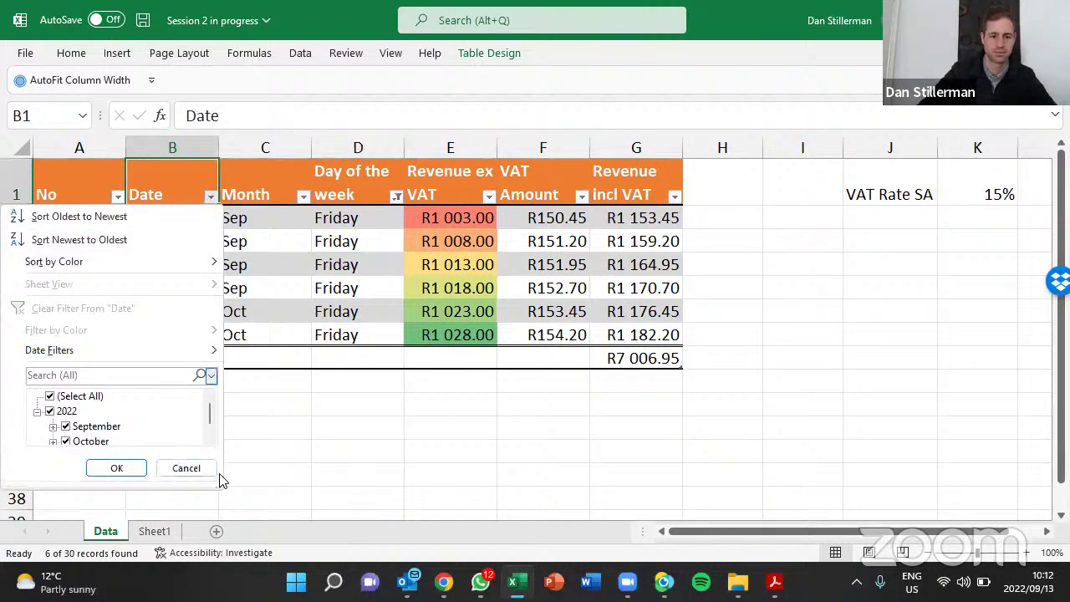
pyautogui.moveTo(221, 485); pyautogui.dragTo(335, 578)
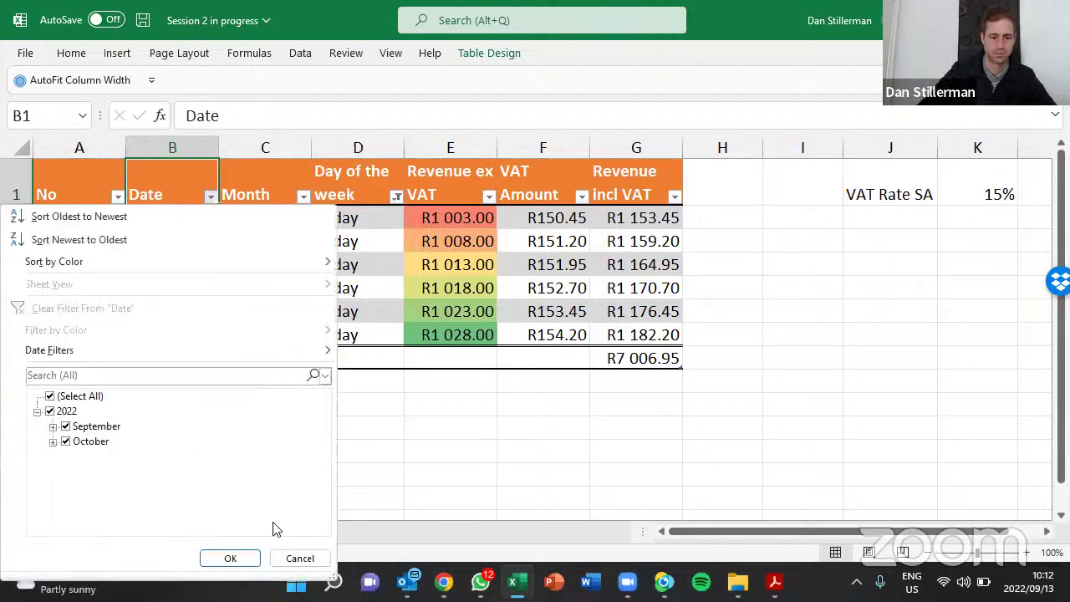
pyautogui.click(53, 427)
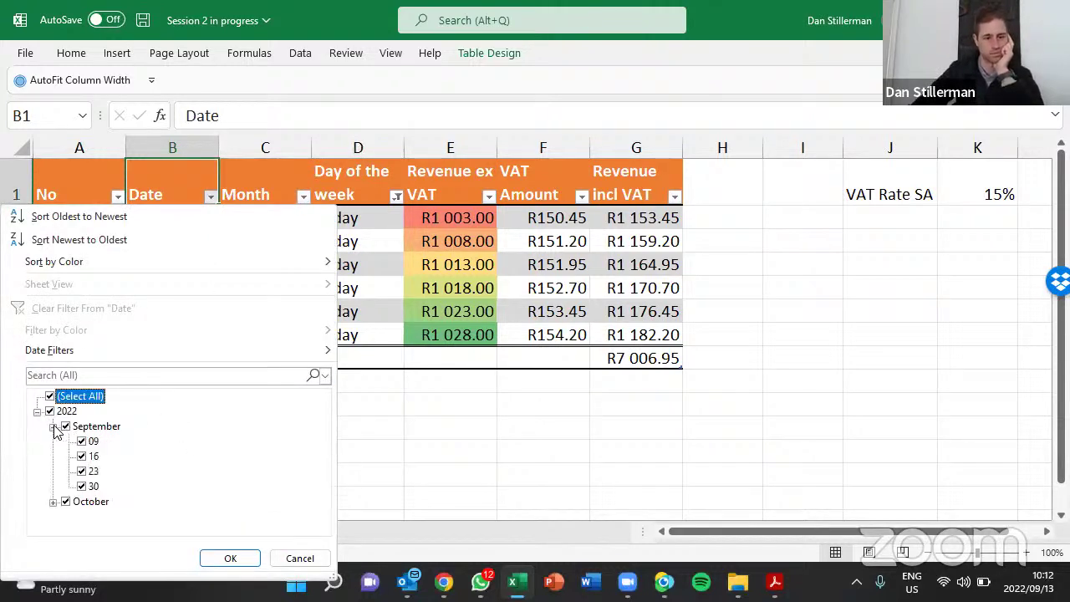
pyautogui.click(53, 427)
pyautogui.click(53, 442)
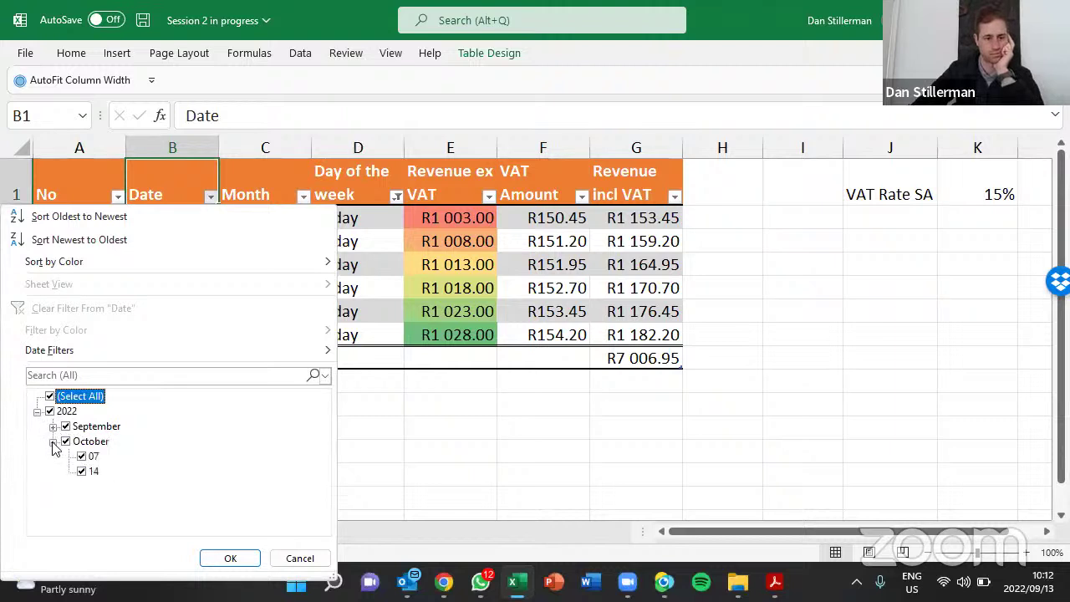
pyautogui.click(53, 441)
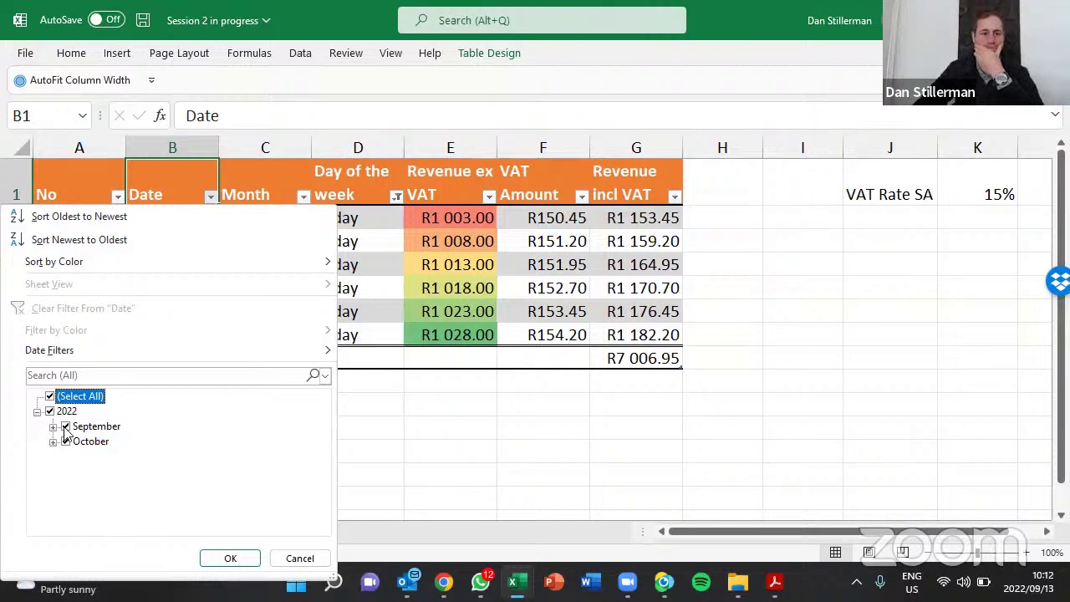
pyautogui.click(66, 426)
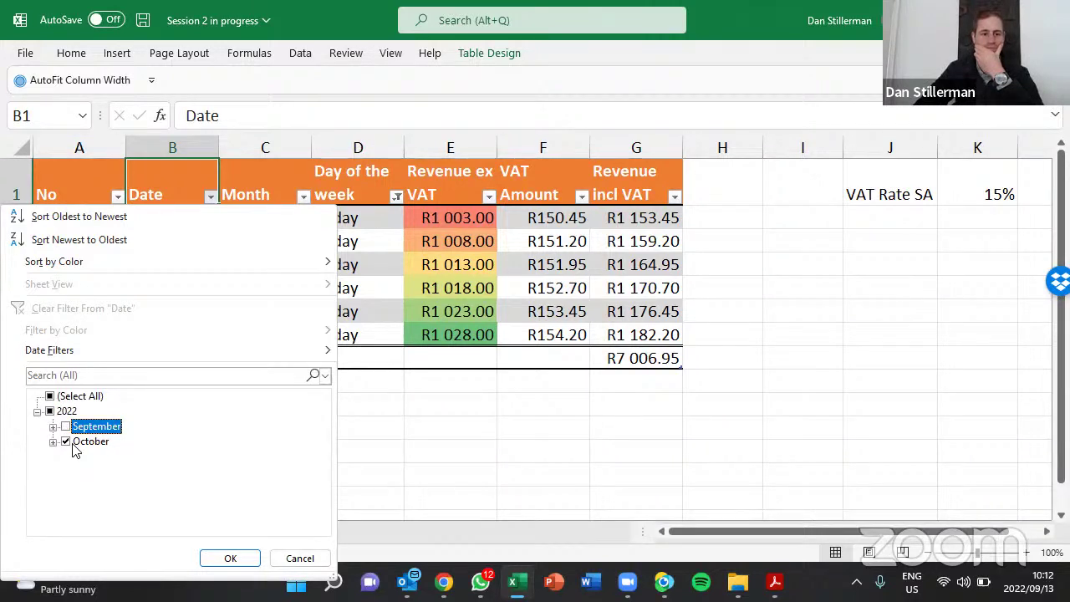
pyautogui.click(231, 557)
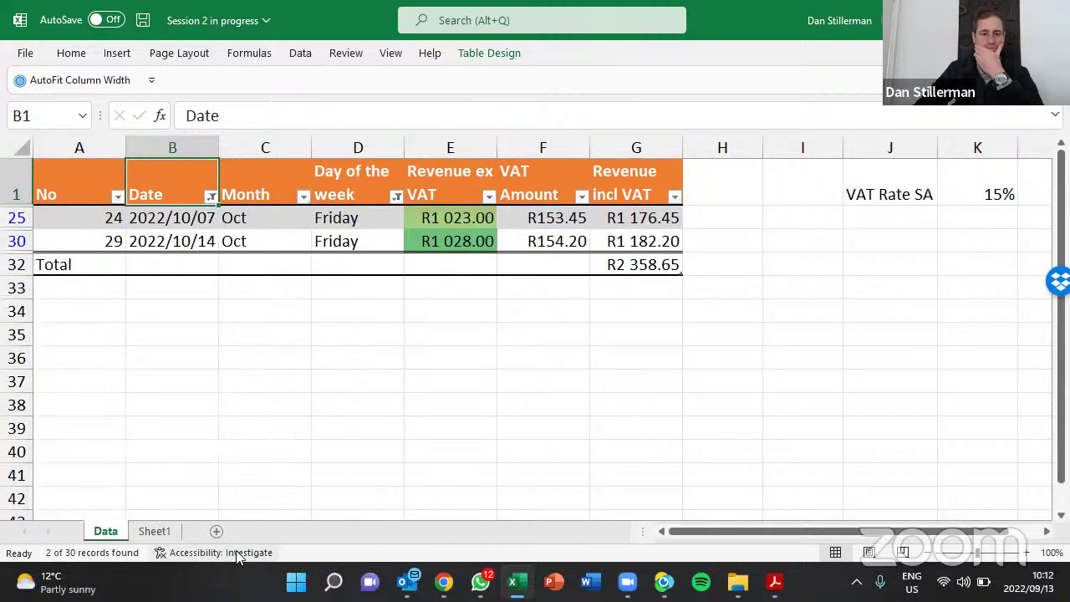
pyautogui.click(291, 235)
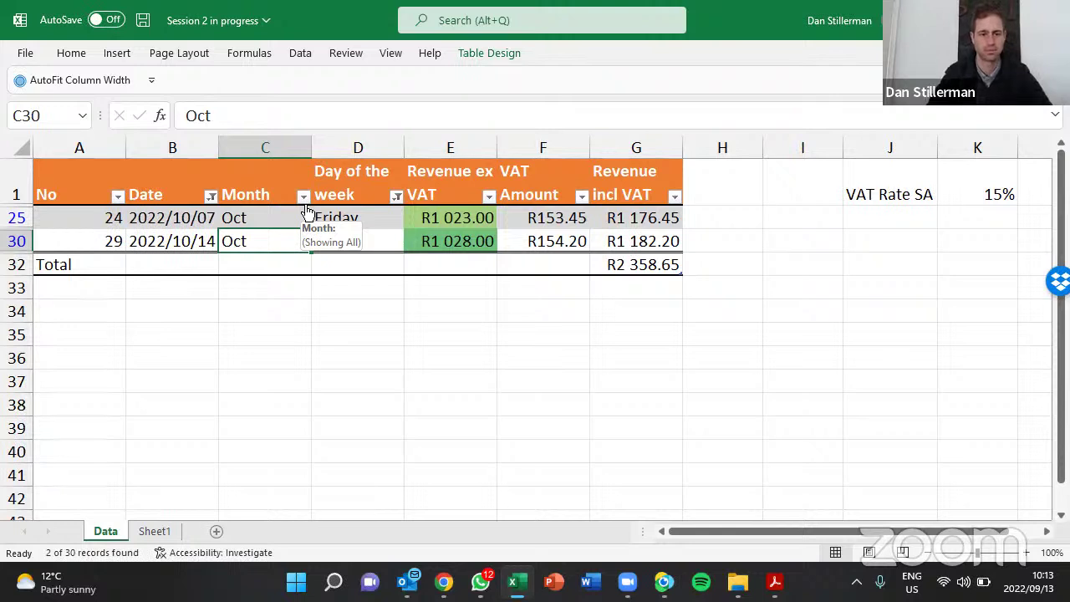
# Reopen the Date filter to inspect September and October dates, close it unchanged, then select D25
pyautogui.click(204, 189)
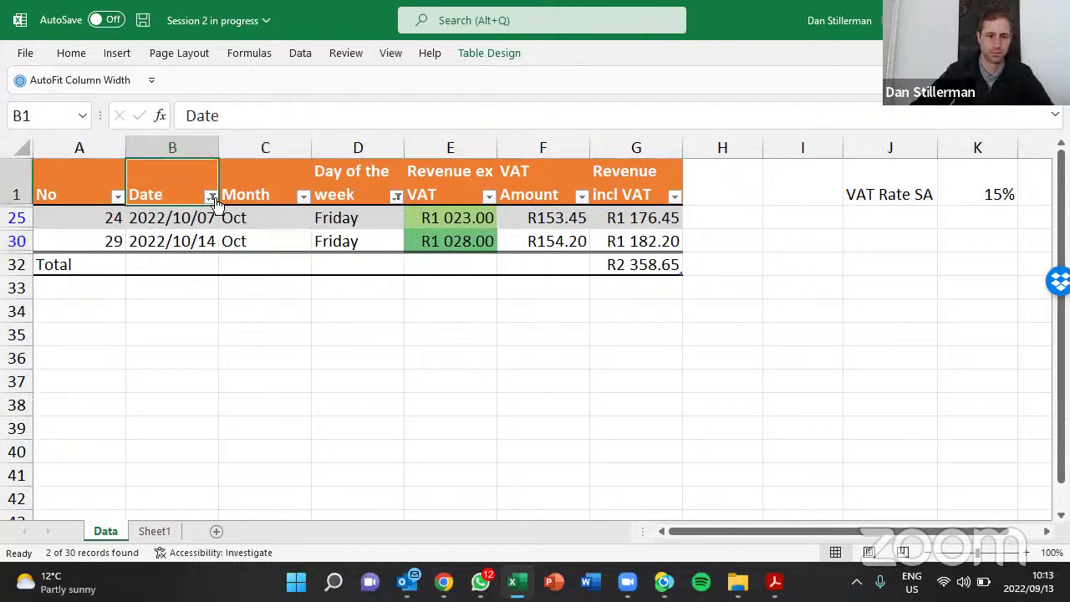
pyautogui.click(213, 198)
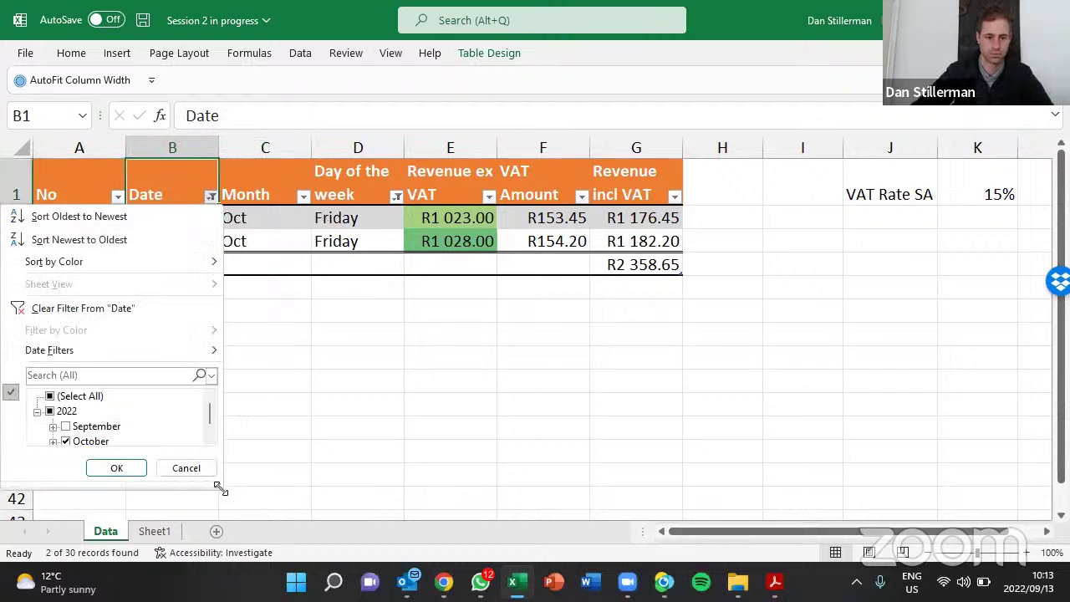
pyautogui.moveTo(220, 489); pyautogui.dragTo(318, 550)
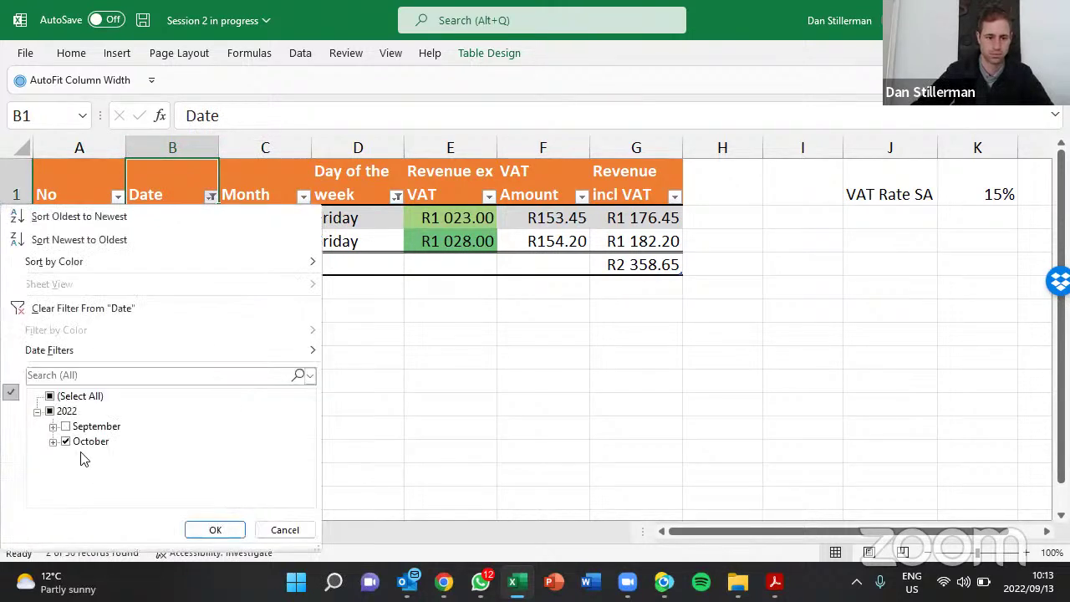
pyautogui.click(53, 440)
pyautogui.click(53, 426)
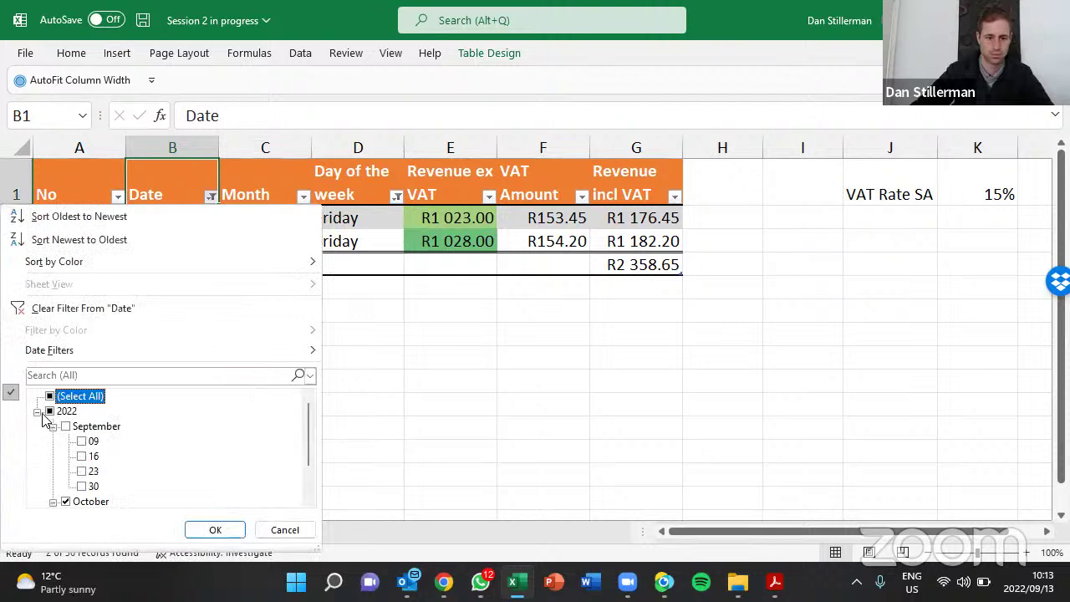
pyautogui.click(38, 412)
pyautogui.click(37, 411)
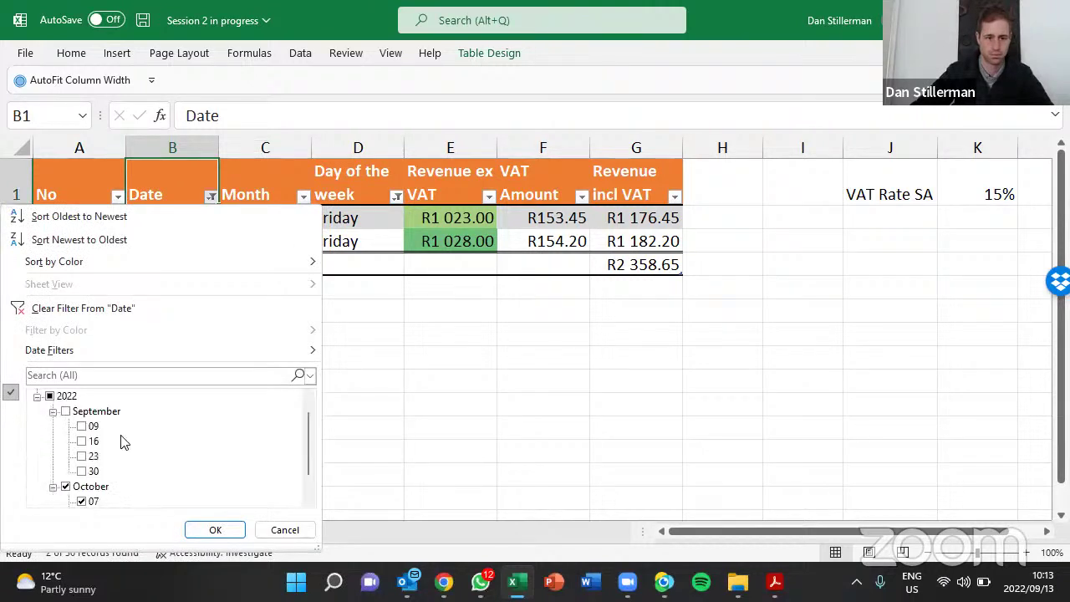
pyautogui.scroll(1, 126, 440)
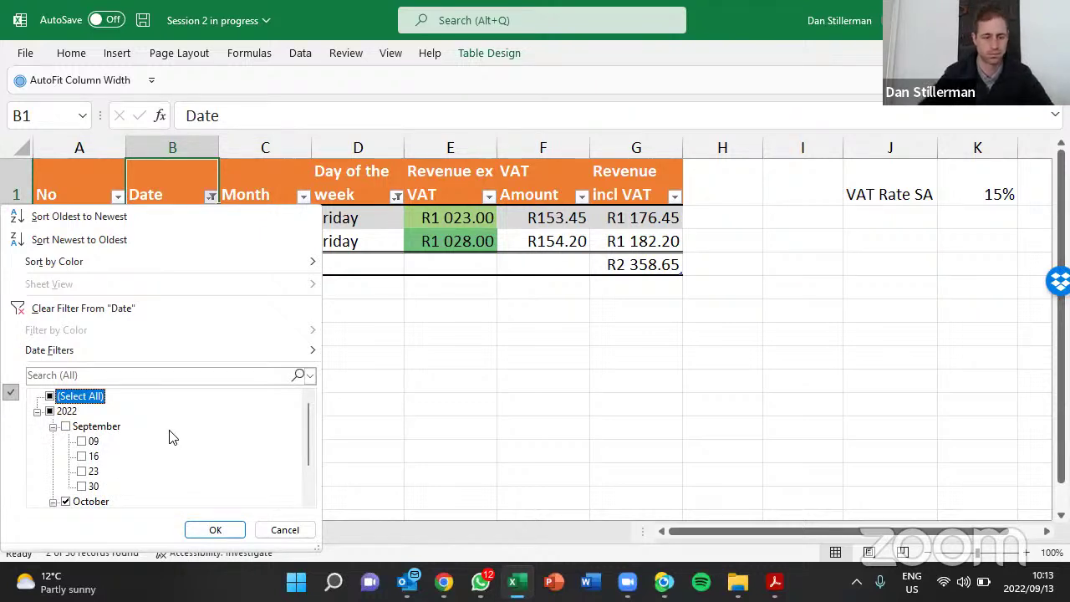
pyautogui.click(308, 559)
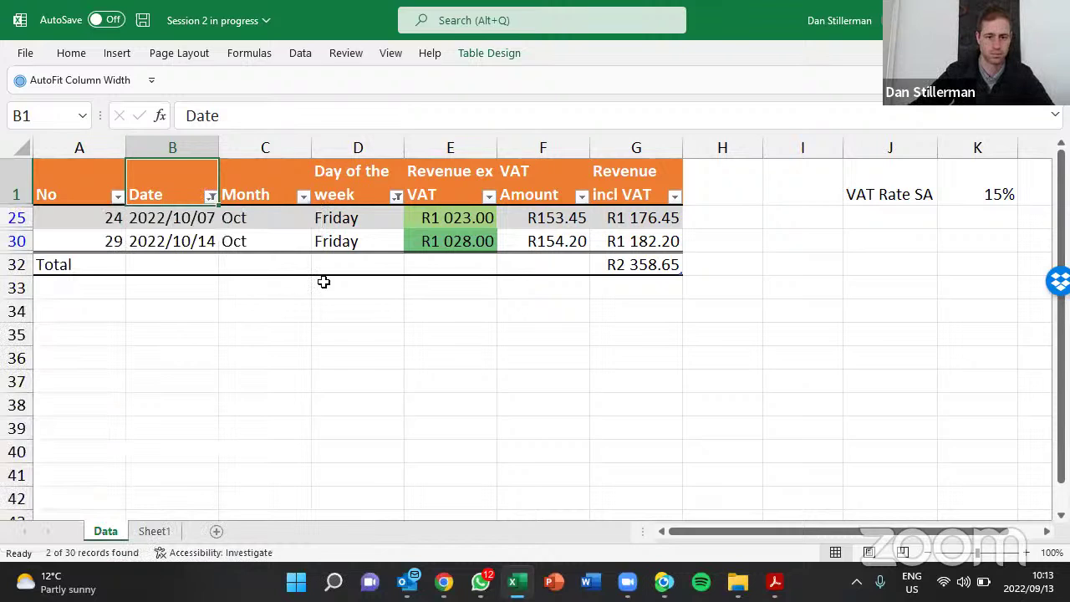
pyautogui.click(345, 238)
pyautogui.click(352, 220)
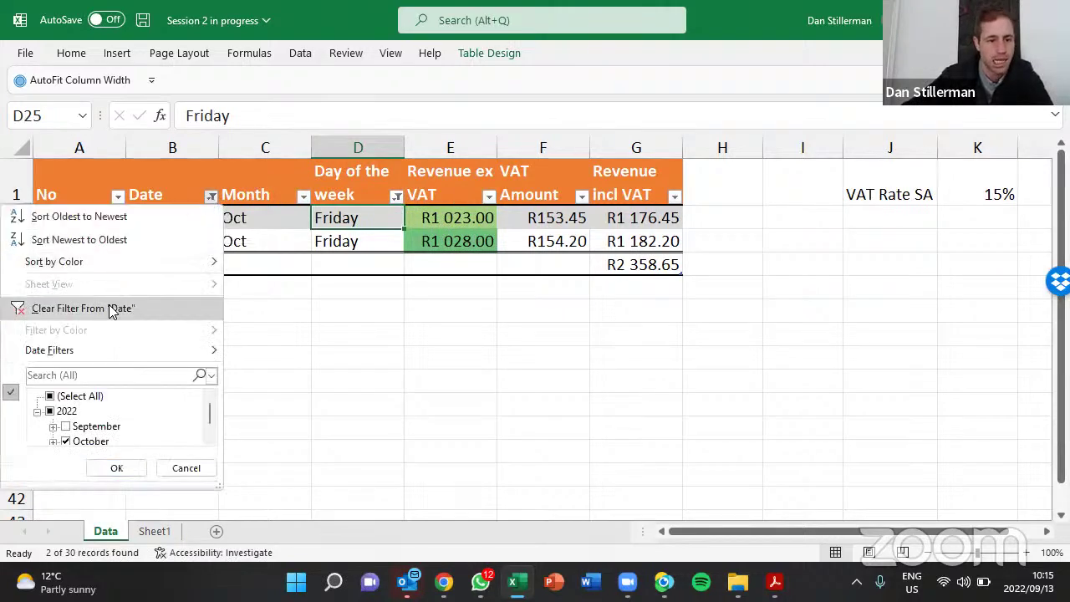
# Clear the Date filter, then undo it to keep the two October Friday rows, and show Data tools
pyautogui.click(111, 309)
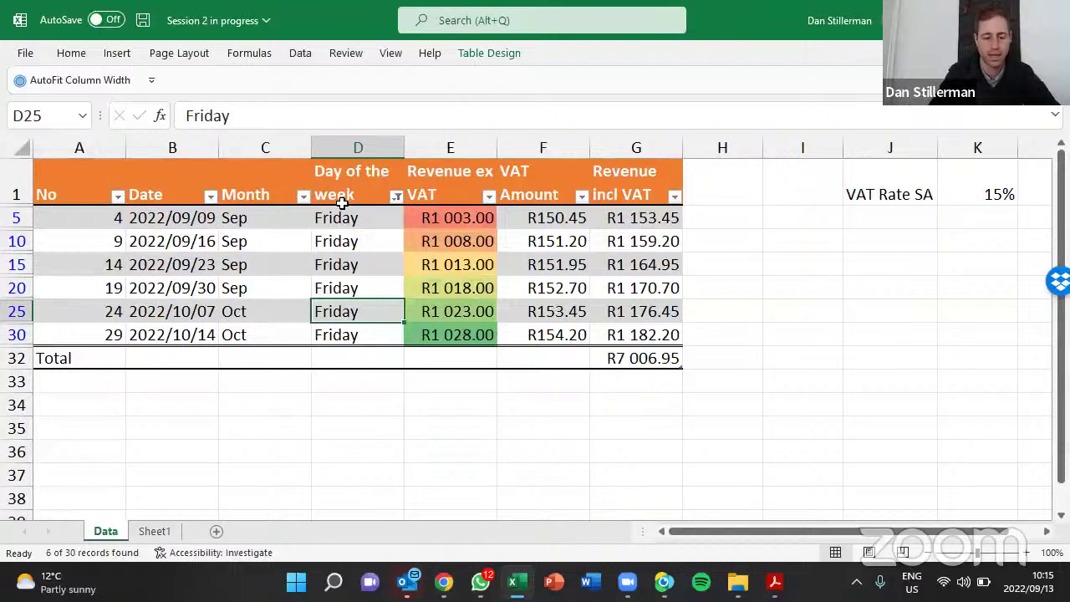
pyautogui.hotkey('ctrl', 'z')
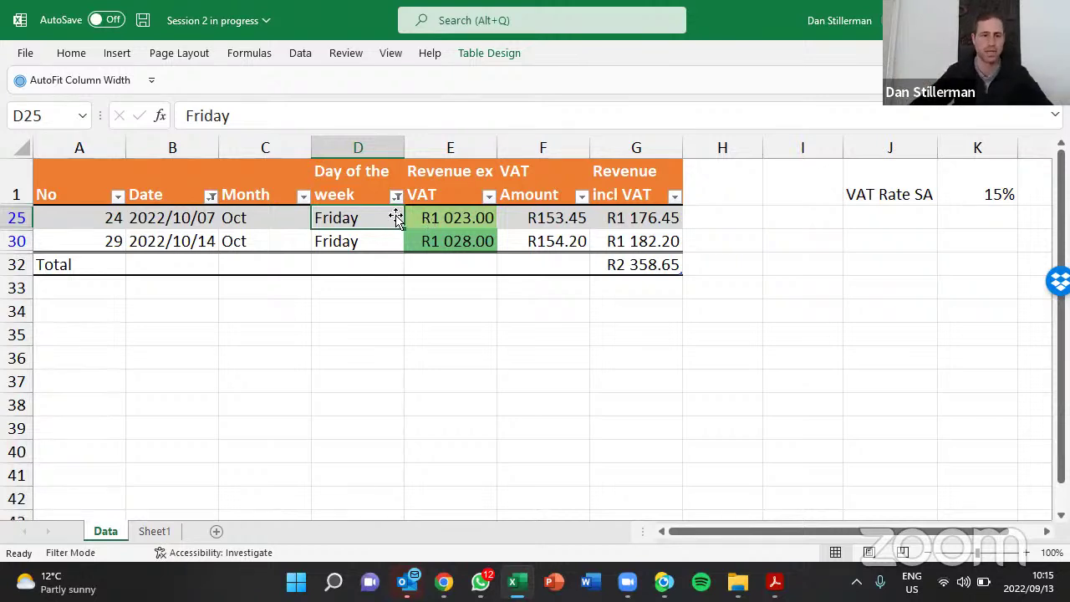
pyautogui.click(301, 53)
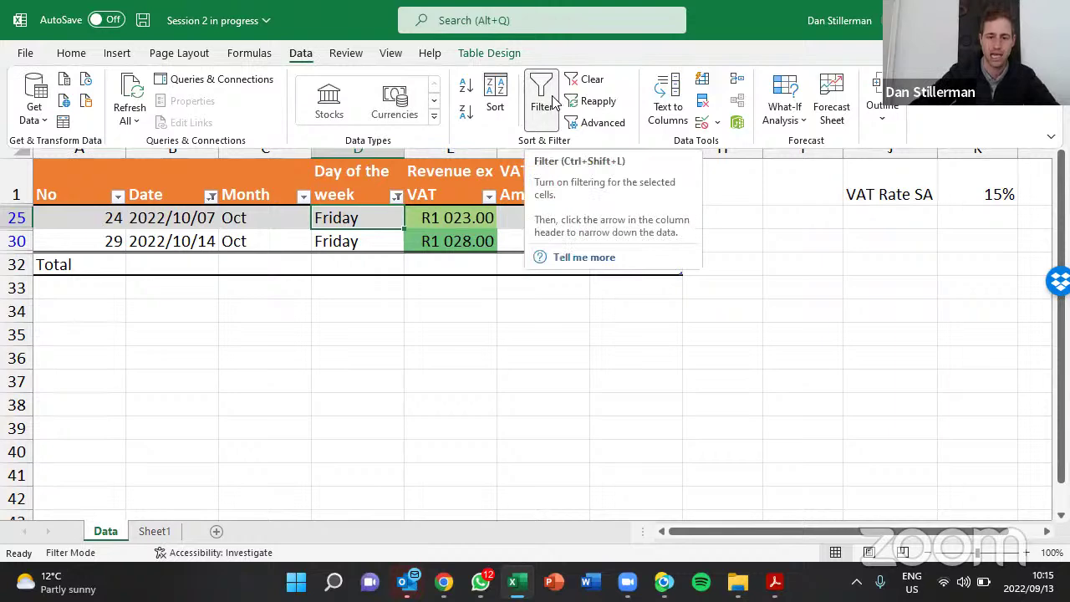
# On Table Design, toggle Filter Button off and on twice, leaving the header arrows visible
pyautogui.click(473, 53)
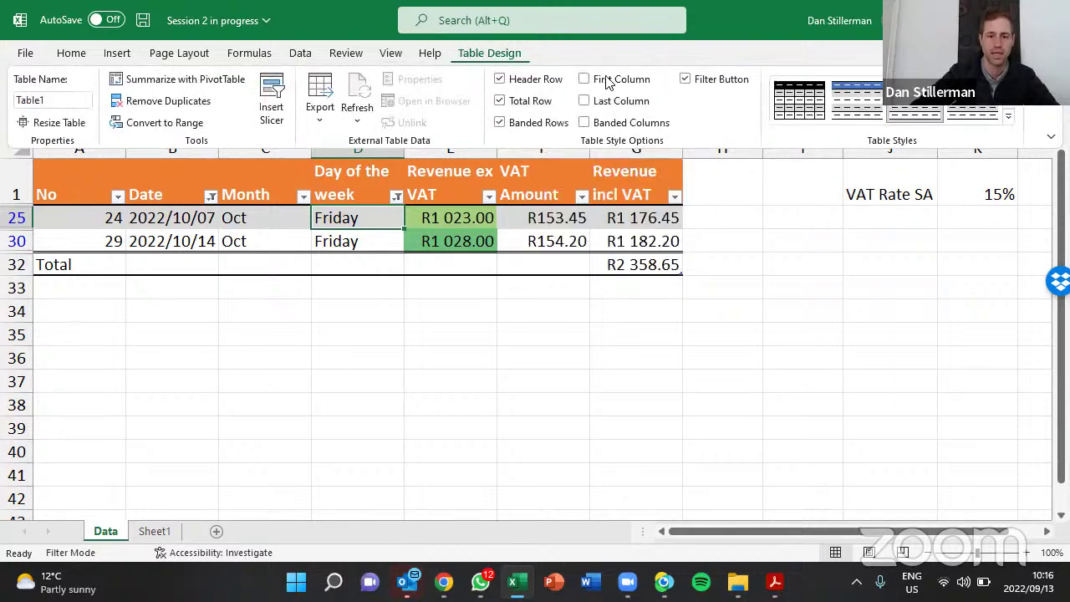
pyautogui.click(686, 80)
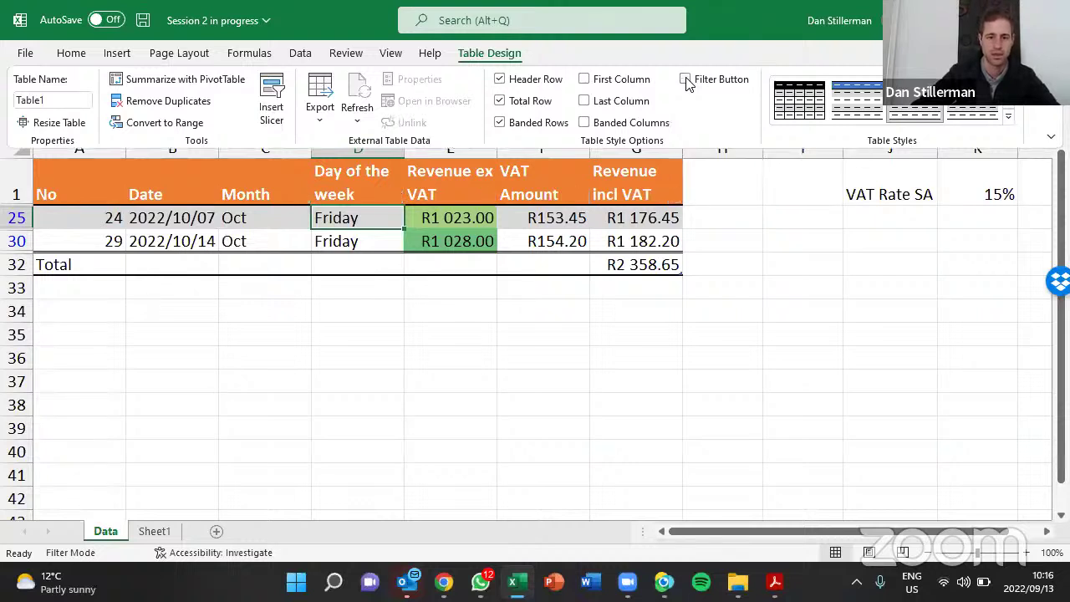
pyautogui.click(685, 80)
pyautogui.click(685, 80)
pyautogui.click(685, 81)
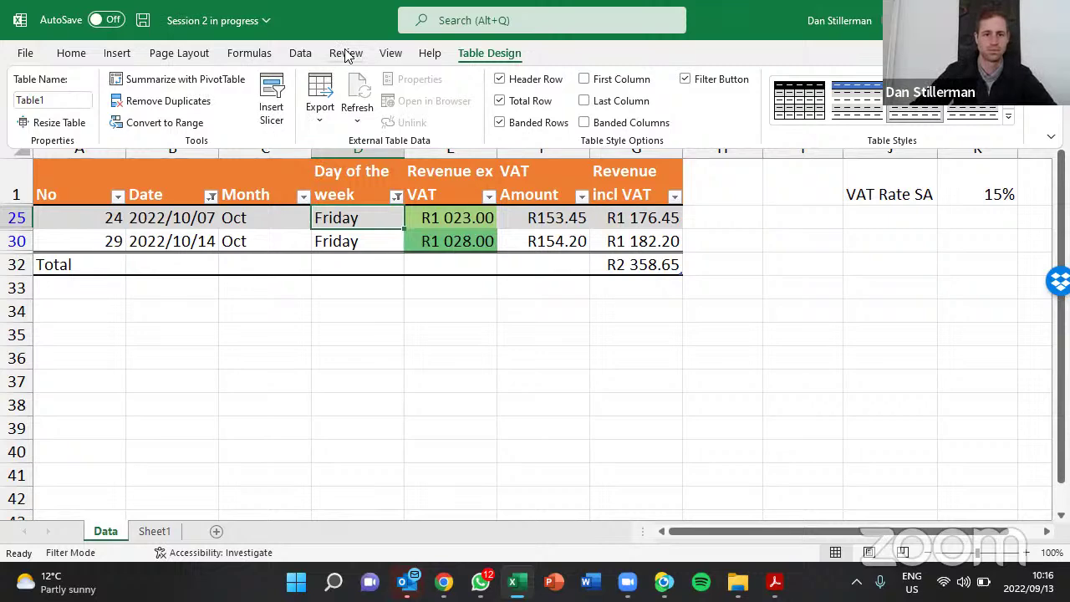
# Set the ribbon display option to Always show Ribbon
pyautogui.click(299, 55)
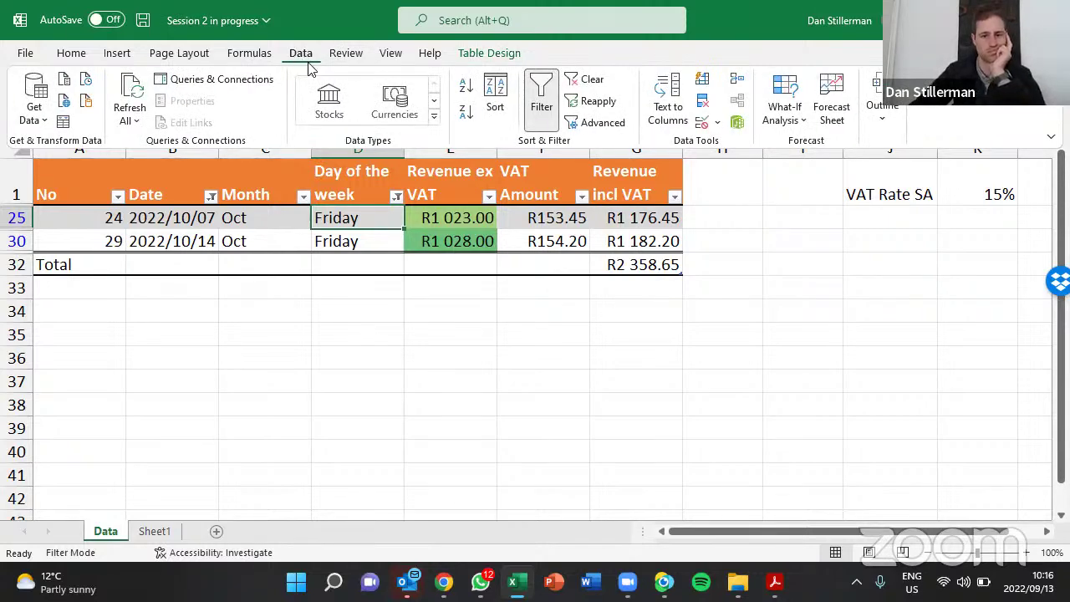
pyautogui.rightClick(597, 85)
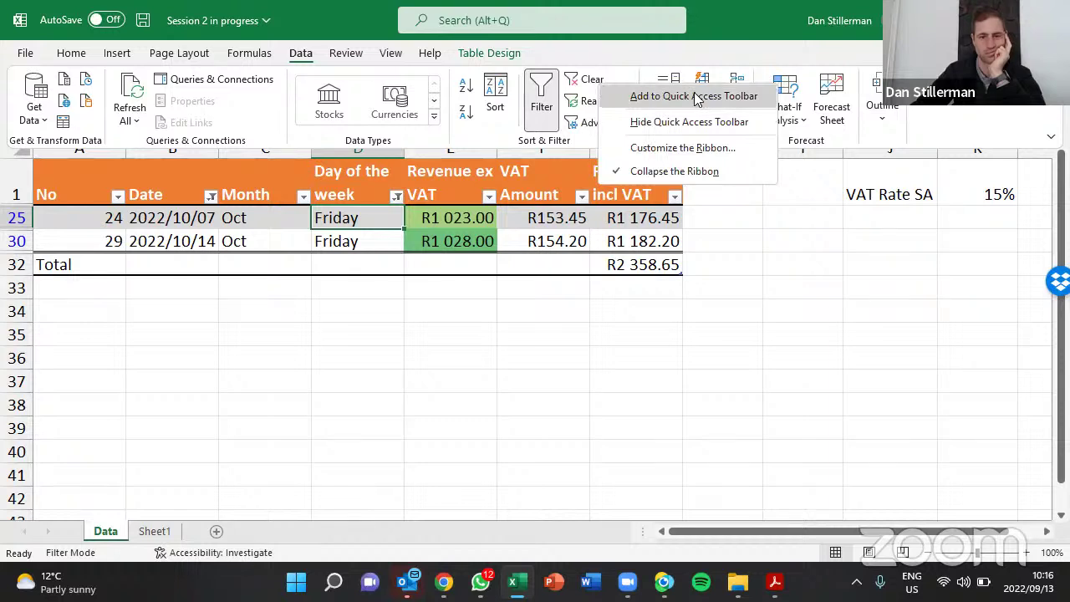
pyautogui.press('Escape')
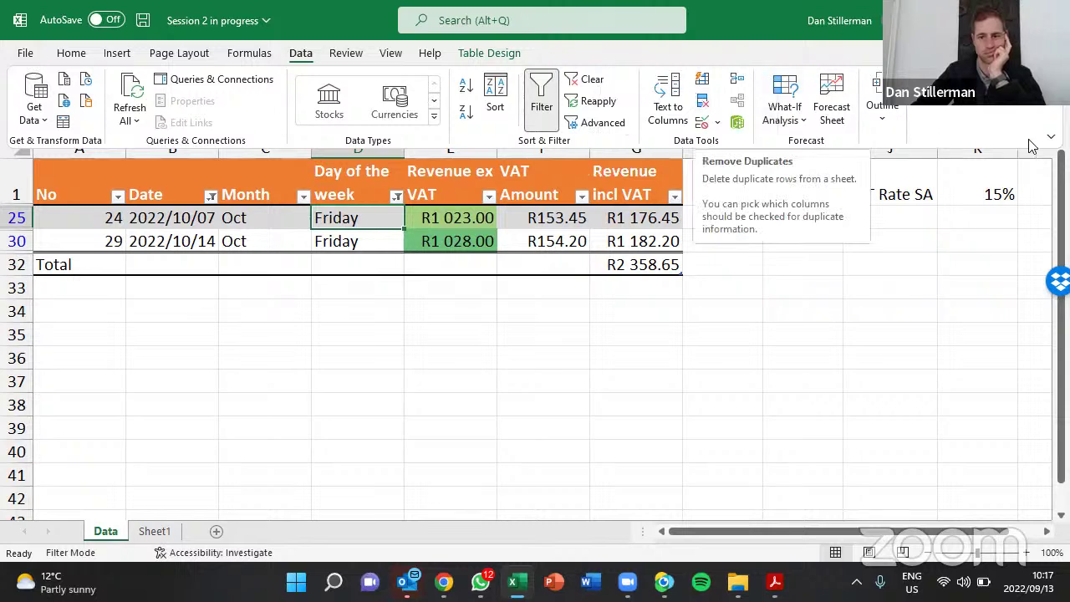
pyautogui.click(1051, 137)
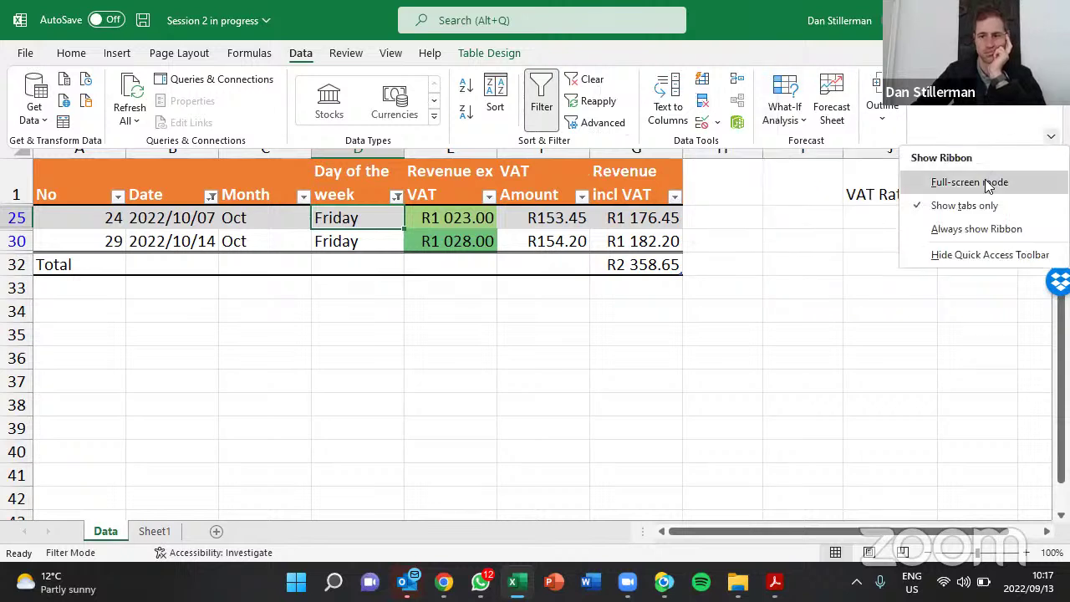
pyautogui.click(968, 231)
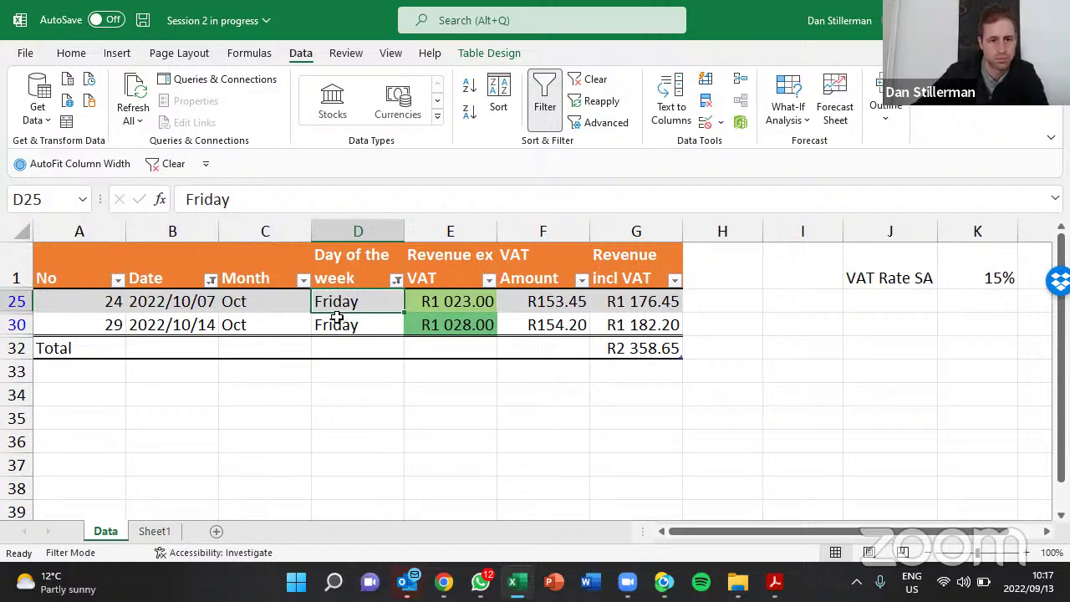
# Clear all table filters, select cell E4 and save the workbook
pyautogui.click(164, 165)
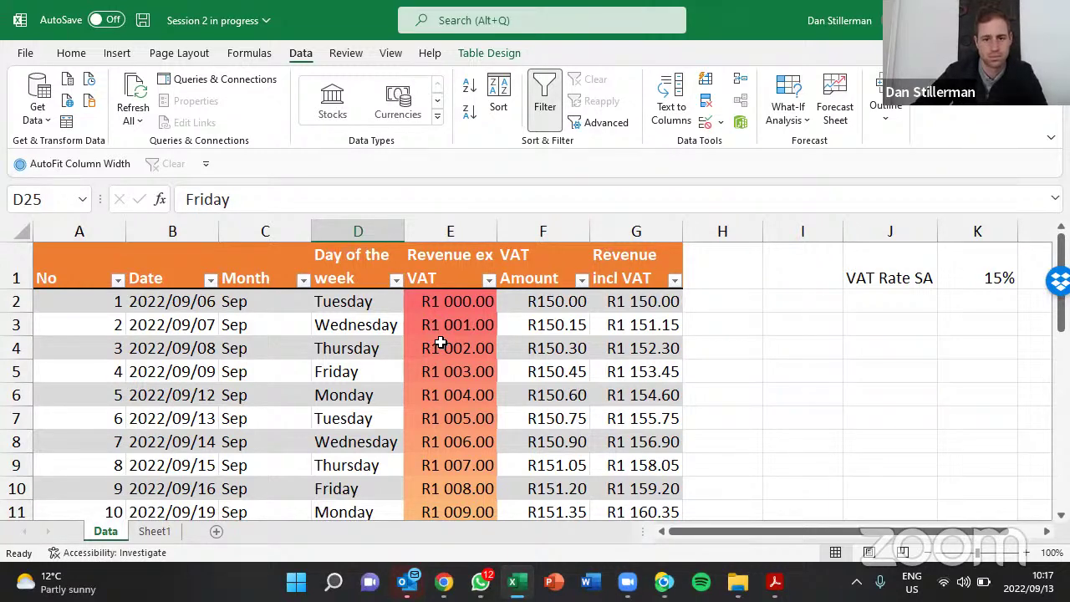
pyautogui.click(440, 343)
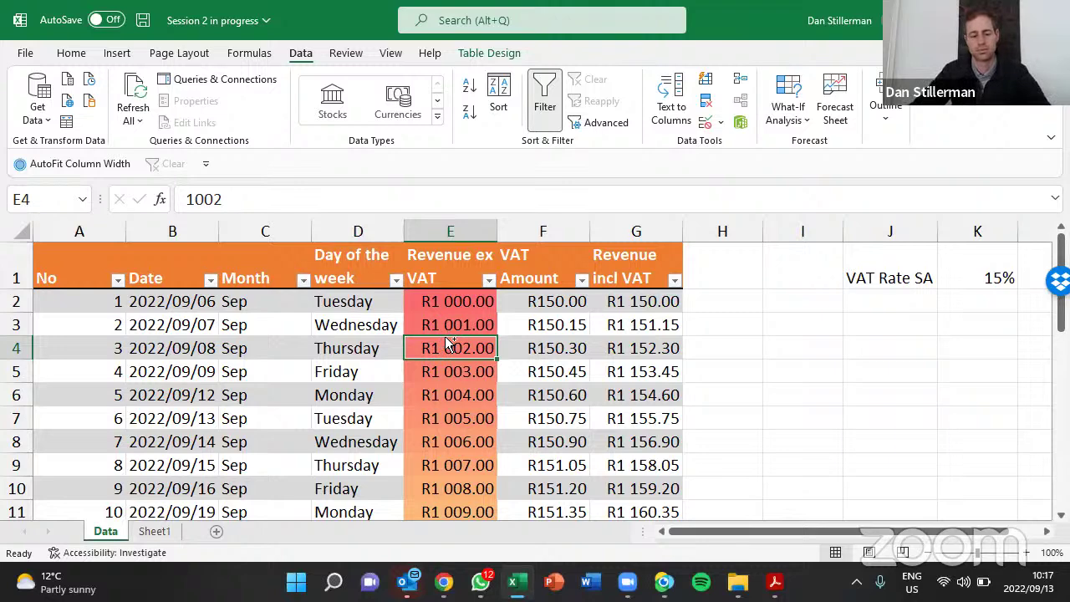
pyautogui.hotkey('ctrl', 's')
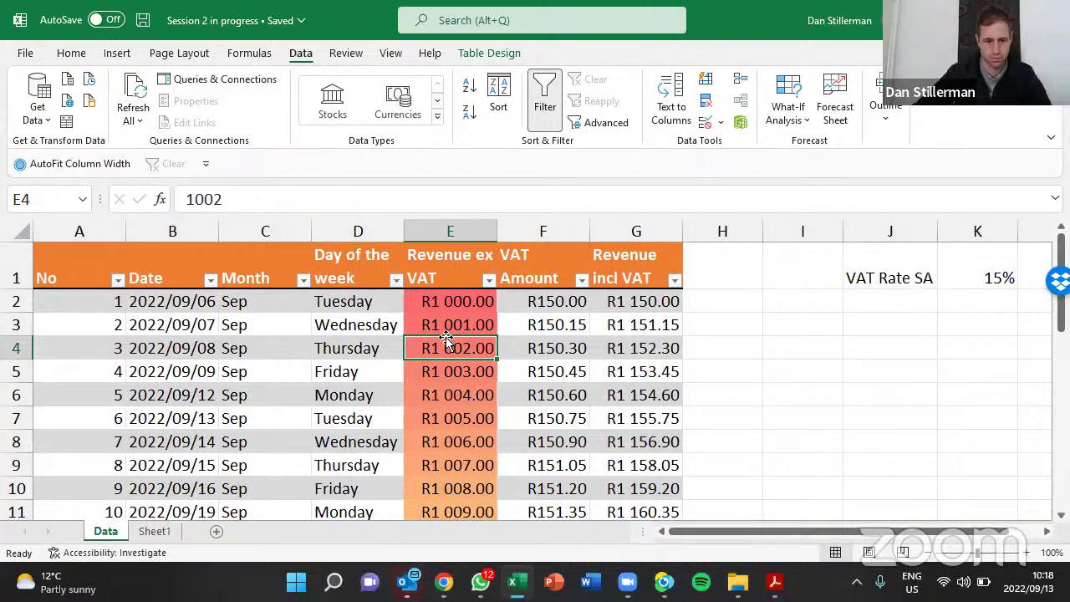
# Start a maximized blank Word document, type a person's name in capitals and select it
pyautogui.click(591, 581)
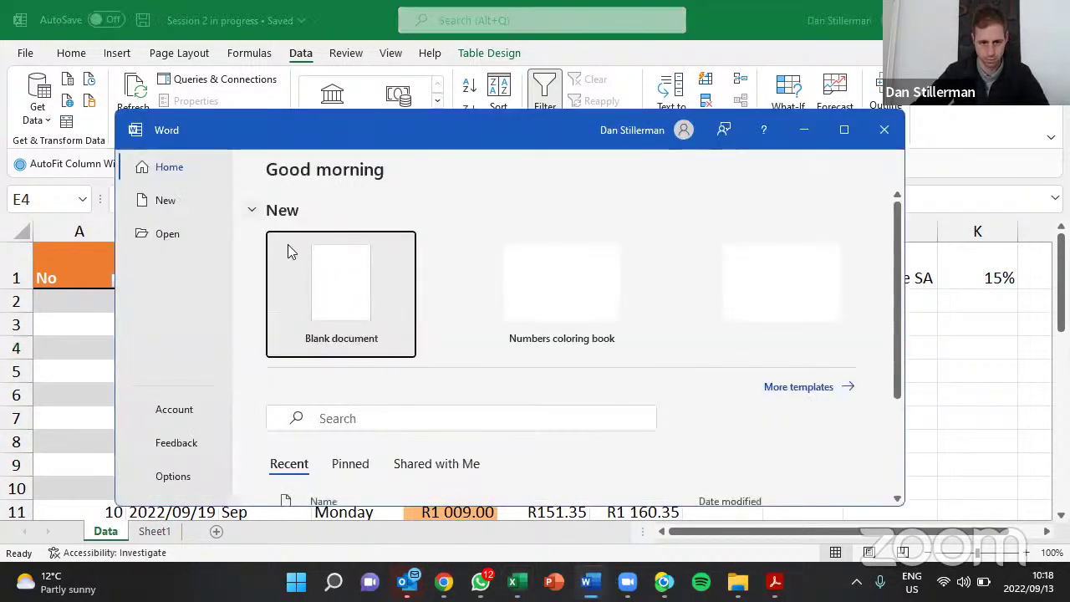
pyautogui.click(287, 245)
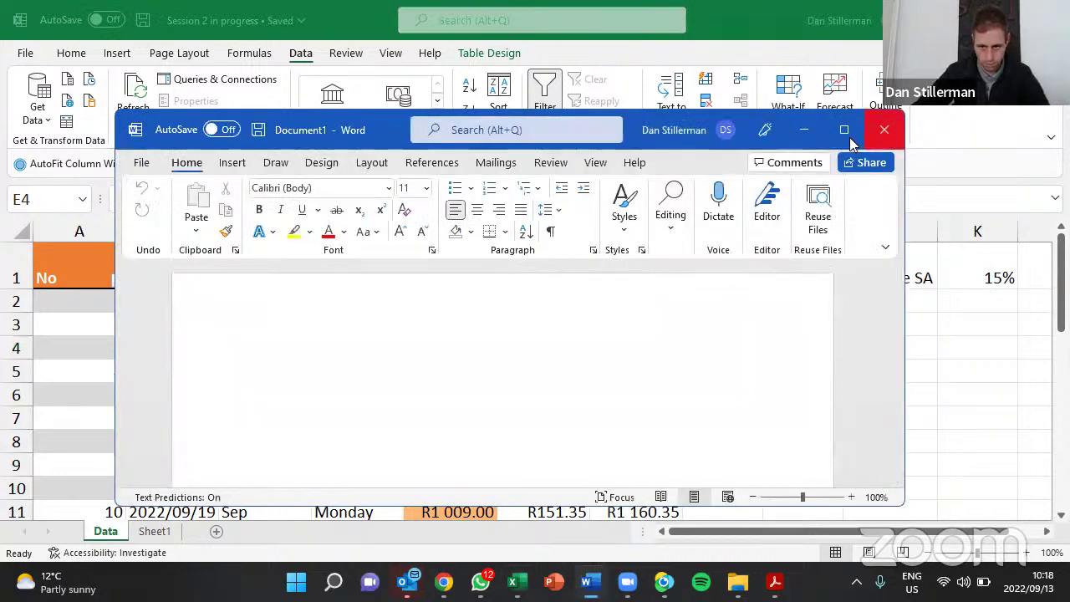
pyautogui.click(845, 130)
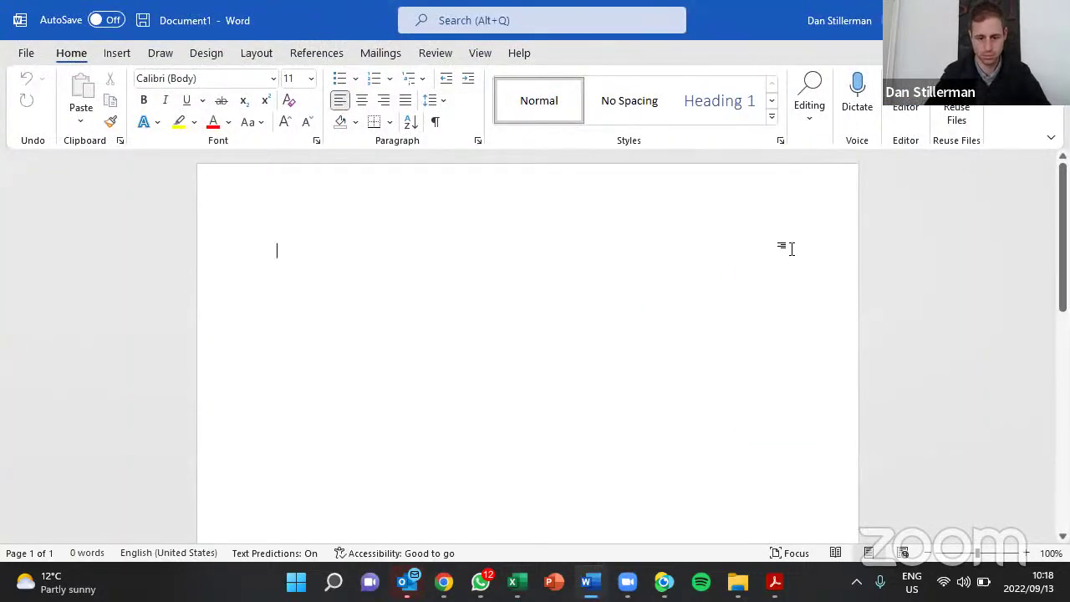
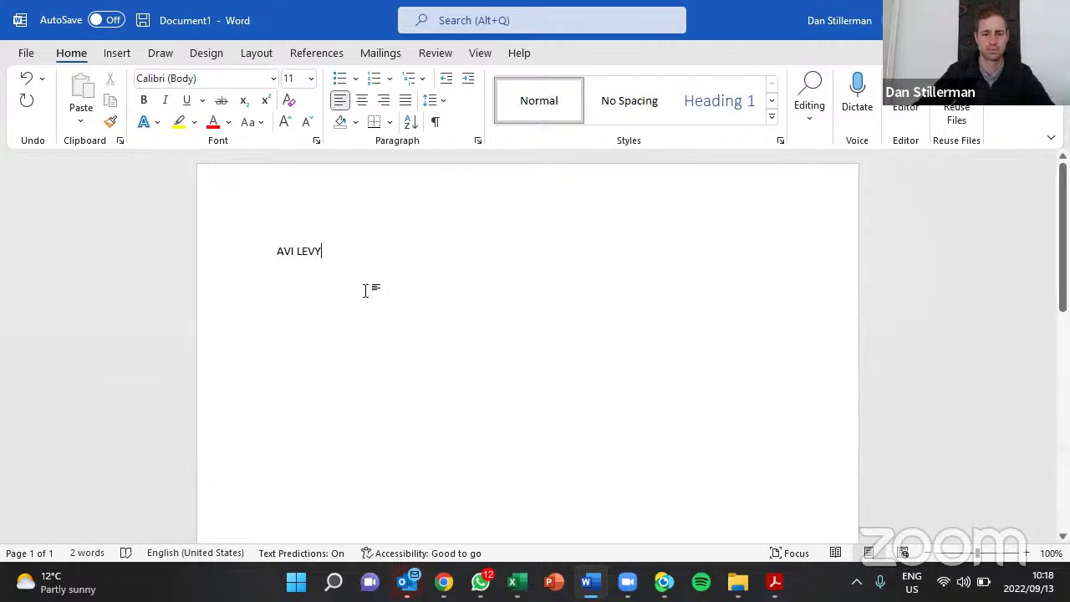
pyautogui.scroll(5, 368, 289)
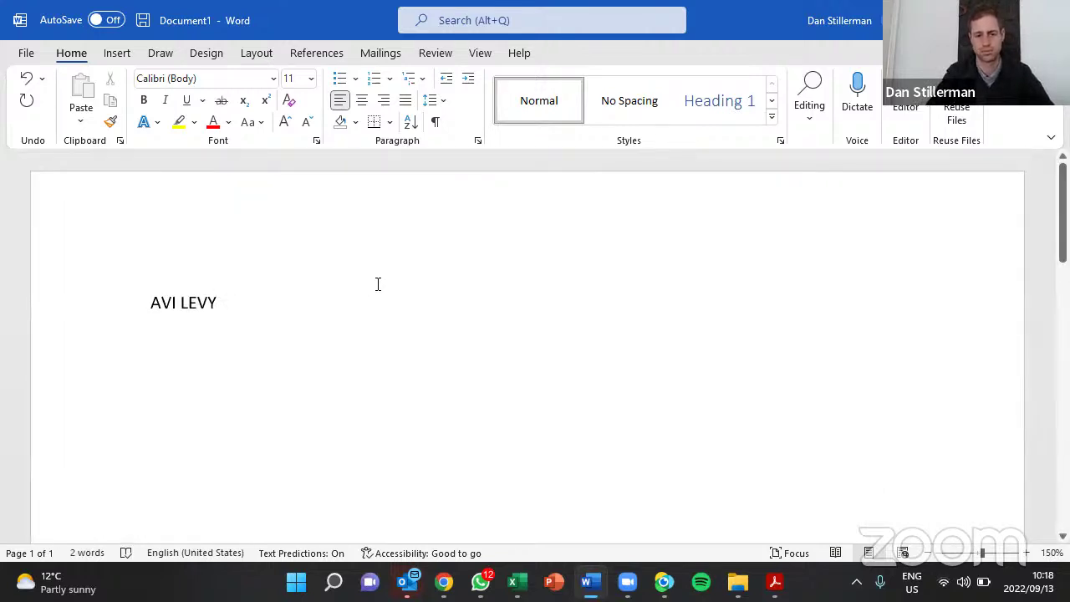
pyautogui.hotkey('shift', 'Left')
pyautogui.hotkey('shift', 'Left')
pyautogui.hotkey('shift', 'Left')
pyautogui.hotkey('shift', 'Left')
pyautogui.hotkey('shift', 'Left')
pyautogui.hotkey('shift', 'Left')
pyautogui.hotkey('shift', 'Left')
pyautogui.hotkey('shift', 'Left')
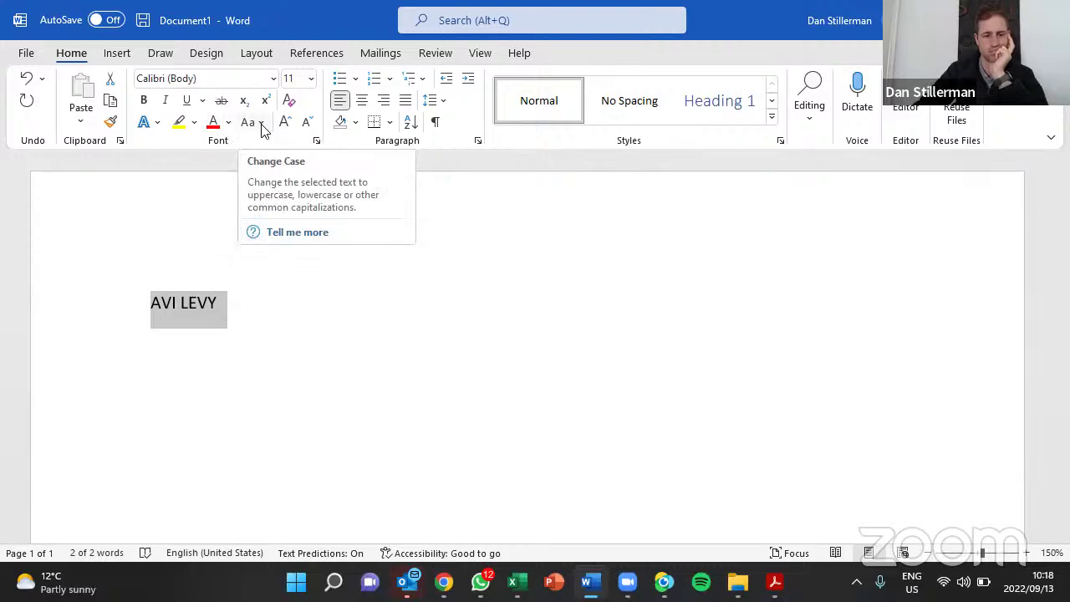
# Try lowercase, sentence case and uppercase on the name with Change Case
pyautogui.click(262, 124)
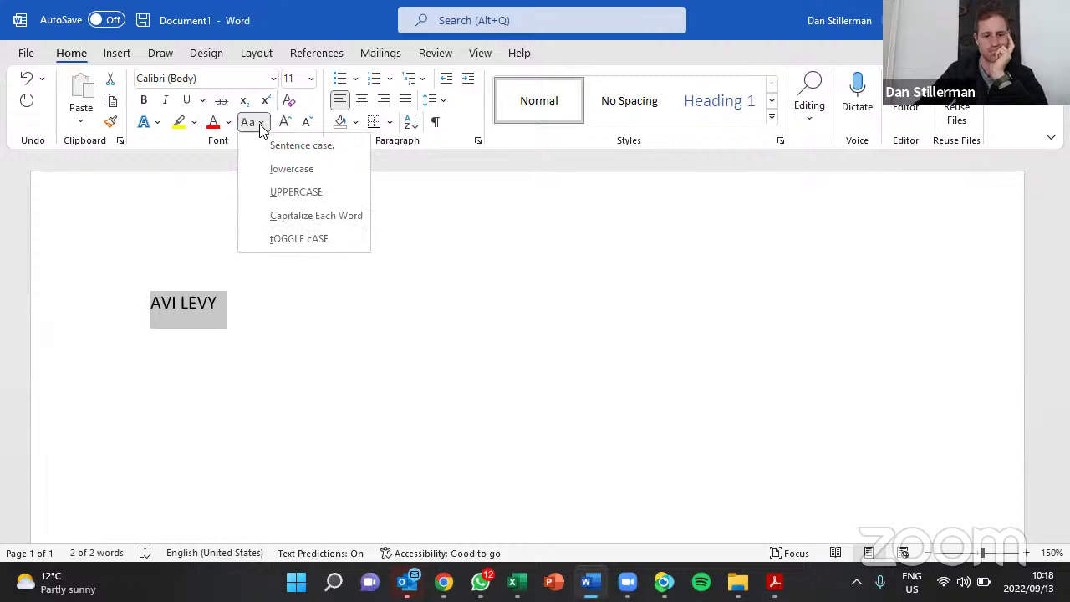
pyautogui.click(271, 169)
pyautogui.click(261, 124)
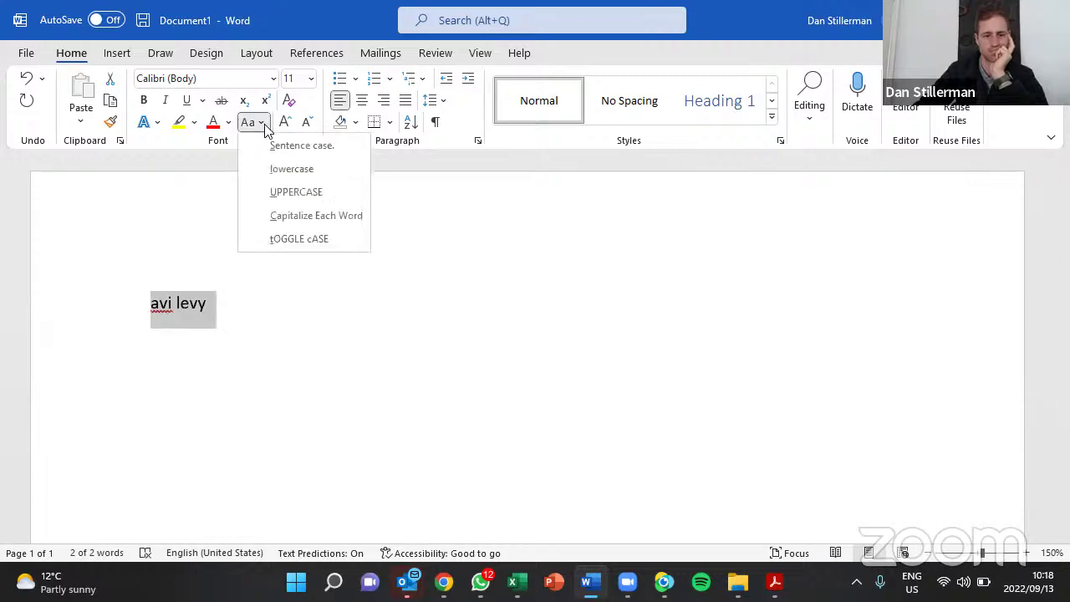
pyautogui.click(278, 146)
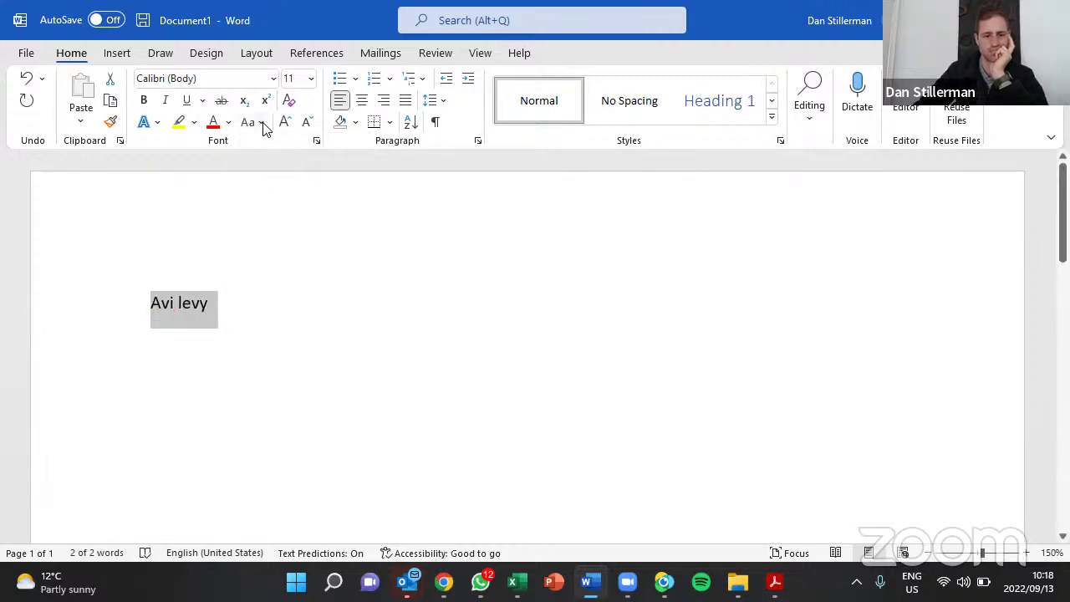
pyautogui.click(261, 124)
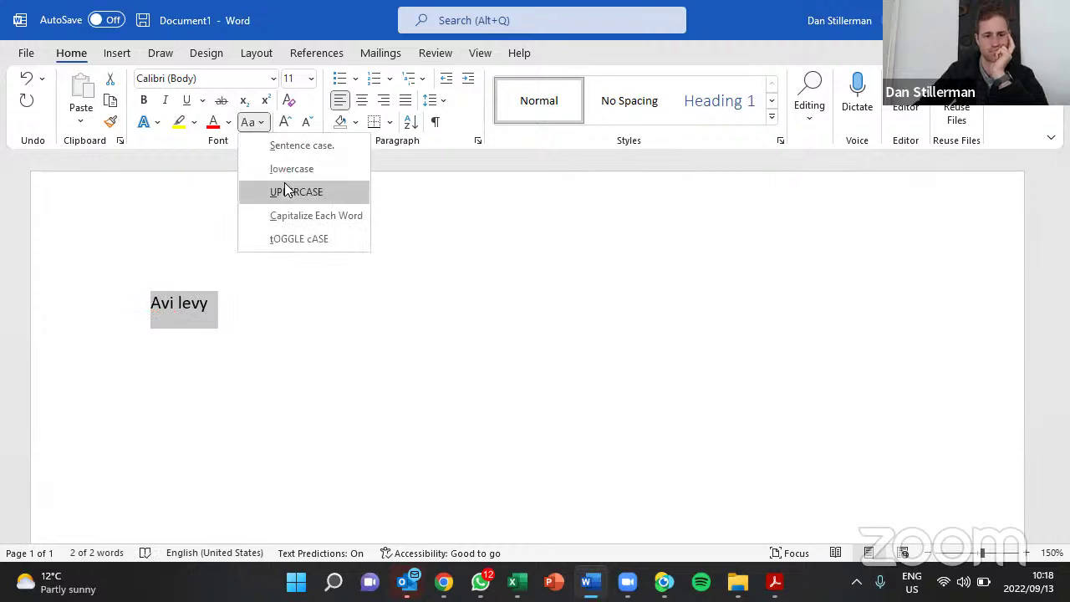
pyautogui.click(284, 190)
# Leave the name as Capitalize Each Word and switch back to Excel
pyautogui.click(261, 124)
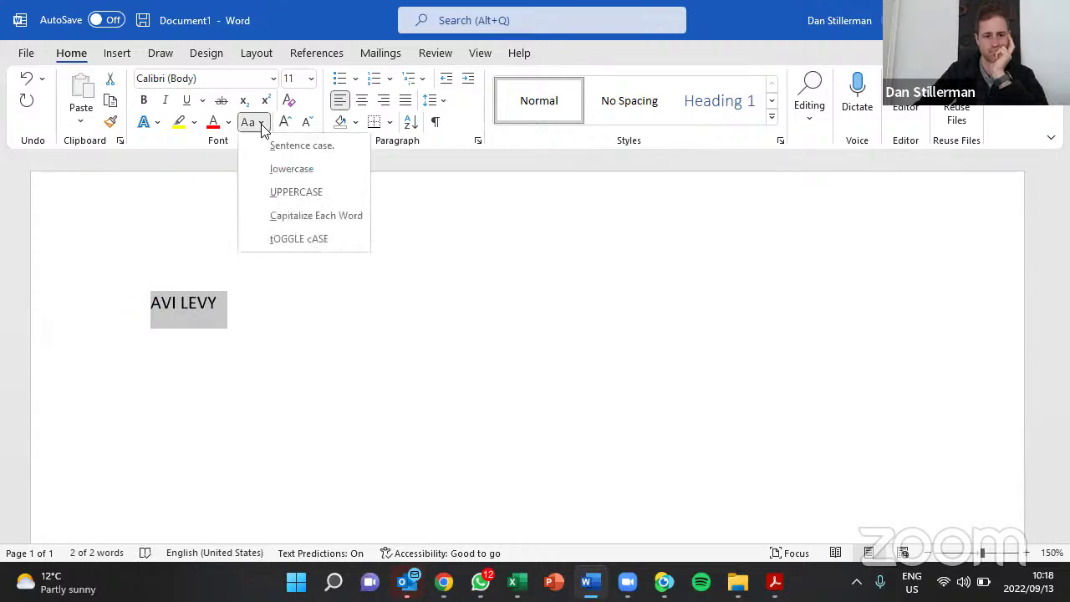
pyautogui.click(296, 214)
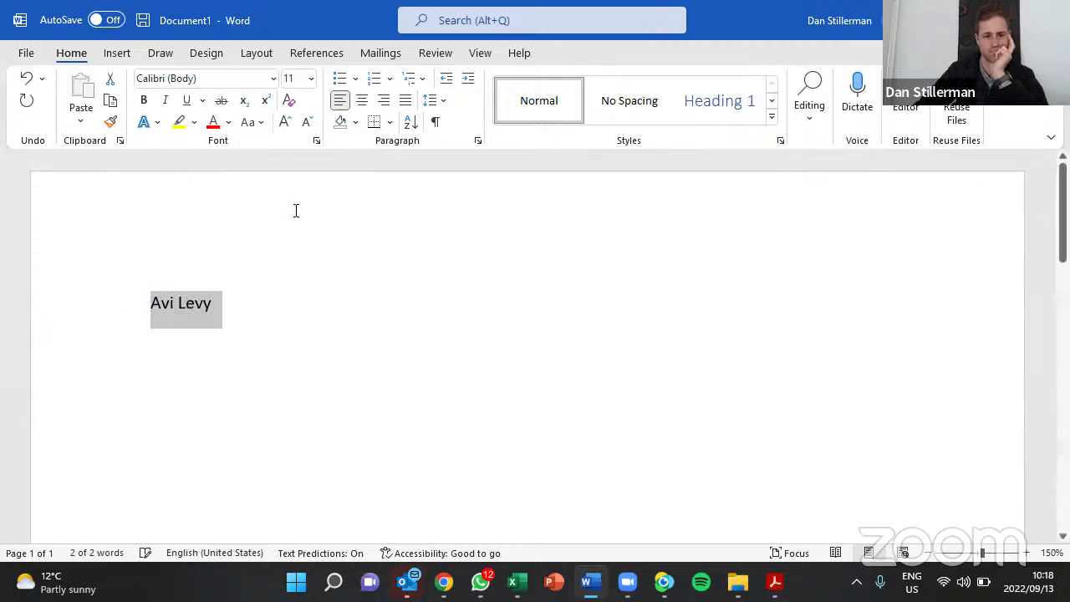
pyautogui.click(262, 124)
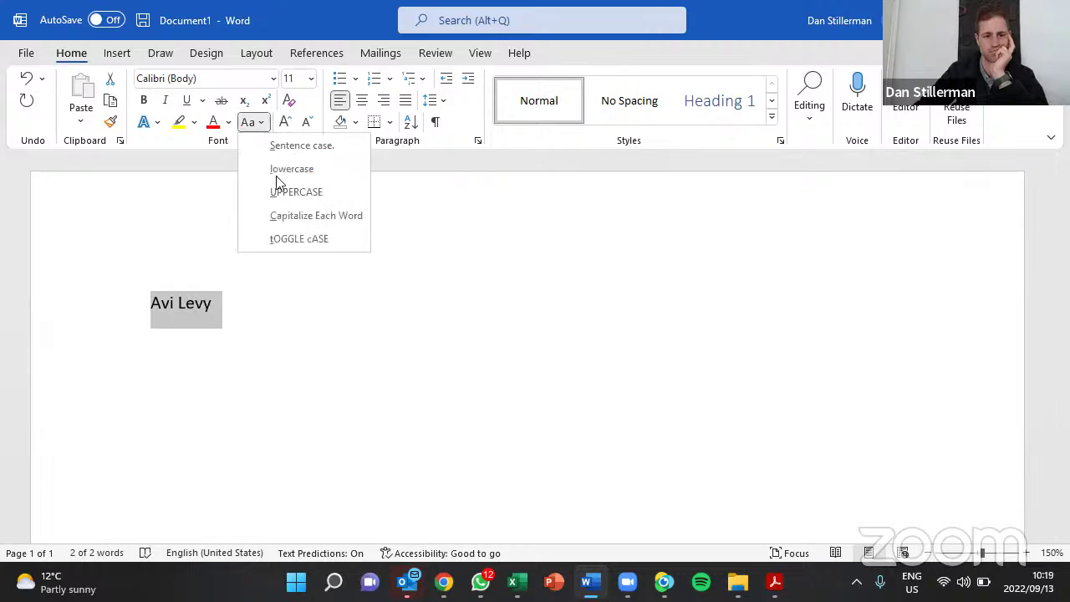
pyautogui.click(260, 122)
pyautogui.click(292, 218)
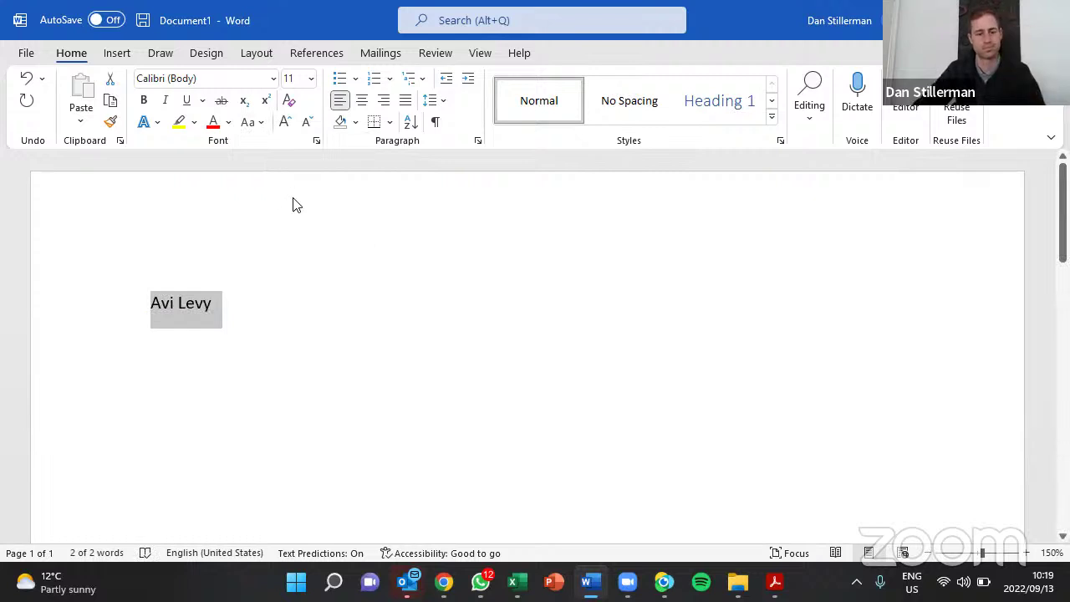
pyautogui.hotkey('alt', 'Tab')
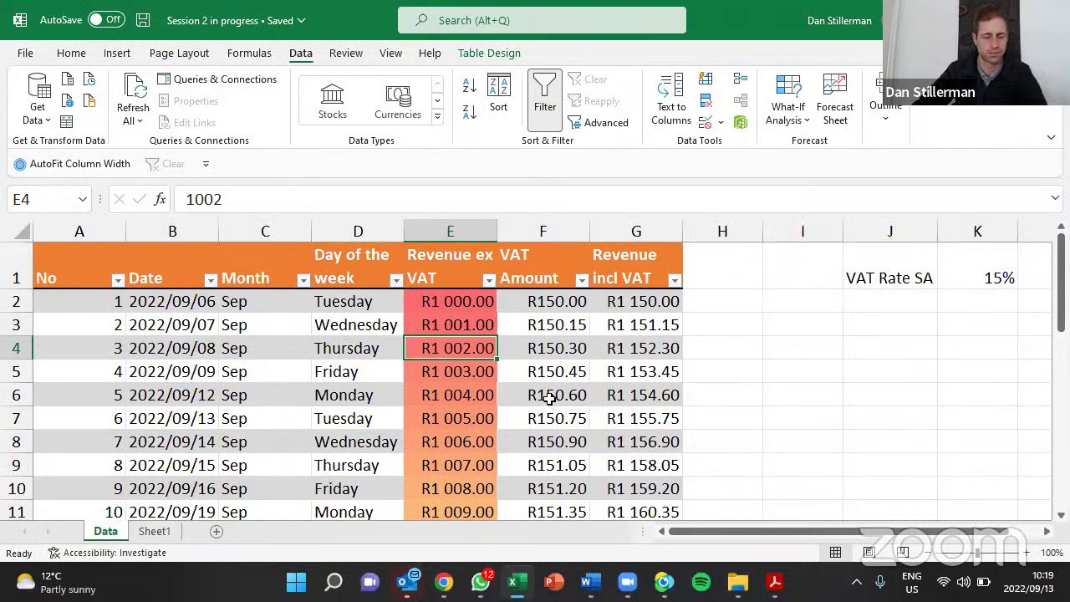
pyautogui.click(364, 366)
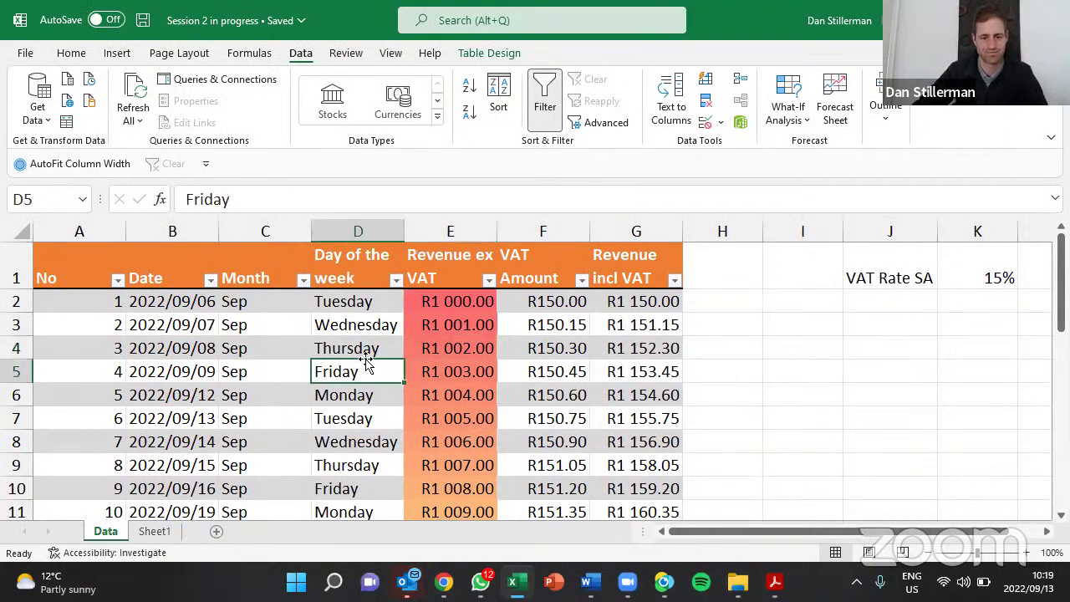
pyautogui.moveTo(270, 306); pyautogui.dragTo(266, 394)
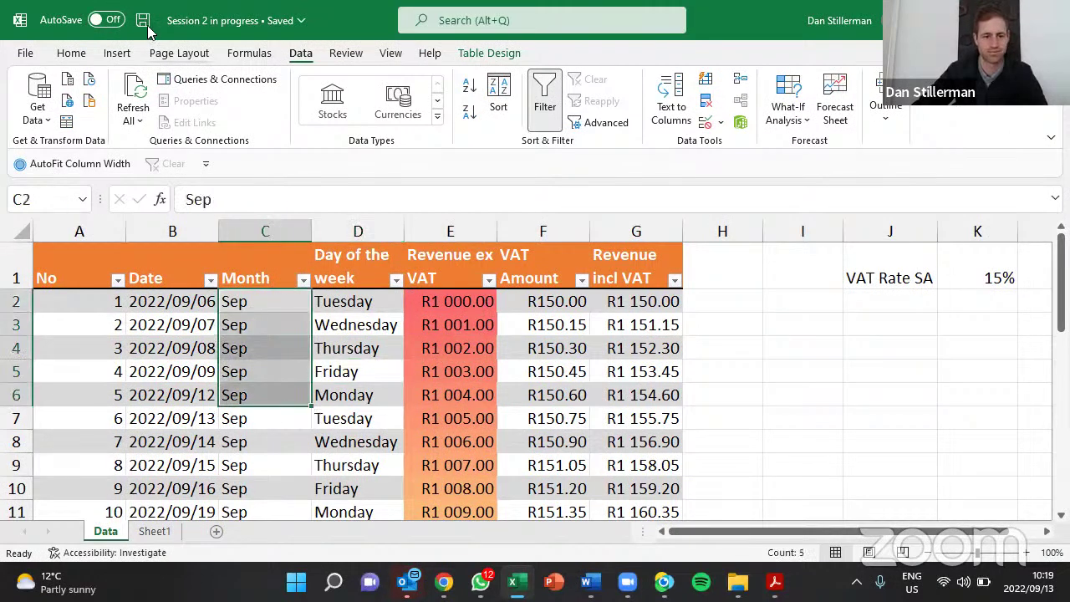
pyautogui.click(71, 55)
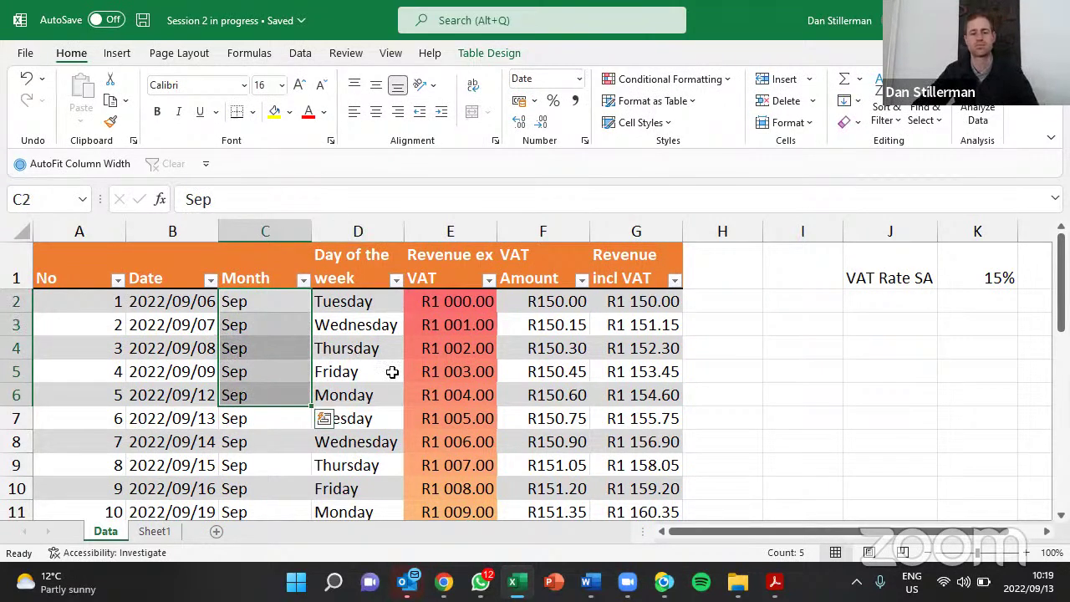
pyautogui.click(351, 381)
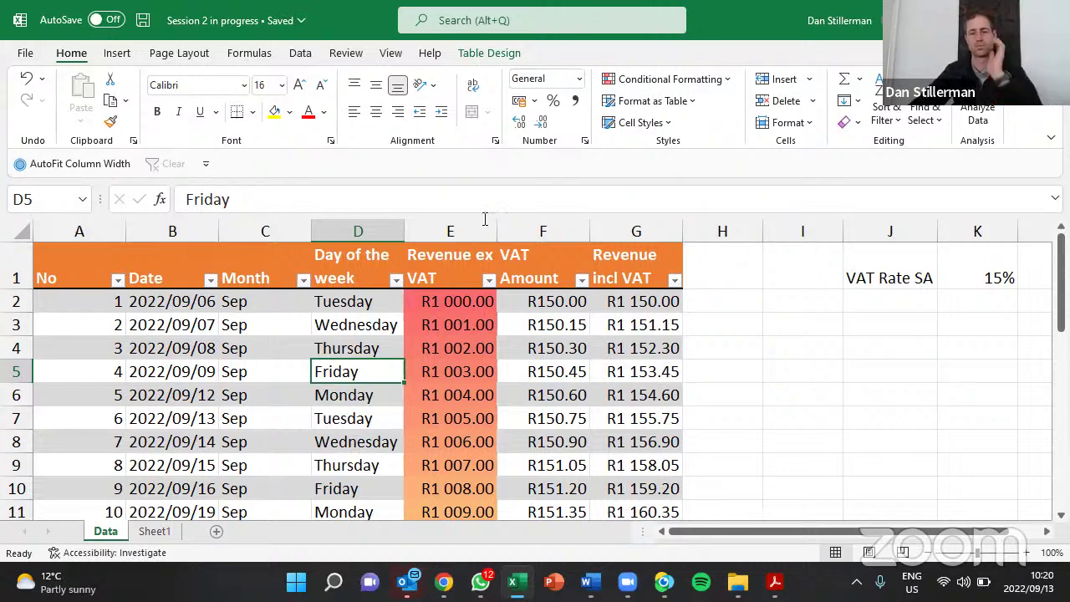
pyautogui.click(571, 128)
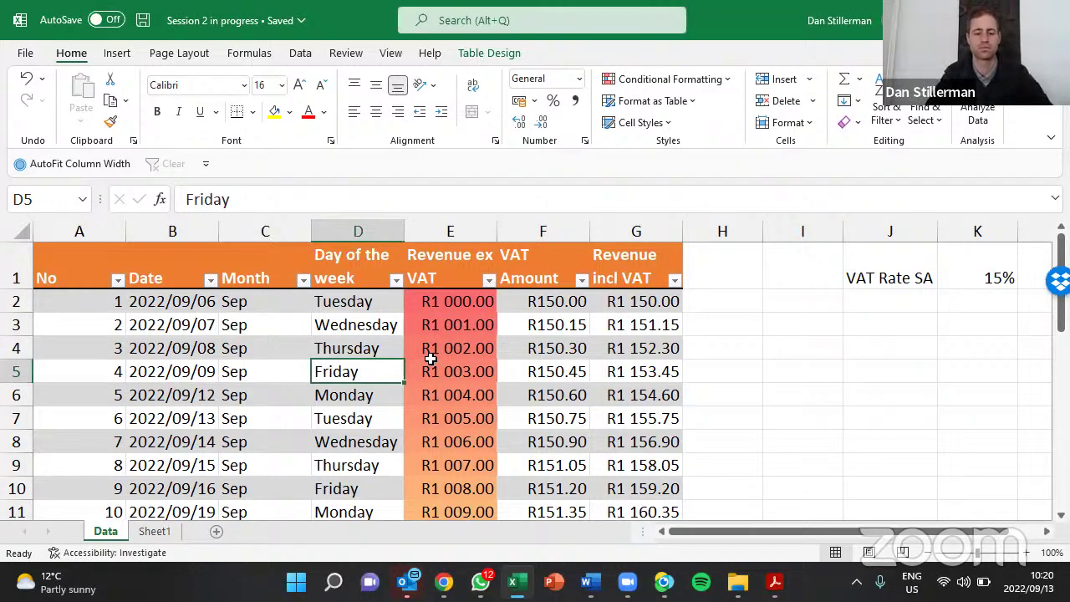
# Select the Day of the week column with its header and insert an empty Column1 before it
pyautogui.hotkey('ctrl', 'space')
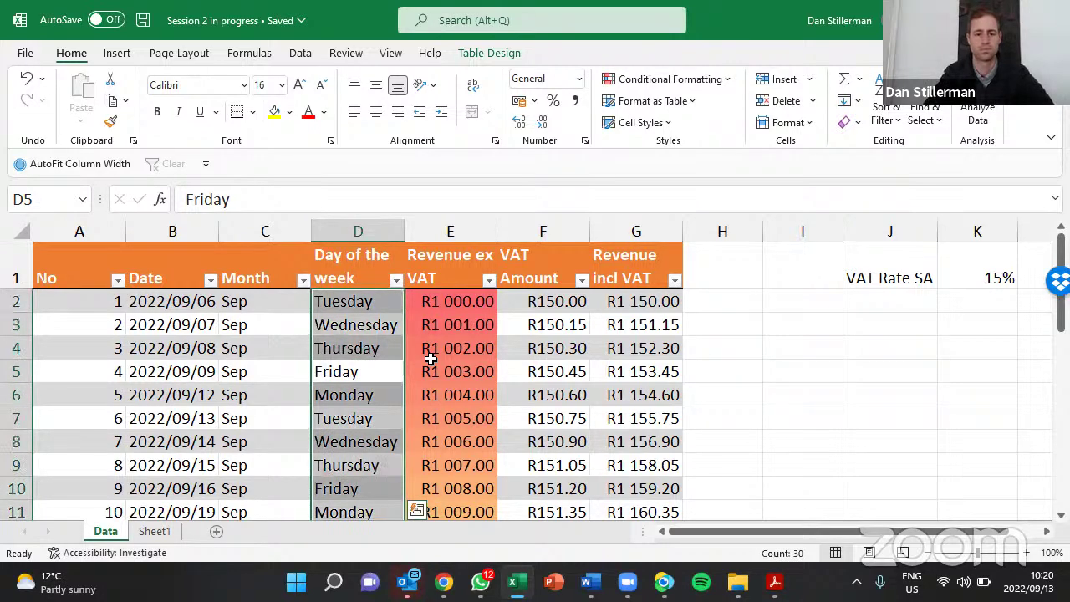
pyautogui.hotkey('ctrl', 'space')
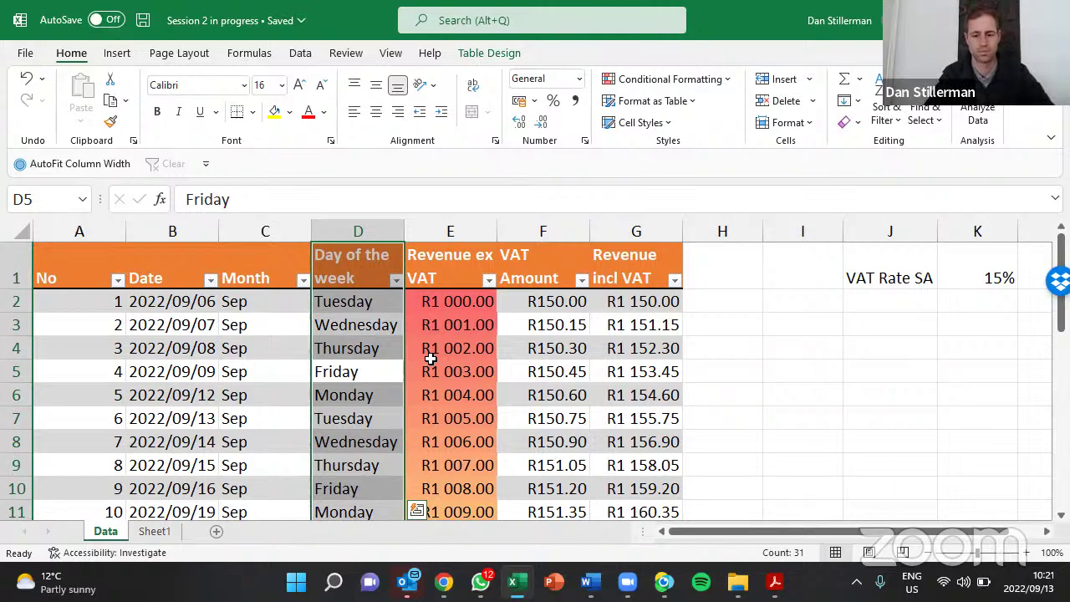
pyautogui.hotkey('ctrl', 'shift', '+')
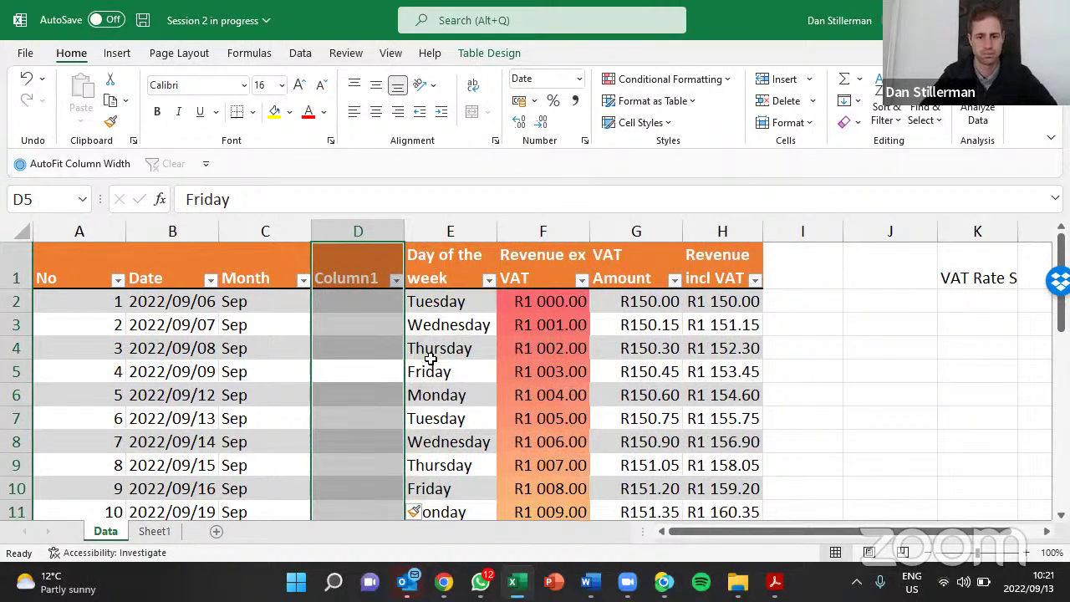
# Rename the new column's header cell D1 to MONTH2
pyautogui.press('Up')
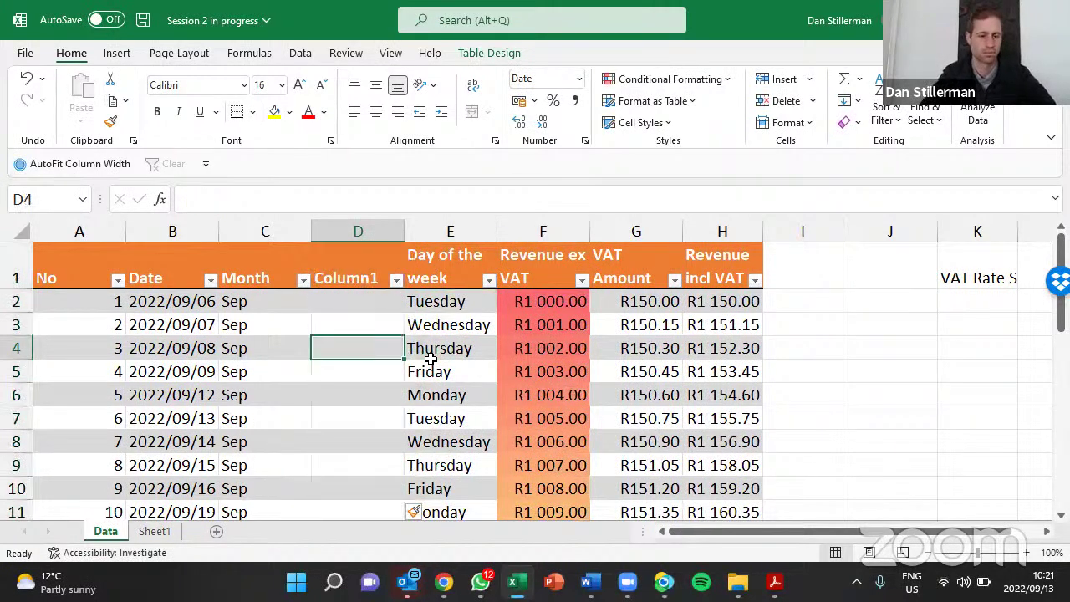
pyautogui.press('Up')
pyautogui.press('Up')
pyautogui.press('Up')
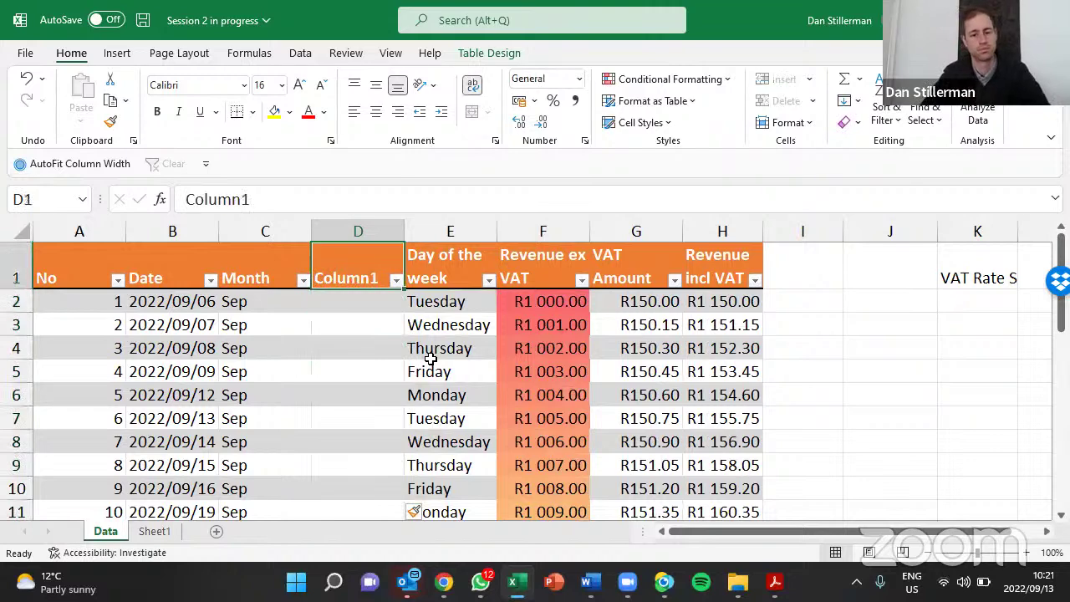
pyautogui.write('mont')
pyautogui.press('BackSpace')
pyautogui.press('BackSpace')
pyautogui.press('BackSpace')
pyautogui.press('BackSpace')
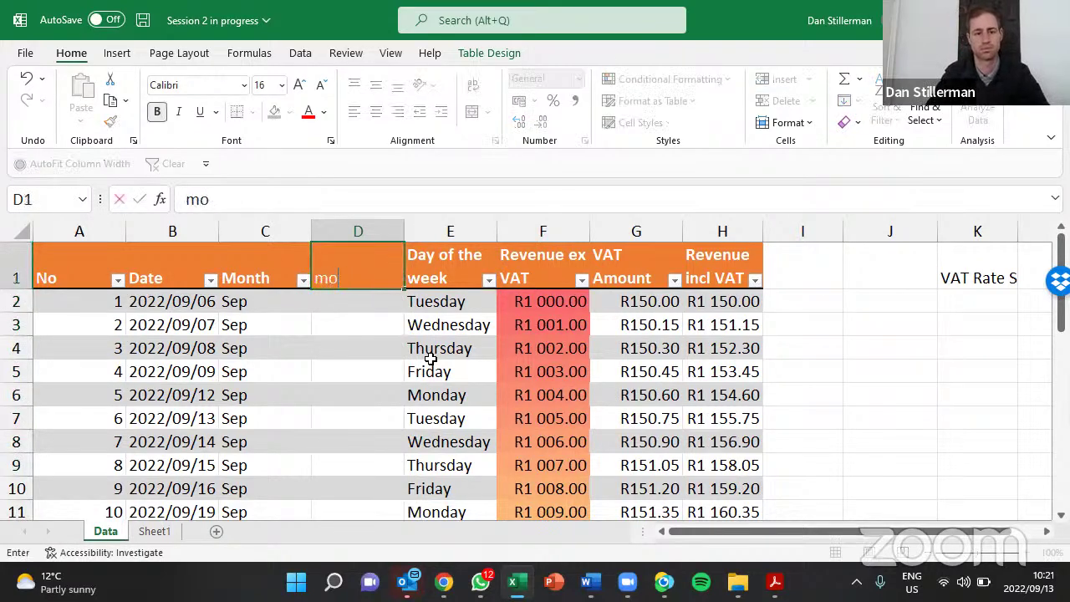
pyautogui.write('MONB')
pyautogui.press('BackSpace')
pyautogui.write('TH2')
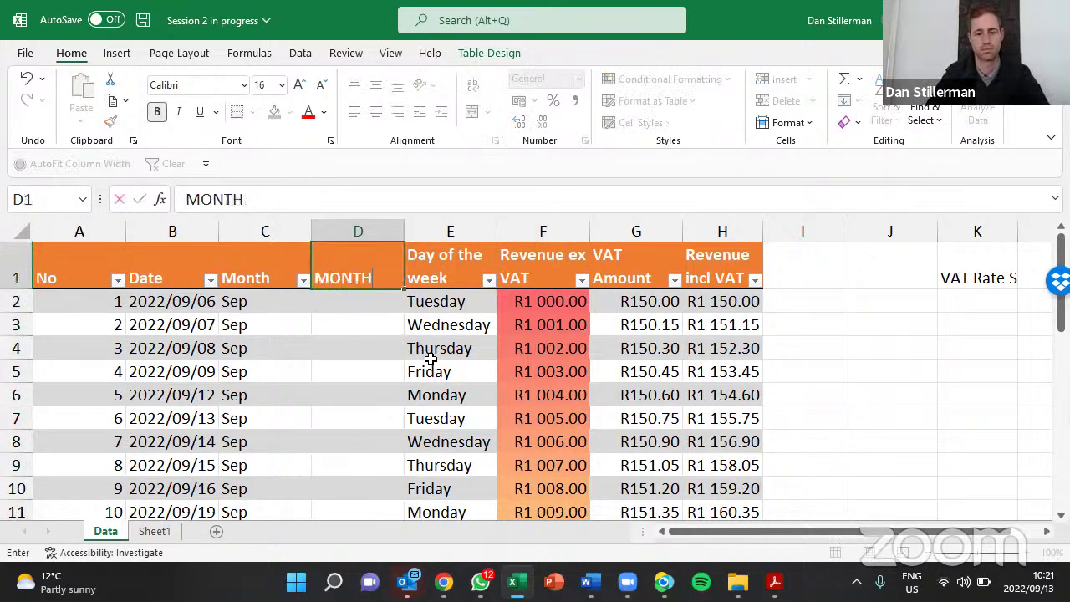
pyautogui.press('Return')
# Move to cell D3 and begin a formula with '='
pyautogui.press('Up')
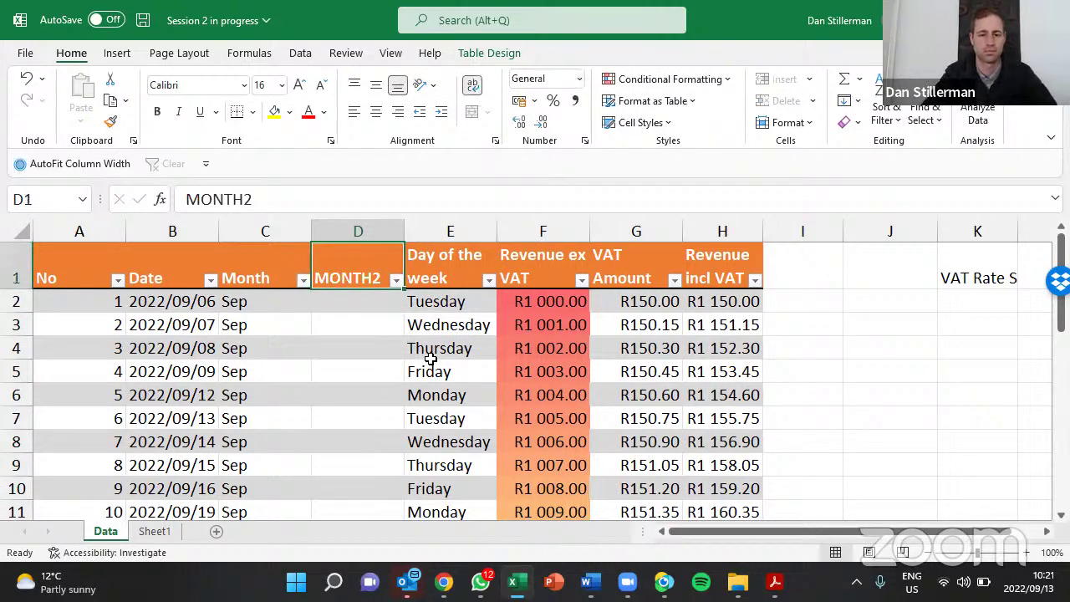
pyautogui.press('Down')
pyautogui.press('Down')
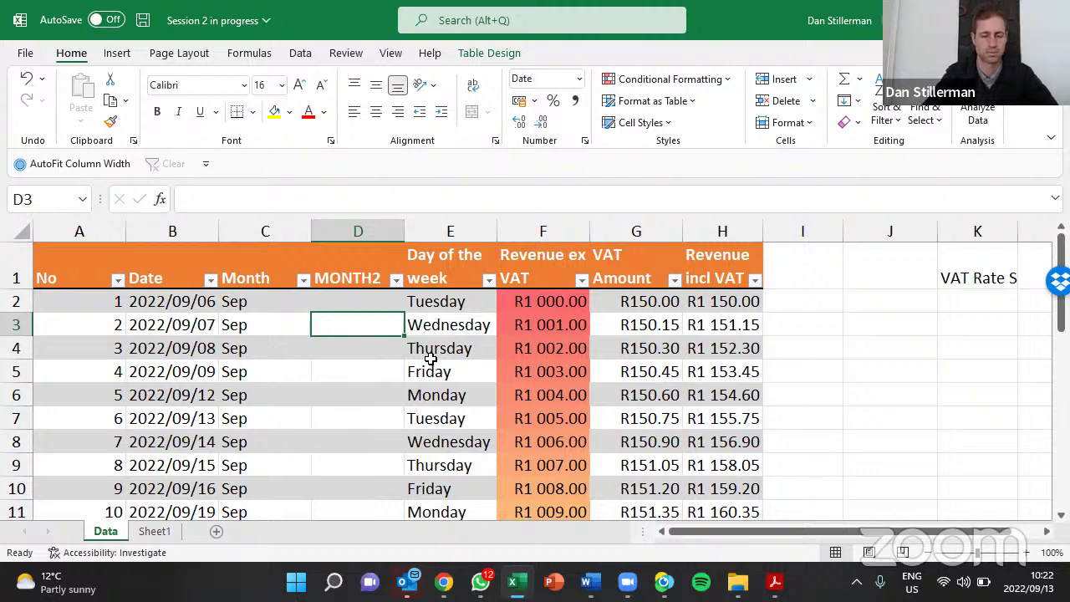
pyautogui.press('Down')
pyautogui.press('Down')
pyautogui.press('Up')
pyautogui.press('Up')
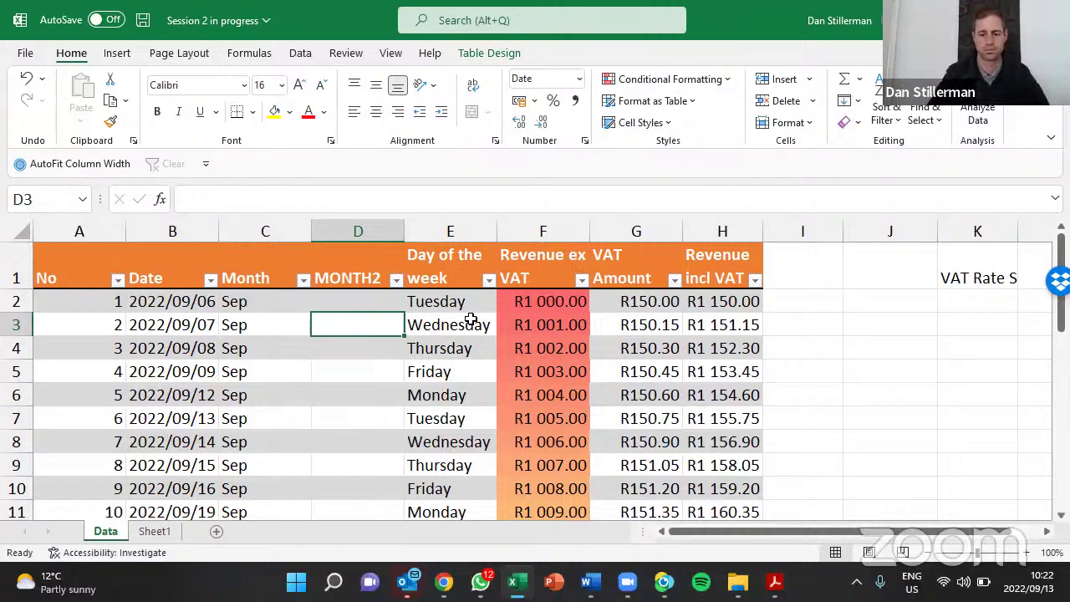
pyautogui.write('=')
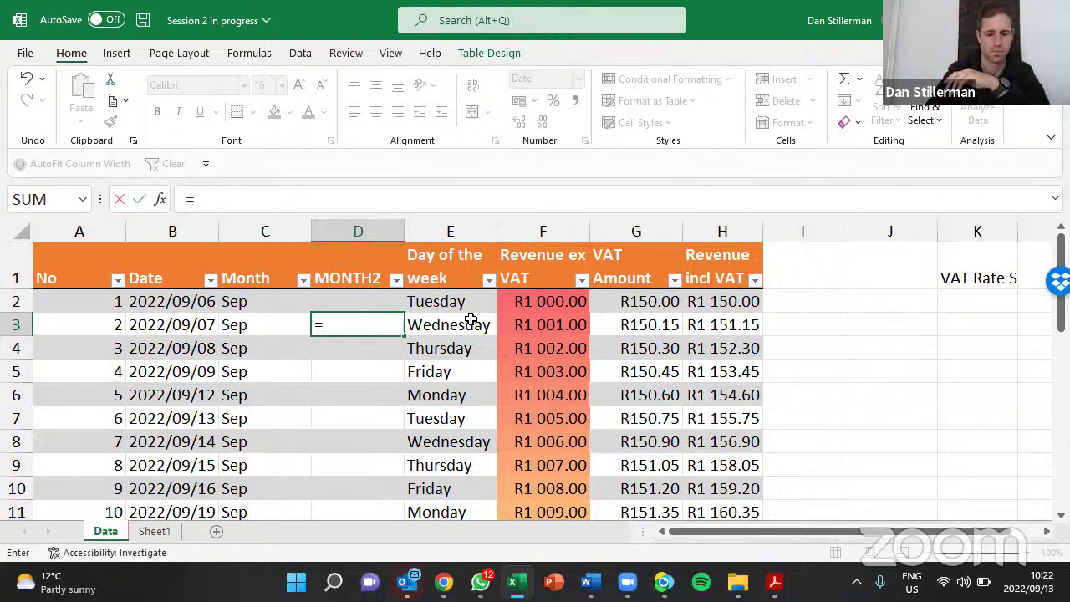
# Enter '=up' in D3, filling the MONTH2 column with #NAME? errors
pyautogui.write('u')
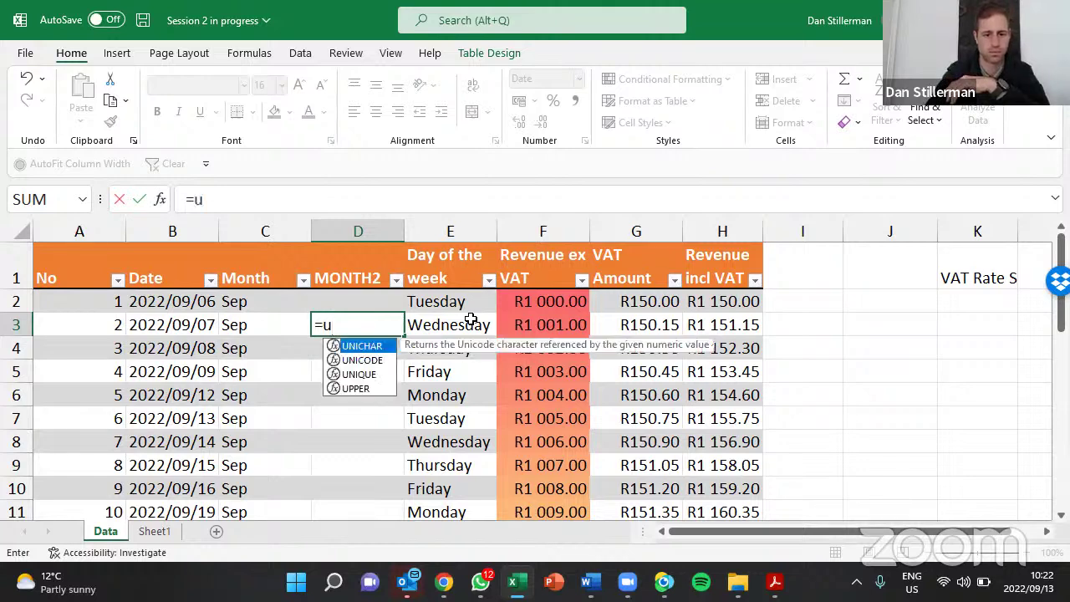
pyautogui.write('p')
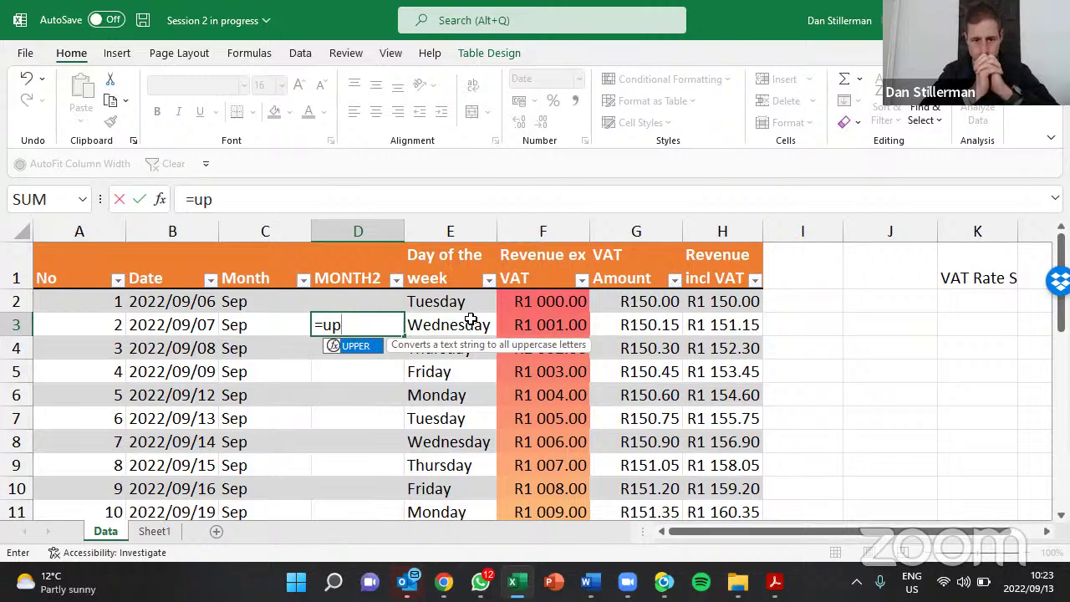
pyautogui.press('BackSpace')
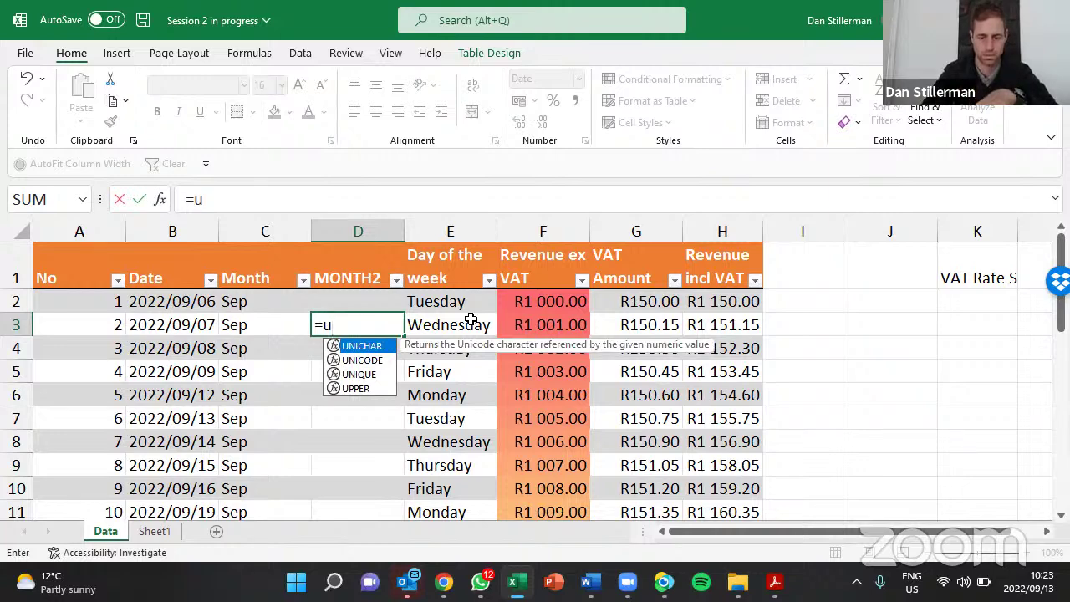
pyautogui.write('p')
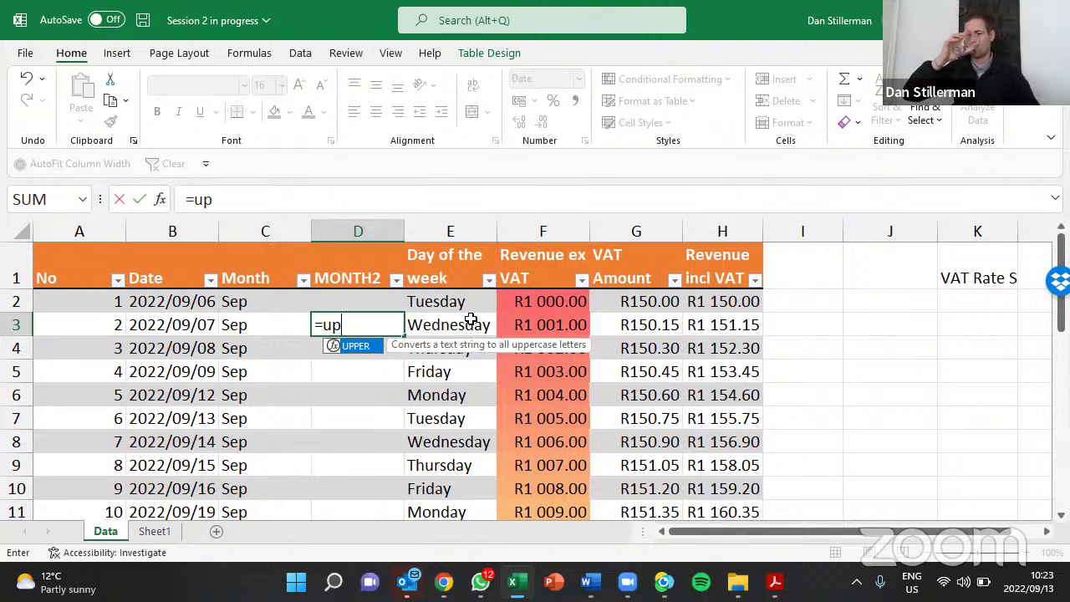
pyautogui.press('Return')
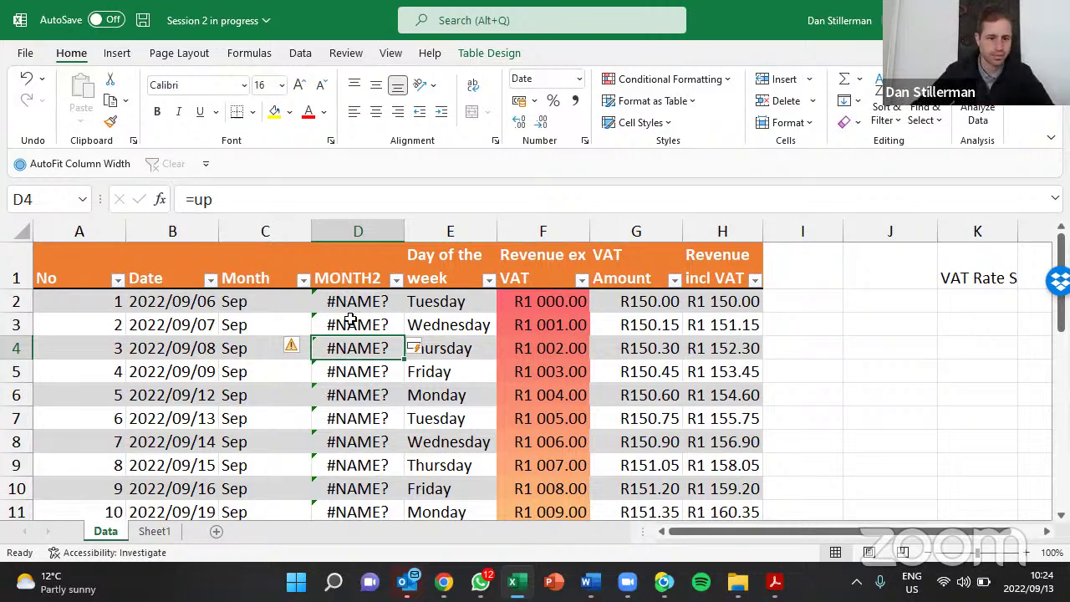
# Abandon the D4 edit, undo the #NAME? fill, and reopen D3's '=up' for editing
pyautogui.moveTo(212, 199); pyautogui.dragTo(190, 199)
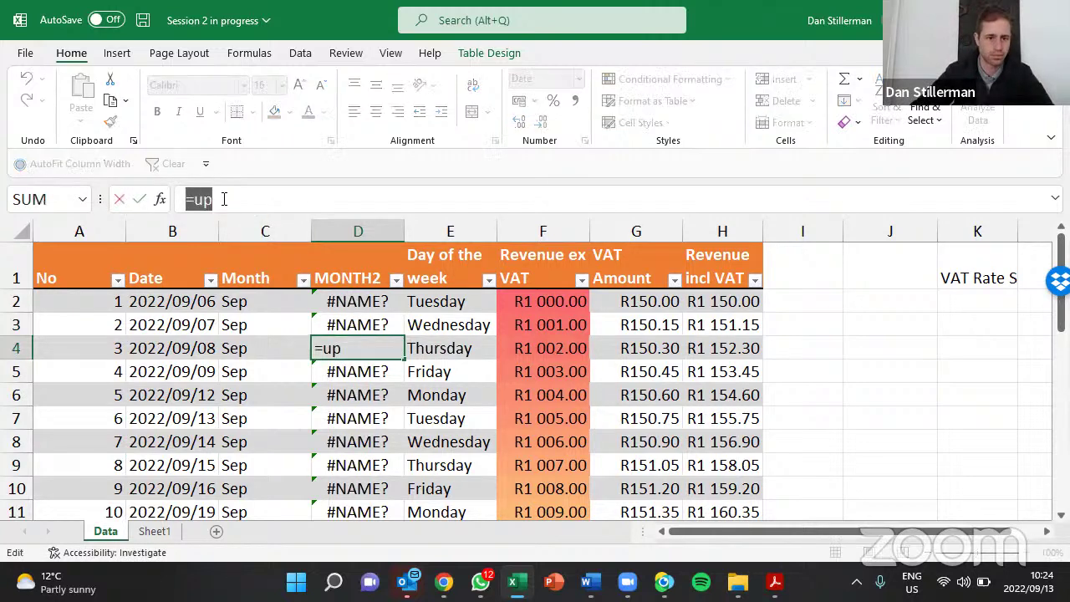
pyautogui.click(224, 199)
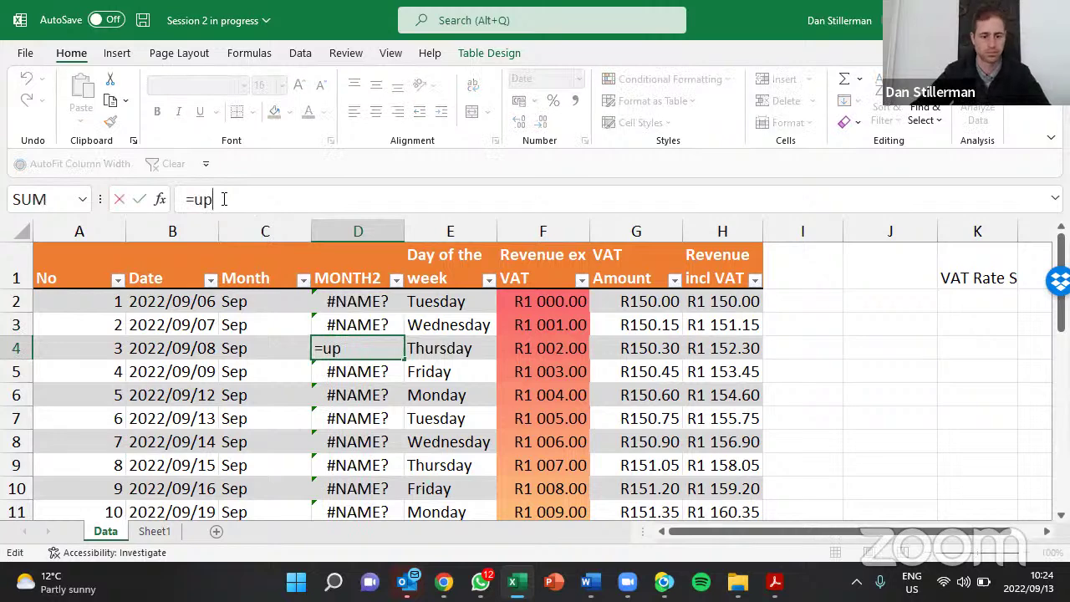
pyautogui.press('Escape')
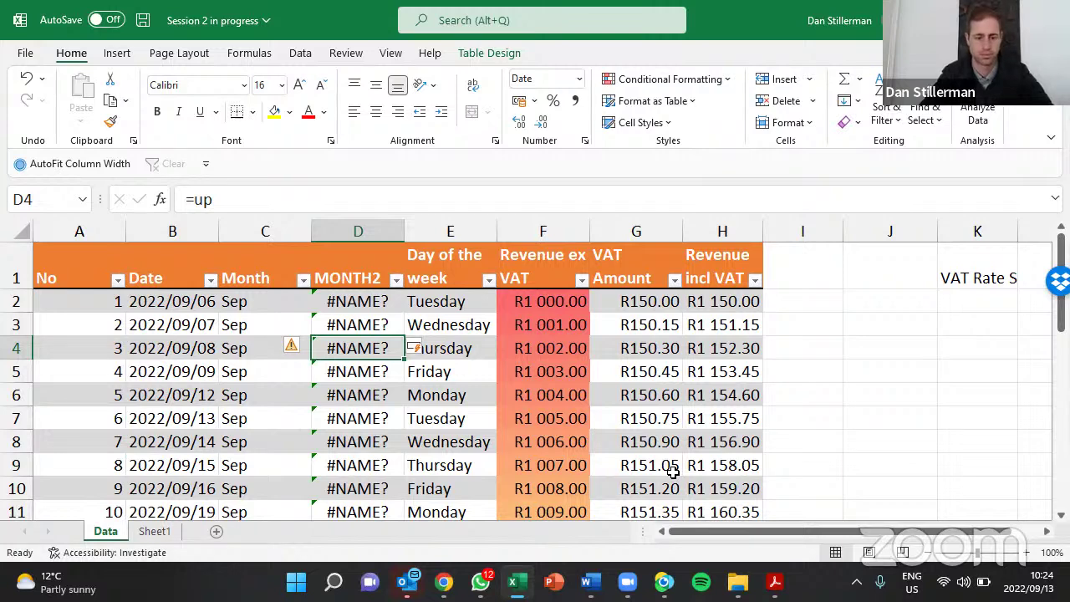
pyautogui.hotkey('ctrl', 'z')
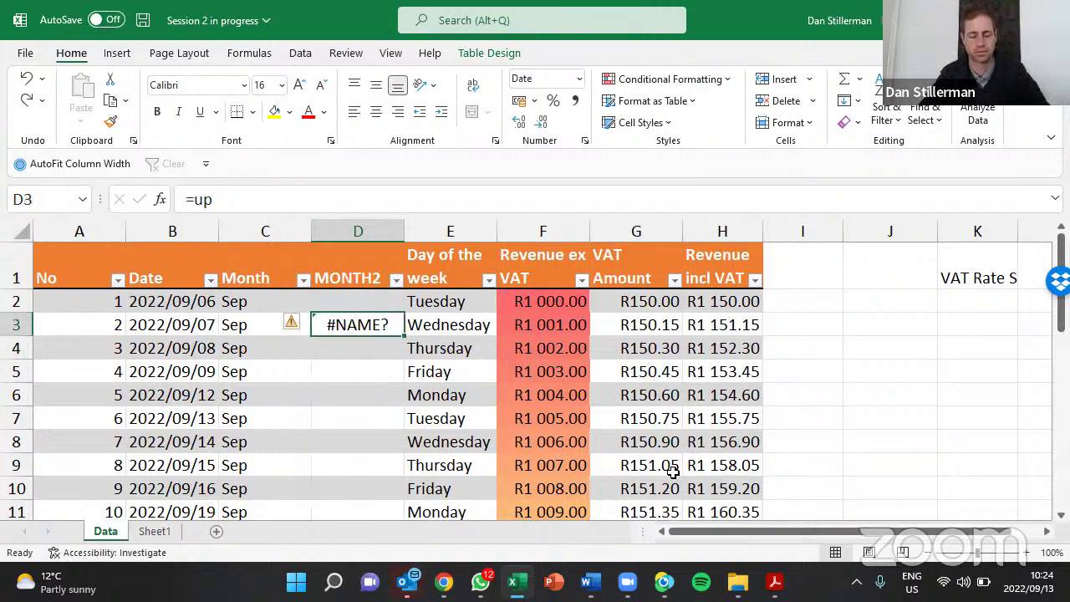
pyautogui.press('F2')
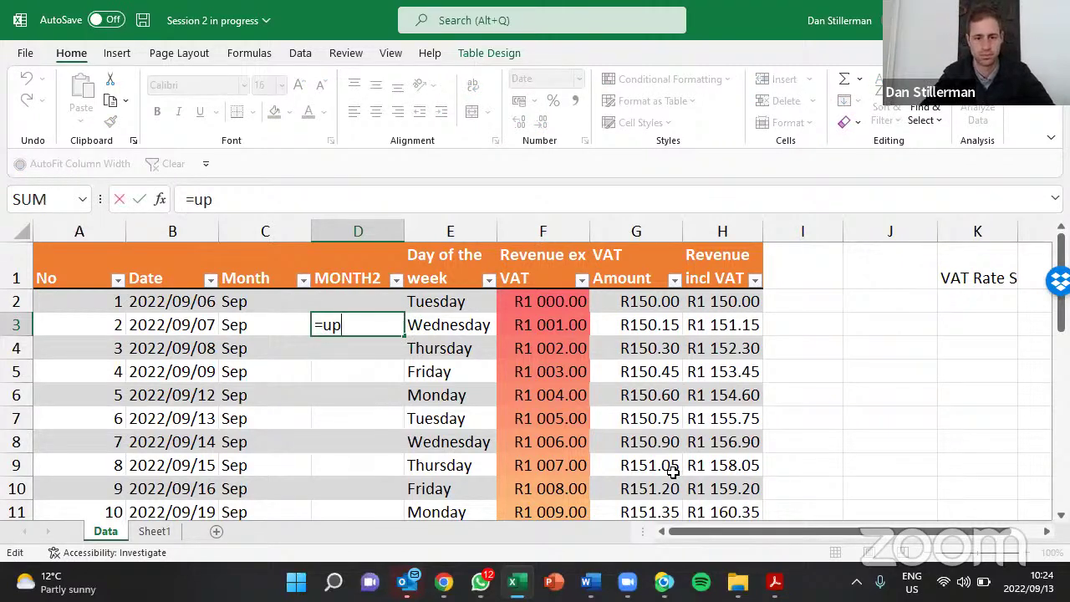
# Retype the function name and accept UPPER, leaving D3 at '=UPPER('
pyautogui.press('BackSpace')
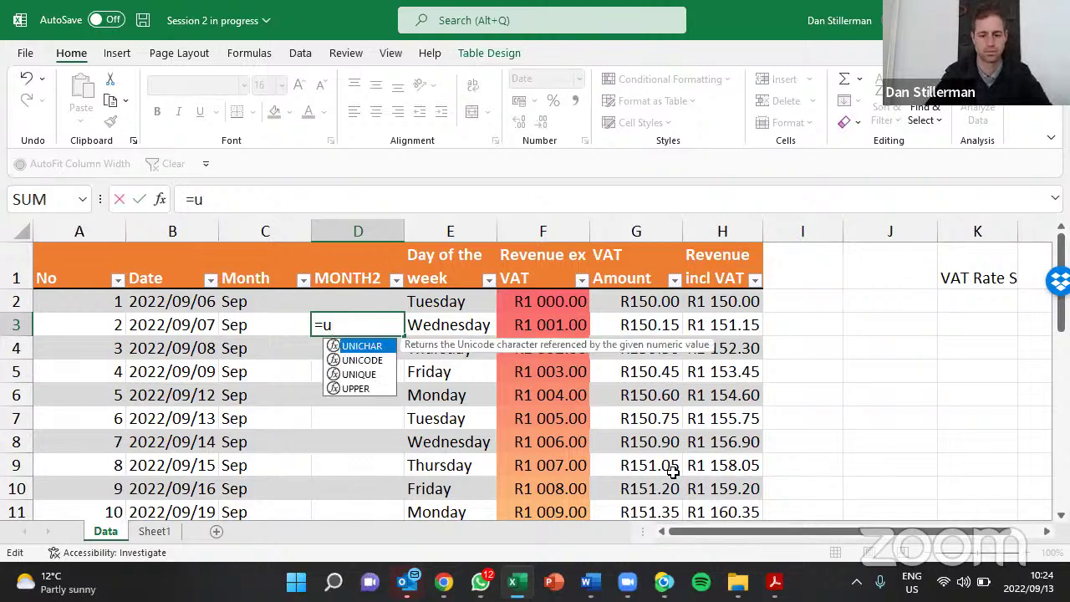
pyautogui.write('p')
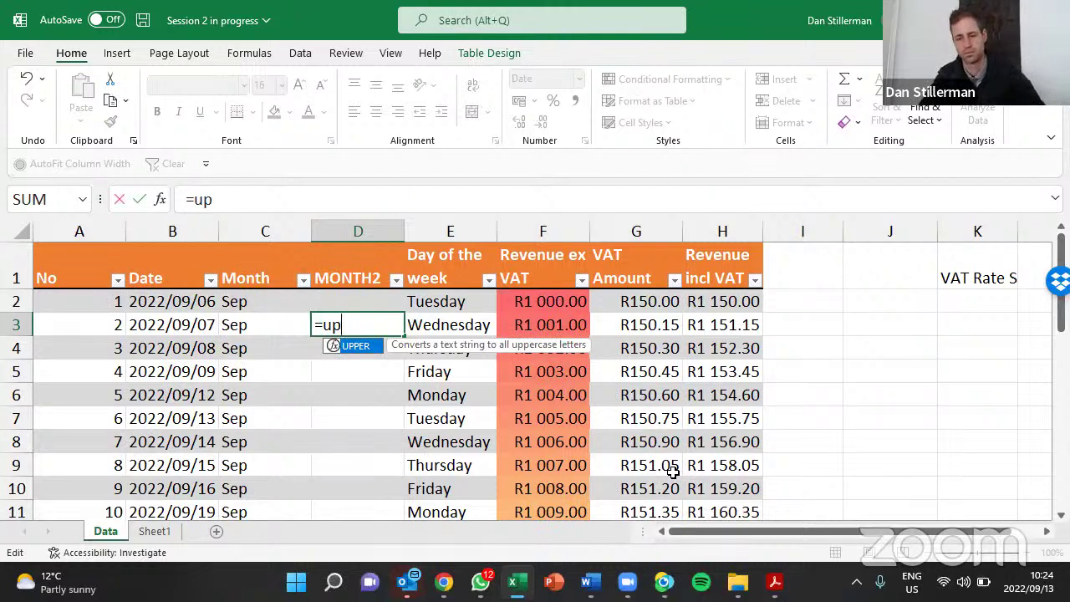
pyautogui.press('Tab')
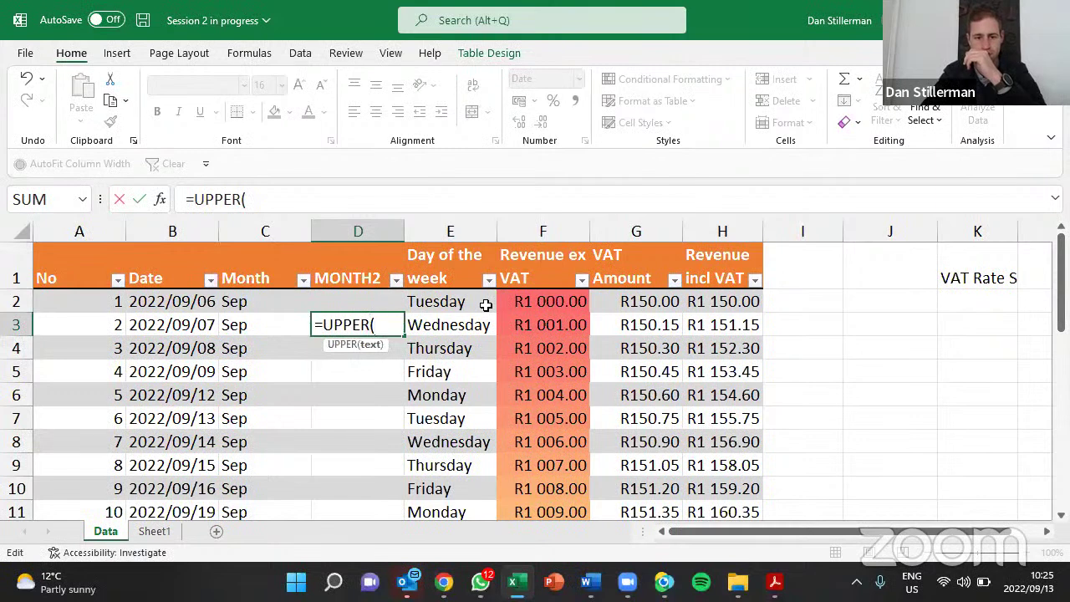
# Reference this row's Month cell (C3) in D3's UPPER formula and close the bracket
pyautogui.click(269, 321)
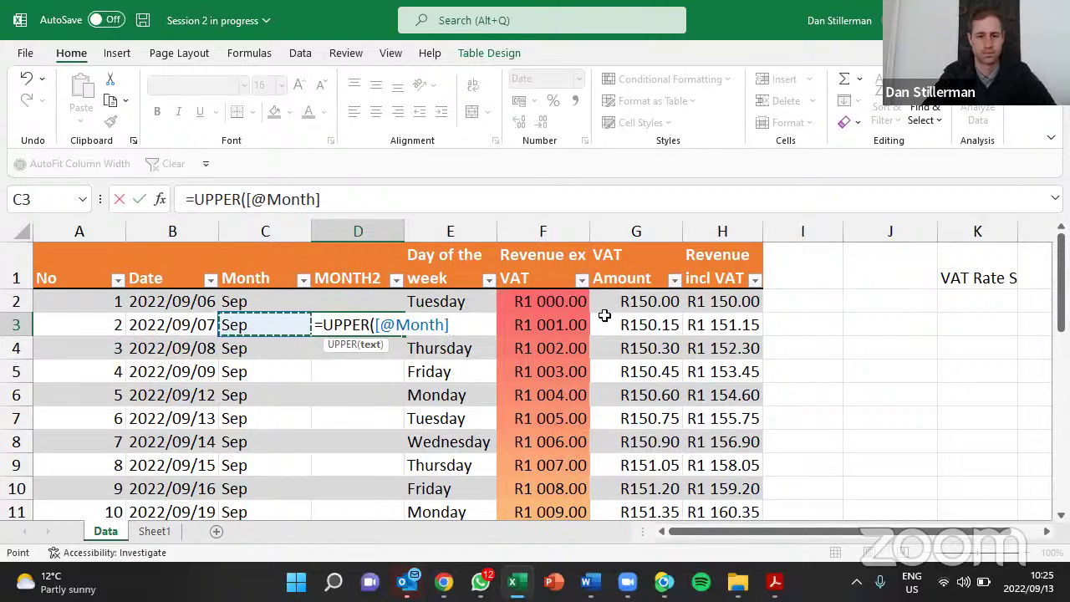
pyautogui.press('Up')
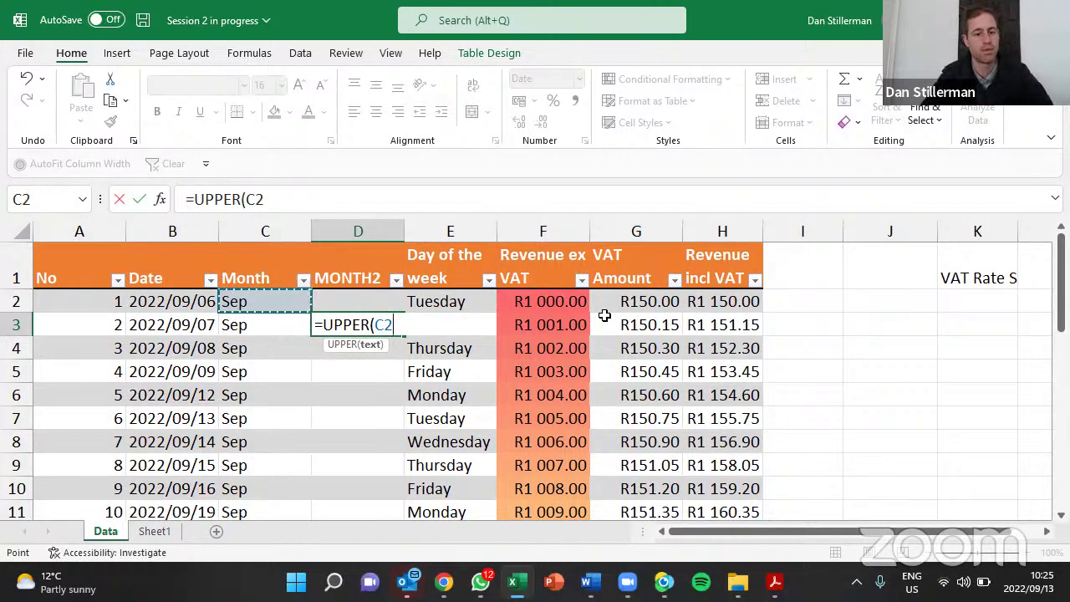
pyautogui.press('Down')
pyautogui.press('Down')
pyautogui.press('Down')
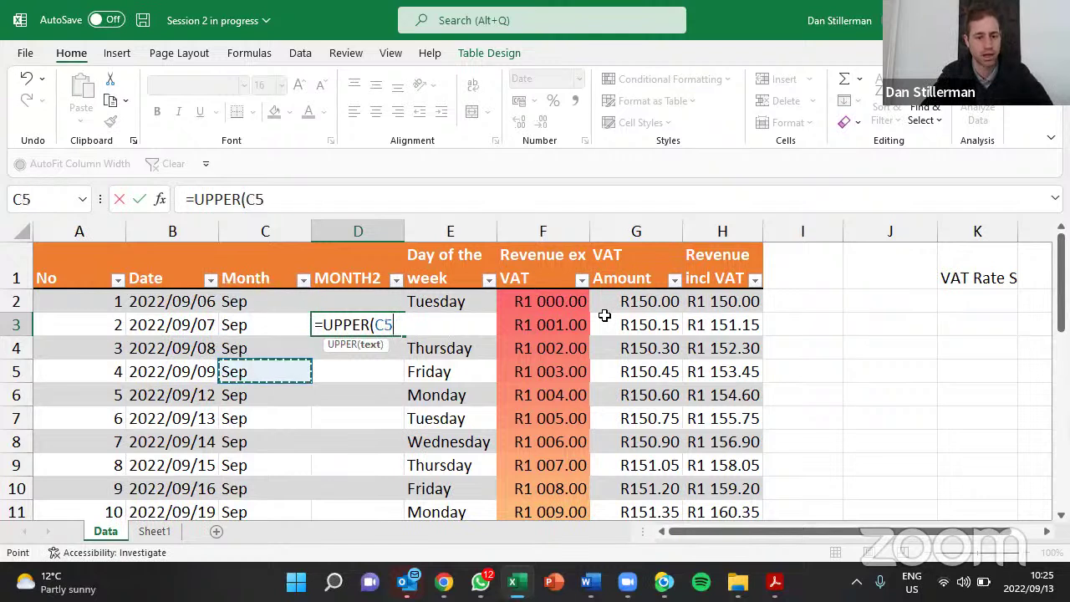
pyautogui.press('Down')
pyautogui.press('Down')
pyautogui.press('Up')
pyautogui.press('Up')
pyautogui.press('Up')
pyautogui.press('Up')
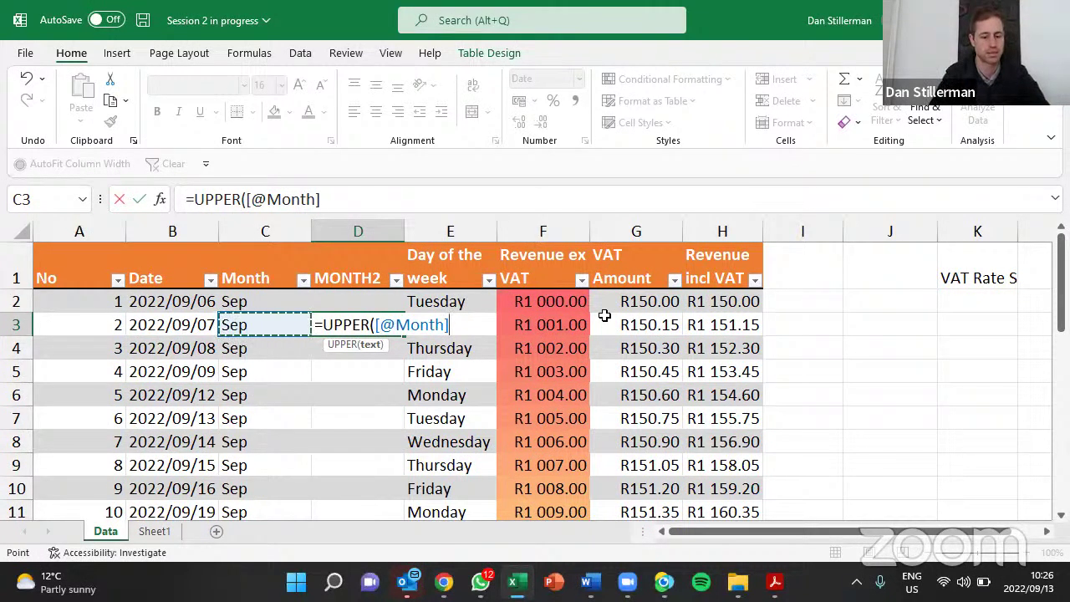
pyautogui.write(')')
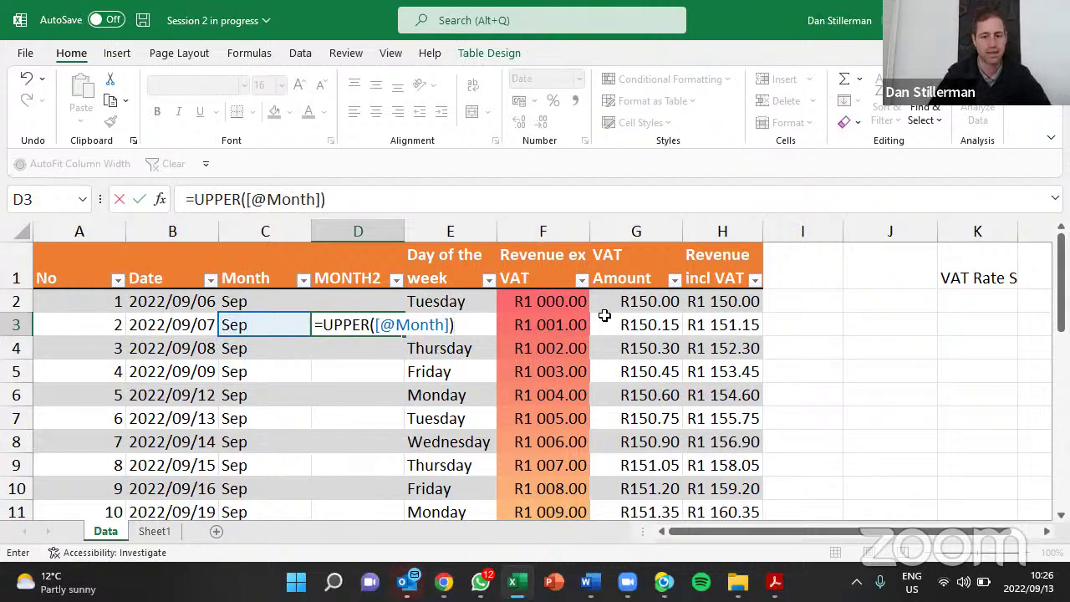
pyautogui.press('Return')
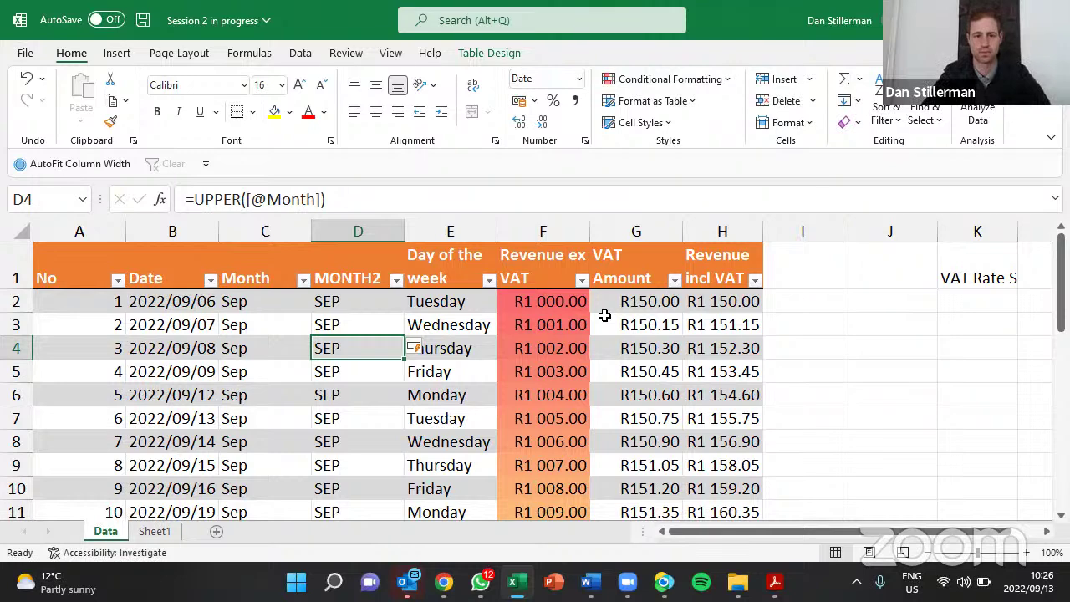
pyautogui.click(486, 107)
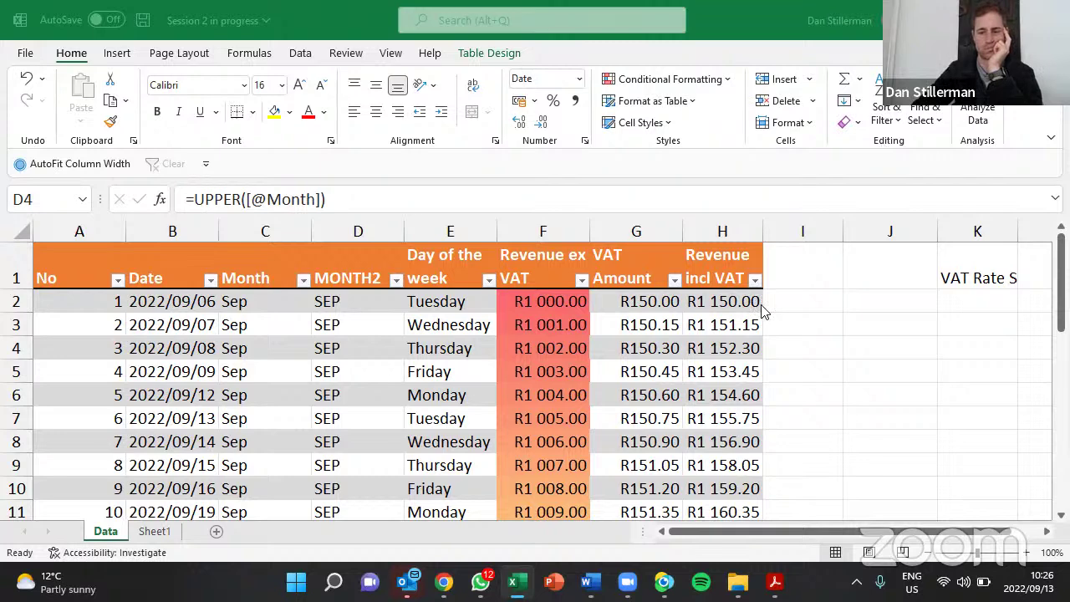
pyautogui.click(370, 361)
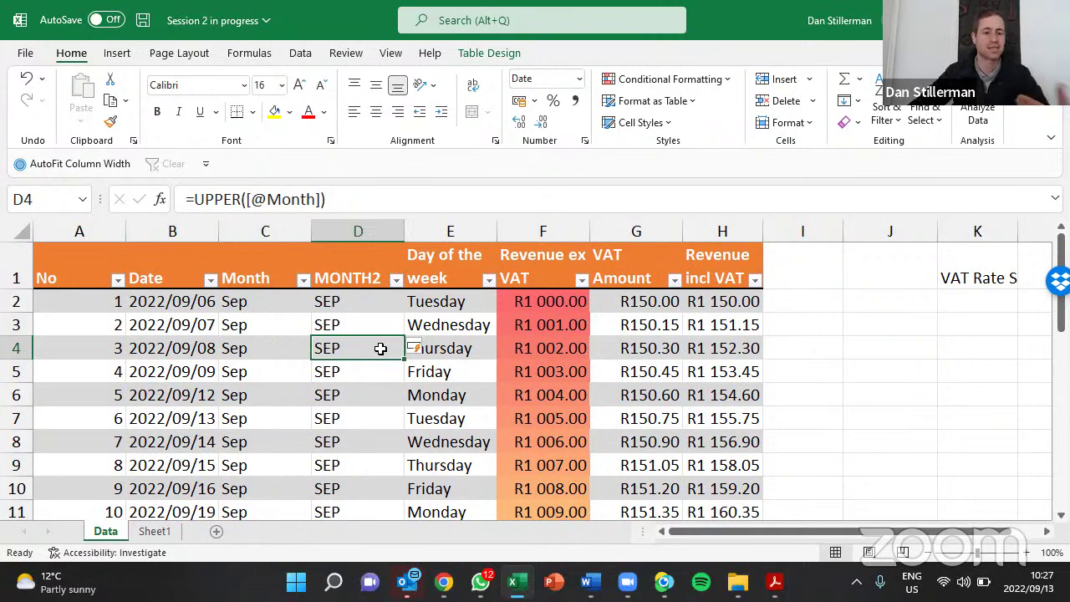
# Replace UPPER with LOWER in the MONTH2 formula so every row reads sep
pyautogui.moveTo(191, 199); pyautogui.dragTo(240, 199)
pyautogui.click(215, 199)
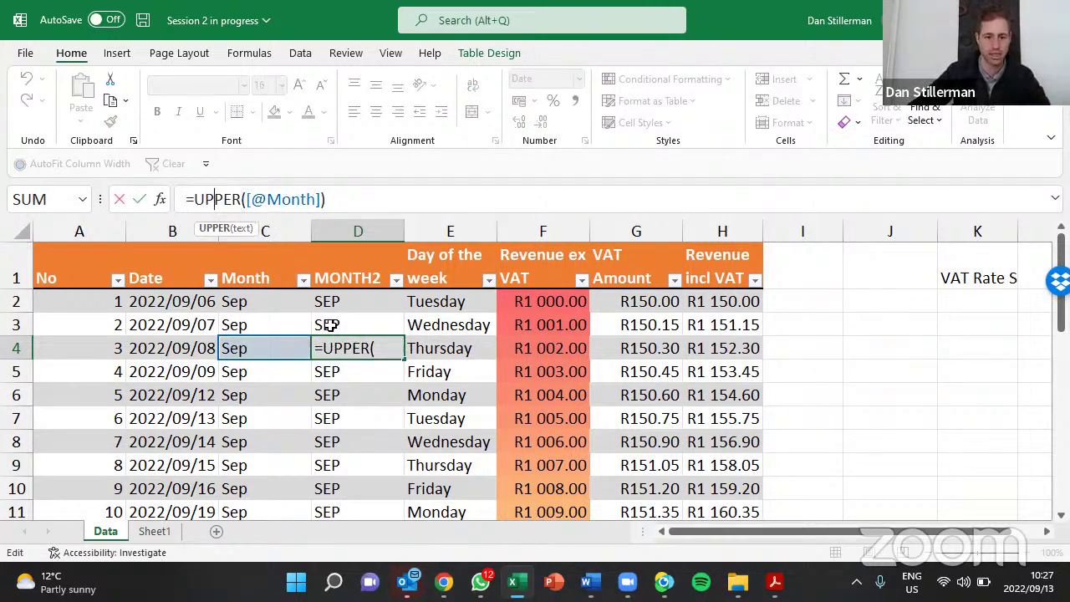
pyautogui.moveTo(194, 199); pyautogui.dragTo(239, 199)
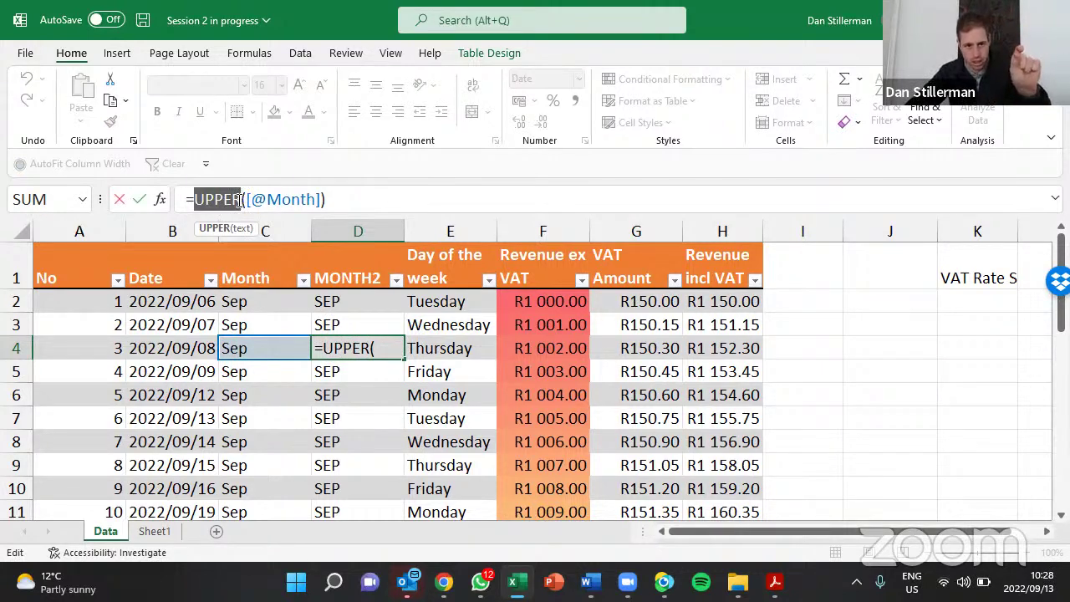
pyautogui.click(245, 199)
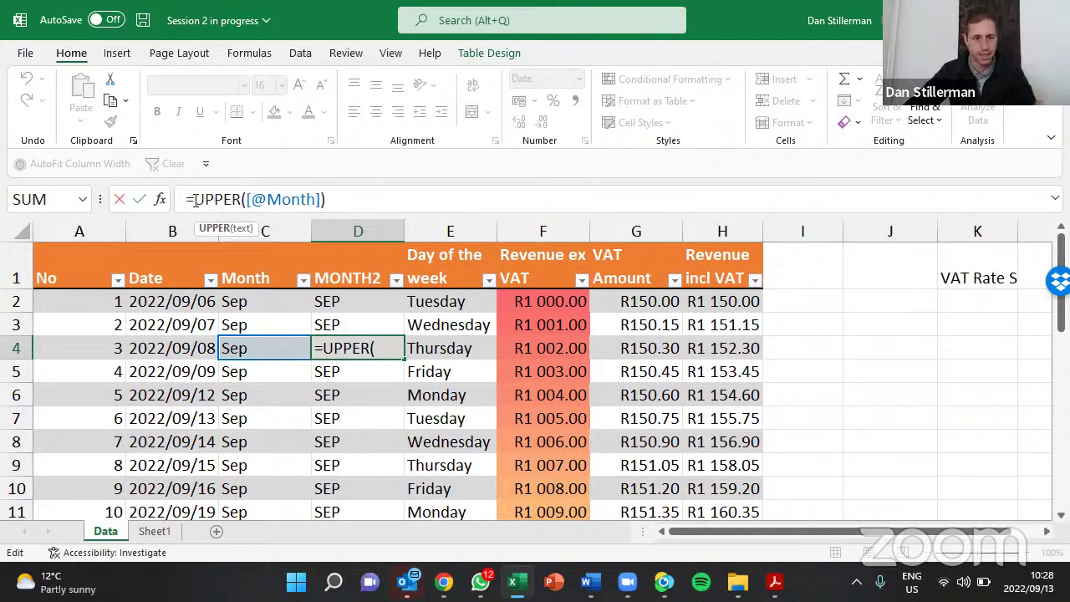
pyautogui.moveTo(193, 199); pyautogui.dragTo(241, 197)
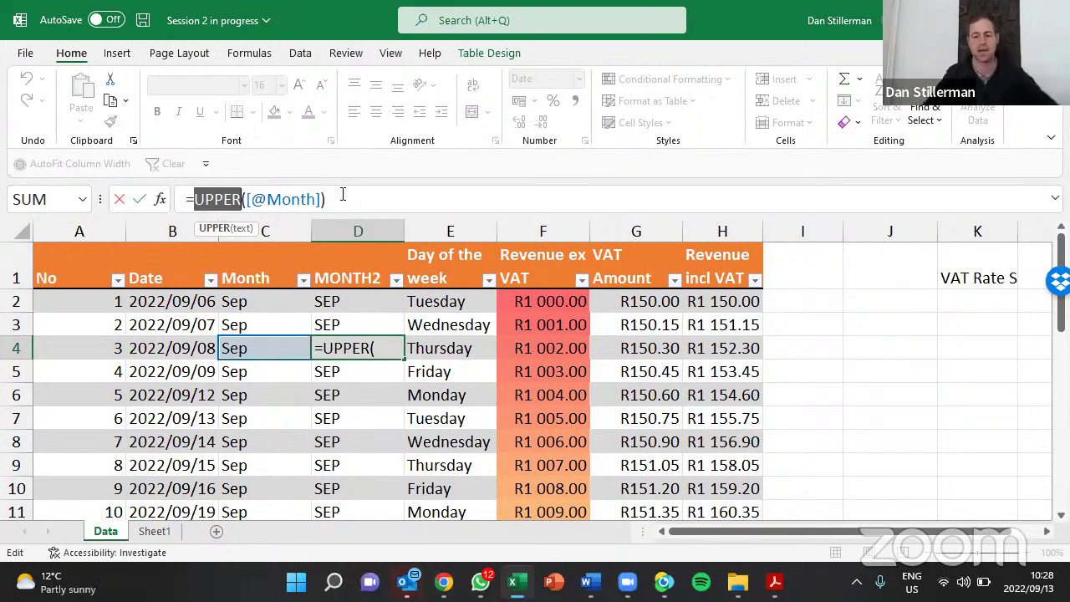
pyautogui.write('lo')
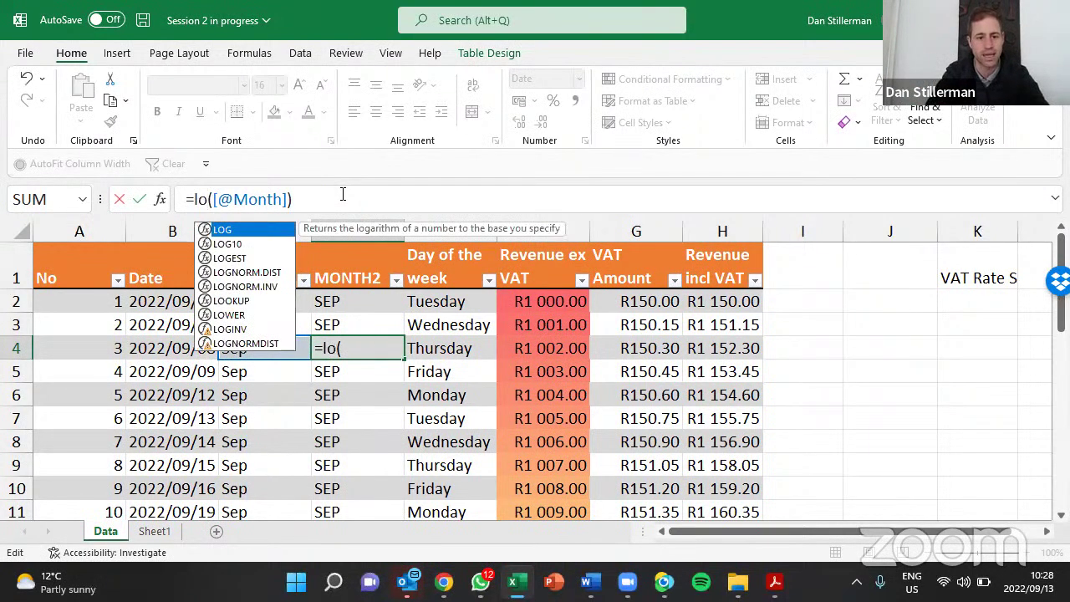
pyautogui.write('w')
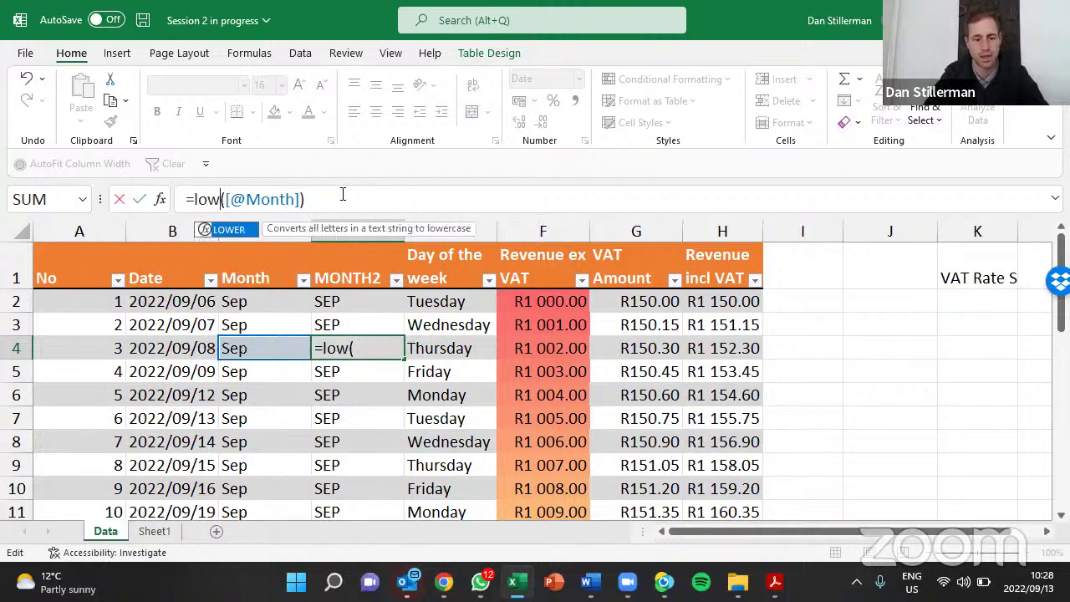
pyautogui.write('er')
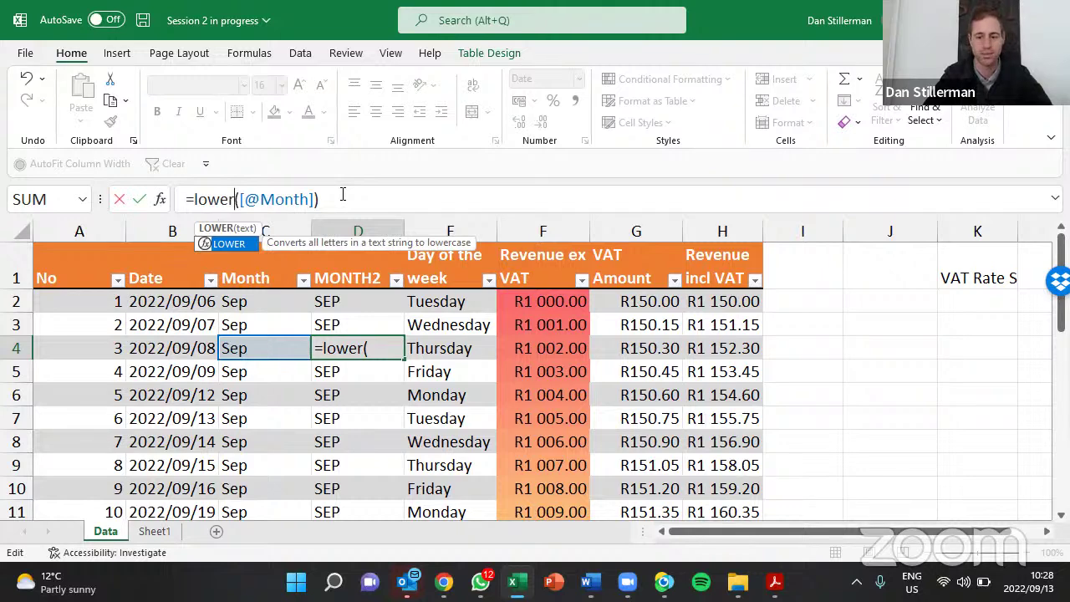
pyautogui.press('Return')
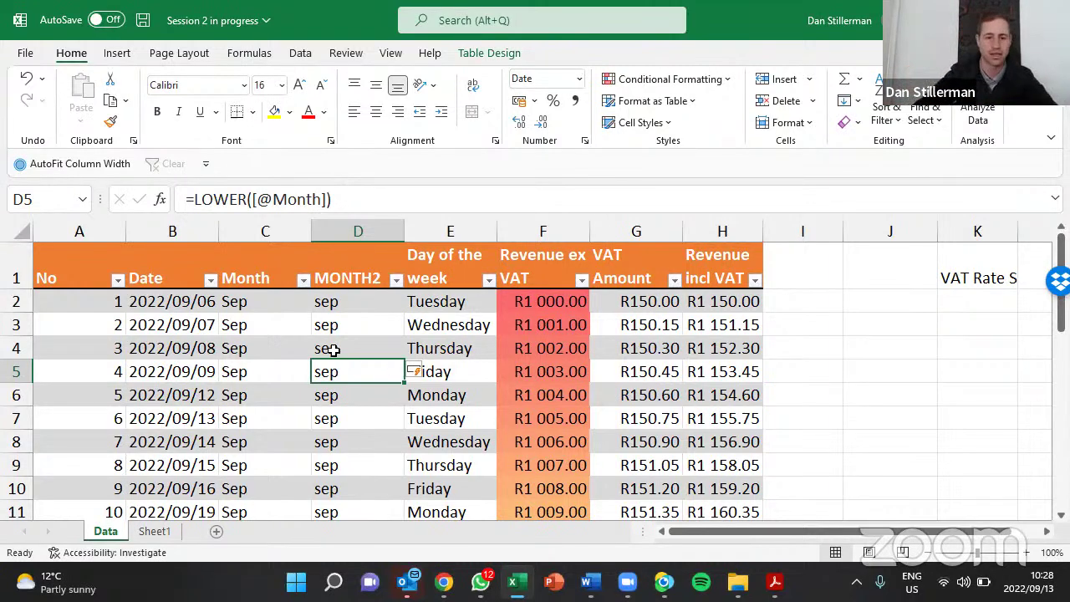
pyautogui.click(422, 374)
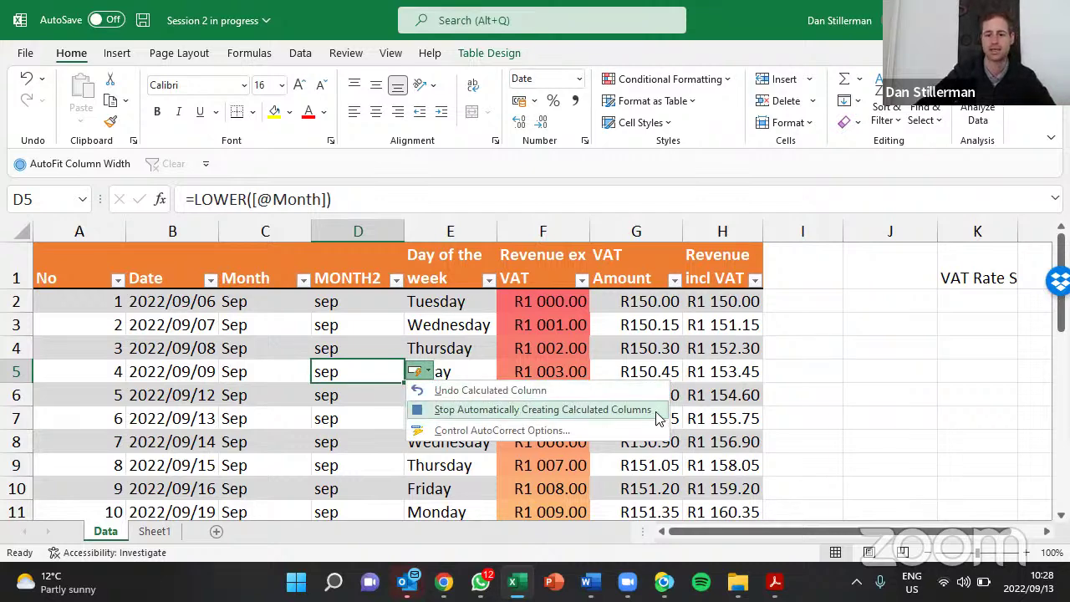
# Close the AutoCorrect Options menu unchanged and save the workbook with Ctrl+S
pyautogui.click(363, 319)
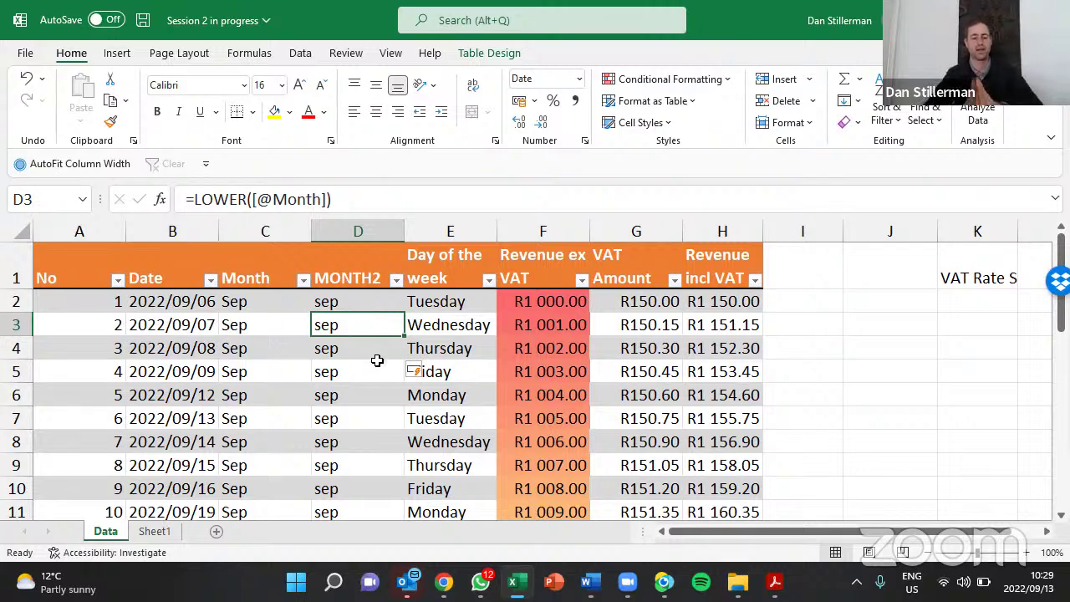
pyautogui.hotkey('ctrl', 's')
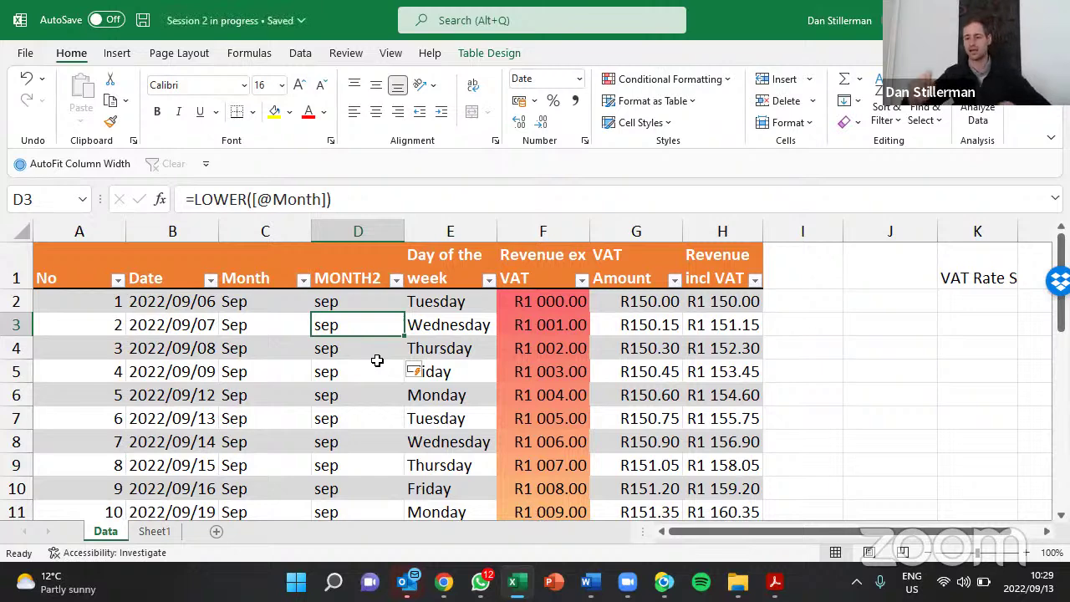